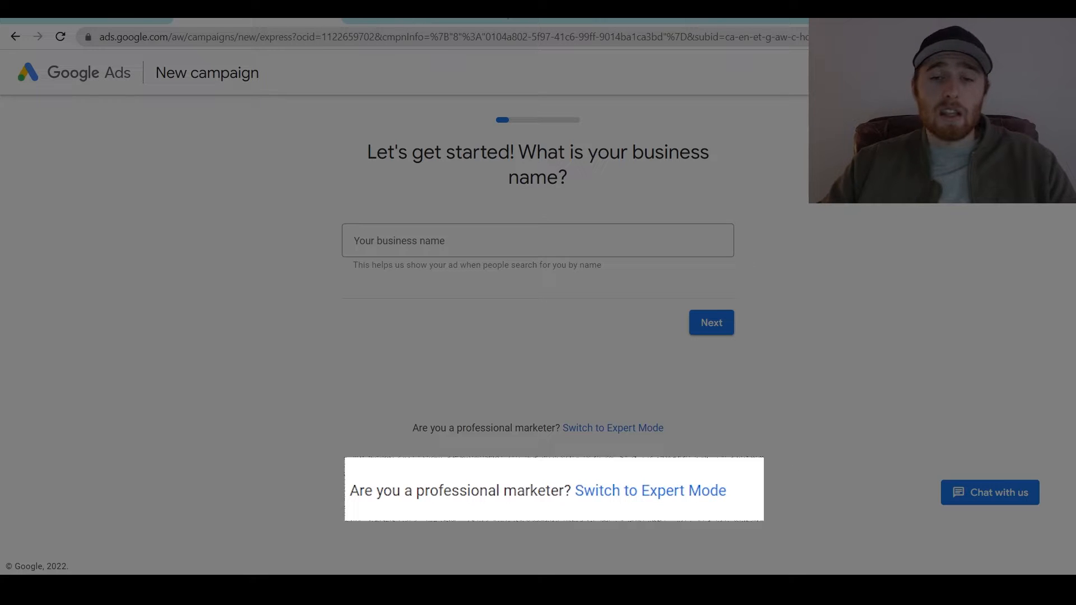
Switch the signup to Expert Mode and choose to create an account without a campaign
{"action": "left_click", "coordinate": [597, 435]}
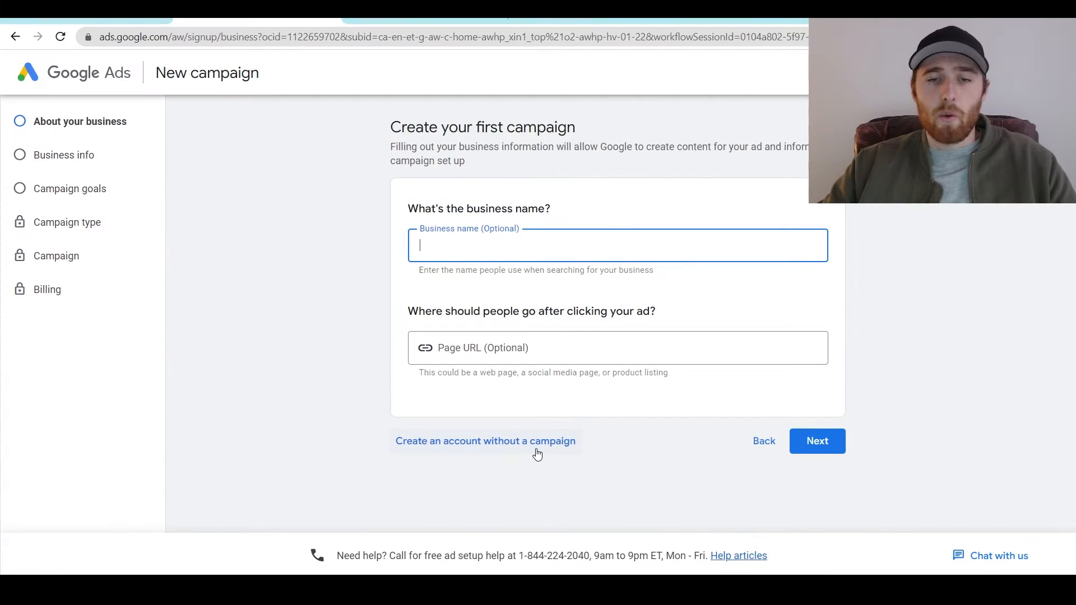
{"action": "left_click", "coordinate": [536, 450]}
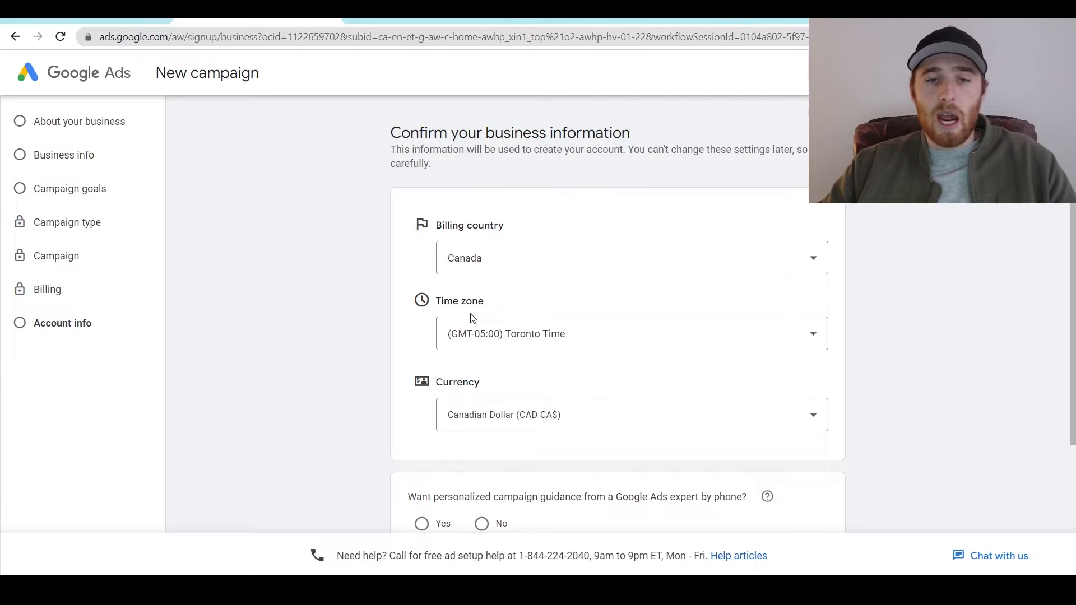
Decline phone guidance and promotional emails, submit the business information, and open the new account
{"action": "scroll", "coordinate": [944, 317], "scroll_direction": "down", "scroll_amount": 3}
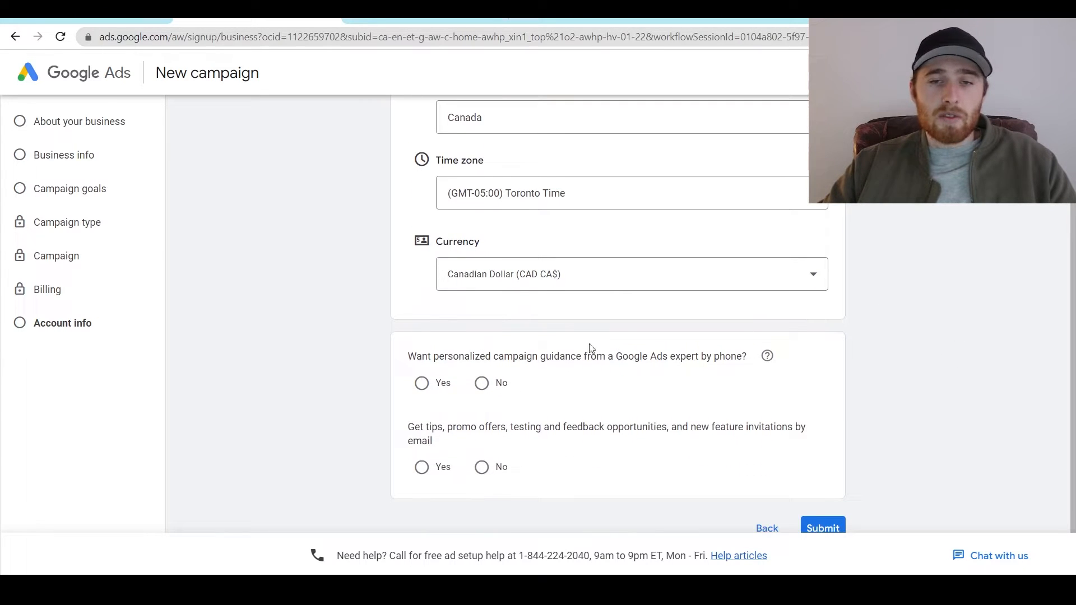
{"action": "left_click", "coordinate": [501, 384]}
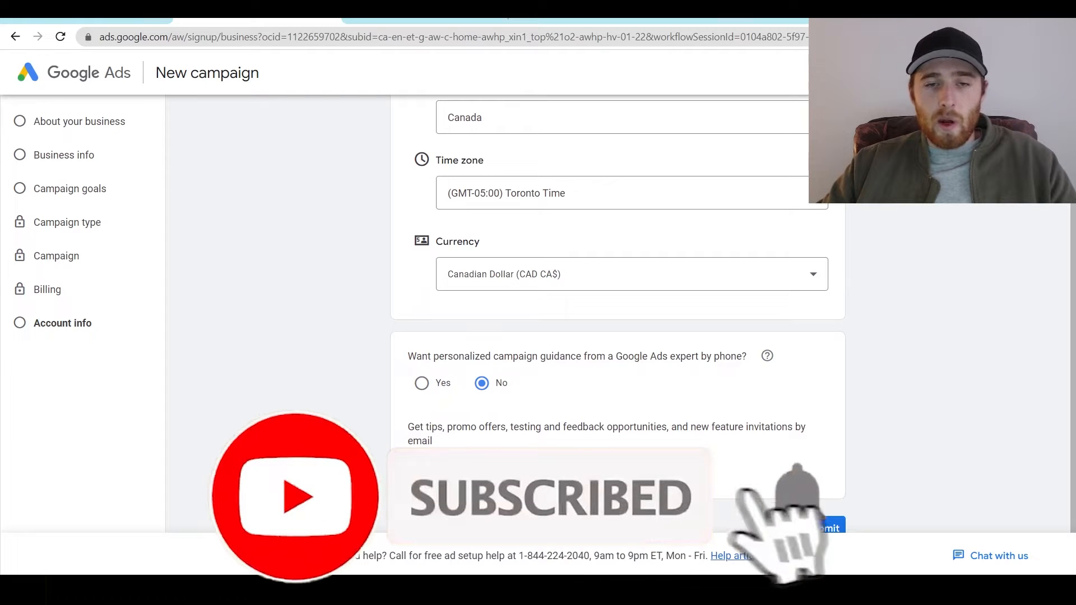
{"action": "scroll", "coordinate": [912, 296], "scroll_direction": "up", "scroll_amount": 1}
{"action": "scroll", "coordinate": [912, 296], "scroll_direction": "up", "scroll_amount": 1}
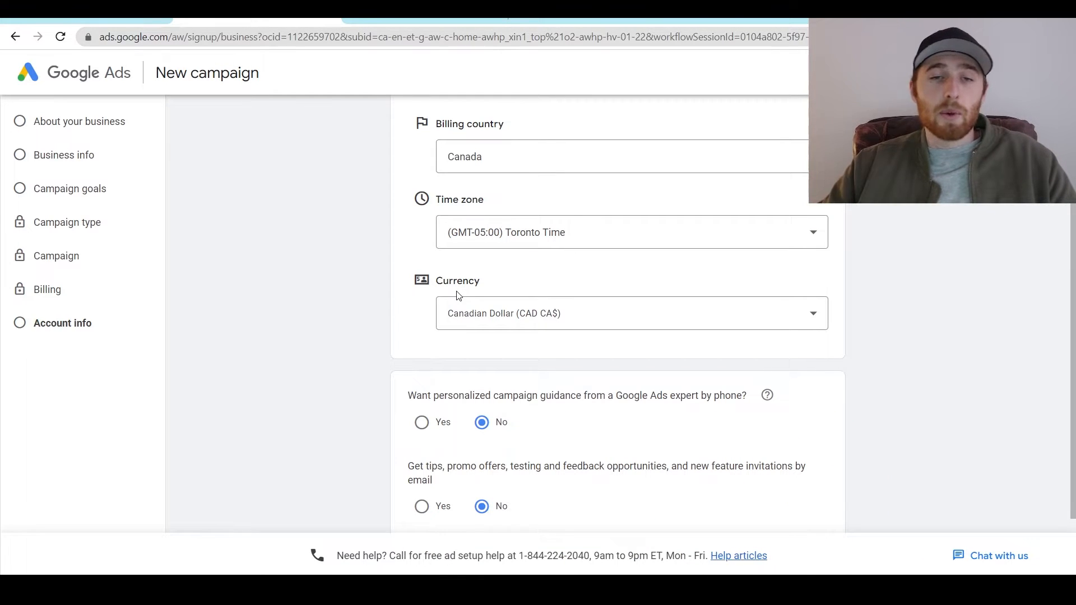
{"action": "scroll", "coordinate": [906, 288], "scroll_direction": "down", "scroll_amount": 2}
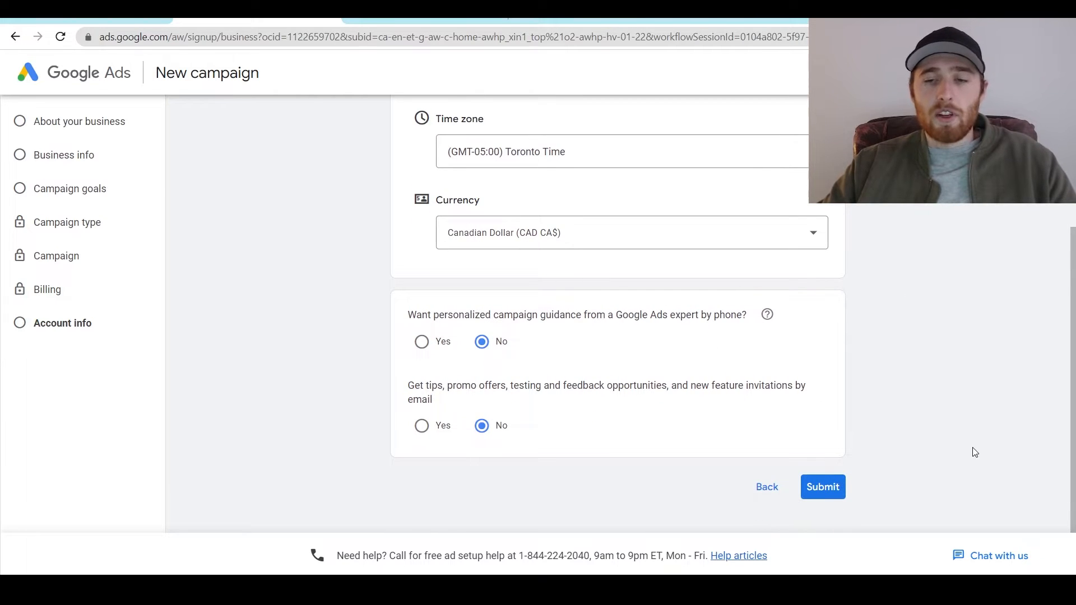
{"action": "left_click", "coordinate": [836, 492]}
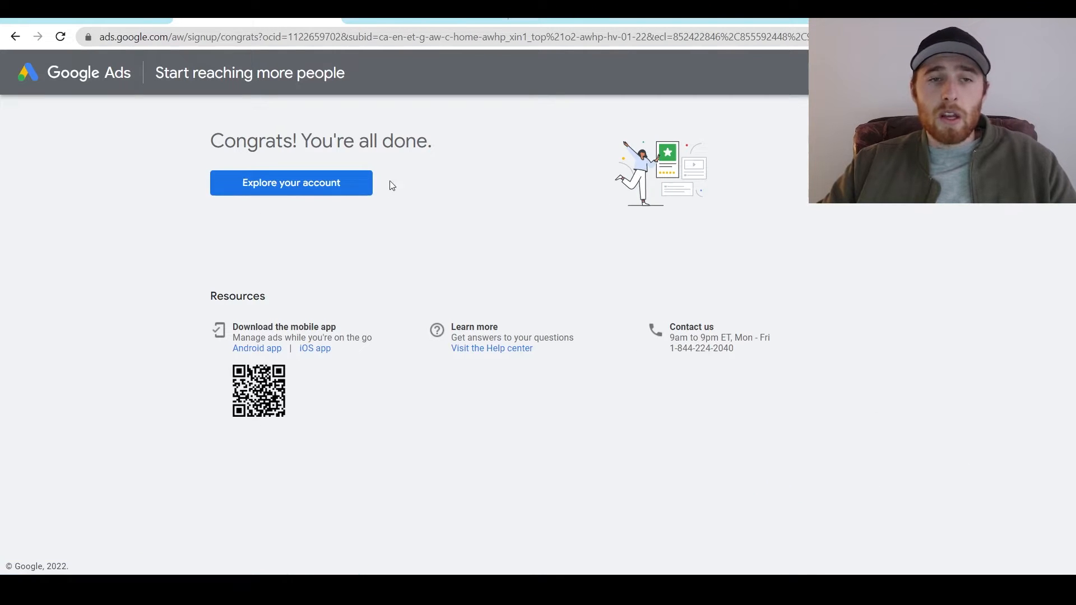
{"action": "left_click", "coordinate": [288, 183]}
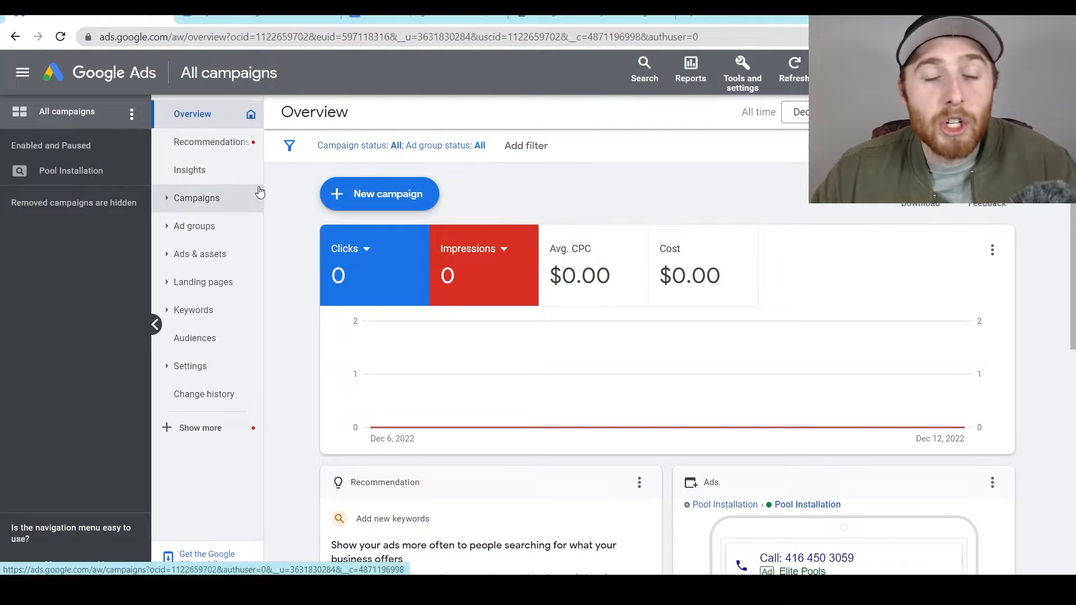
Start a new campaign from the account's Campaigns page
{"action": "left_click", "coordinate": [210, 203]}
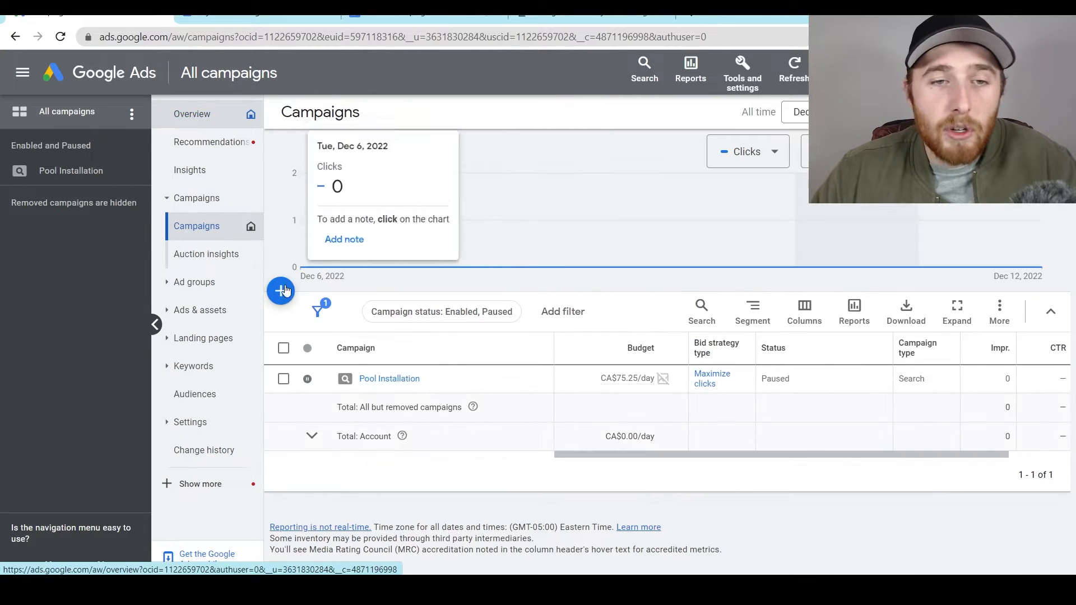
{"action": "left_click", "coordinate": [282, 291]}
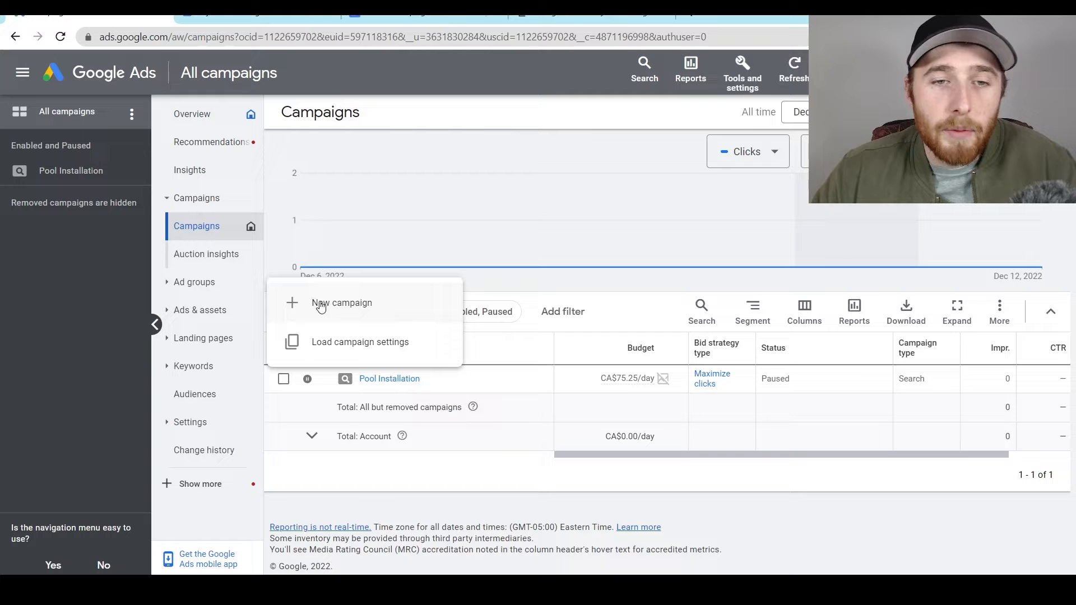
{"action": "left_click", "coordinate": [352, 310]}
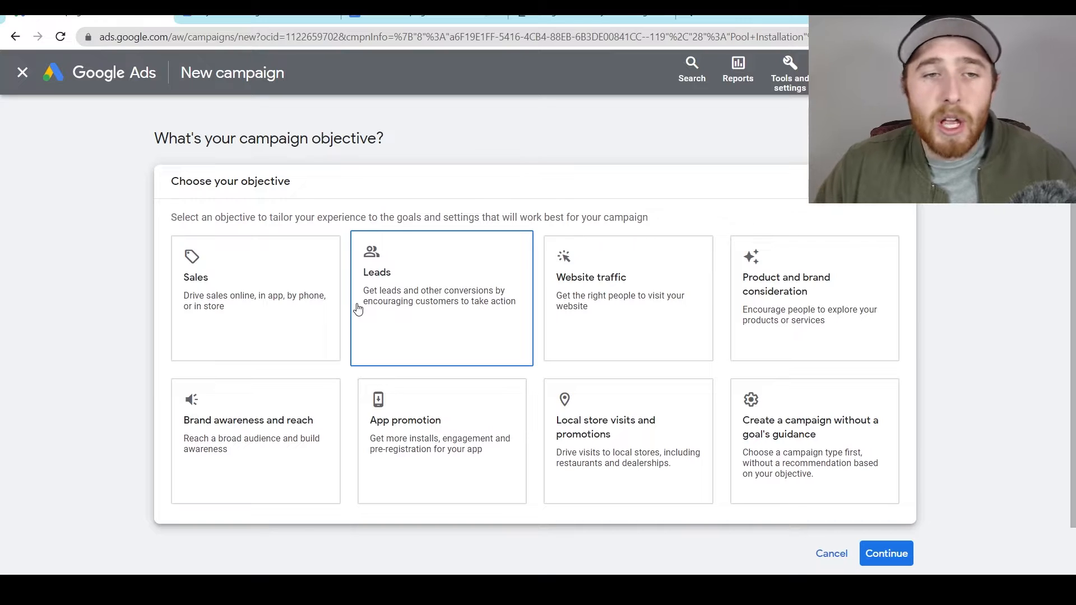
Choose Leads as the campaign objective and continue with the account-default phone call leads conversion goal
{"action": "left_click", "coordinate": [429, 310]}
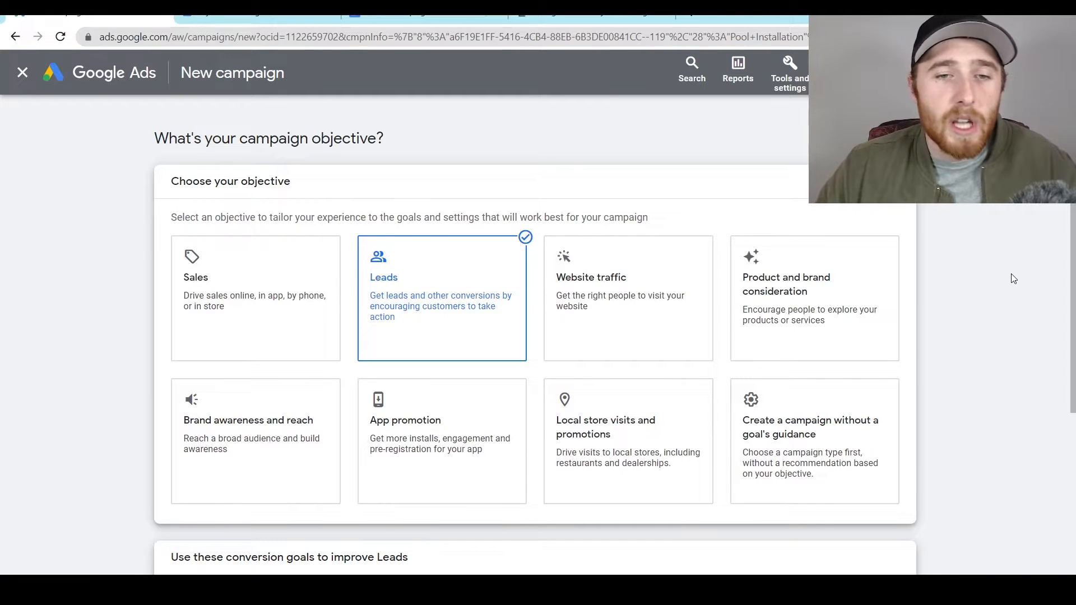
{"action": "middle_click", "coordinate": [1006, 275]}
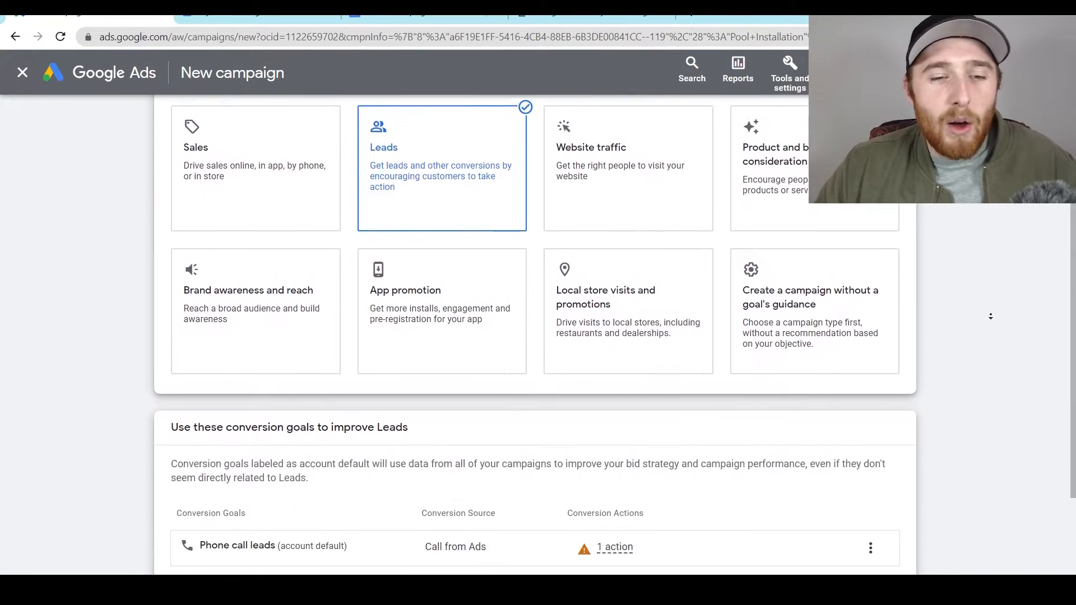
{"action": "middle_click", "coordinate": [990, 316]}
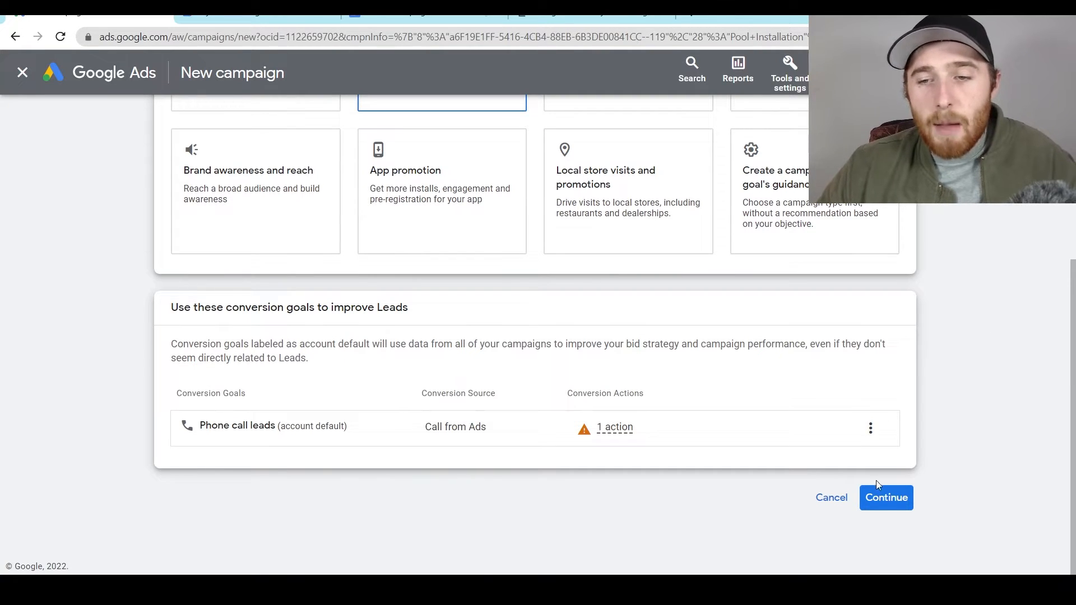
{"action": "left_click", "coordinate": [885, 505]}
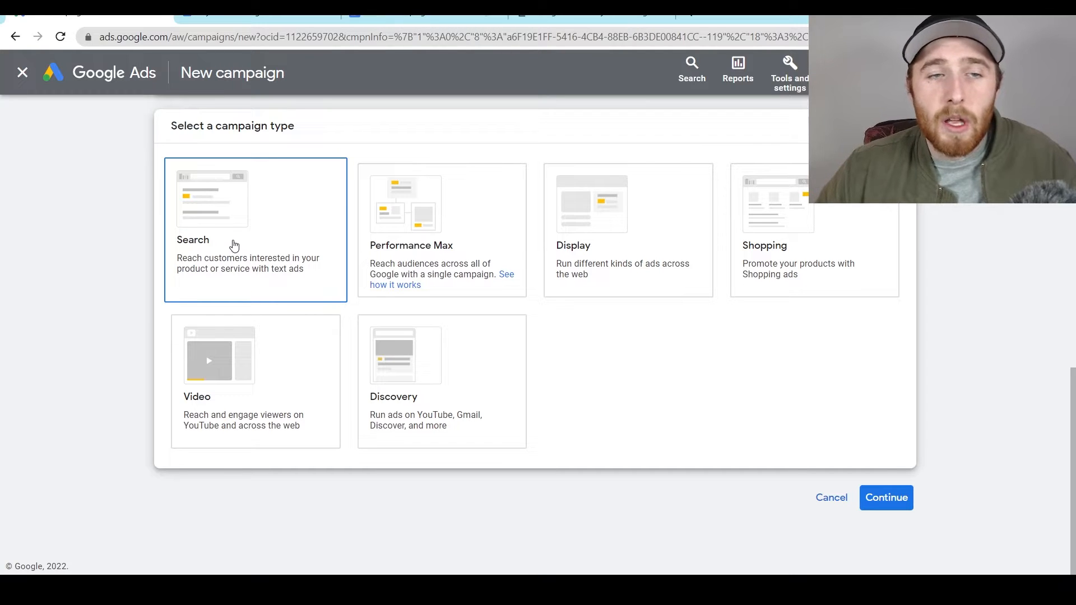
{"action": "scroll", "coordinate": [373, 267], "scroll_direction": "down", "scroll_amount": 7}
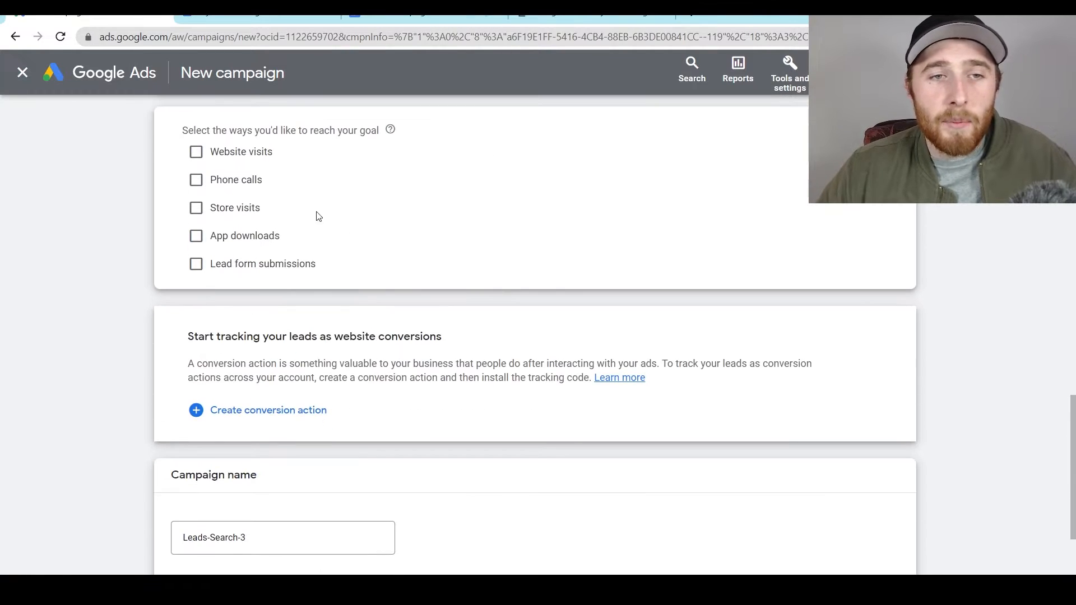
{"action": "left_click", "coordinate": [217, 156]}
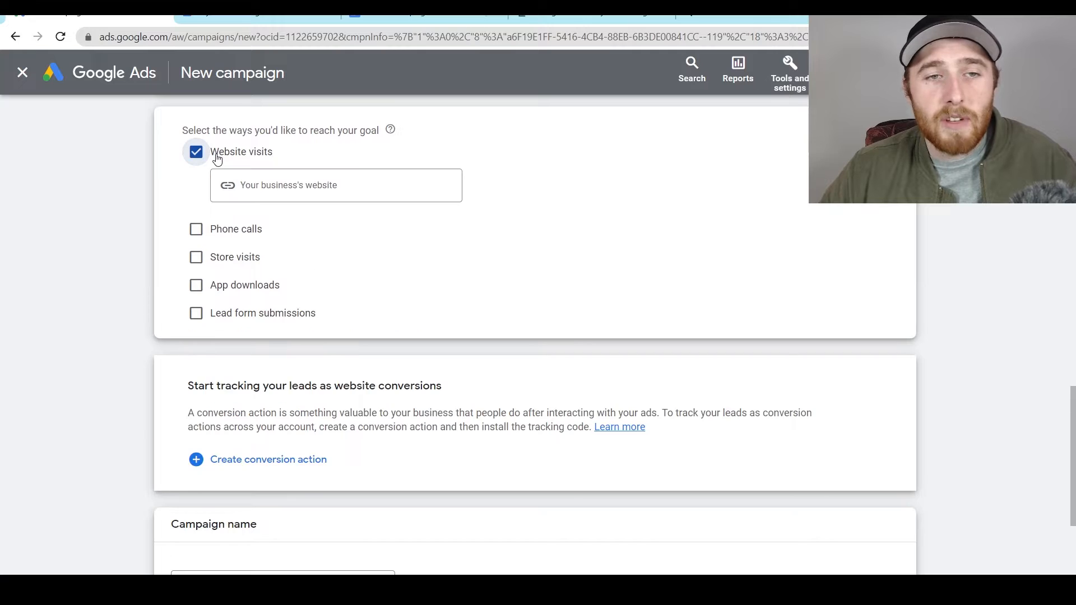
{"action": "left_click", "coordinate": [196, 228]}
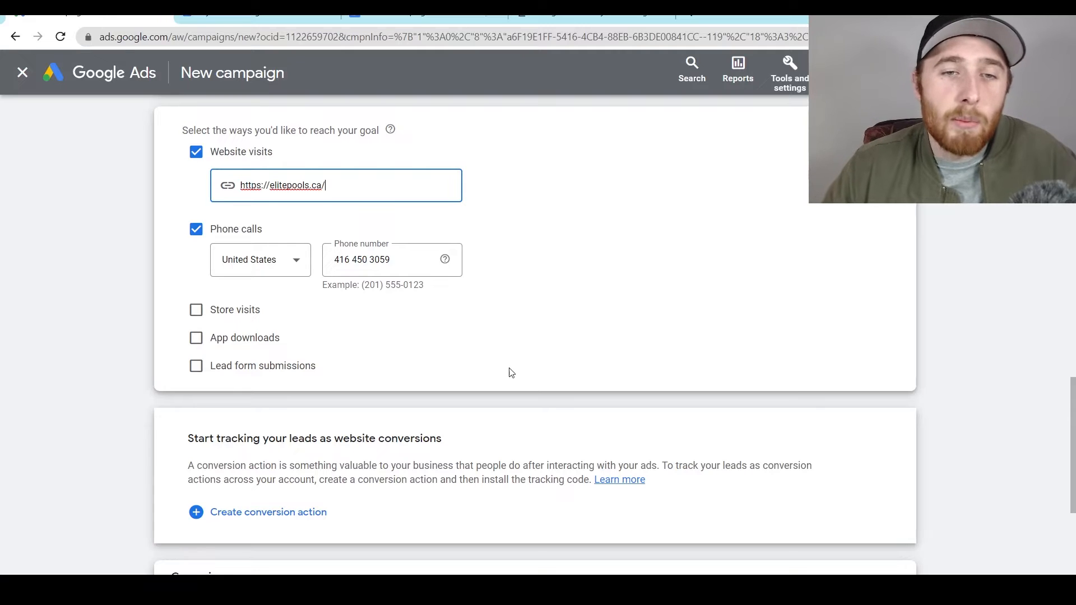
Set the country of the phone calls number to Canada
{"action": "left_click", "coordinate": [261, 262]}
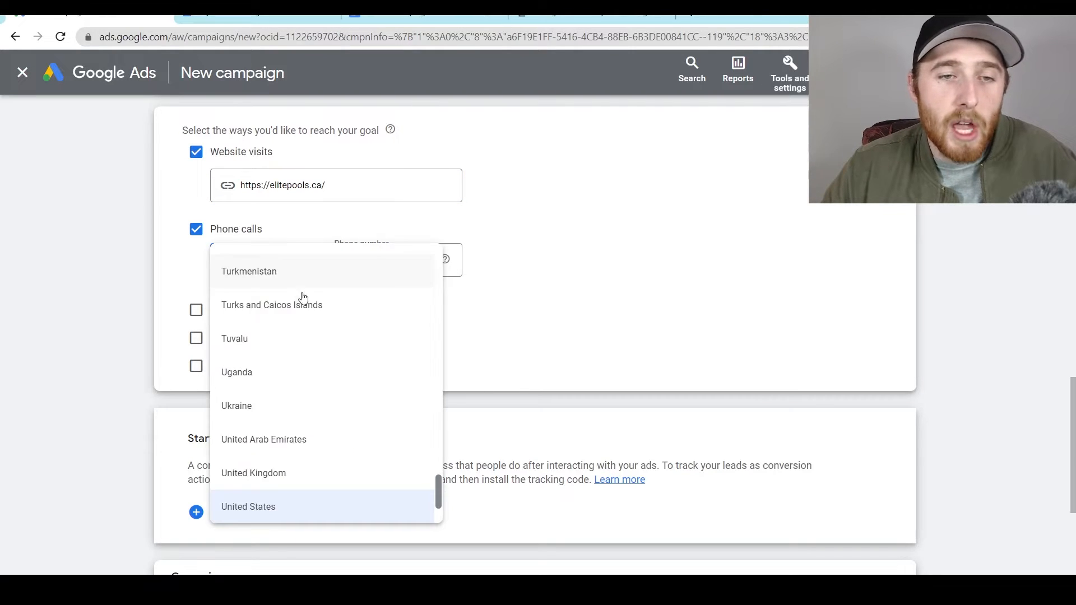
{"action": "scroll", "coordinate": [301, 308], "scroll_direction": "up", "scroll_amount": 20}
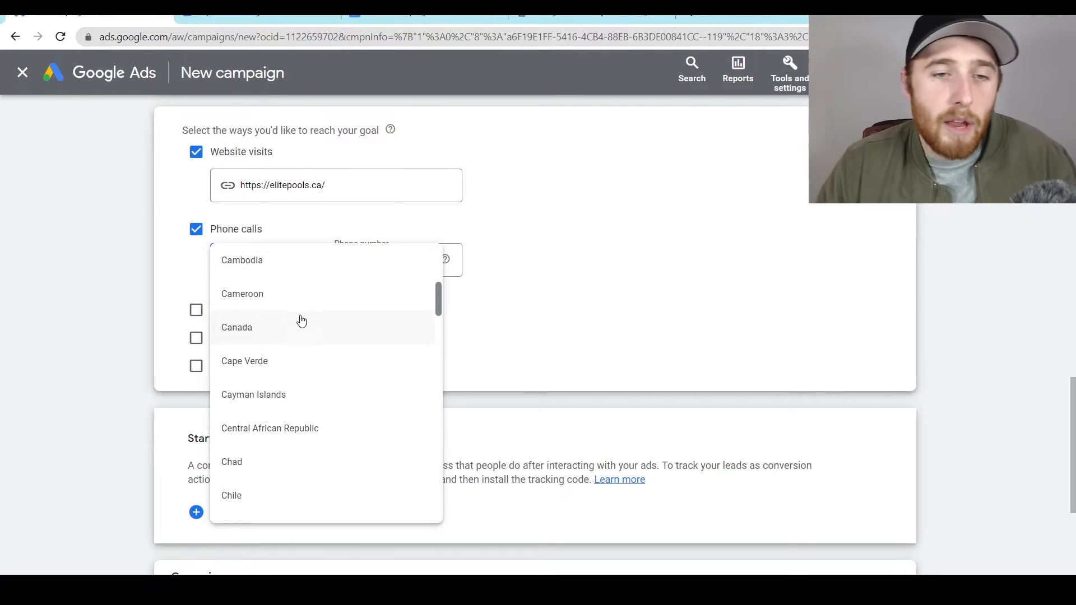
{"action": "left_click", "coordinate": [301, 326]}
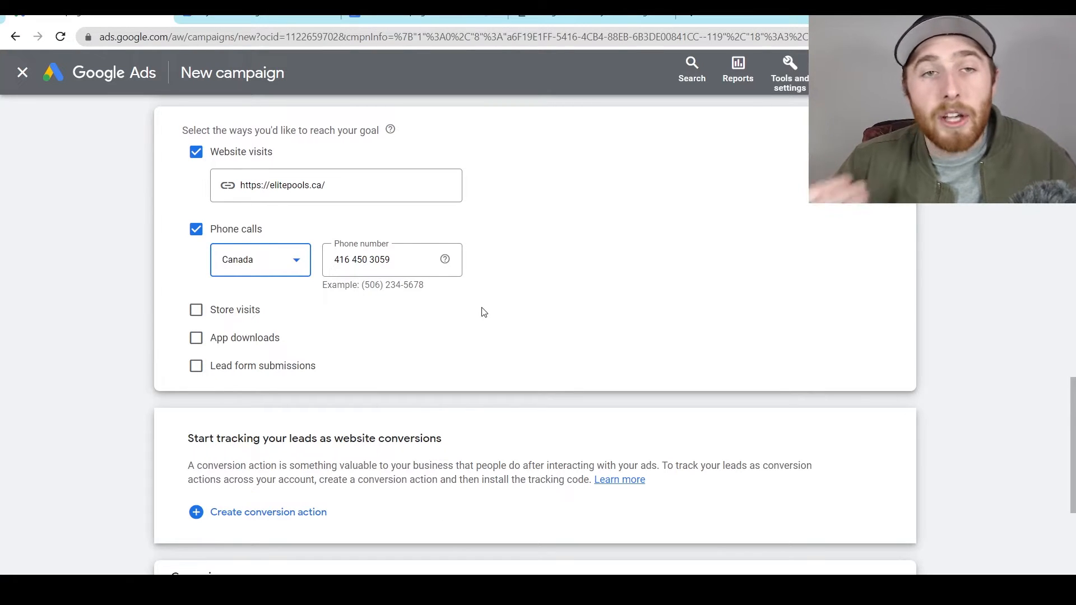
Name the campaign "Pool Installation" and continue to the bidding settings
{"action": "left_click", "coordinate": [677, 303]}
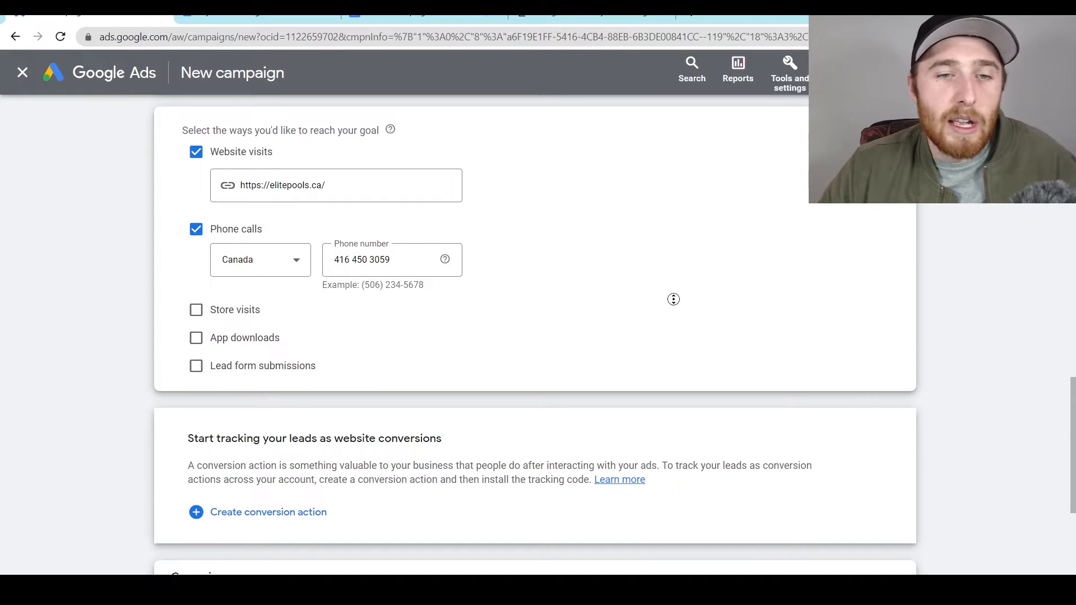
{"action": "scroll", "coordinate": [675, 298], "scroll_direction": "down", "scroll_amount": 4}
{"action": "left_click_drag", "start_coordinate": [344, 409], "coordinate": [118, 395]}
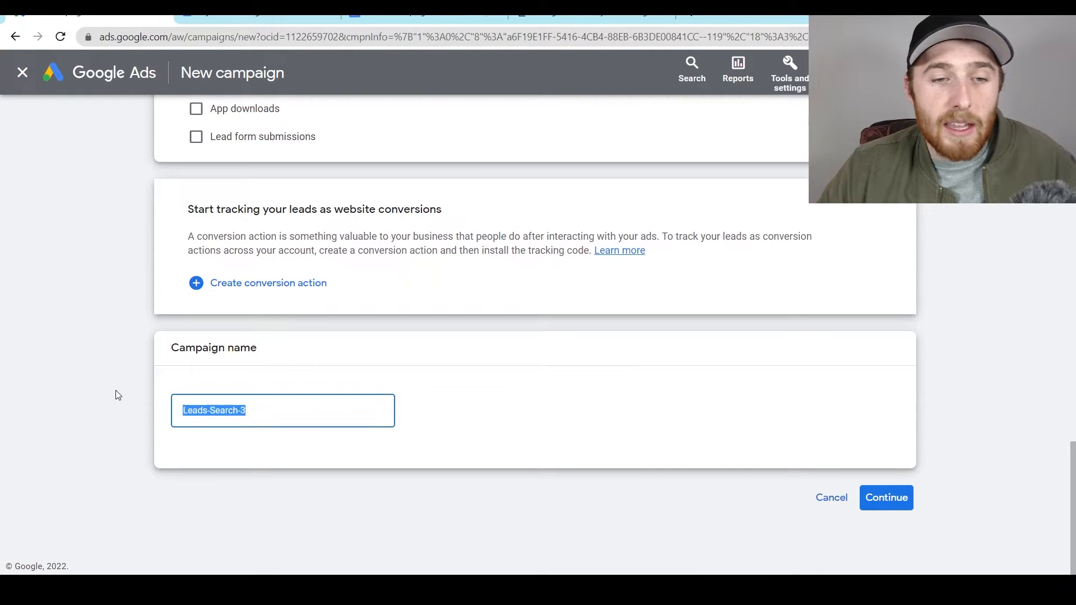
{"action": "key", "text": "BackSpace"}
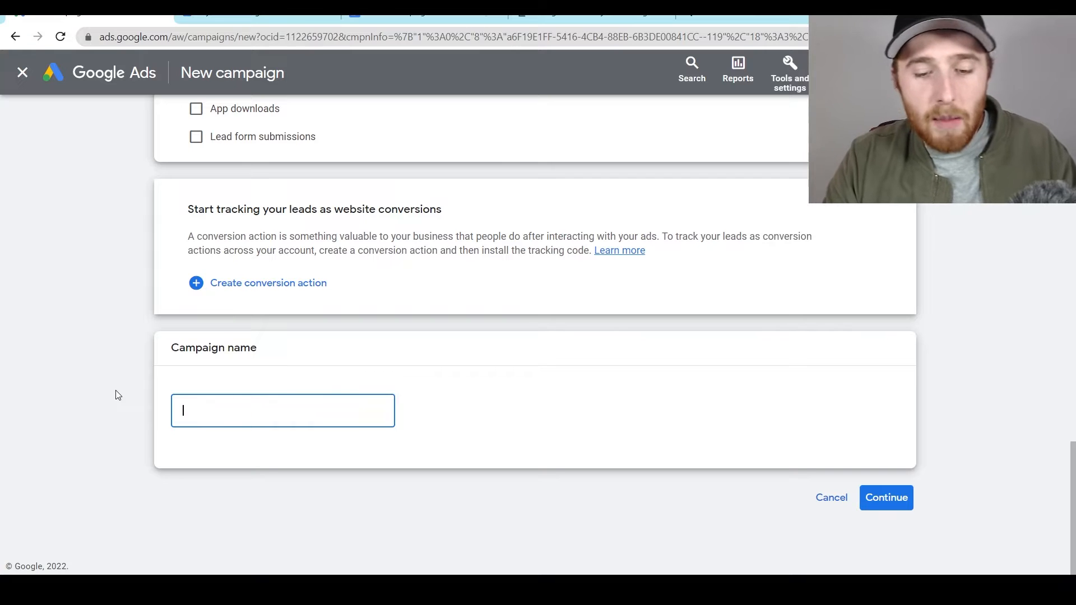
{"action": "type", "text": "Pool Installation"}
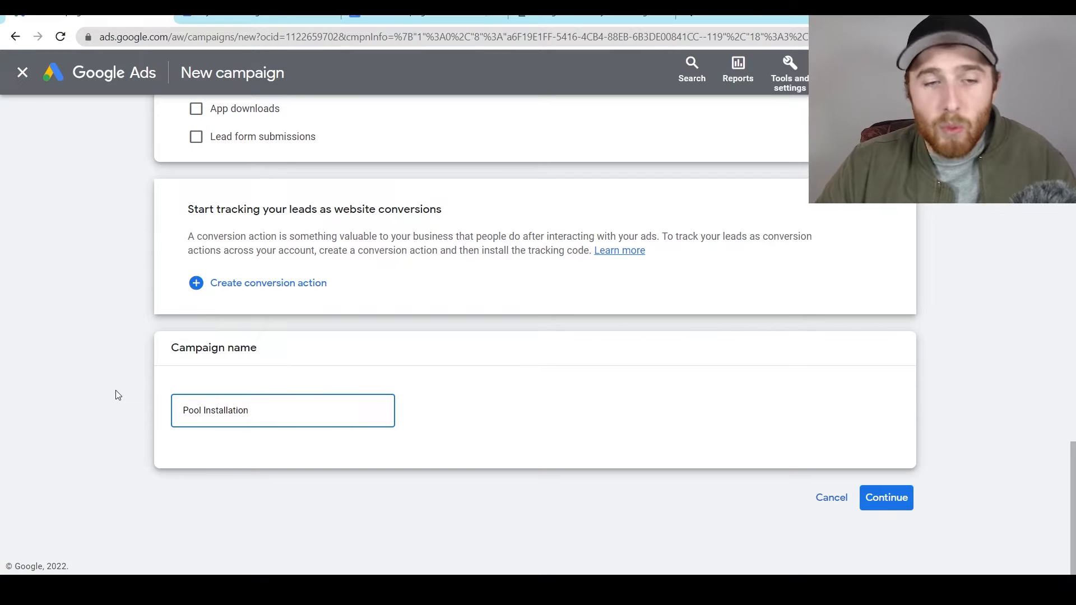
{"action": "left_click", "coordinate": [118, 395]}
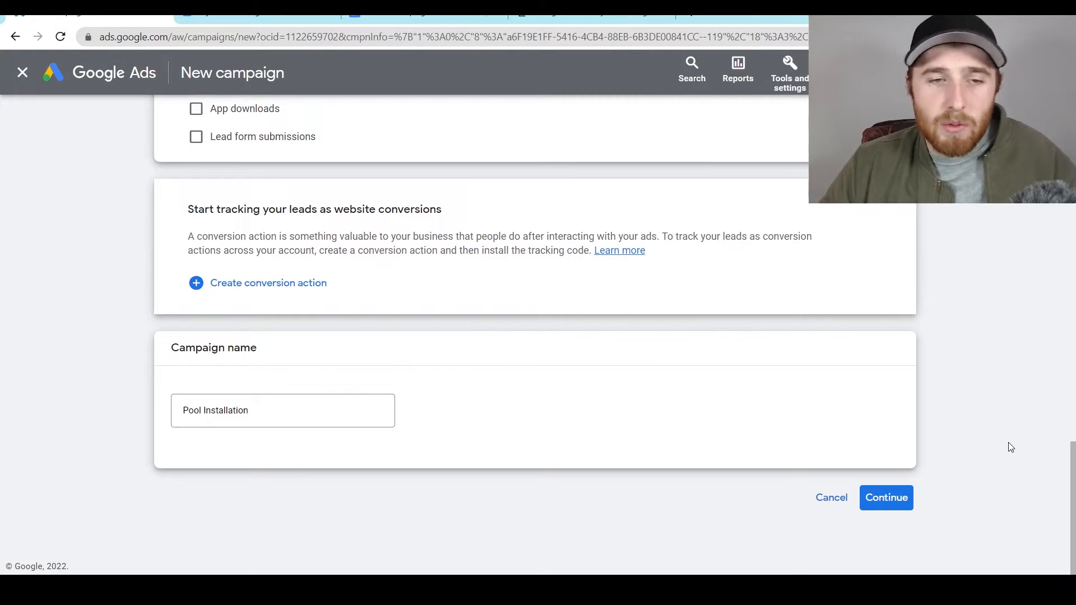
{"action": "left_click", "coordinate": [878, 500]}
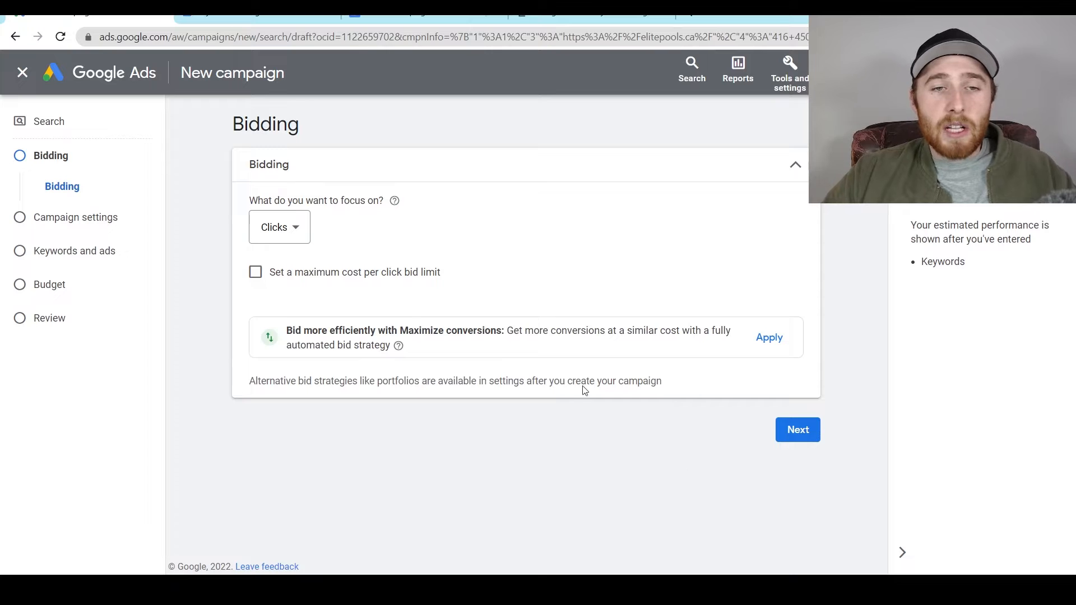
Keep the bidding focus on Clicks and enable a maximum cost per click bid limit
{"action": "left_click", "coordinate": [278, 233]}
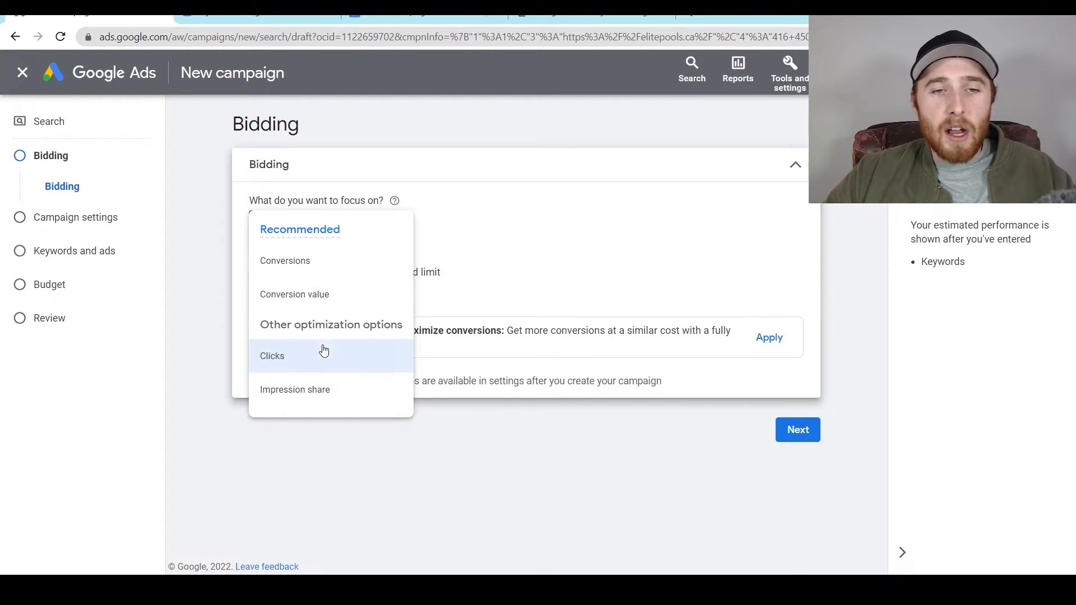
{"action": "left_click", "coordinate": [284, 360]}
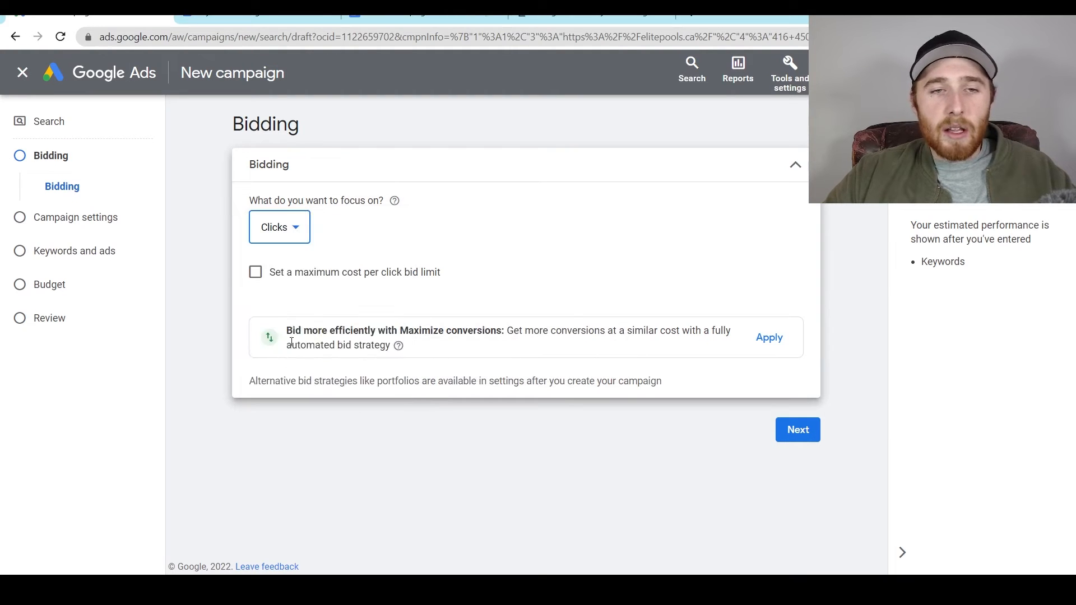
{"action": "left_click", "coordinate": [257, 272]}
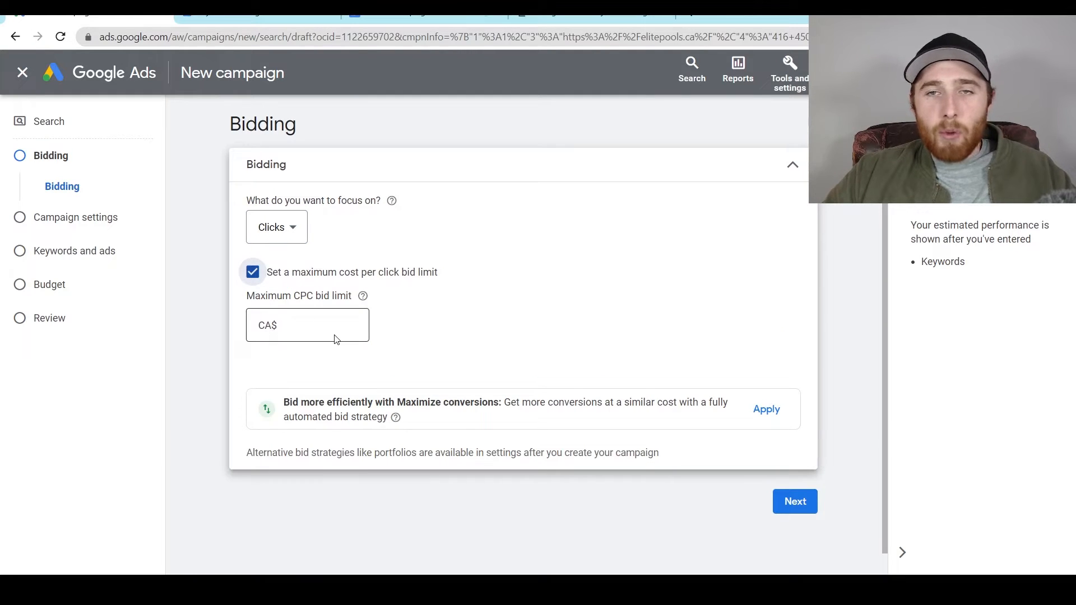
Open Keyword Planner in a new browser tab
{"action": "left_click", "coordinate": [787, 77]}
{"action": "right_click", "coordinate": [251, 192]}
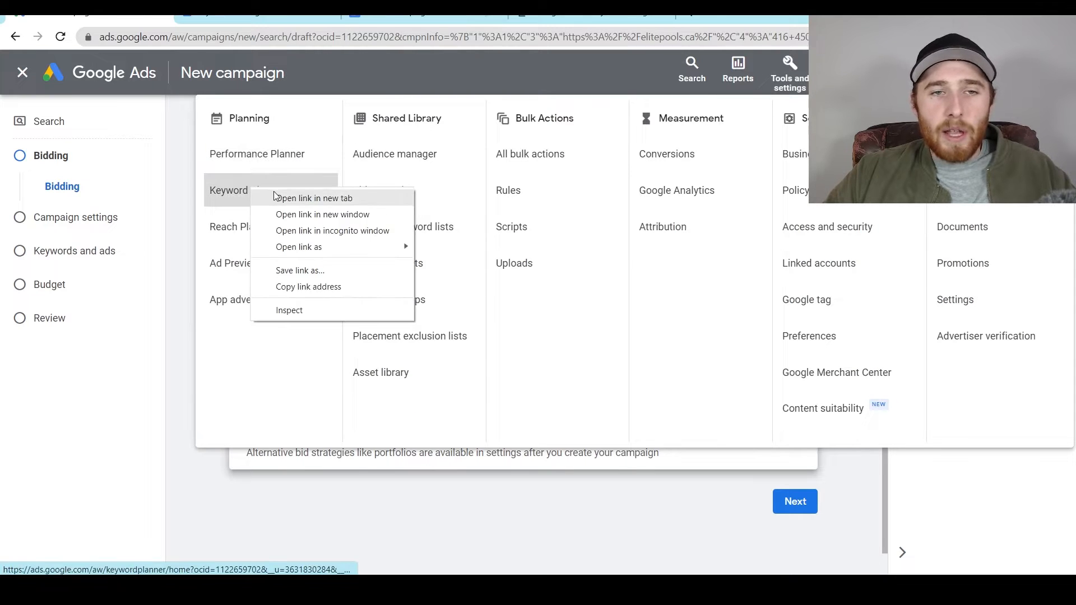
{"action": "left_click", "coordinate": [313, 201]}
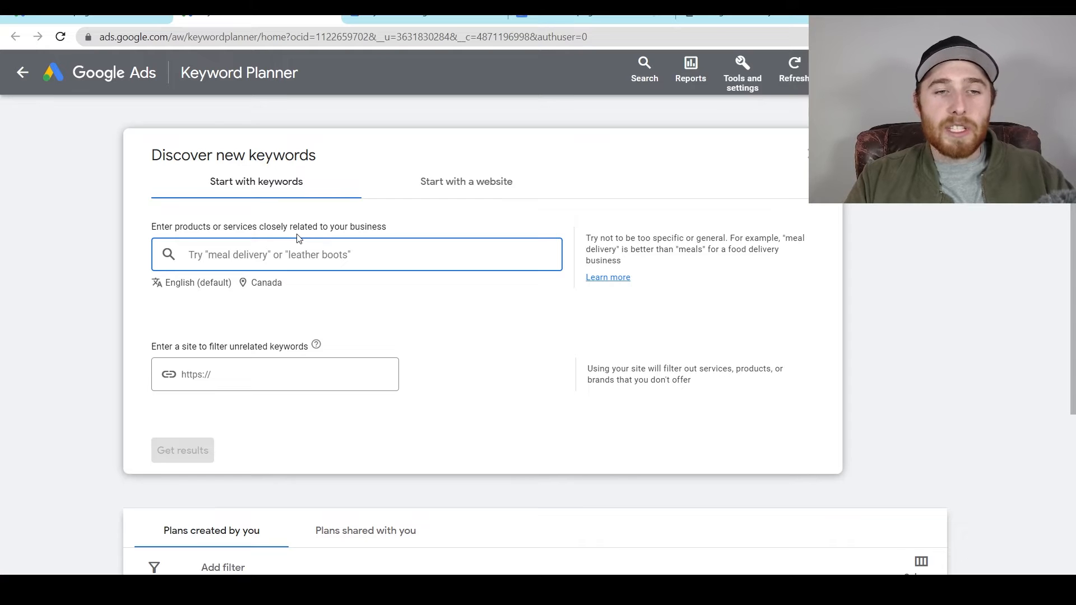
Enter "pool installation", "fiberglass pool installation" and "inground pool installation" as the terms for discovering new keywords
{"action": "type", "text": "pool installaiont"}
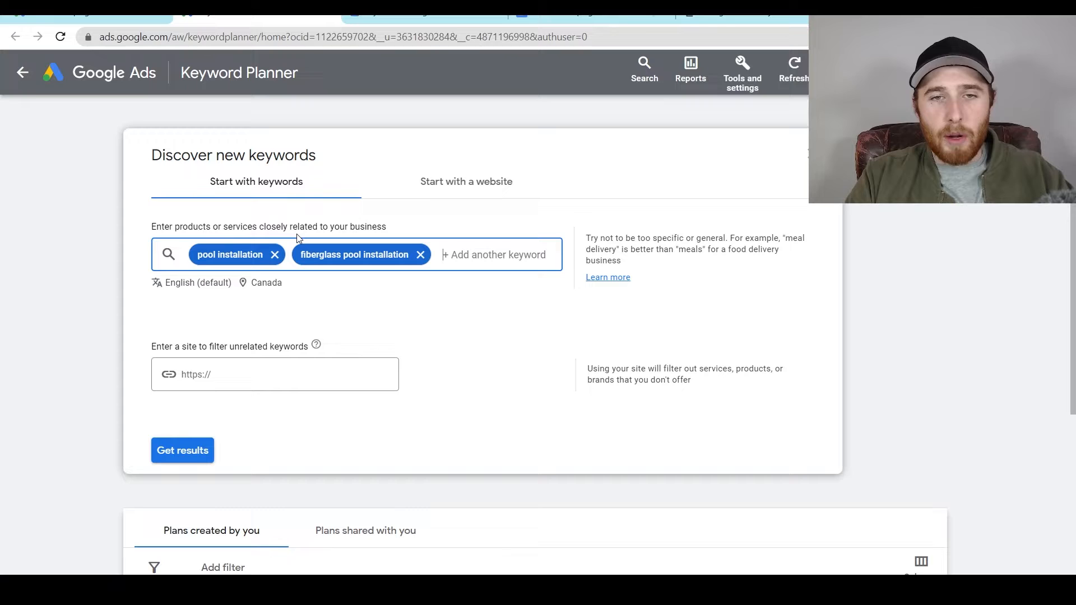
{"action": "type", "text": "ing"}
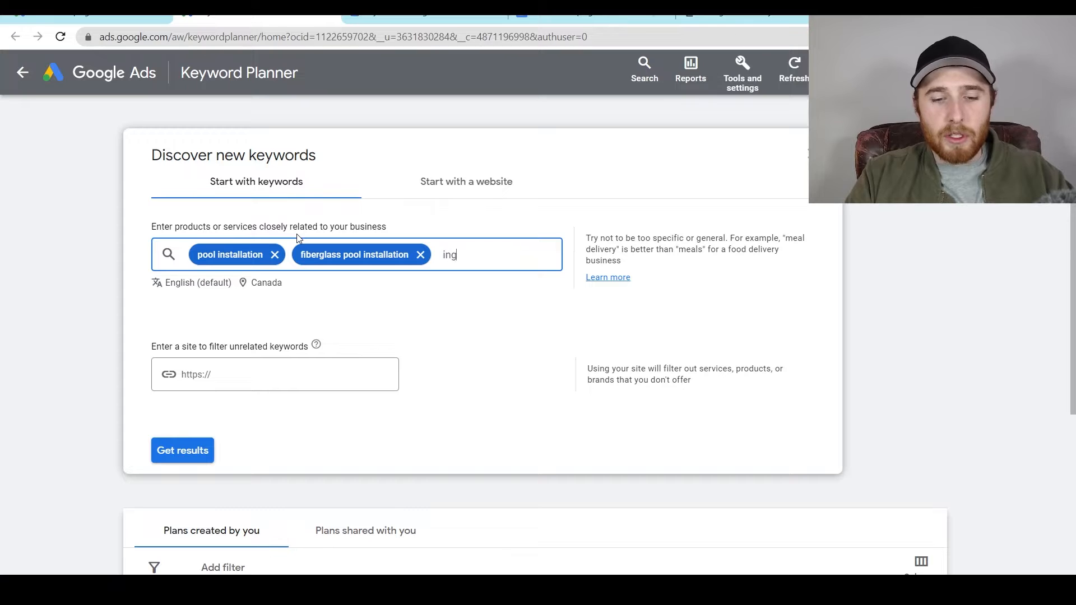
{"action": "type", "text": "rou"}
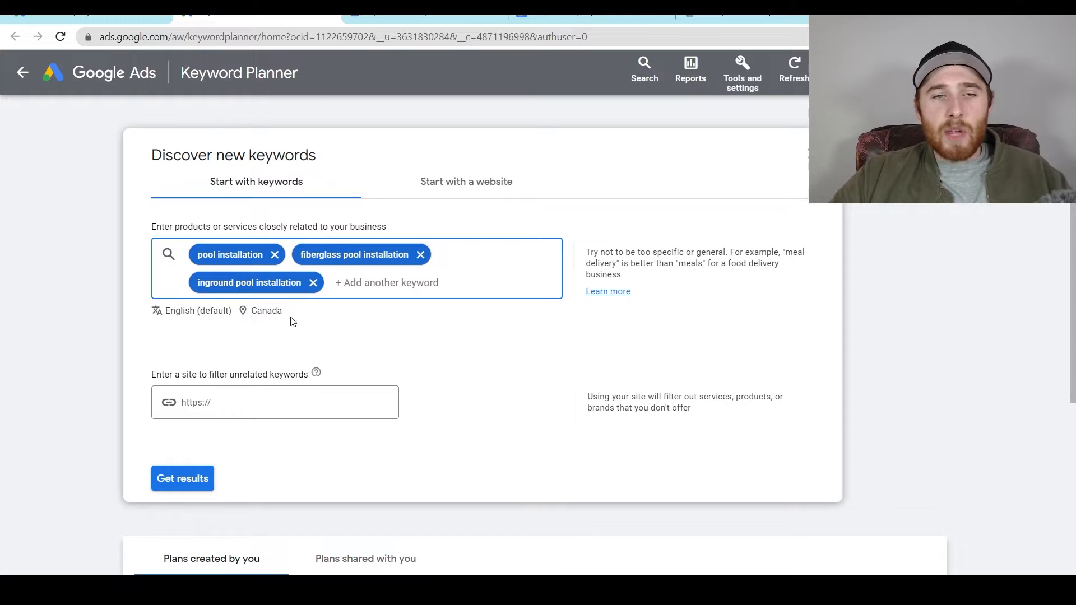
Remove Canada from the targeted locations of the keyword search
{"action": "left_click", "coordinate": [262, 317]}
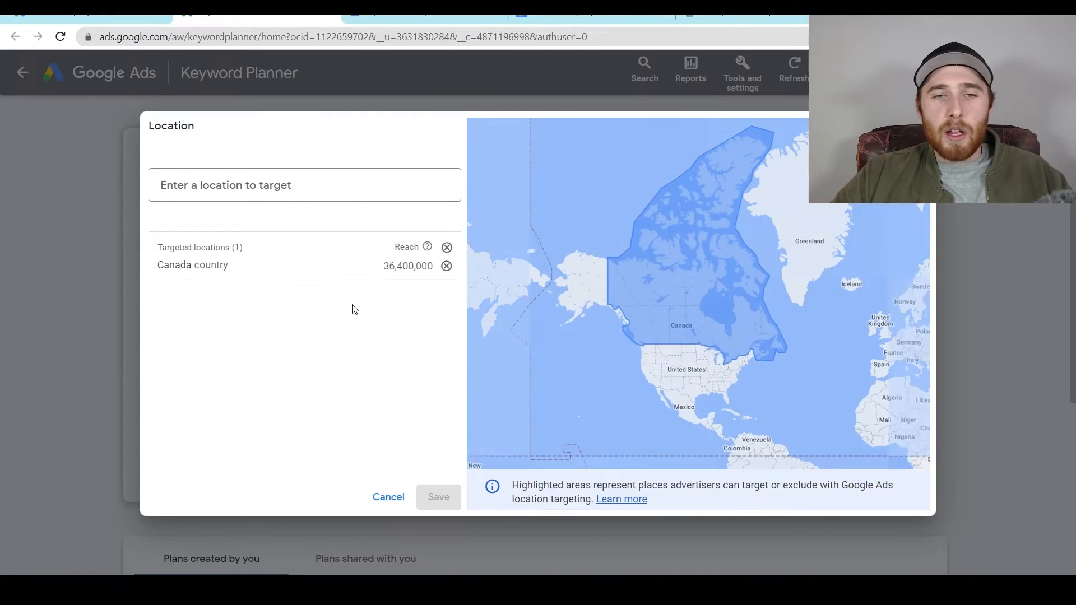
{"action": "left_click", "coordinate": [445, 264]}
{"action": "left_click", "coordinate": [340, 187]}
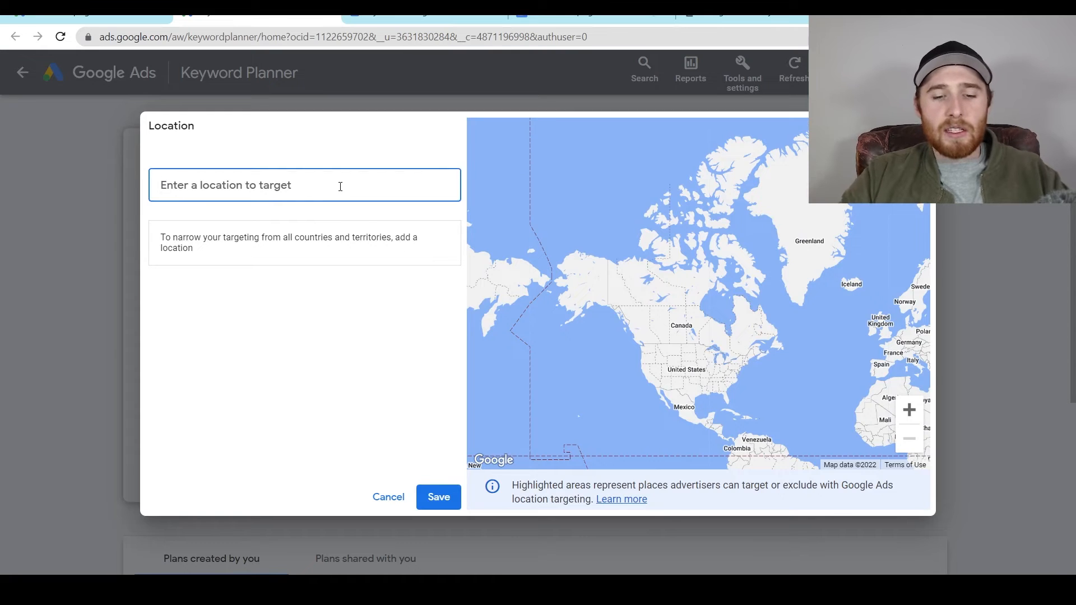
{"action": "type", "text": "ad"}
{"action": "key", "text": "BackSpace"}
{"action": "key", "text": "BackSpace"}
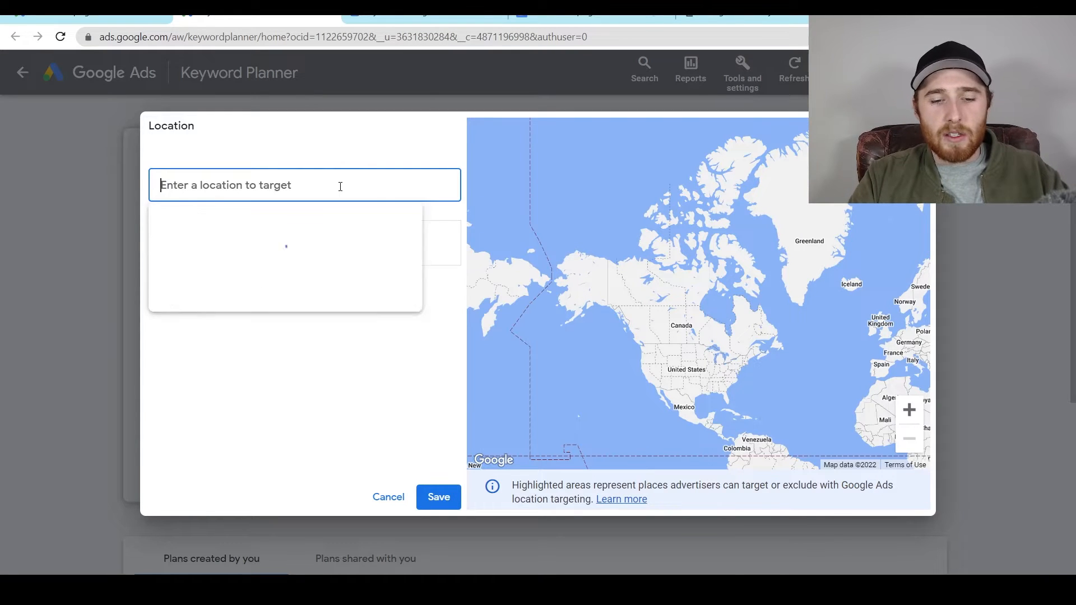
Add the Ontario cities Toronto, Hamilton and Mississauga as targeted locations and save the location selection
{"action": "type", "text": "toron"}
{"action": "key", "text": "Return"}
{"action": "type", "text": "hamilt"}
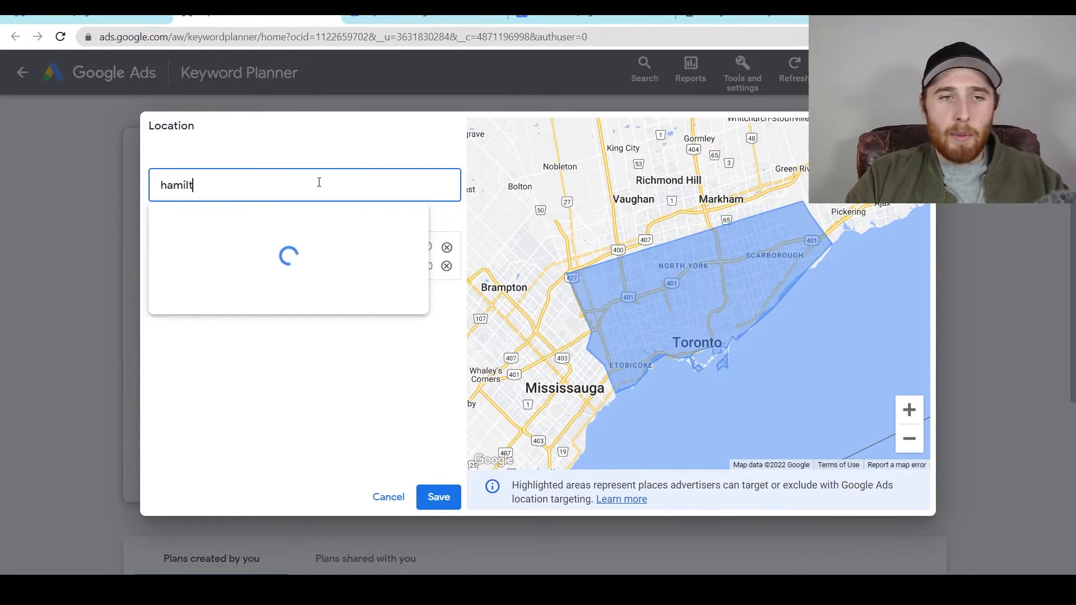
{"action": "key", "text": "Return"}
{"action": "type", "text": "mssi"}
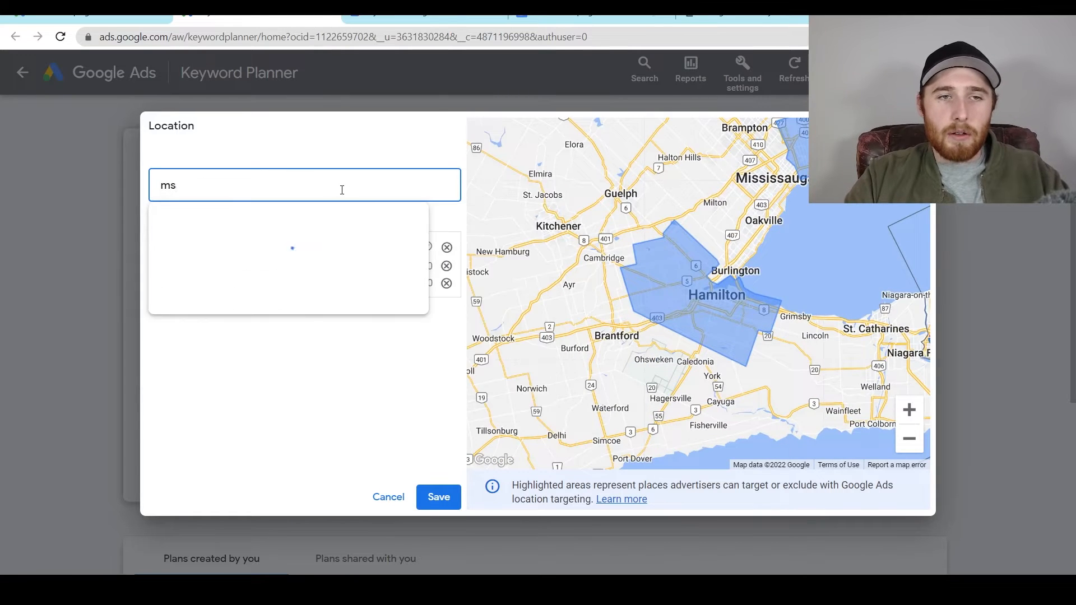
{"action": "key", "text": "Return"}
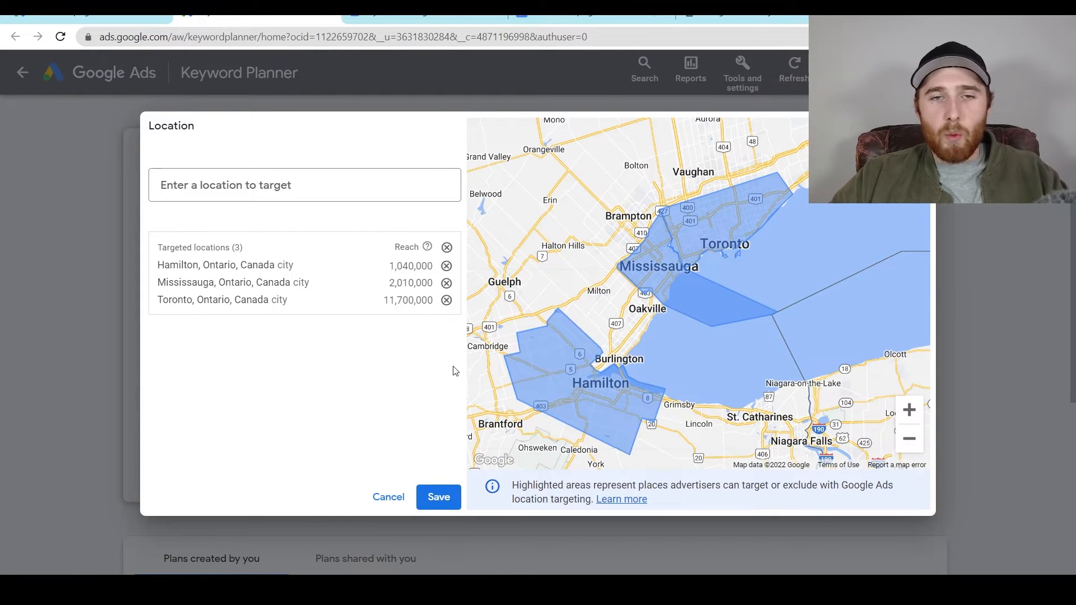
{"action": "left_click", "coordinate": [452, 497]}
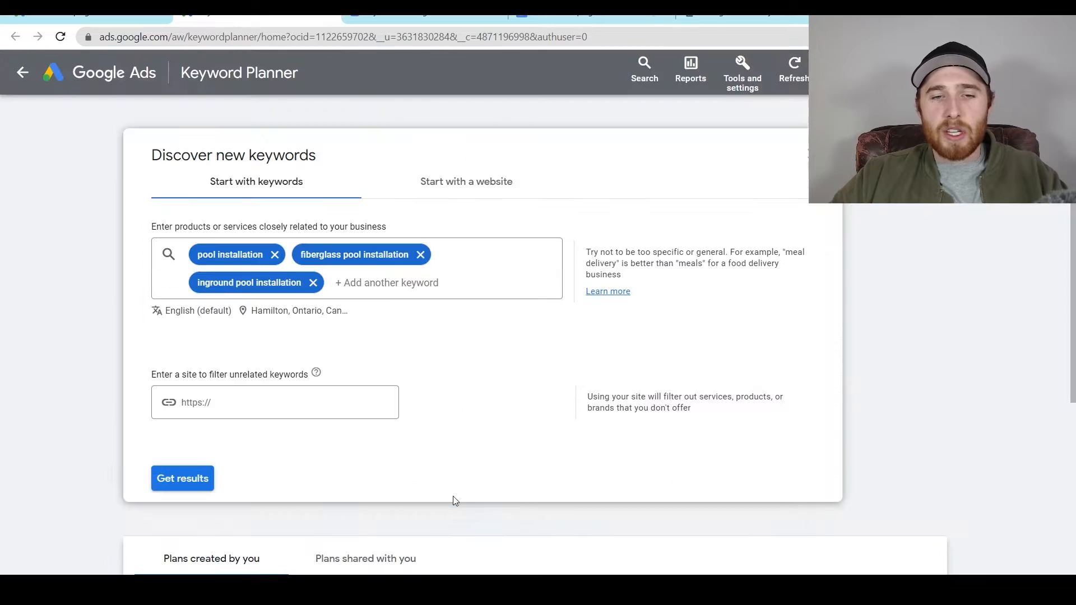
Get the keyword ideas and examine the low and high top-of-page bids of the three provided keywords
{"action": "left_click", "coordinate": [195, 480]}
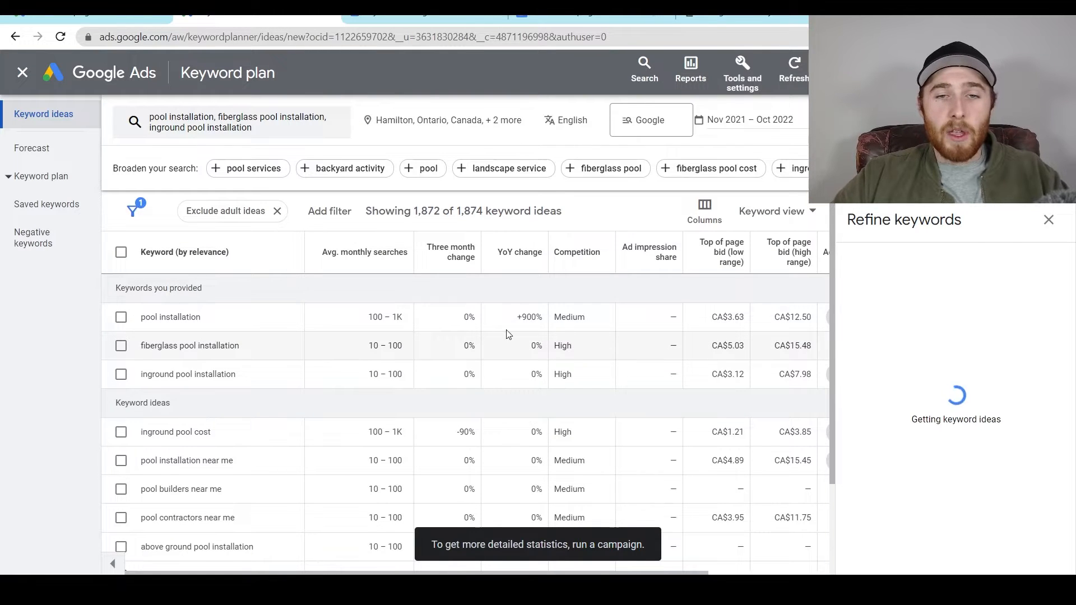
{"action": "scroll", "coordinate": [454, 359], "scroll_direction": "down", "scroll_amount": 1}
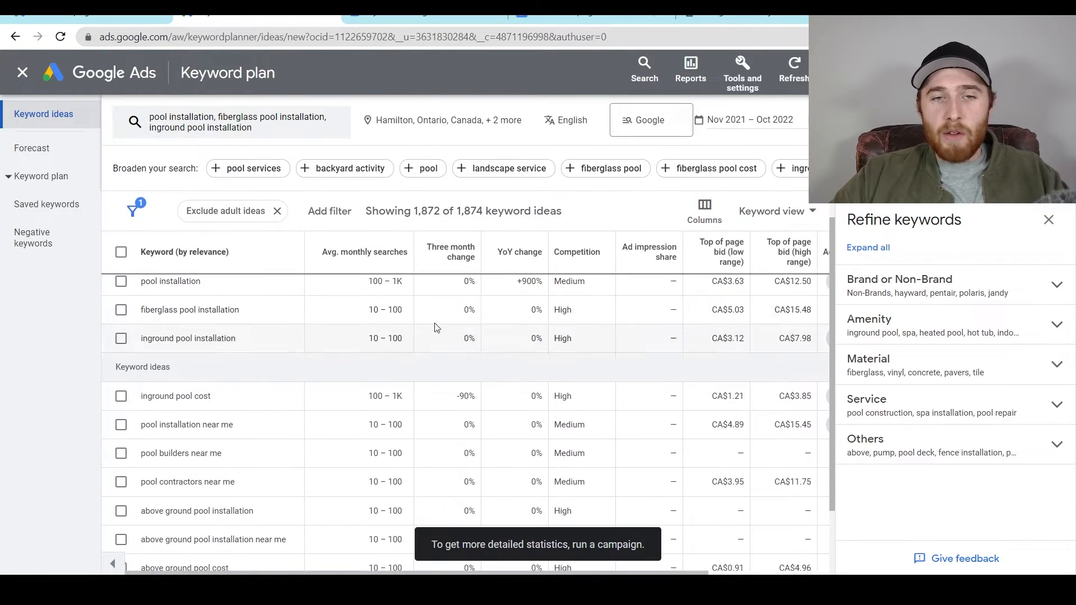
{"action": "scroll", "coordinate": [413, 350], "scroll_direction": "up", "scroll_amount": 1}
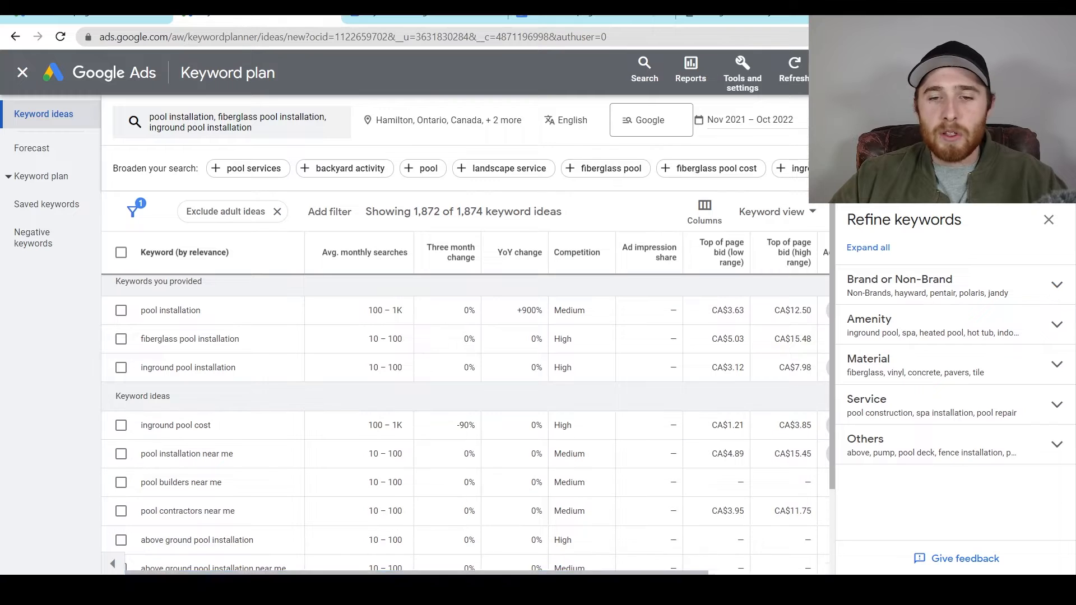
{"action": "left_click_drag", "start_coordinate": [634, 573], "coordinate": [733, 572]}
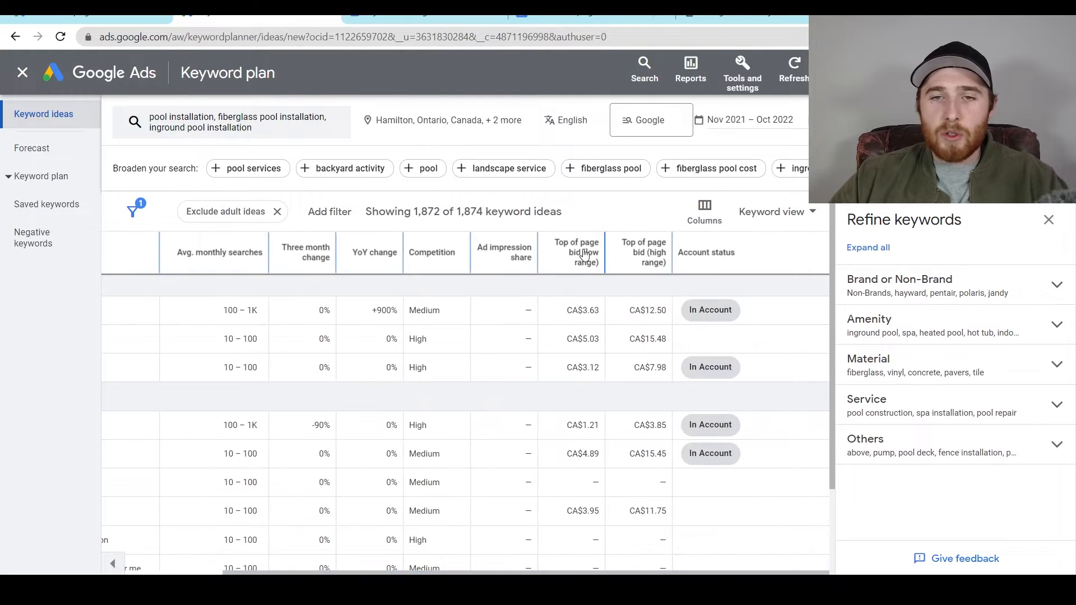
{"action": "mouse_move", "coordinate": [603, 260]}
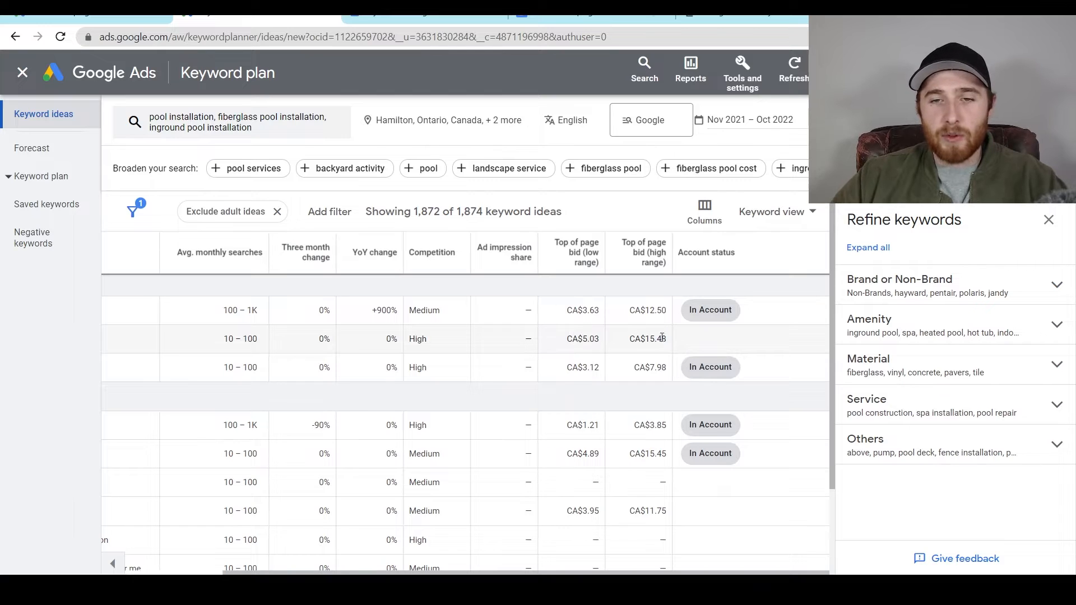
{"action": "left_click_drag", "start_coordinate": [670, 339], "coordinate": [658, 335]}
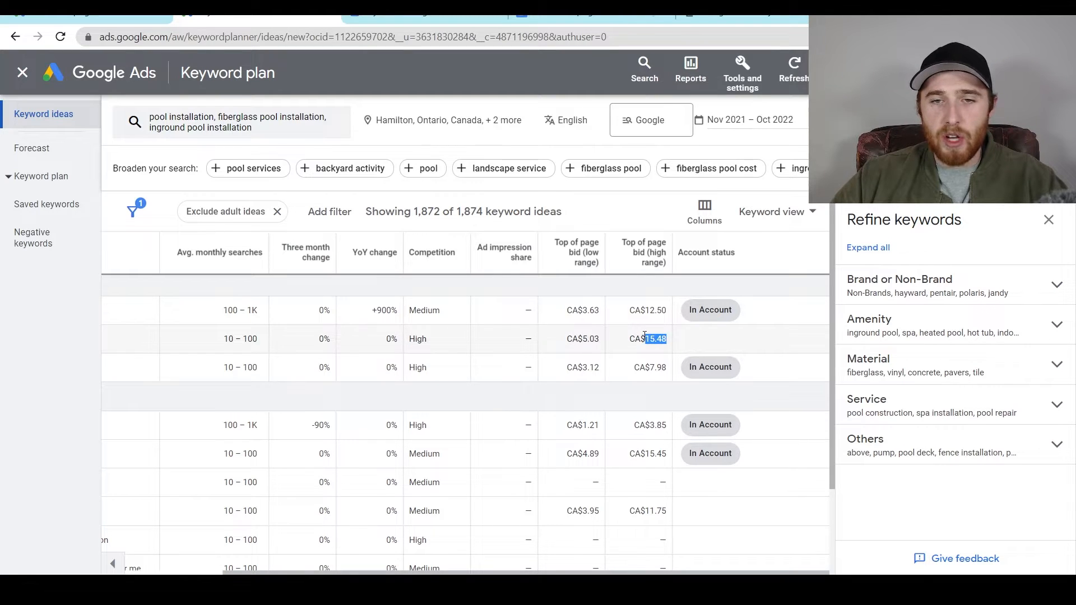
Show 500 rows per page in the keyword ideas list
{"action": "scroll", "coordinate": [629, 394], "scroll_direction": "down", "scroll_amount": 3}
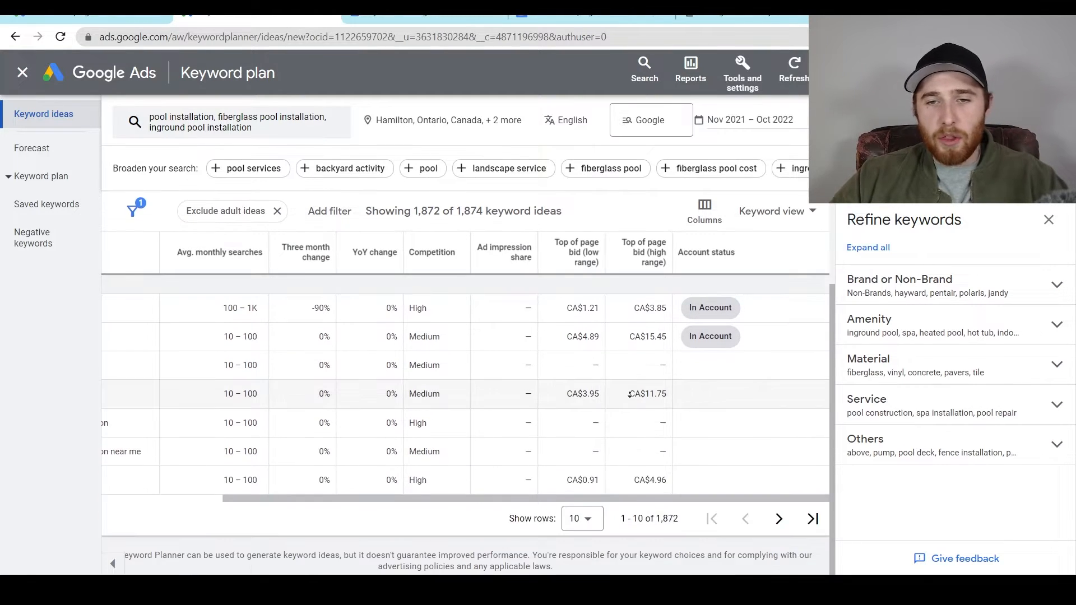
{"action": "left_click", "coordinate": [584, 531]}
{"action": "left_click", "coordinate": [578, 432]}
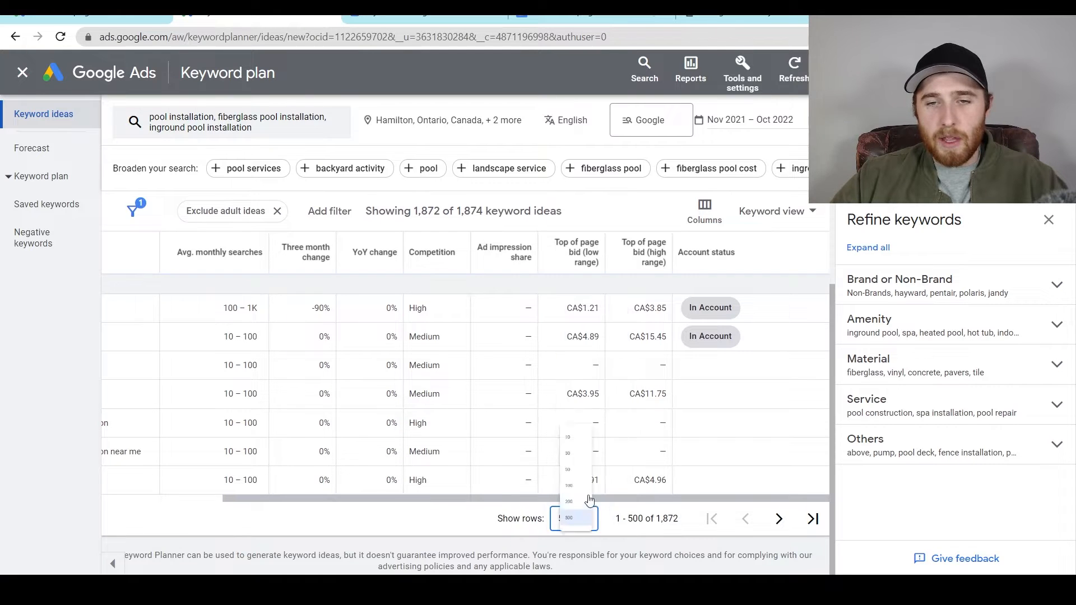
Examine the high-range top-of-page bids across the longer list of keyword ideas
{"action": "scroll", "coordinate": [641, 429], "scroll_direction": "down", "scroll_amount": 3}
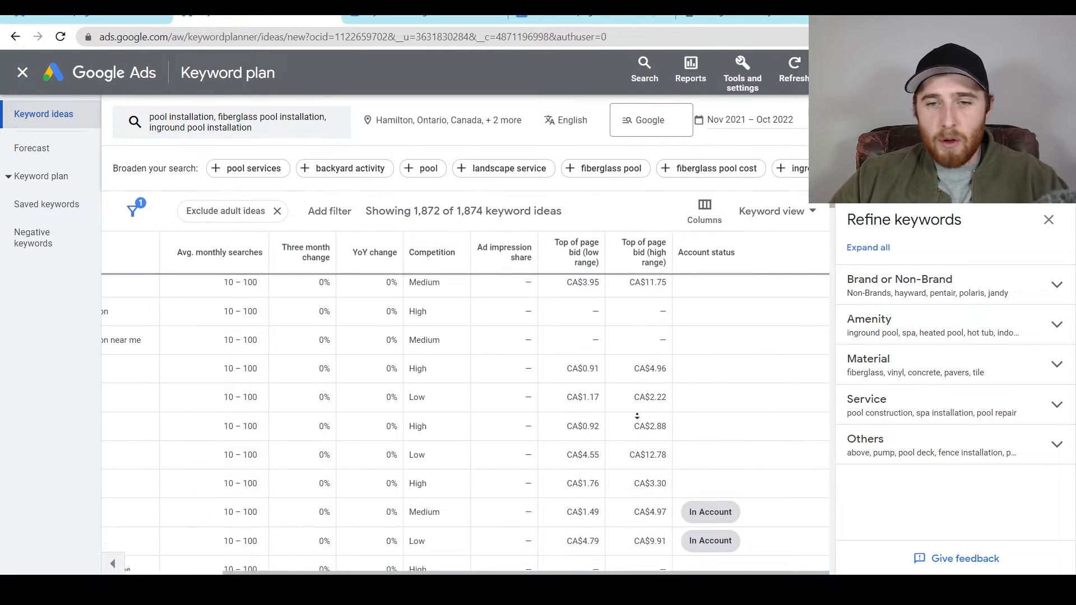
{"action": "scroll", "coordinate": [644, 364], "scroll_direction": "down", "scroll_amount": 2}
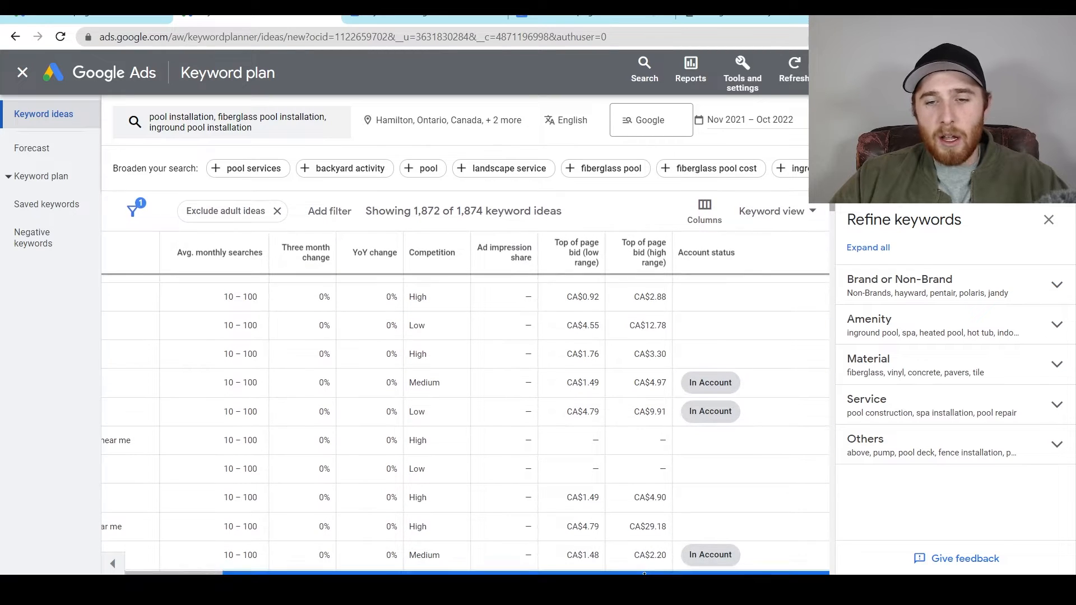
{"action": "scroll", "coordinate": [646, 549], "scroll_direction": "down", "scroll_amount": 1}
{"action": "left_click_drag", "start_coordinate": [635, 477], "coordinate": [677, 479]}
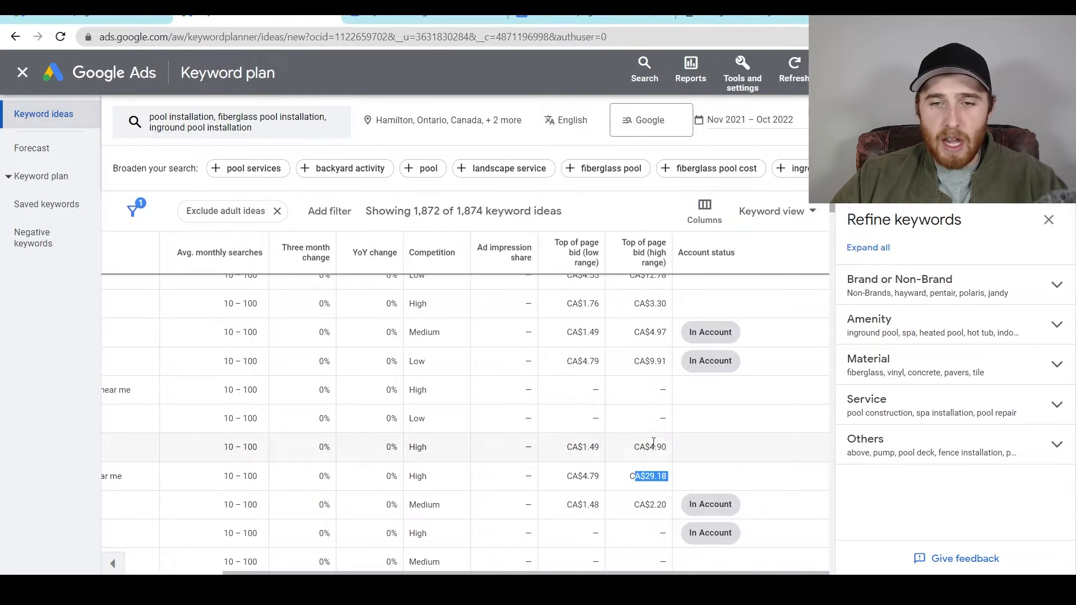
{"action": "left_click", "coordinate": [640, 477]}
{"action": "scroll", "coordinate": [586, 559], "scroll_direction": "down", "scroll_amount": 1}
{"action": "mouse_move", "coordinate": [584, 573]}
{"action": "left_mouse_down"}
{"action": "mouse_move", "coordinate": [461, 572]}
{"action": "mouse_move", "coordinate": [574, 573]}
{"action": "left_mouse_up"}
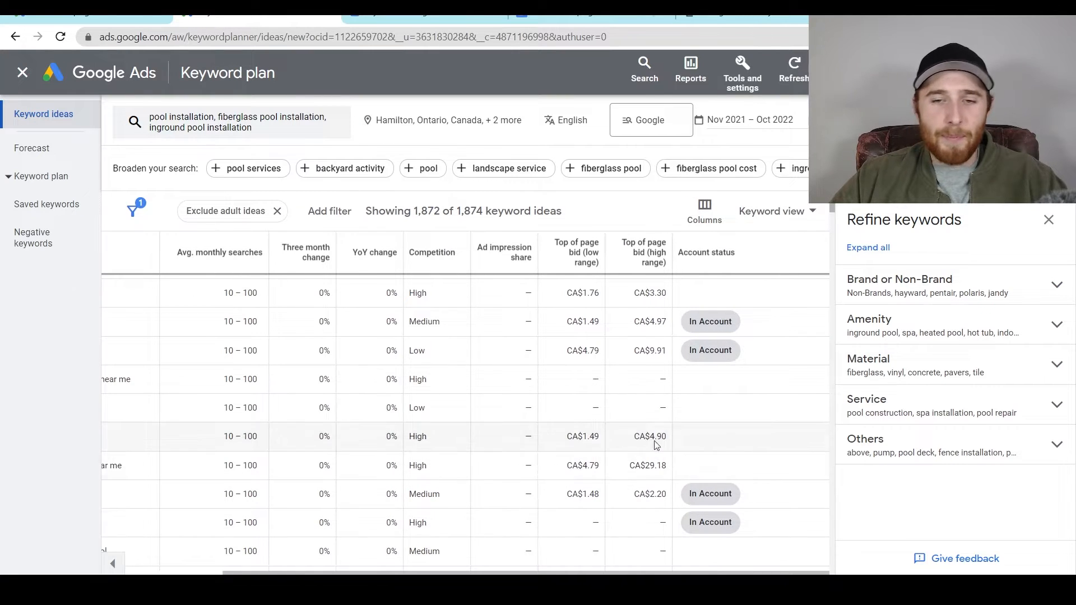
{"action": "scroll", "coordinate": [650, 492], "scroll_direction": "down", "scroll_amount": 2}
{"action": "scroll", "coordinate": [650, 492], "scroll_direction": "down", "scroll_amount": 4}
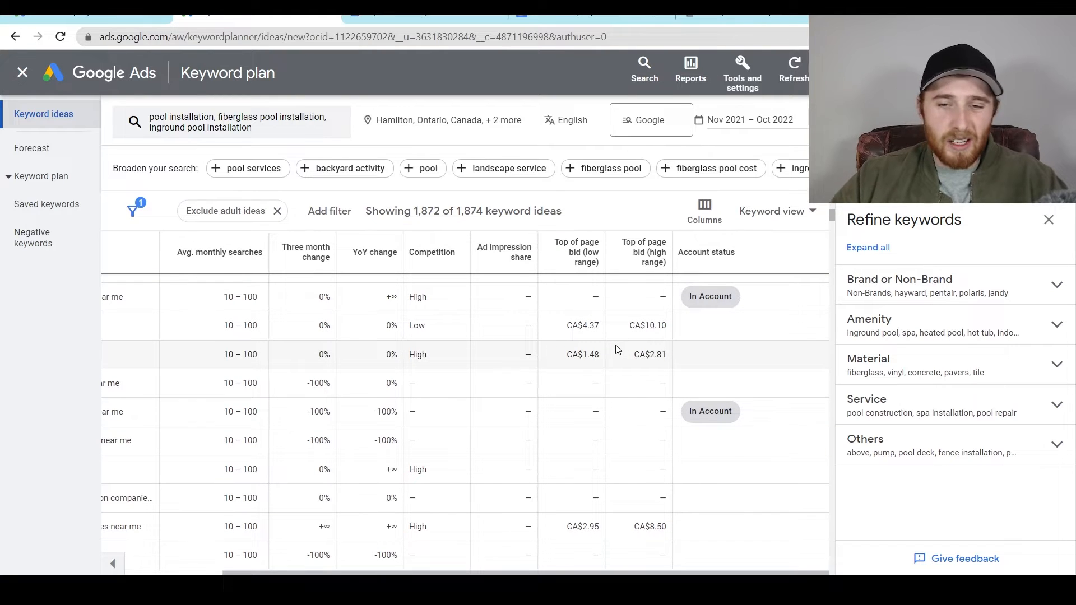
{"action": "scroll", "coordinate": [626, 365], "scroll_direction": "down", "scroll_amount": 3}
{"action": "scroll", "coordinate": [626, 365], "scroll_direction": "down", "scroll_amount": 3}
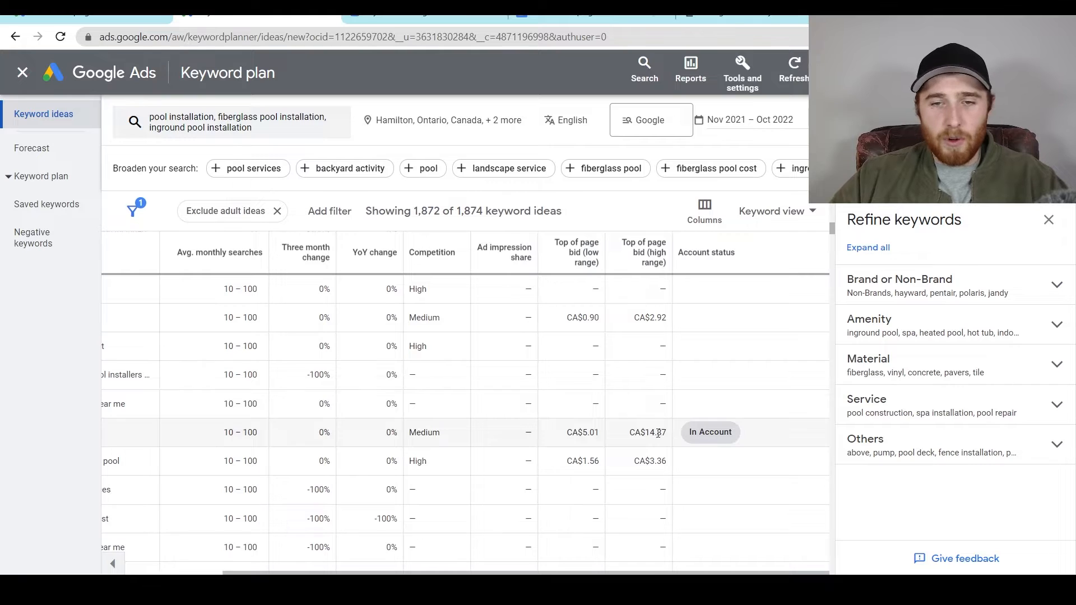
{"action": "scroll", "coordinate": [658, 433], "scroll_direction": "down", "scroll_amount": 5}
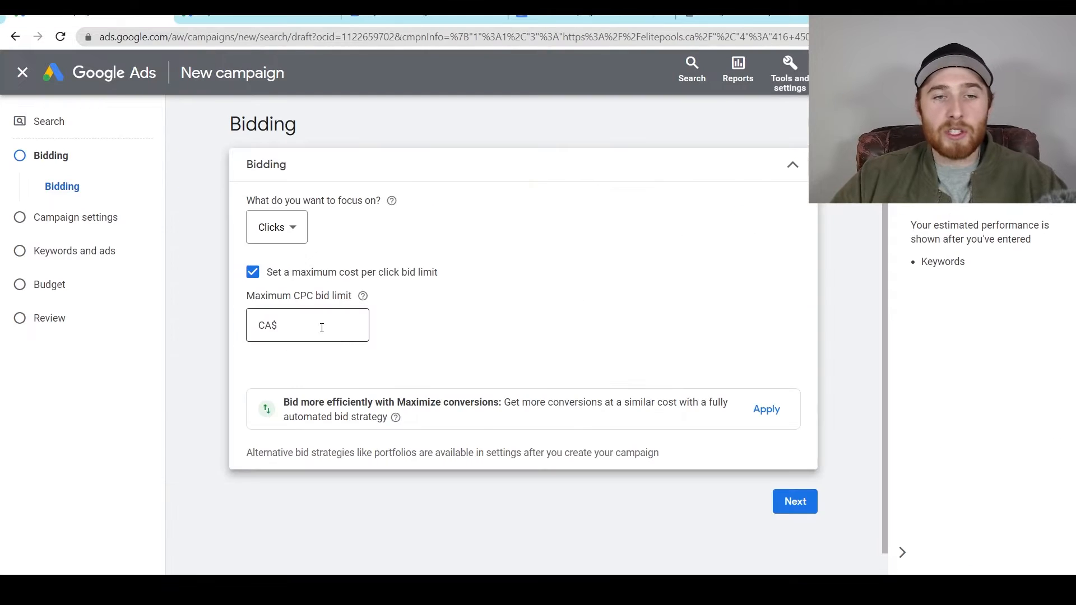
Return to the campaign draft, set the maximum CPC bid limit to CA$15.48 and continue to the campaign settings
{"action": "left_click", "coordinate": [322, 328]}
{"action": "type", "text": "15.48"}
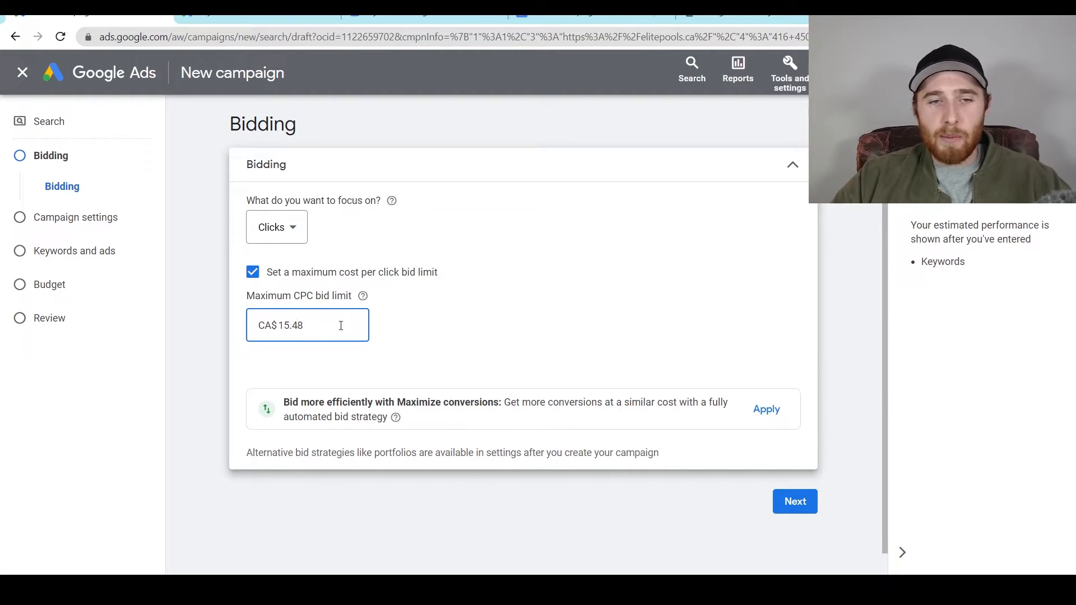
{"action": "double_click", "coordinate": [290, 323]}
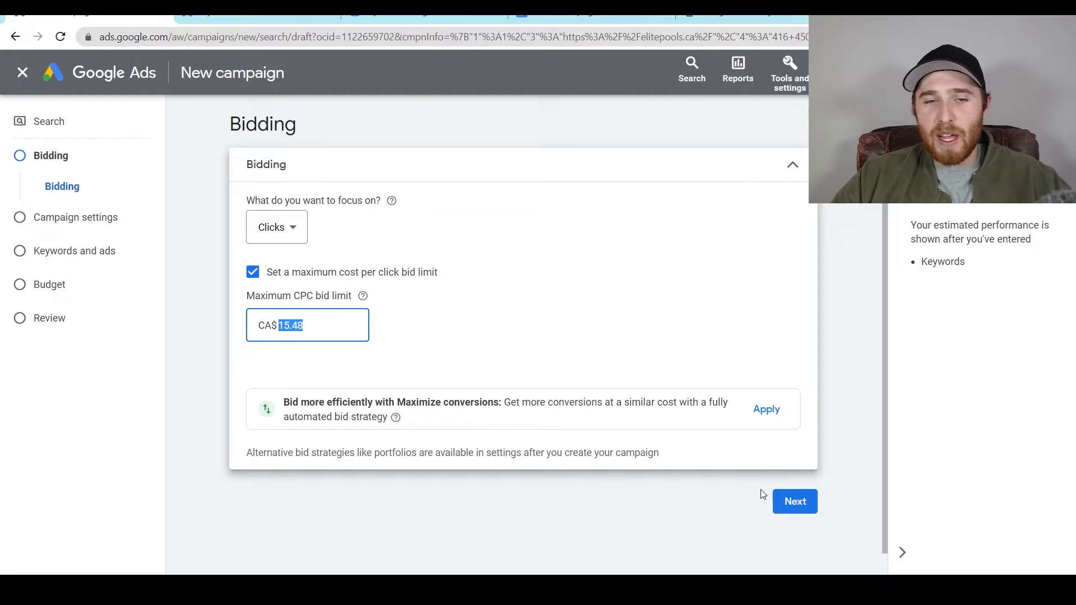
{"action": "left_click", "coordinate": [455, 359]}
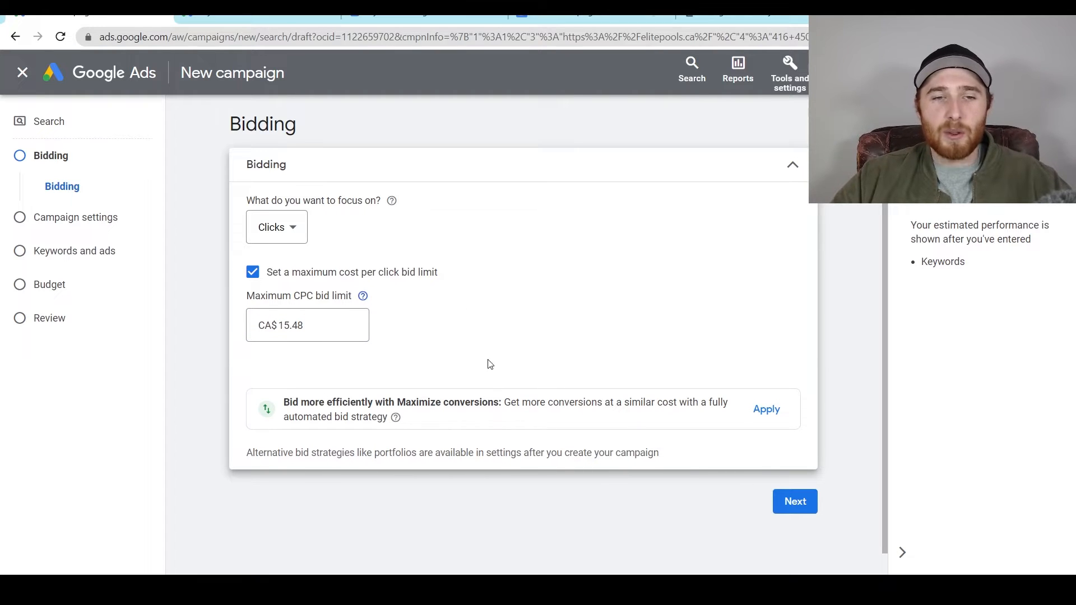
{"action": "left_click", "coordinate": [791, 501]}
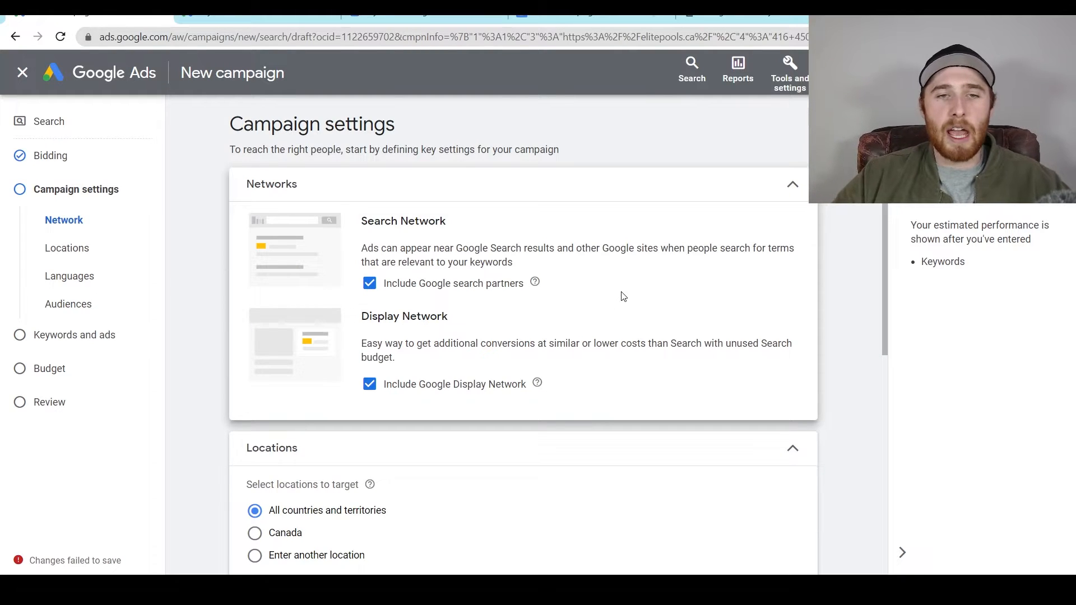
Exclude Google search partners and the Google Display Network from the campaign's networks
{"action": "scroll", "coordinate": [664, 283], "scroll_direction": "down", "scroll_amount": 1}
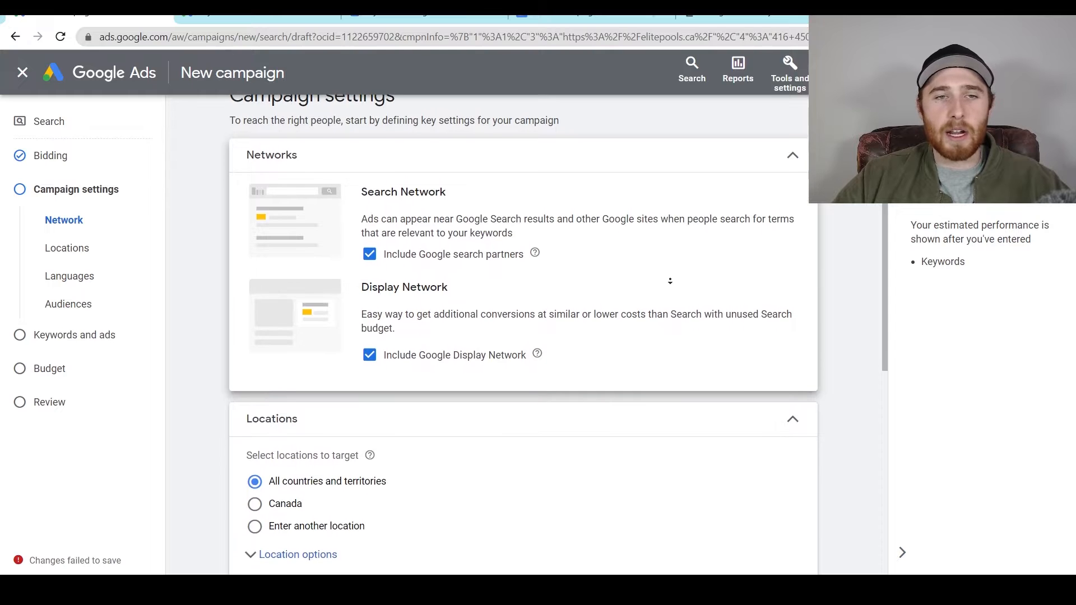
{"action": "scroll", "coordinate": [675, 241], "scroll_direction": "up", "scroll_amount": 1}
{"action": "left_click", "coordinate": [370, 286]}
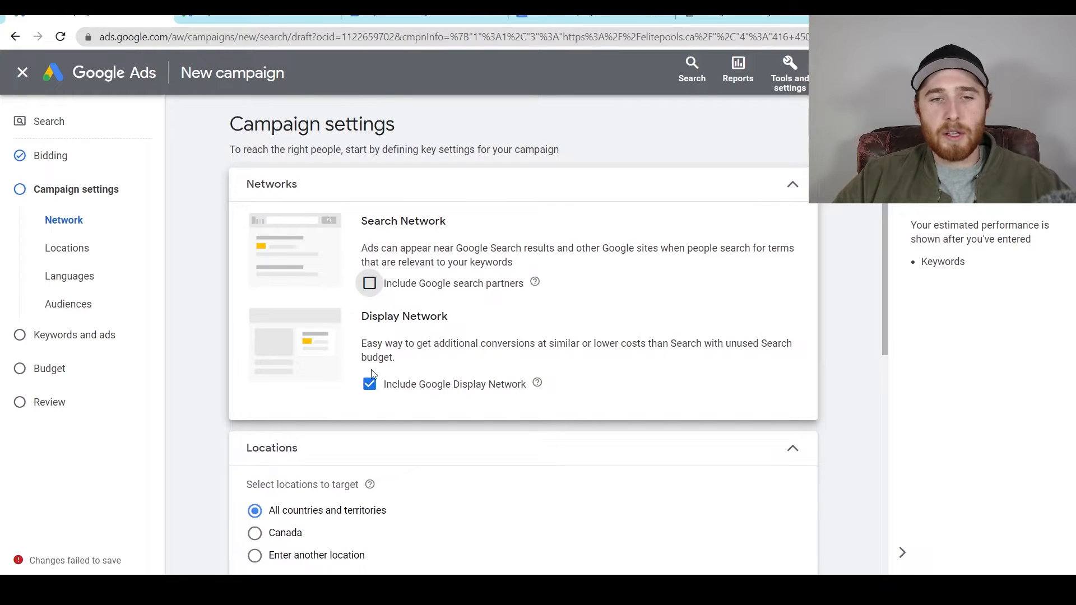
{"action": "left_click", "coordinate": [395, 447]}
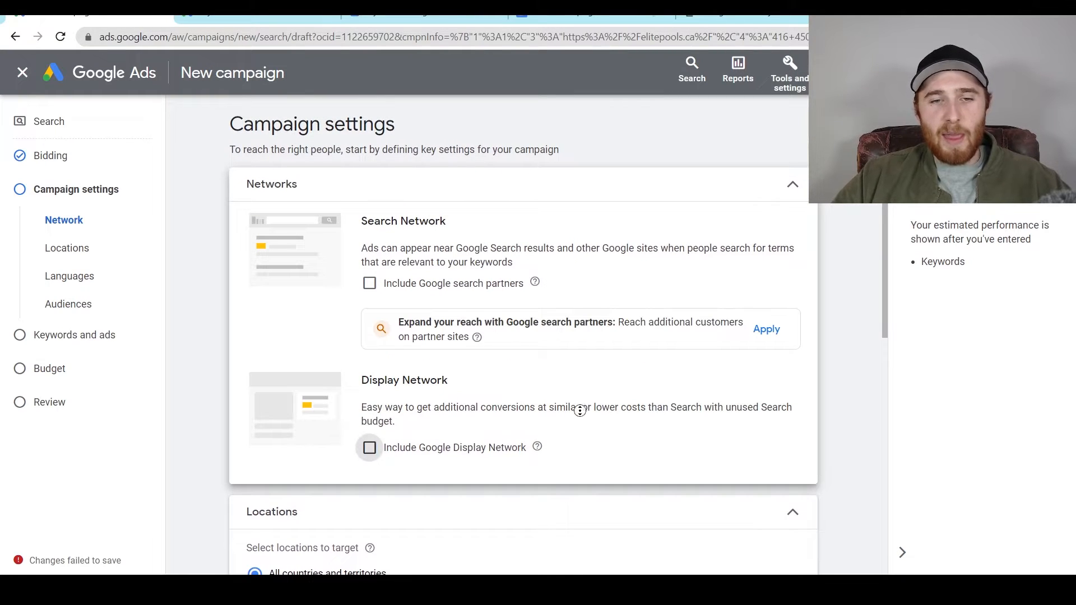
Choose to enter another location for the campaign's targeting and open the advanced location search
{"action": "scroll", "coordinate": [577, 437], "scroll_direction": "down", "scroll_amount": 1}
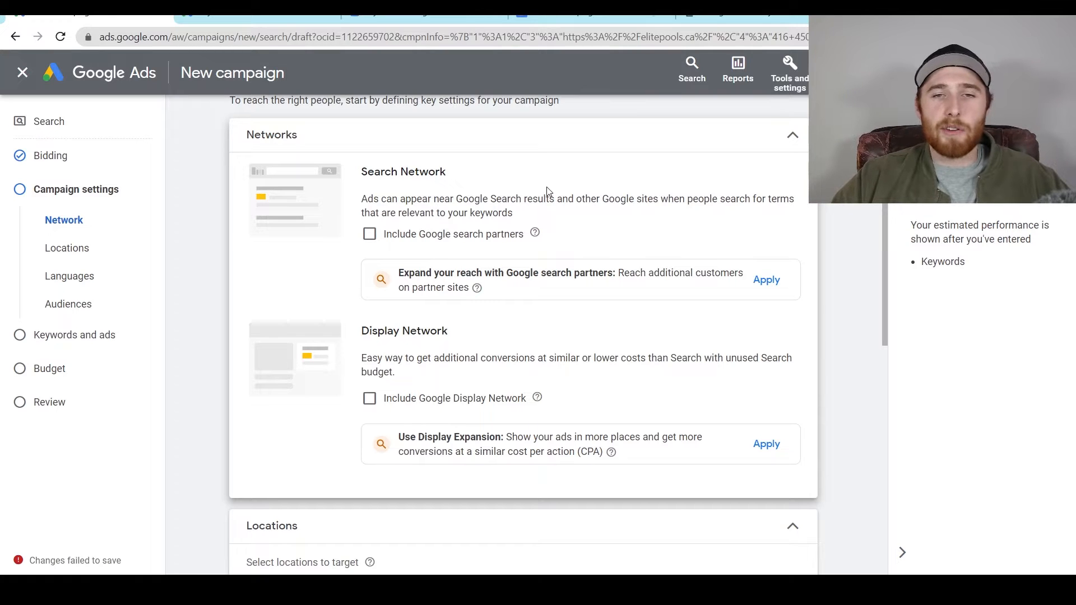
{"action": "scroll", "coordinate": [548, 190], "scroll_direction": "down", "scroll_amount": 2}
{"action": "scroll", "coordinate": [554, 218], "scroll_direction": "down", "scroll_amount": 2}
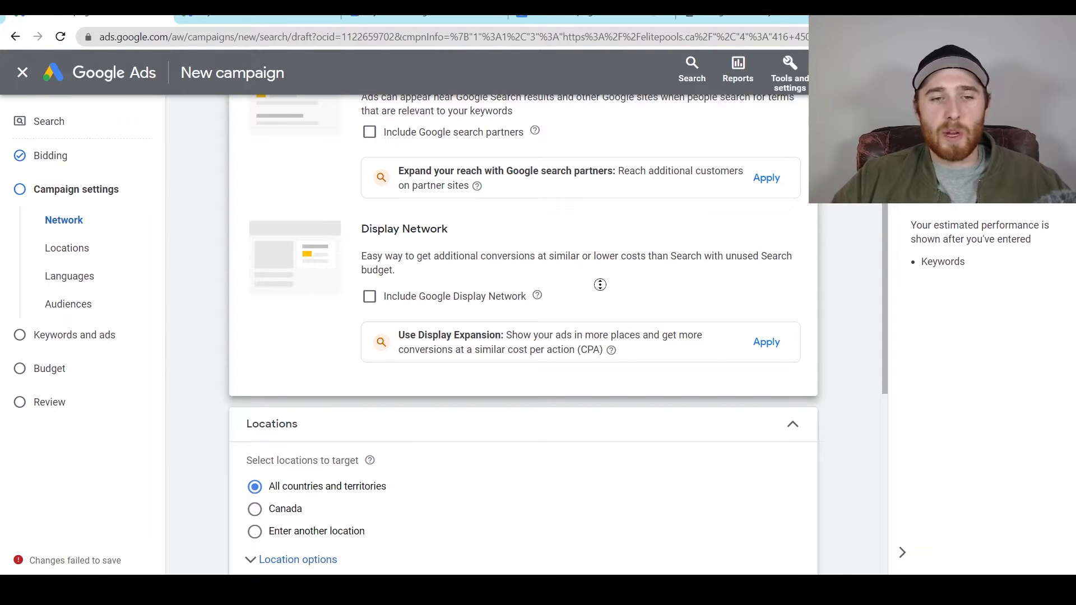
{"action": "scroll", "coordinate": [599, 285], "scroll_direction": "down", "scroll_amount": 2}
{"action": "scroll", "coordinate": [364, 233], "scroll_direction": "down", "scroll_amount": 3}
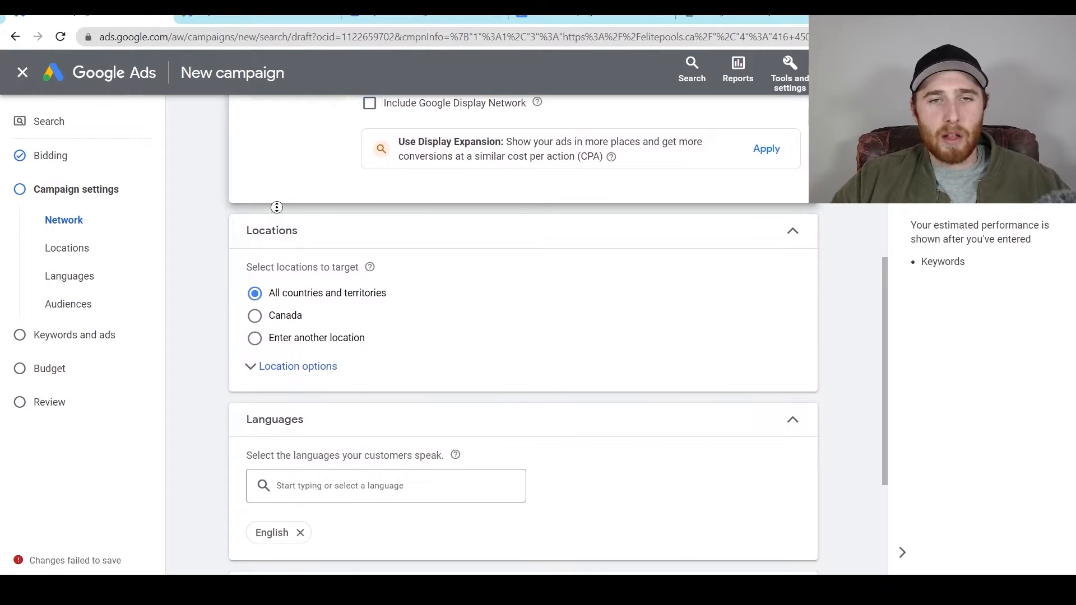
{"action": "scroll", "coordinate": [276, 210], "scroll_direction": "down", "scroll_amount": 1}
{"action": "left_click", "coordinate": [379, 291]}
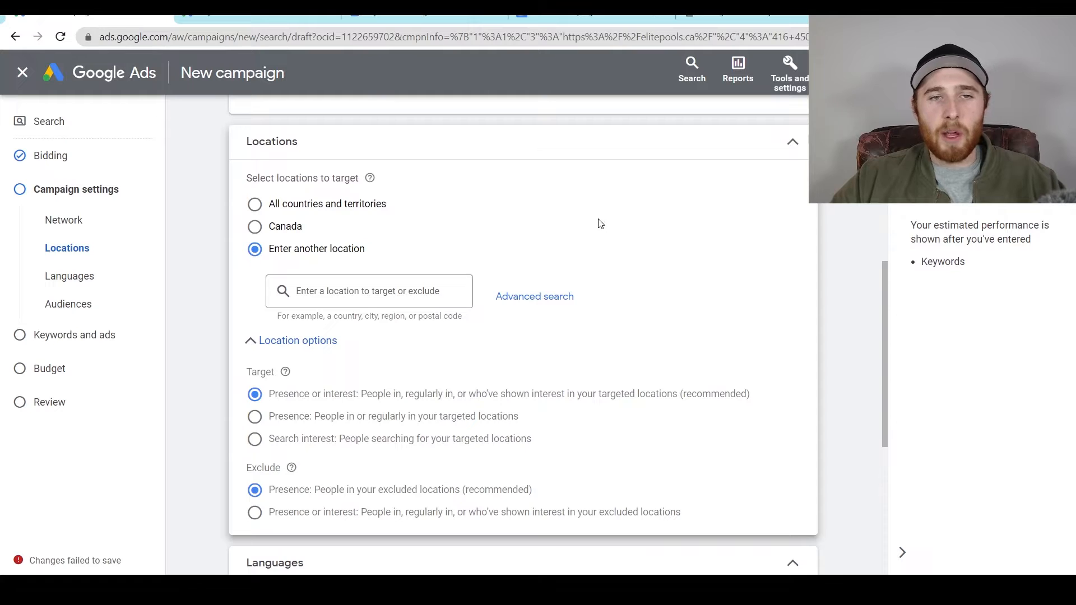
{"action": "left_click", "coordinate": [526, 297]}
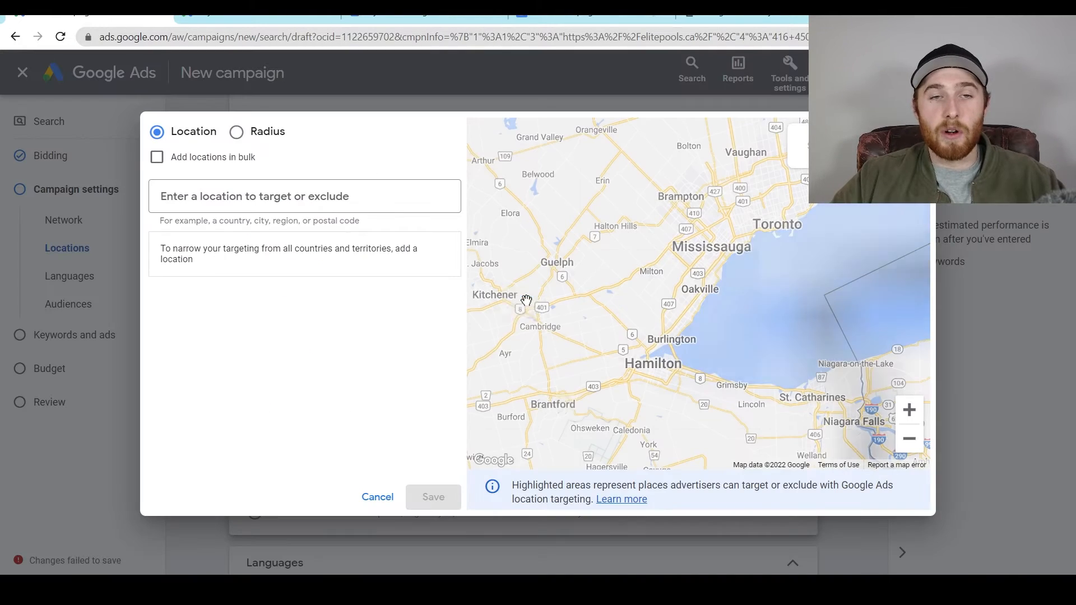
Target a 20 mi radius around a pin placed on the map near Mississauga
{"action": "left_click", "coordinate": [236, 134]}
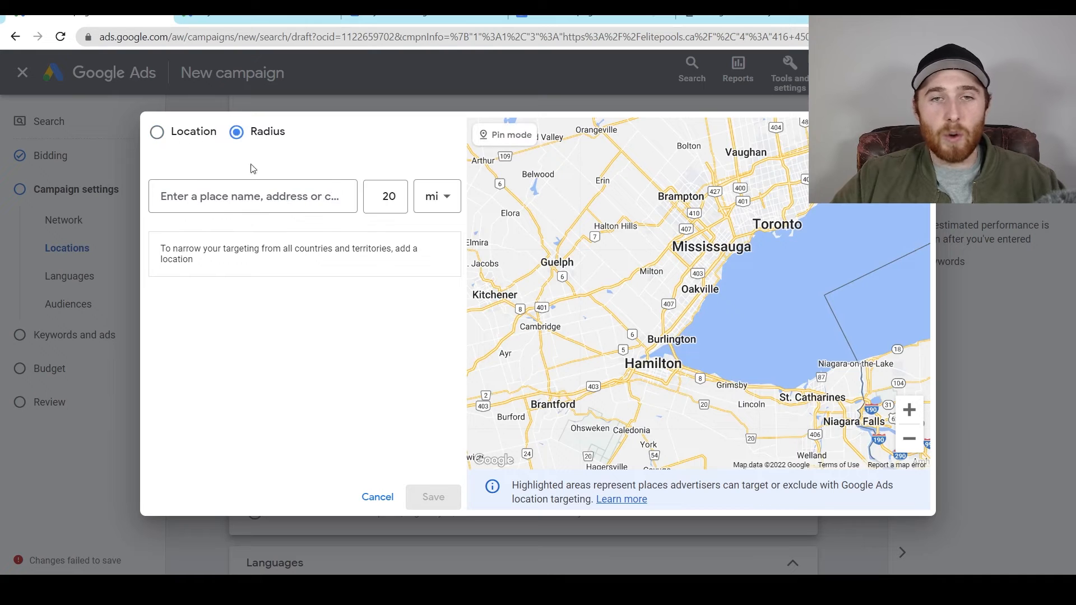
{"action": "left_click", "coordinate": [503, 141]}
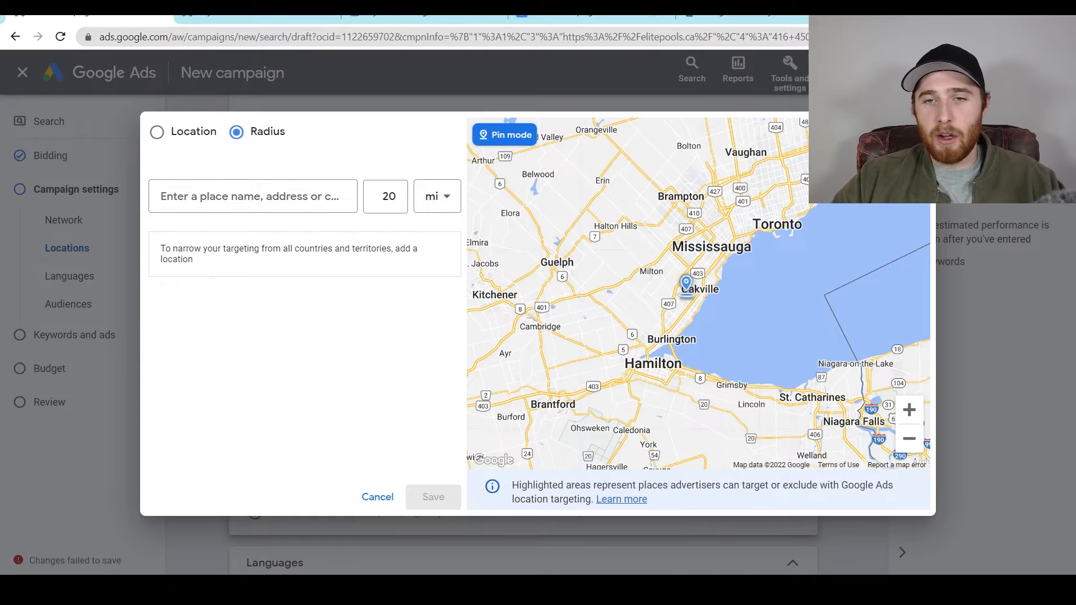
{"action": "left_click_drag", "start_coordinate": [685, 290], "coordinate": [667, 304]}
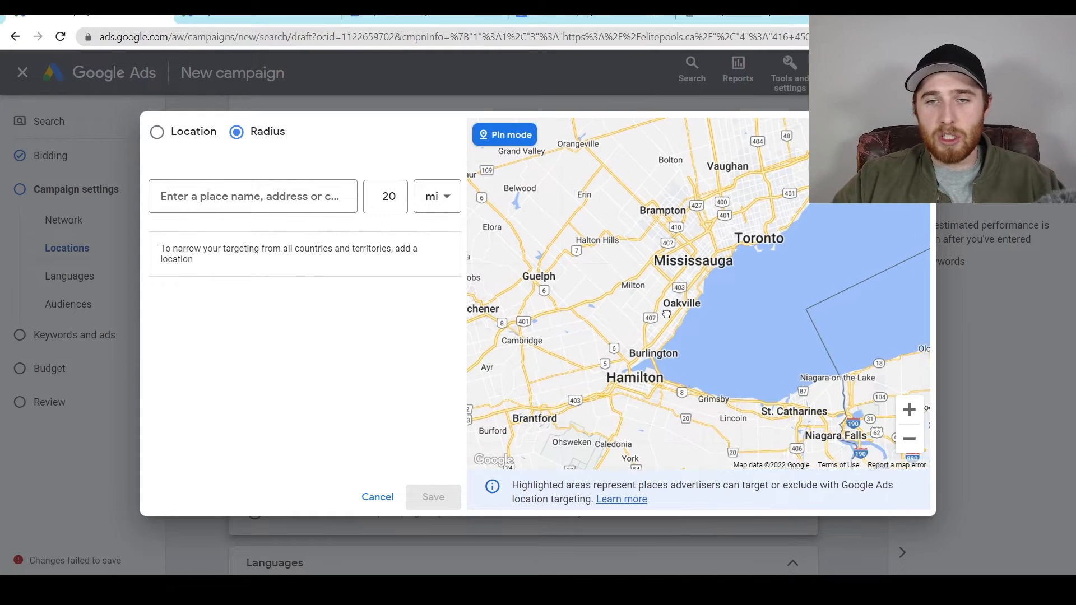
{"action": "left_click", "coordinate": [701, 269]}
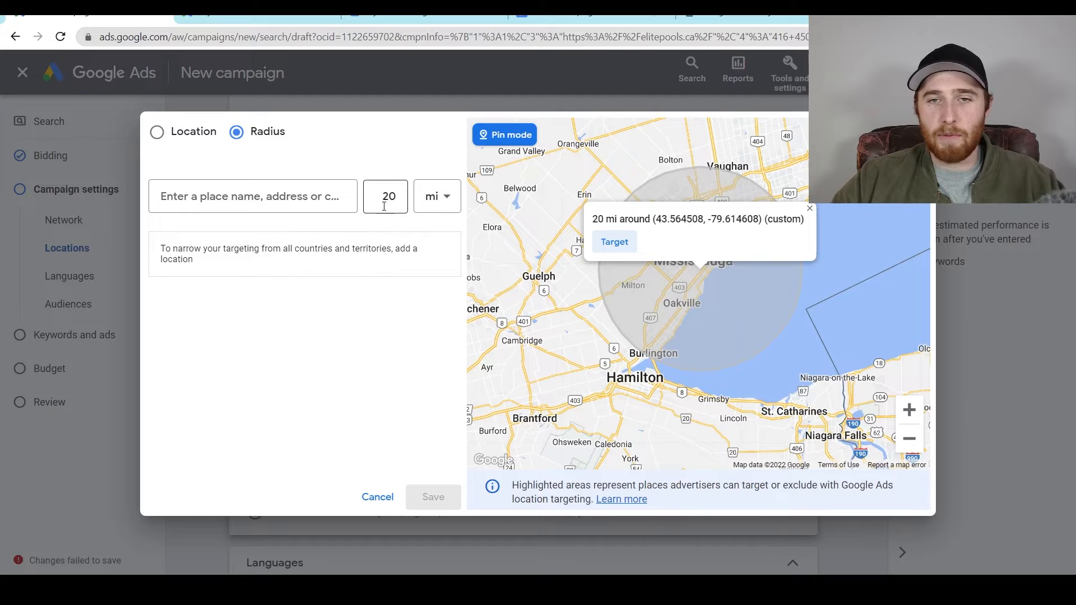
{"action": "left_click", "coordinate": [614, 242]}
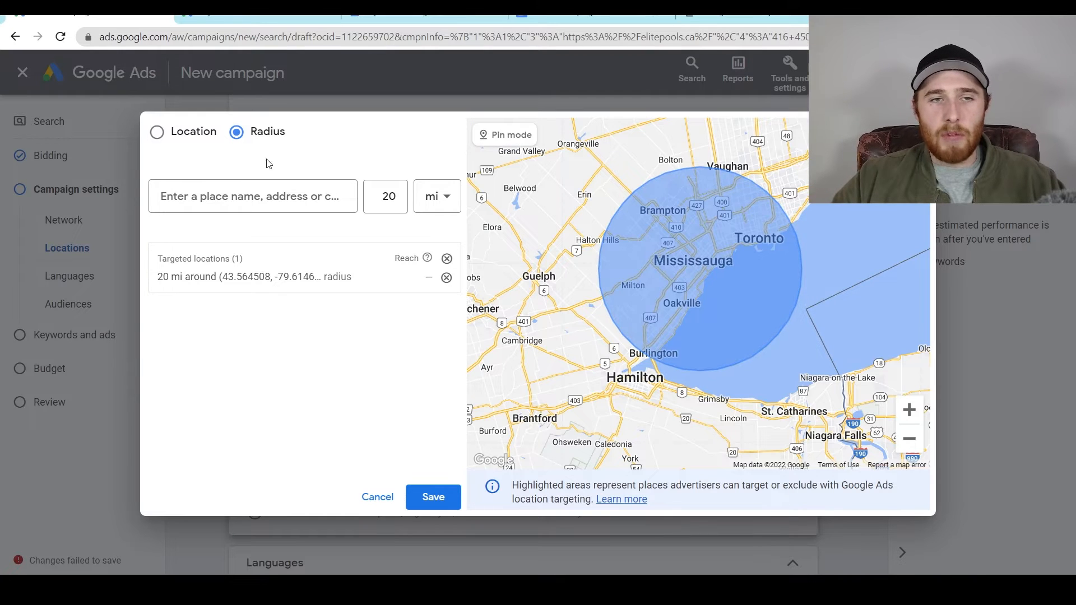
Add the cities of Mississauga, Toronto and Hamilton in Ontario, Canada as targeted locations
{"action": "left_click", "coordinate": [157, 132]}
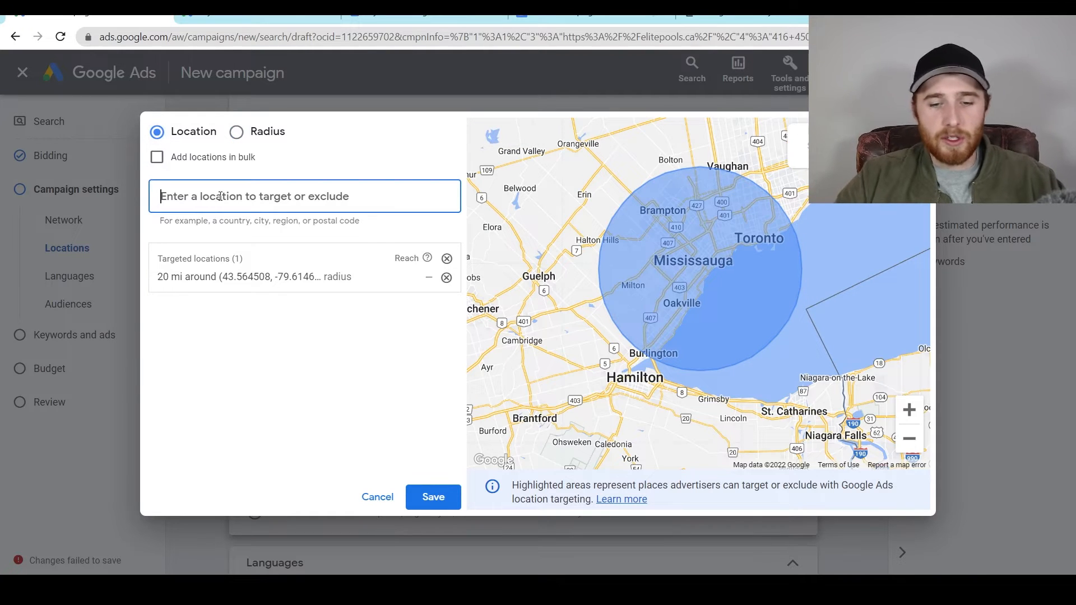
{"action": "type", "text": "missi"}
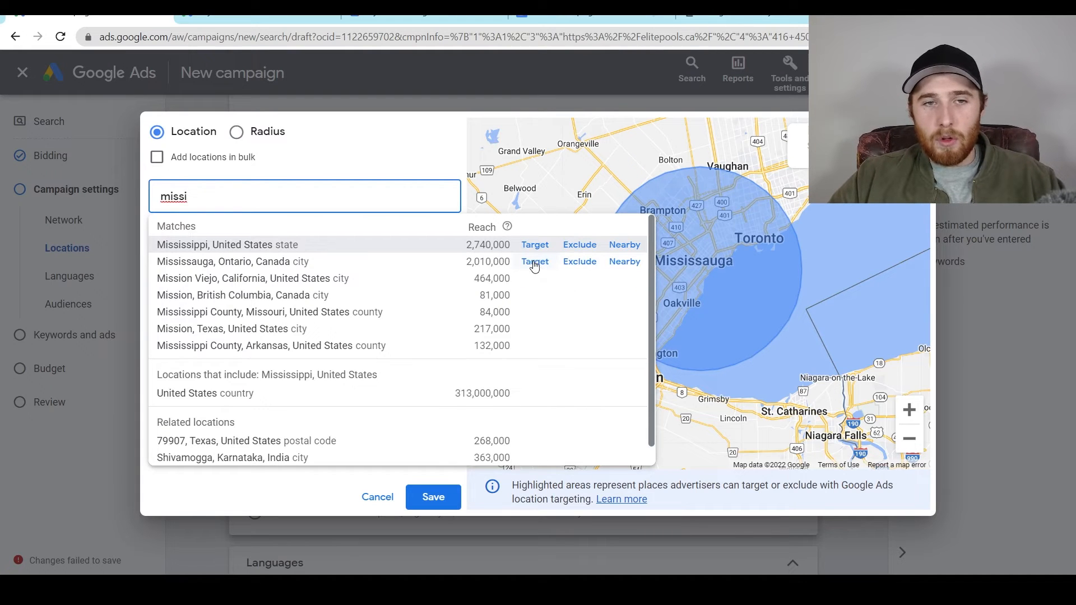
{"action": "left_click", "coordinate": [535, 266]}
{"action": "left_click", "coordinate": [316, 197]}
{"action": "type", "text": "hami"}
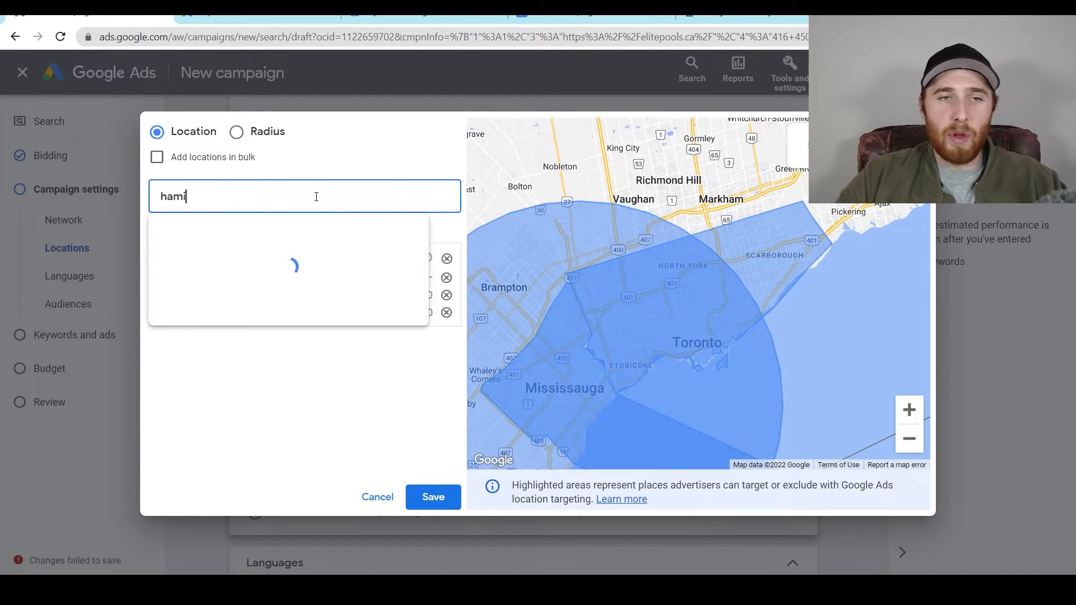
{"action": "type", "text": "lt"}
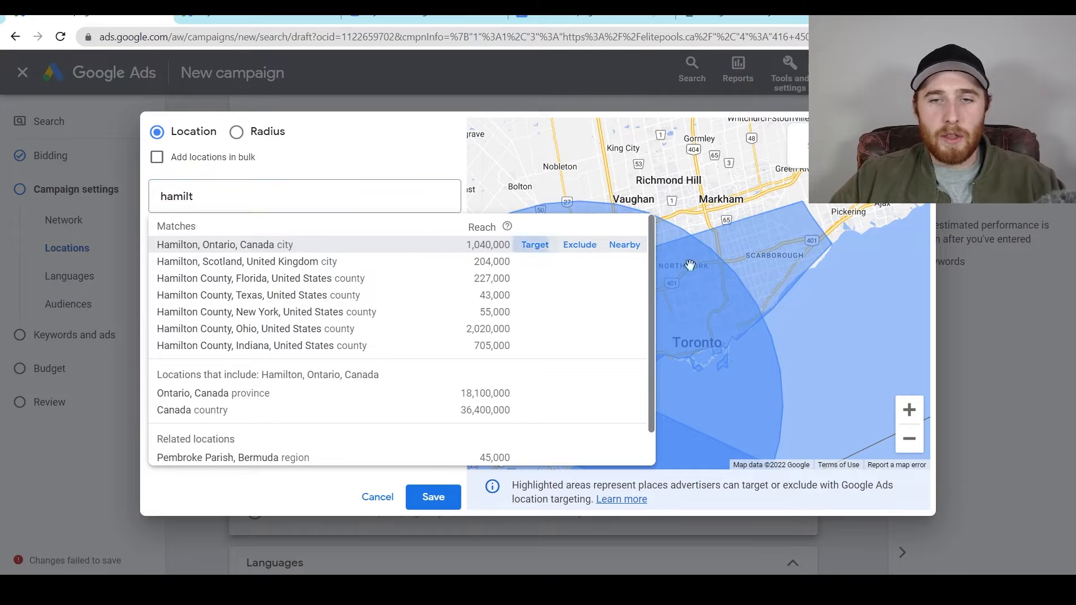
{"action": "key", "text": "Return"}
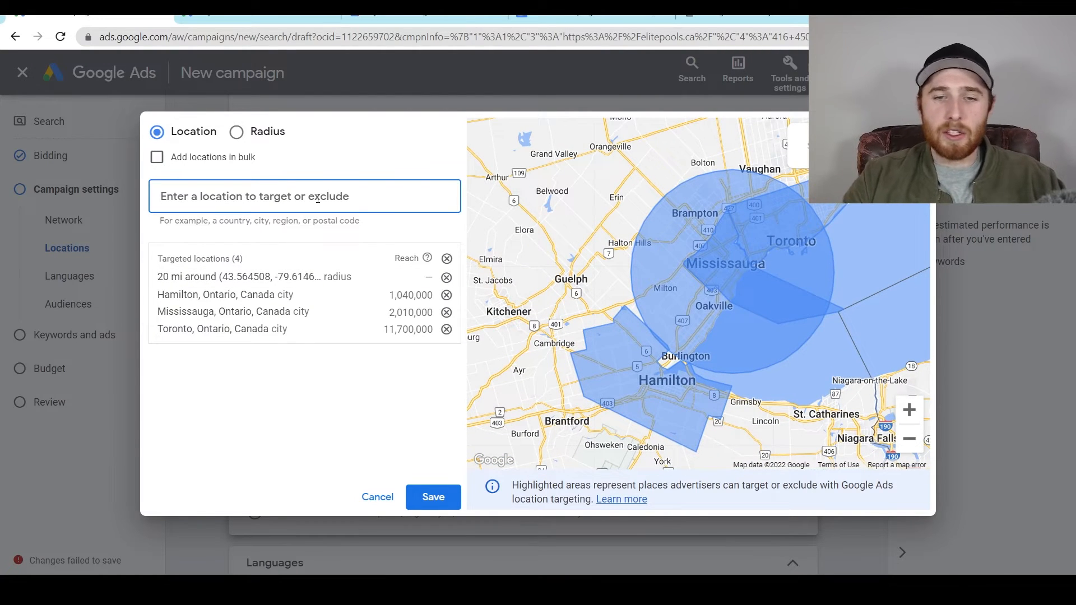
Exclude the city of Guelph, Ontario, Canada and save the location selection
{"action": "type", "text": "gel"}
{"action": "key", "text": "BackSpace"}
{"action": "key", "text": "BackSpace"}
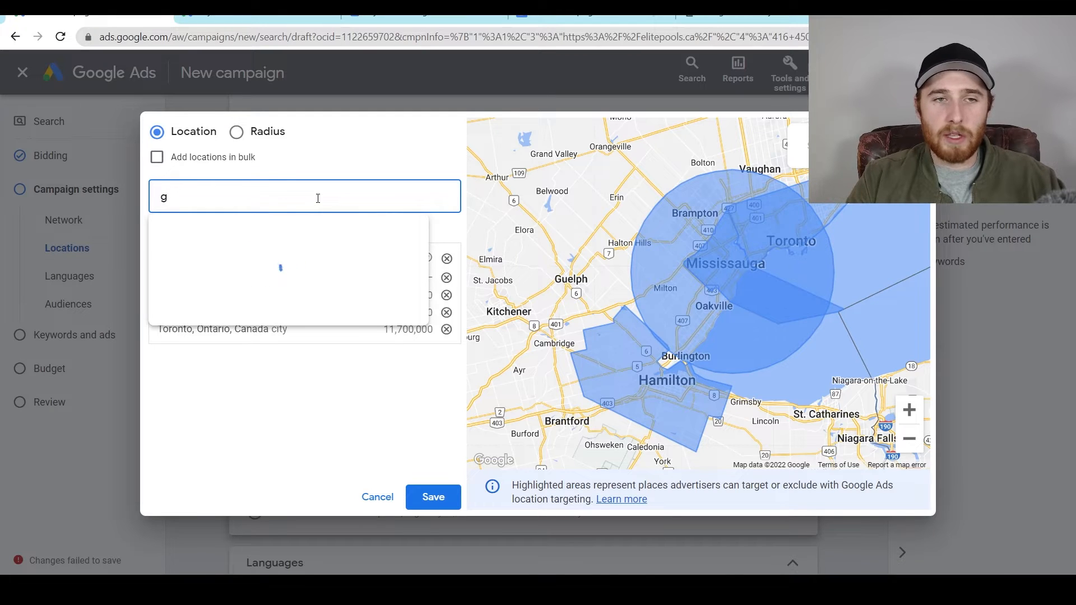
{"action": "type", "text": "uel"}
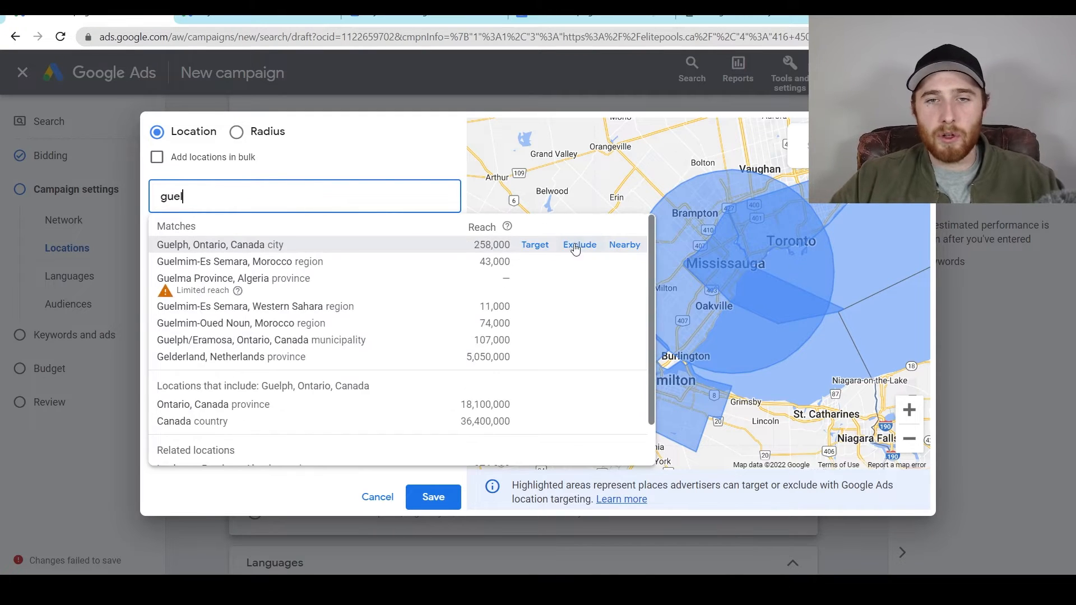
{"action": "left_click", "coordinate": [580, 245]}
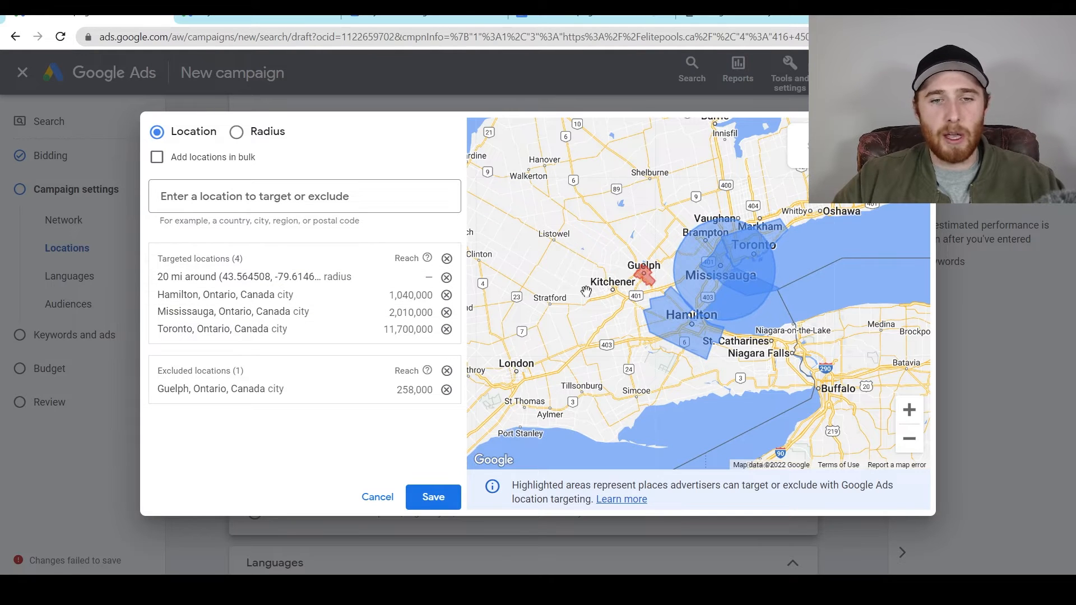
{"action": "left_click_drag", "start_coordinate": [600, 322], "coordinate": [552, 343]}
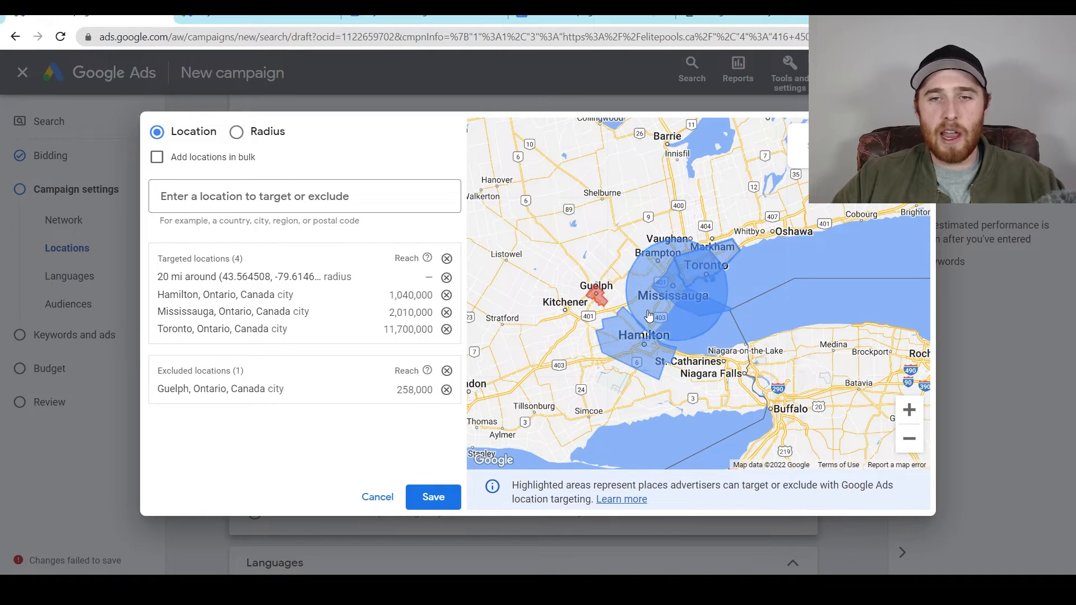
{"action": "left_click", "coordinate": [430, 499]}
Set the location options to target by Presence and to exclude by Presence or interest
{"action": "scroll", "coordinate": [721, 468], "scroll_direction": "down", "scroll_amount": 3}
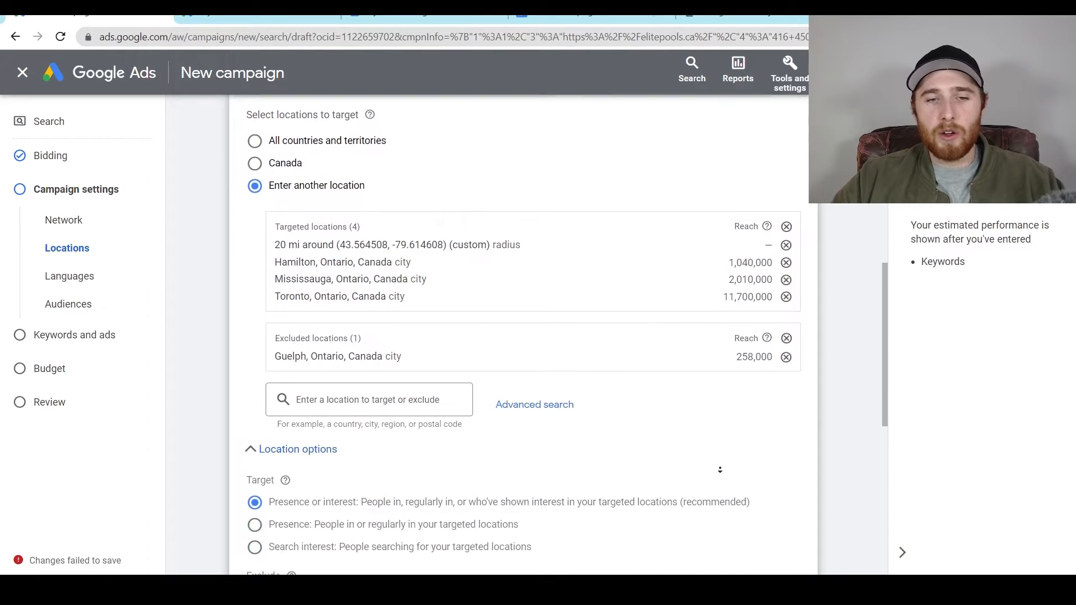
{"action": "left_click", "coordinate": [264, 353]}
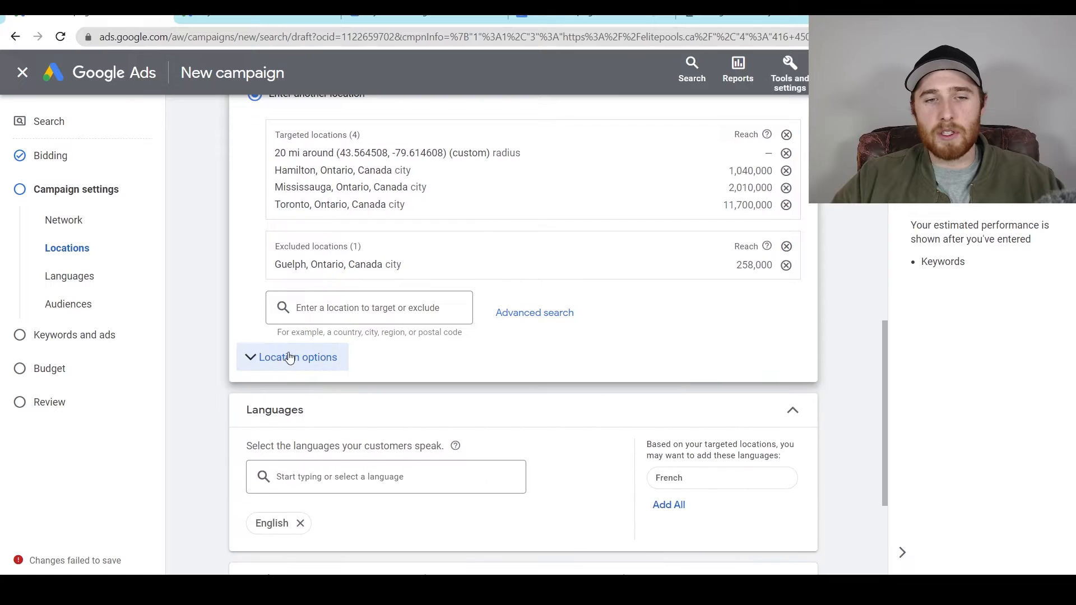
{"action": "left_click", "coordinate": [288, 355]}
{"action": "scroll", "coordinate": [227, 341], "scroll_direction": "down", "scroll_amount": 2}
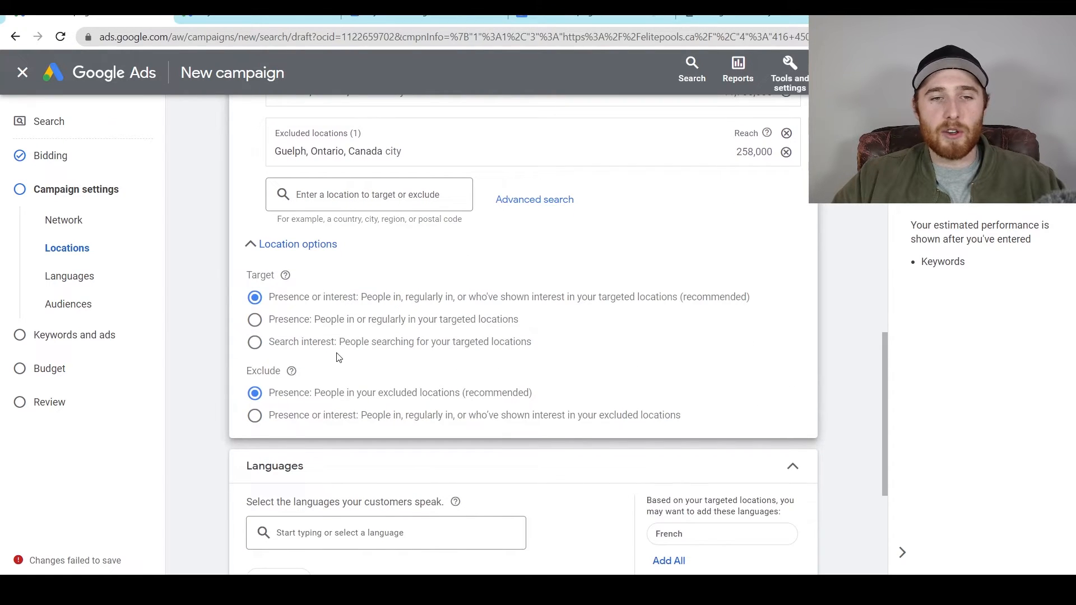
{"action": "left_click", "coordinate": [260, 322]}
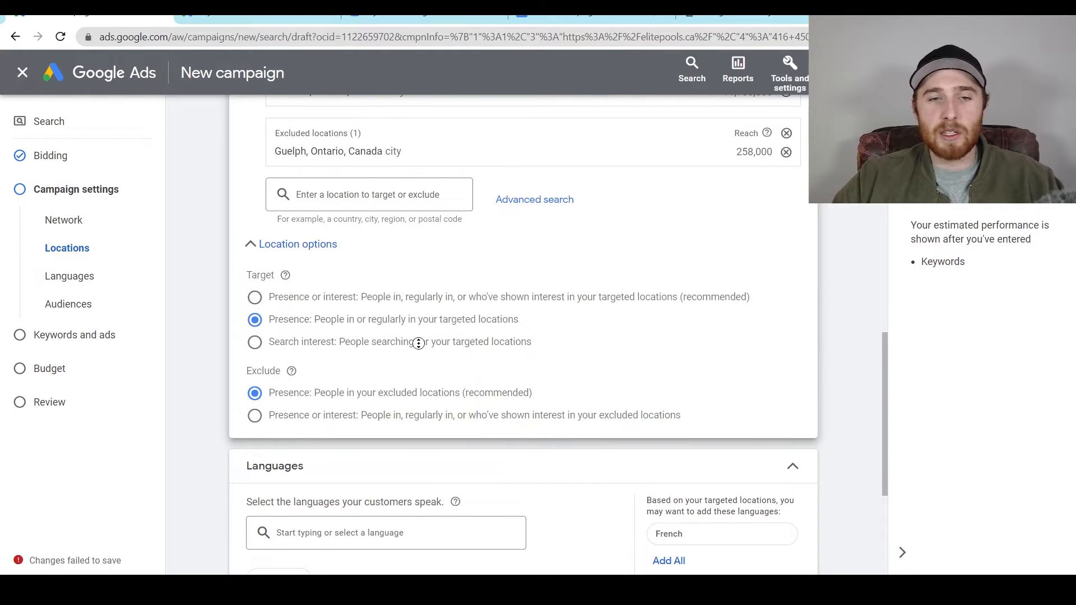
{"action": "scroll", "coordinate": [417, 358], "scroll_direction": "down", "scroll_amount": 1}
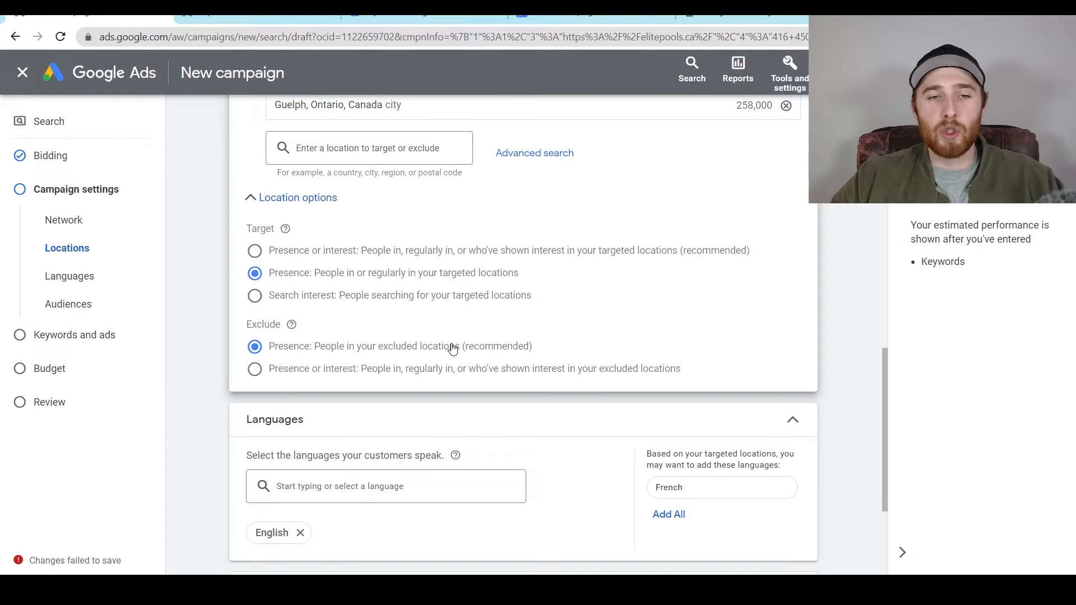
{"action": "left_click", "coordinate": [254, 369]}
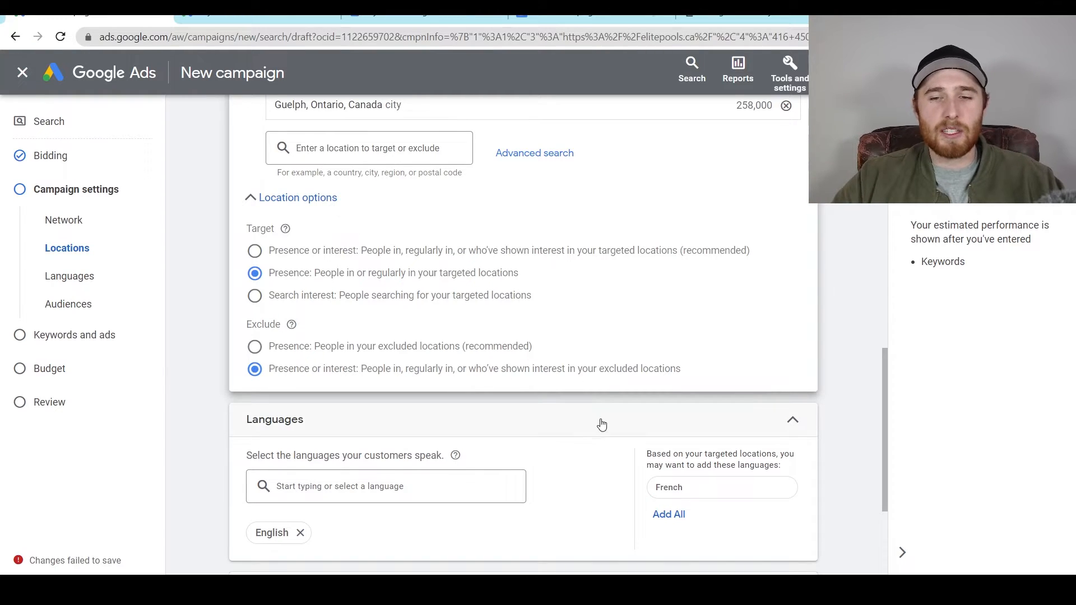
{"action": "scroll", "coordinate": [857, 330], "scroll_direction": "down", "scroll_amount": 2}
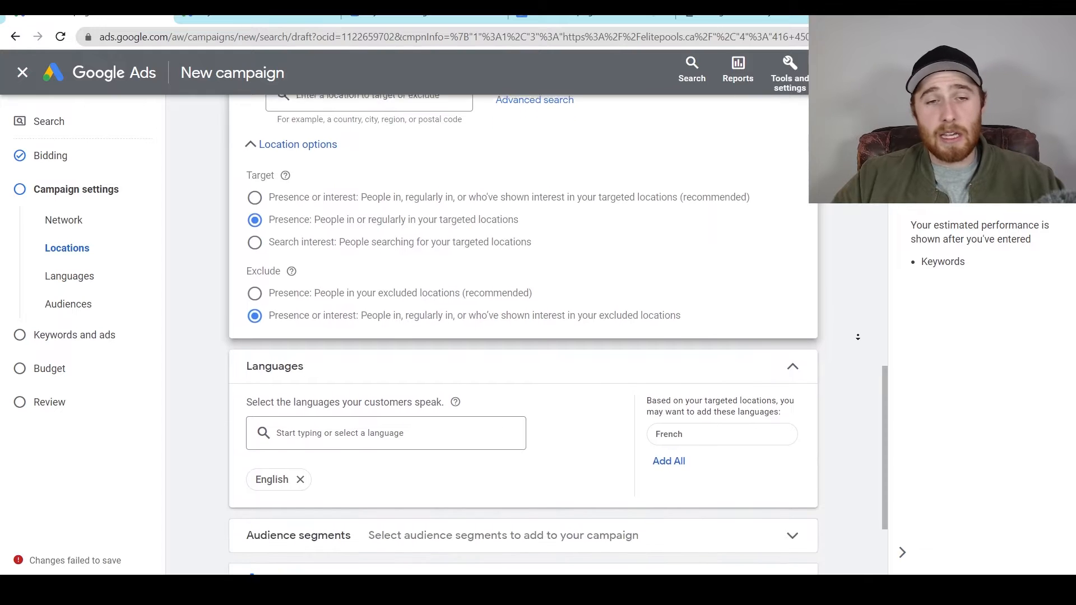
{"action": "scroll", "coordinate": [858, 337], "scroll_direction": "down", "scroll_amount": 2}
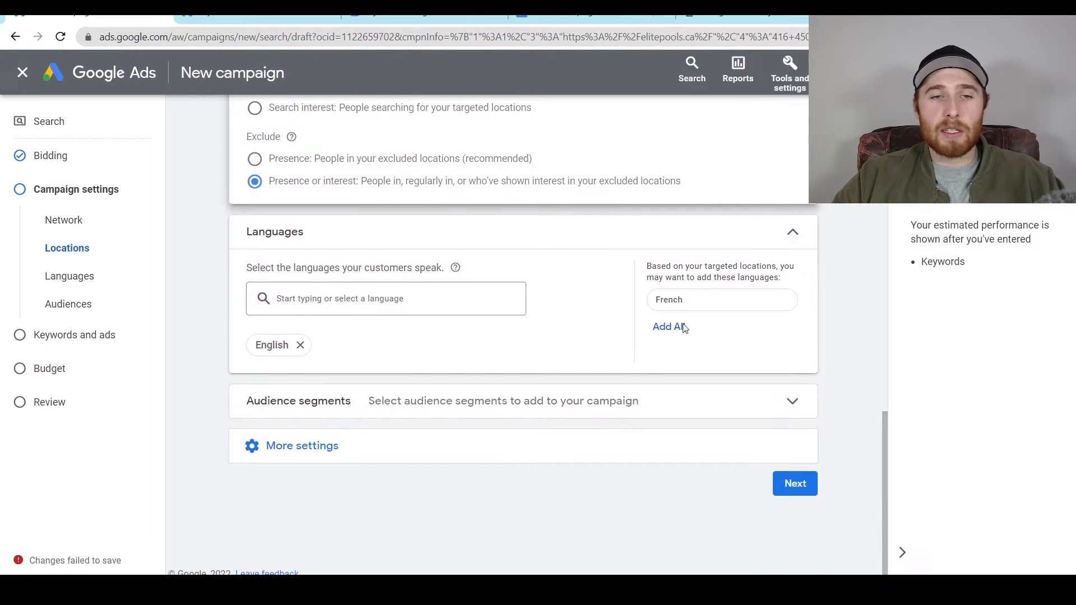
{"action": "left_click", "coordinate": [427, 298]}
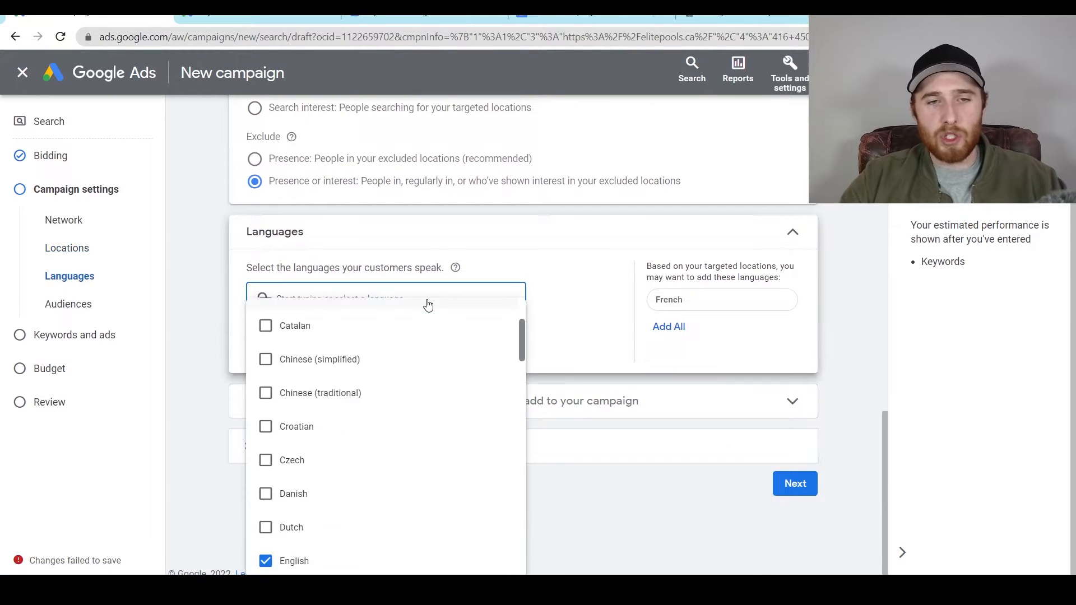
{"action": "left_click", "coordinate": [266, 363]}
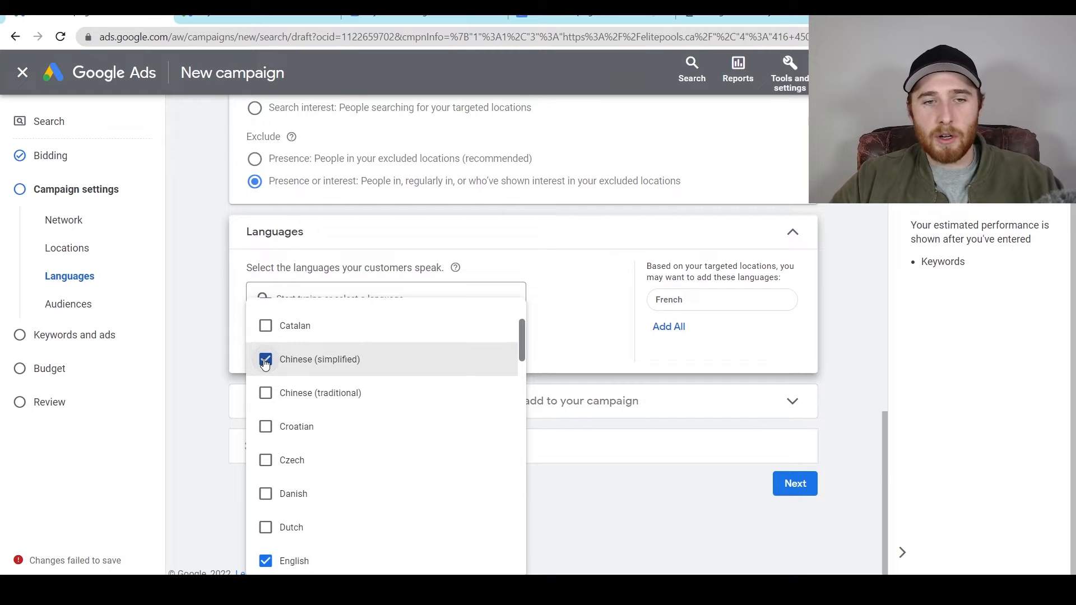
{"action": "left_click", "coordinate": [266, 364]}
{"action": "left_click", "coordinate": [605, 281]}
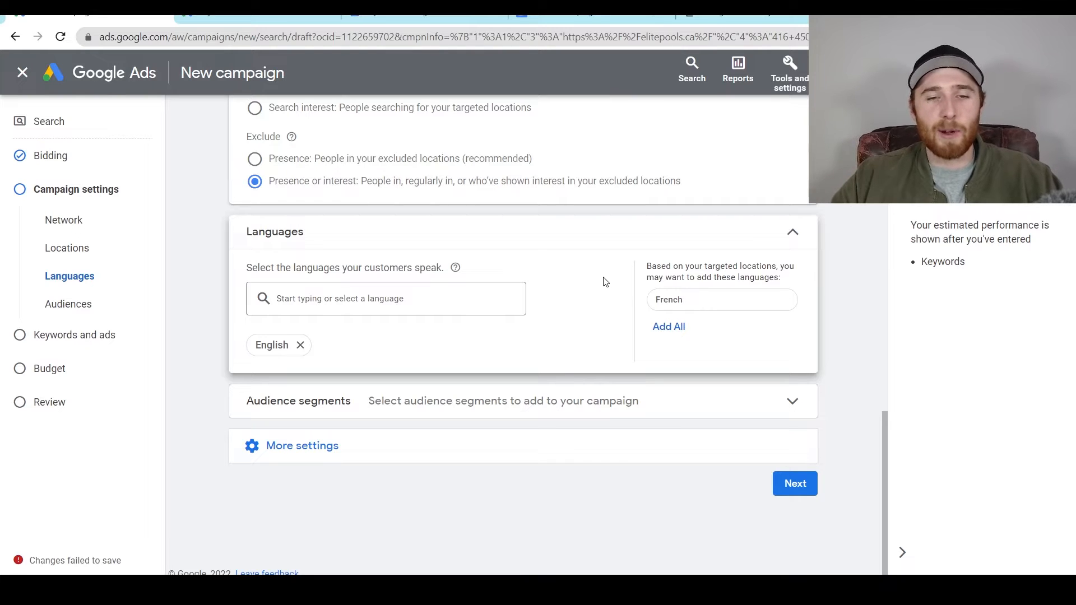
Open the campaign's audience segments and add the suggested in-market segment Pools & Spas
{"action": "scroll", "coordinate": [595, 355], "scroll_direction": "down", "scroll_amount": 1}
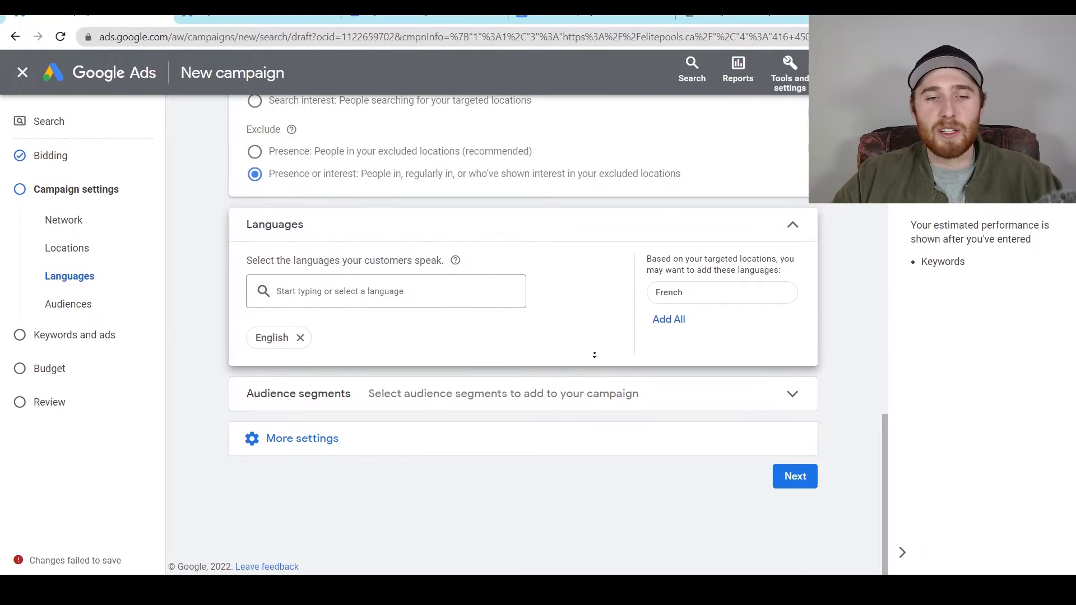
{"action": "left_click", "coordinate": [463, 402]}
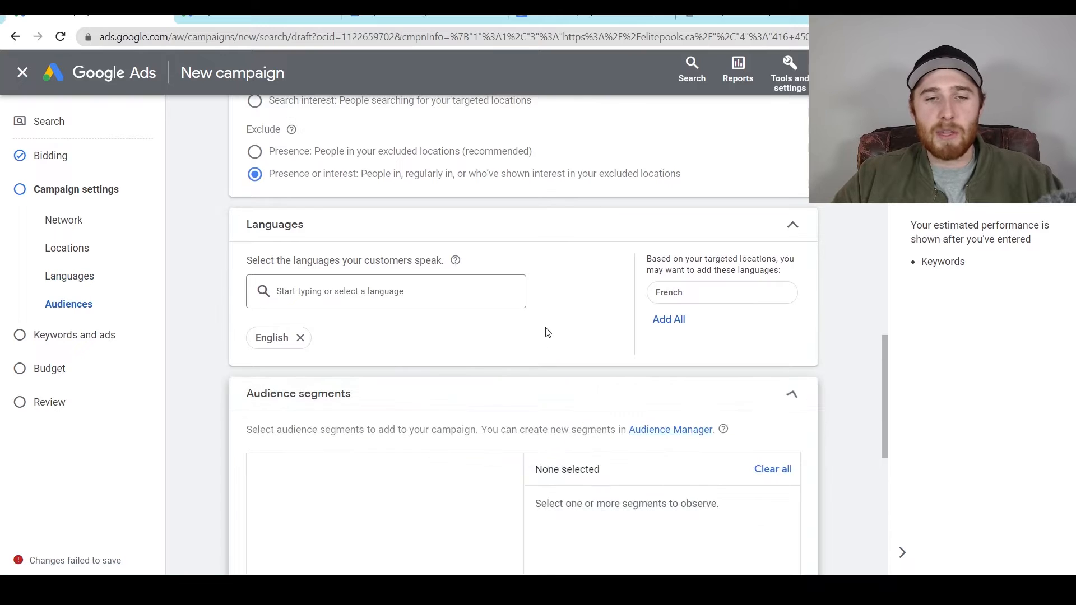
{"action": "scroll", "coordinate": [561, 360], "scroll_direction": "down", "scroll_amount": 5}
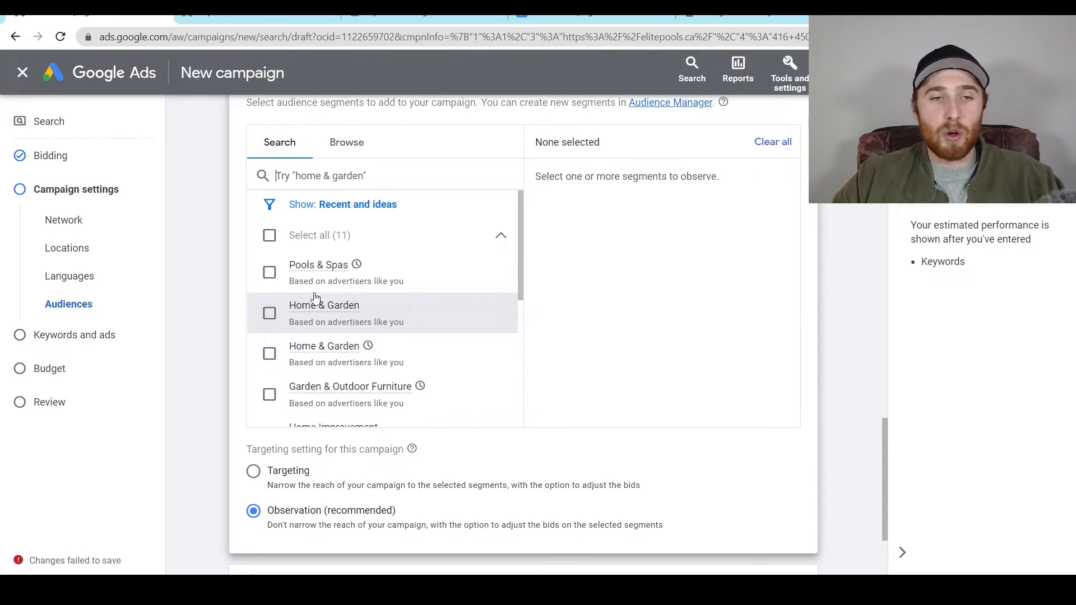
{"action": "left_click", "coordinate": [269, 273]}
Search the audience segments for "pool" and add the in-market segments Garden Sheds & Outdoor Structures and Home & Garden Services
{"action": "left_click", "coordinate": [322, 185]}
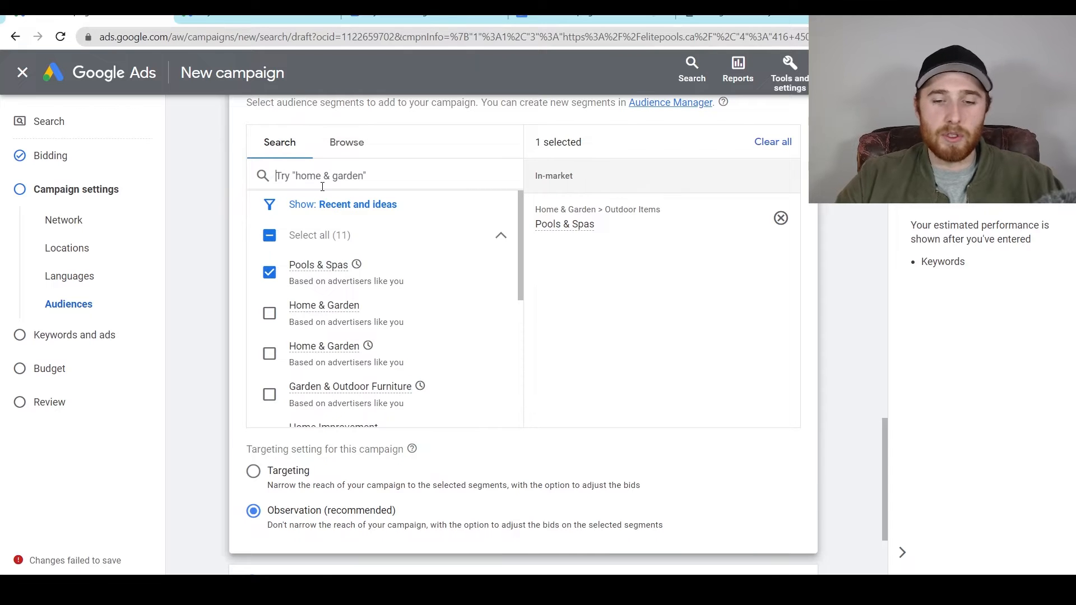
{"action": "type", "text": "pool"}
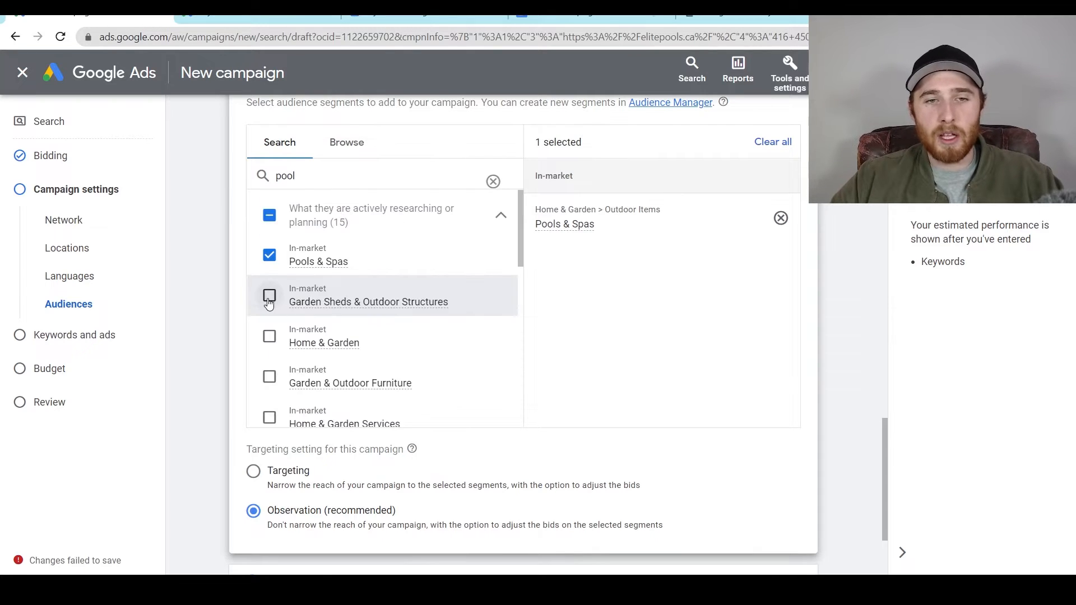
{"action": "left_click", "coordinate": [269, 303]}
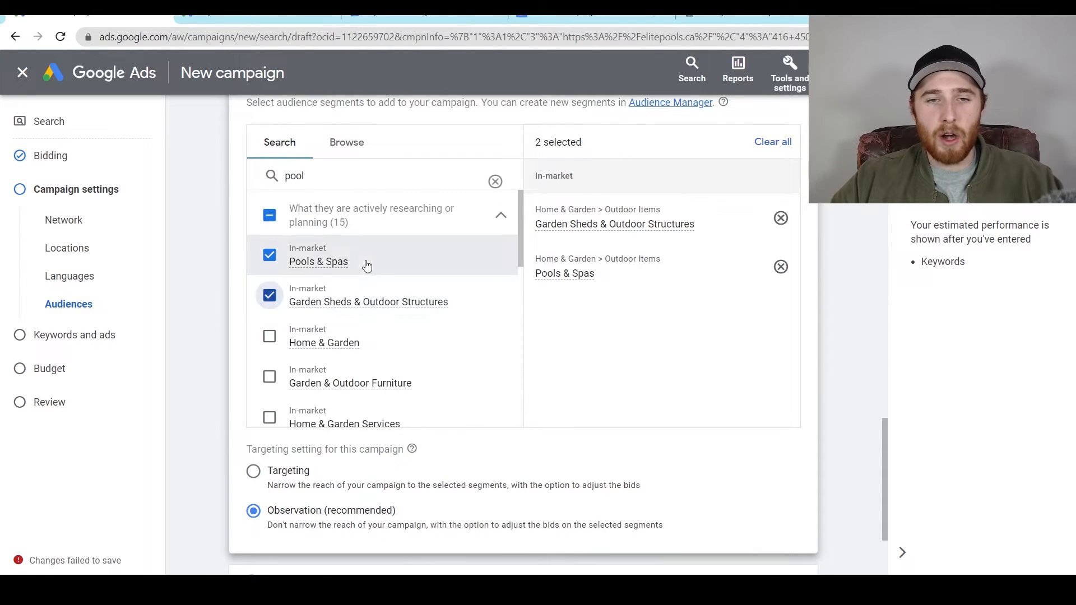
{"action": "left_click", "coordinate": [269, 289]}
{"action": "left_click", "coordinate": [269, 289]}
{"action": "scroll", "coordinate": [325, 342], "scroll_direction": "down", "scroll_amount": 2}
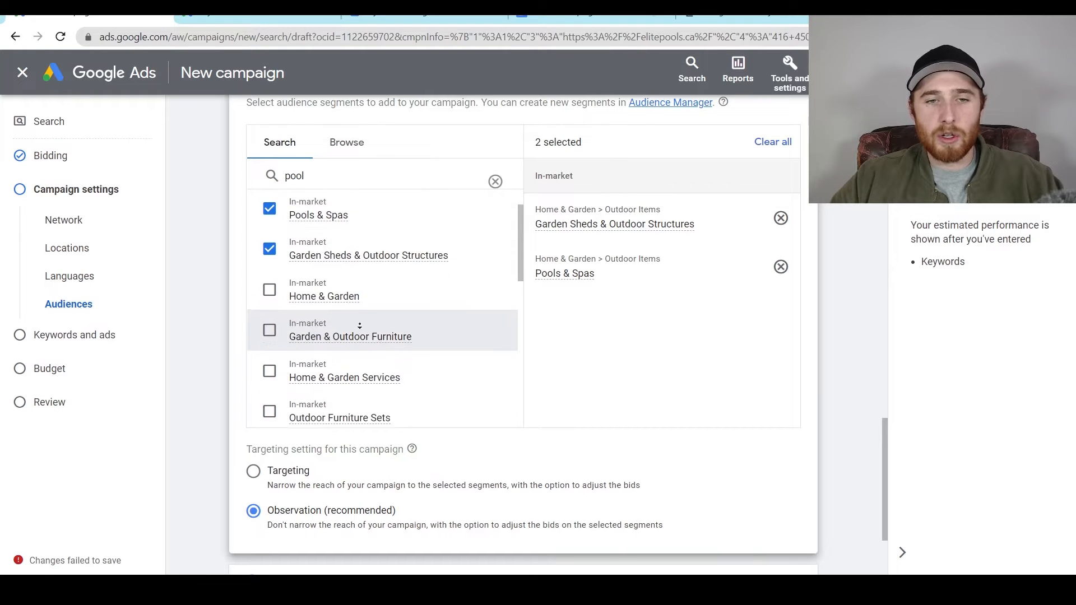
{"action": "left_click", "coordinate": [269, 339]}
Add the in-market segment Landscape Design and the affinity segment Home & Garden, and show the segment categories for browsing
{"action": "scroll", "coordinate": [410, 370], "scroll_direction": "down", "scroll_amount": 2}
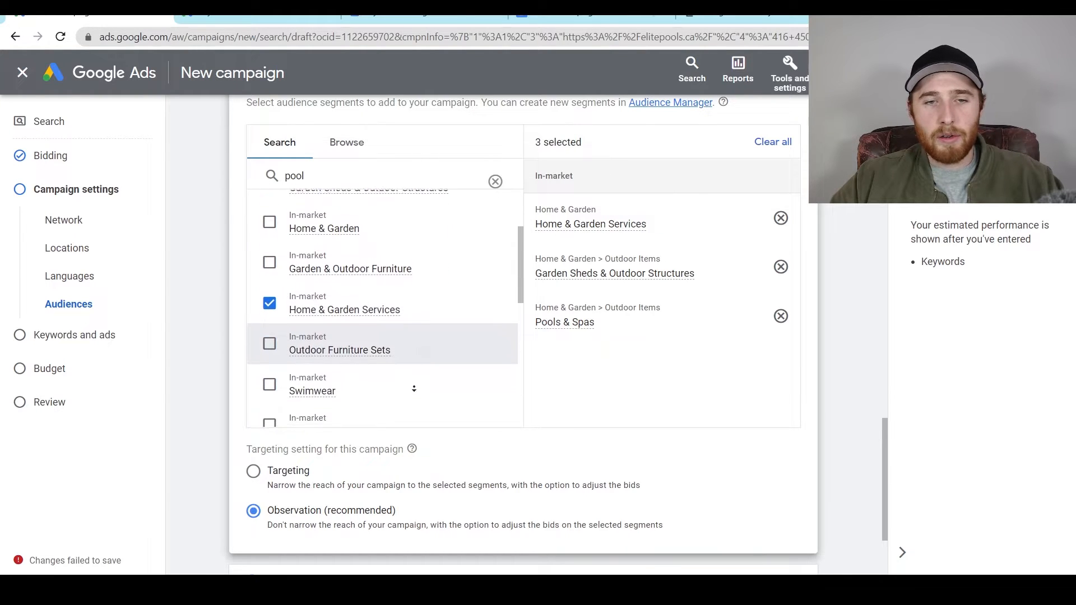
{"action": "scroll", "coordinate": [291, 353], "scroll_direction": "down", "scroll_amount": 4}
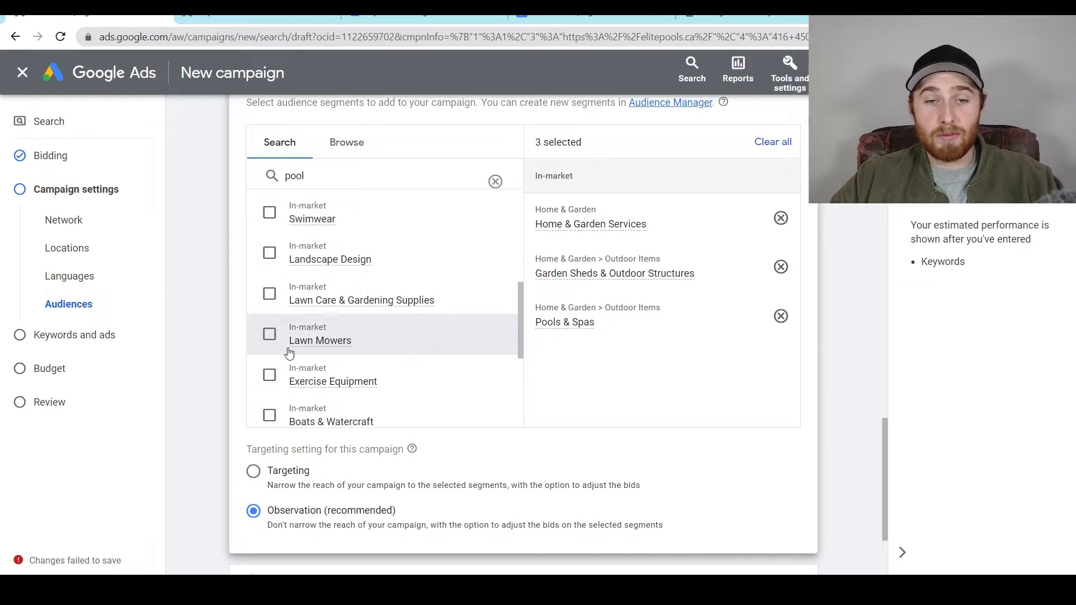
{"action": "left_click", "coordinate": [270, 253]}
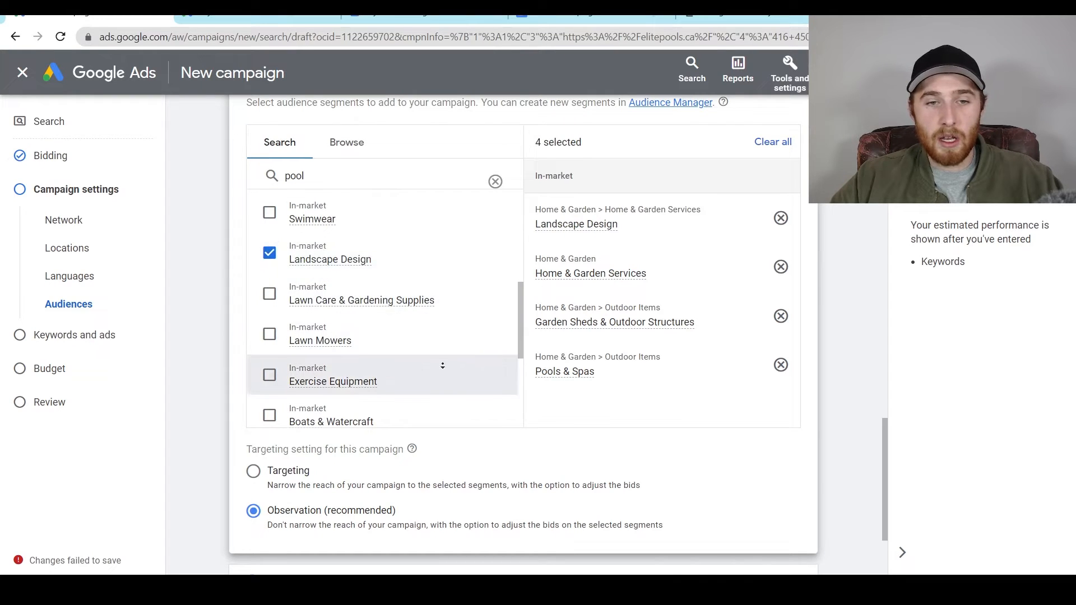
{"action": "scroll", "coordinate": [440, 370], "scroll_direction": "down", "scroll_amount": 1}
{"action": "scroll", "coordinate": [440, 380], "scroll_direction": "down", "scroll_amount": 5}
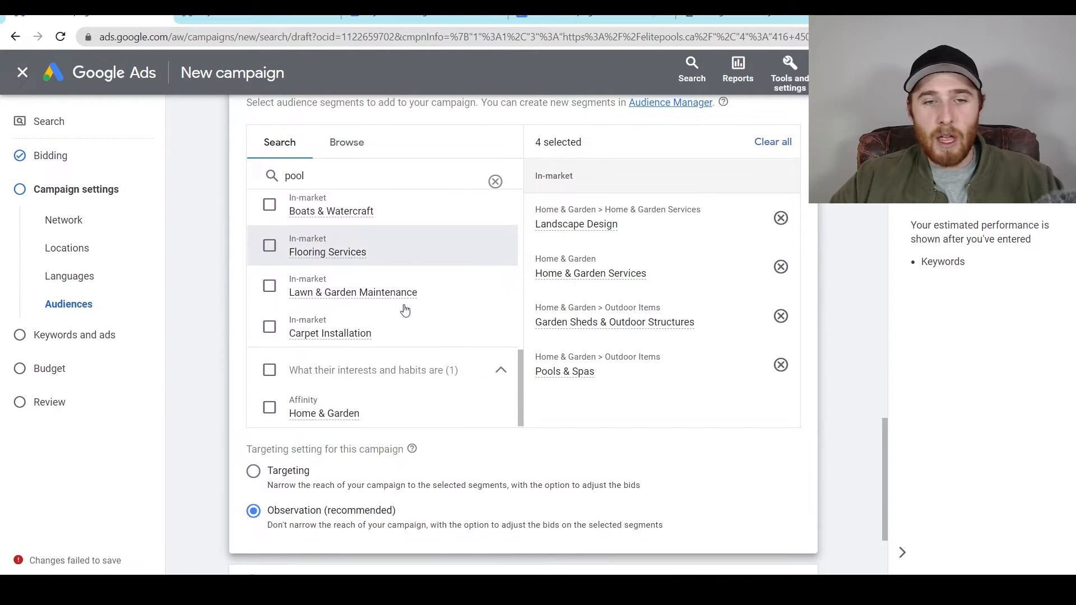
{"action": "left_click", "coordinate": [270, 407]}
{"action": "scroll", "coordinate": [398, 314], "scroll_direction": "up", "scroll_amount": 10}
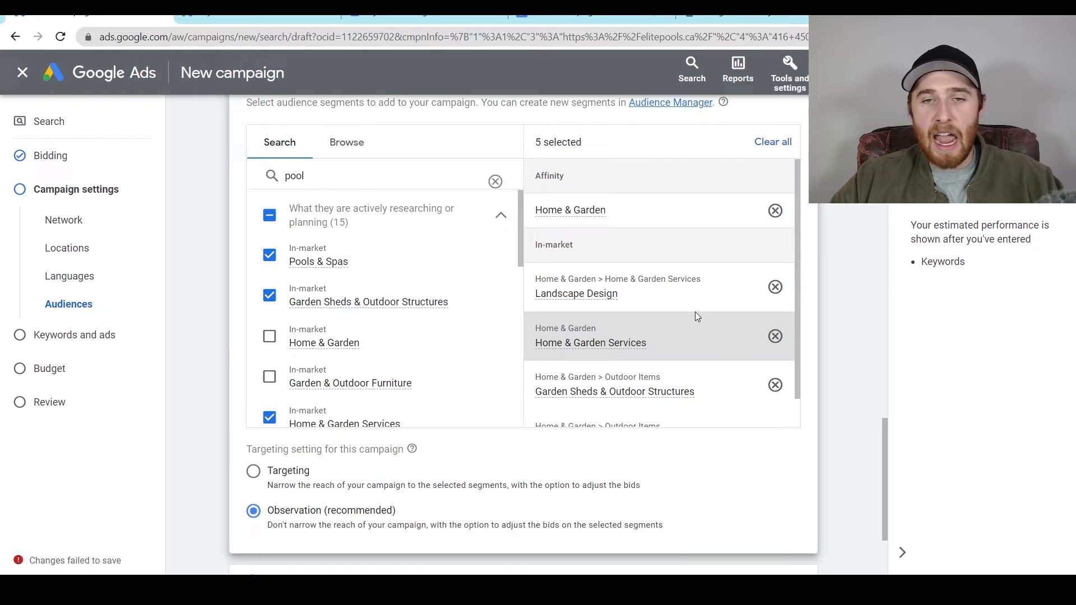
{"action": "scroll", "coordinate": [695, 311], "scroll_direction": "down", "scroll_amount": 1}
{"action": "scroll", "coordinate": [620, 296], "scroll_direction": "up", "scroll_amount": 1}
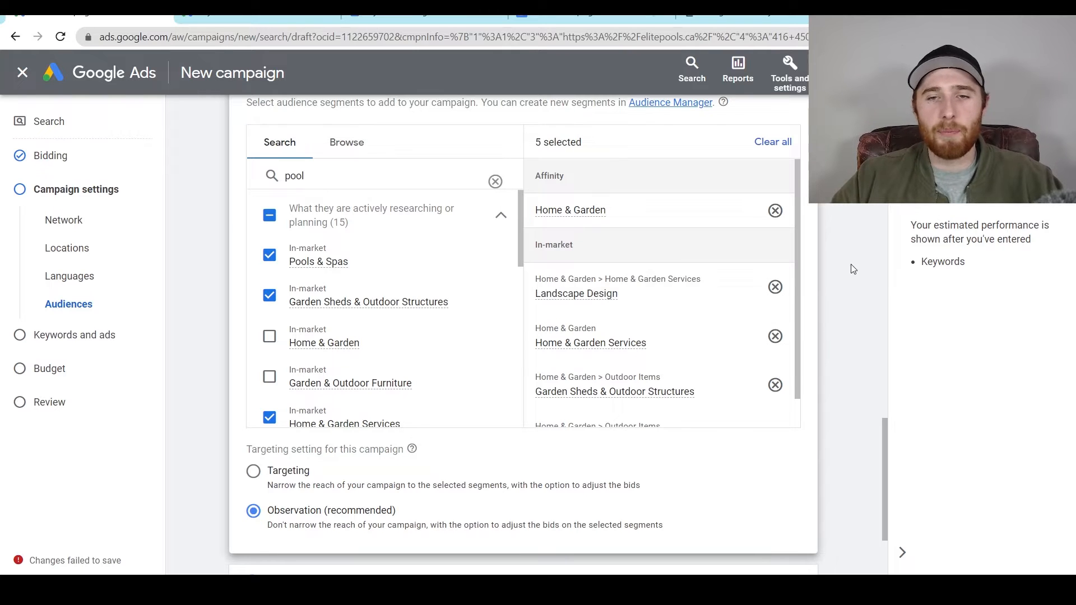
{"action": "left_click", "coordinate": [350, 143]}
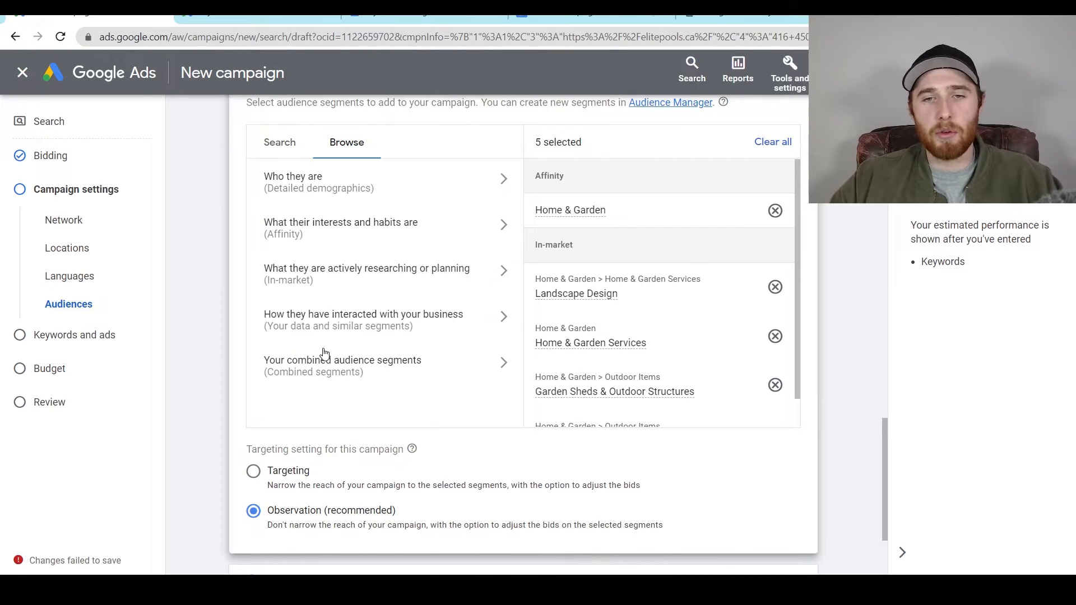
Expand the campaign's additional settings and open the ad rotation options
{"action": "scroll", "coordinate": [855, 238], "scroll_direction": "down", "scroll_amount": 3}
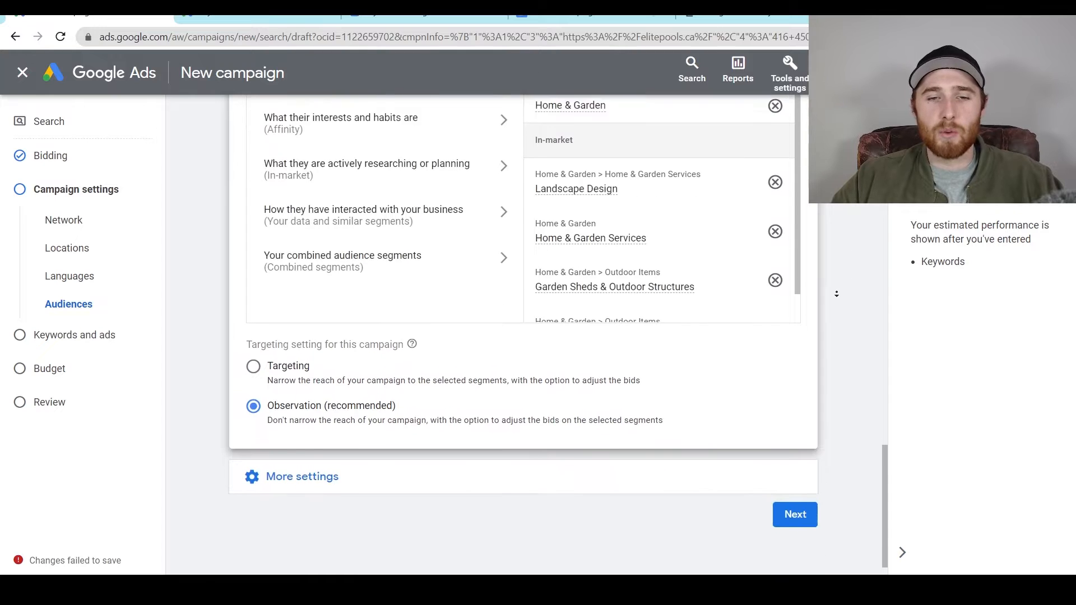
{"action": "left_click", "coordinate": [339, 443]}
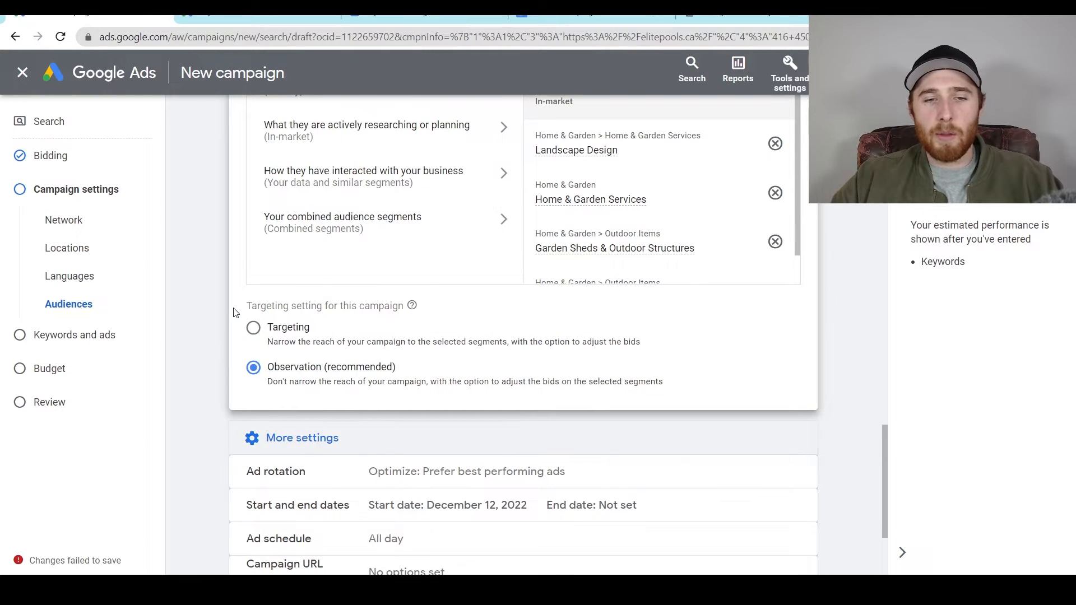
{"action": "scroll", "coordinate": [235, 312], "scroll_direction": "down", "scroll_amount": 3}
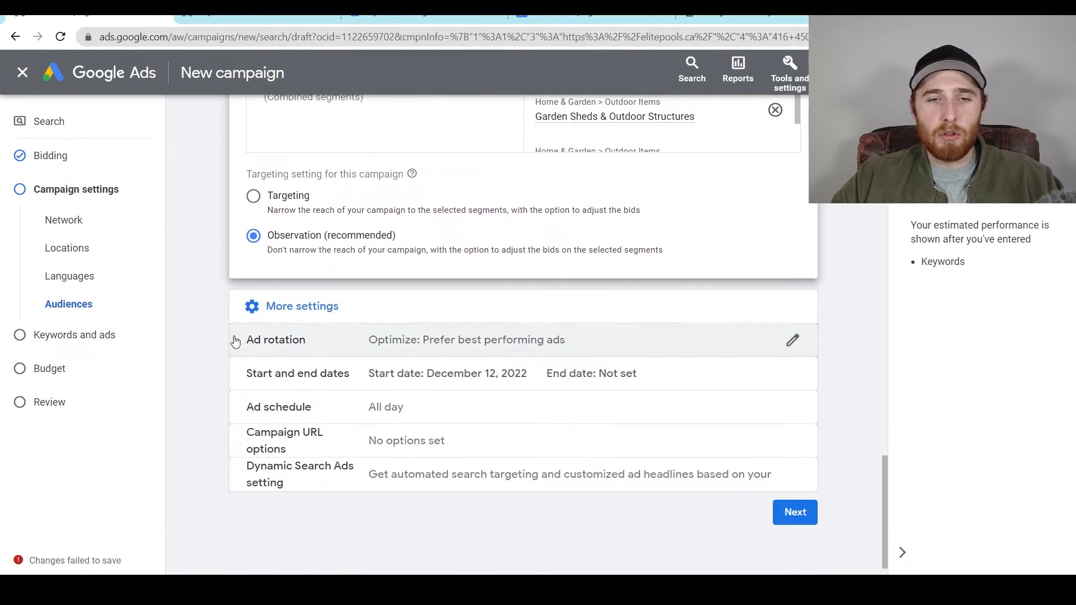
{"action": "left_click", "coordinate": [353, 352]}
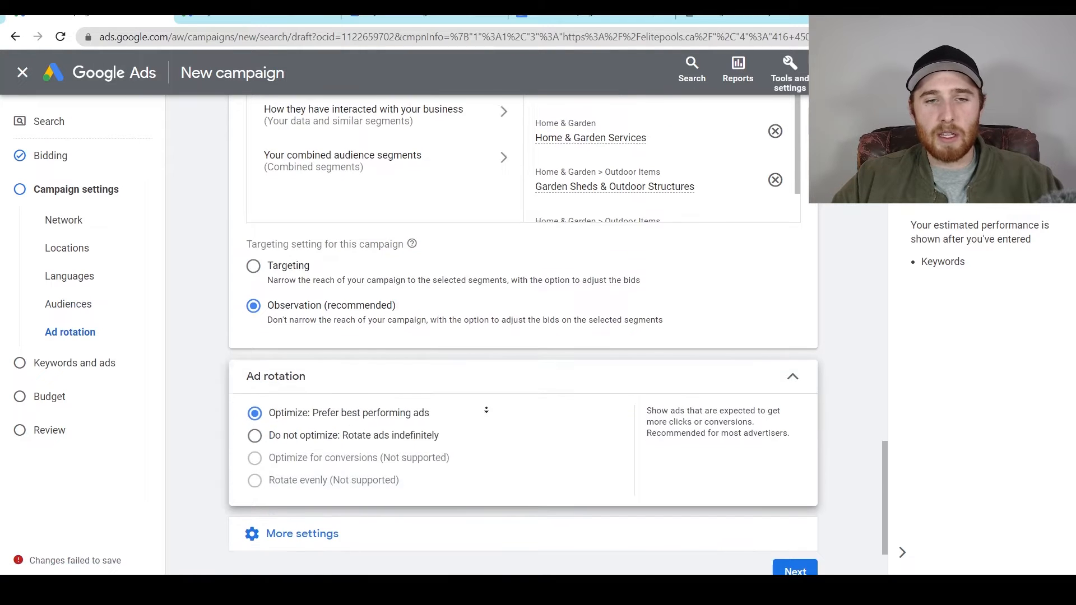
{"action": "scroll", "coordinate": [486, 410], "scroll_direction": "down", "scroll_amount": 1}
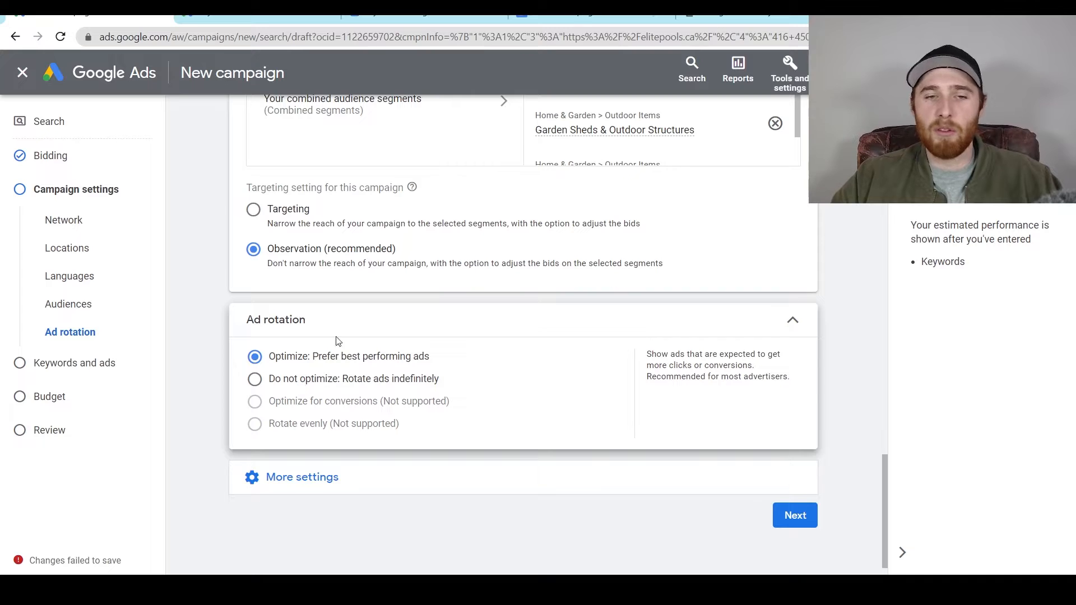
Open the campaign's ad schedule and set its days to Mondays - Fridays
{"action": "left_click", "coordinate": [329, 486]}
{"action": "scroll", "coordinate": [190, 363], "scroll_direction": "down", "scroll_amount": 1}
{"action": "scroll", "coordinate": [190, 362], "scroll_direction": "down", "scroll_amount": 2}
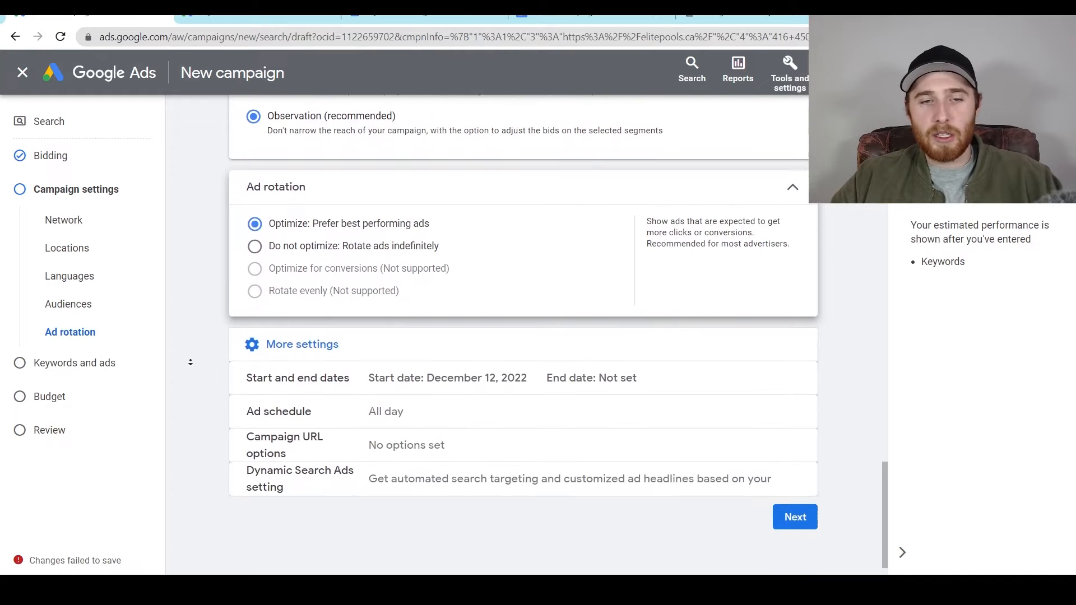
{"action": "left_click", "coordinate": [373, 405]}
{"action": "scroll", "coordinate": [226, 370], "scroll_direction": "down", "scroll_amount": 1}
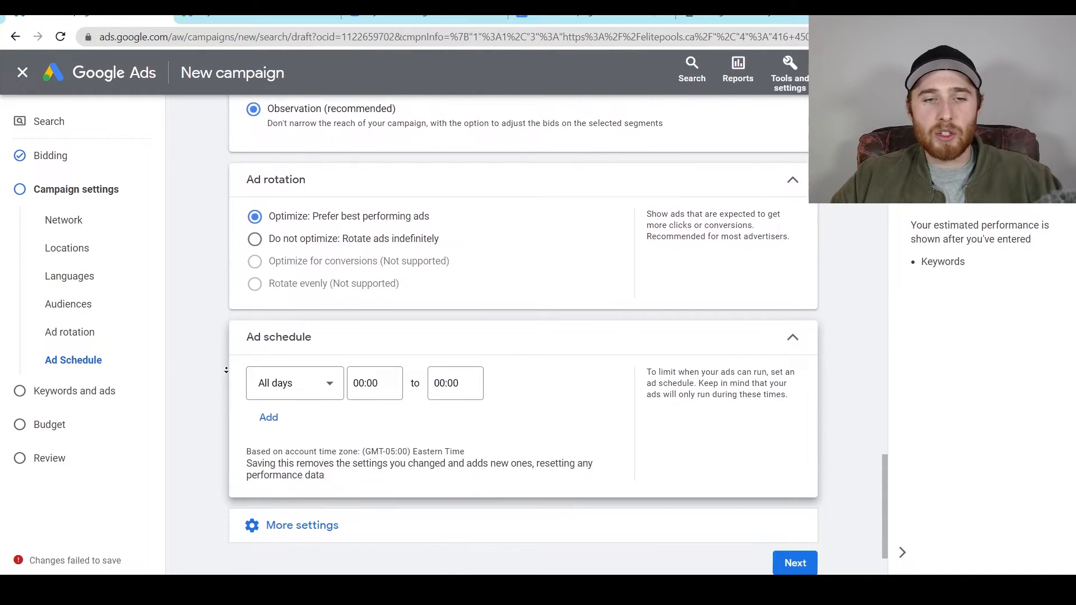
{"action": "left_click", "coordinate": [309, 362]}
{"action": "left_click", "coordinate": [288, 162]}
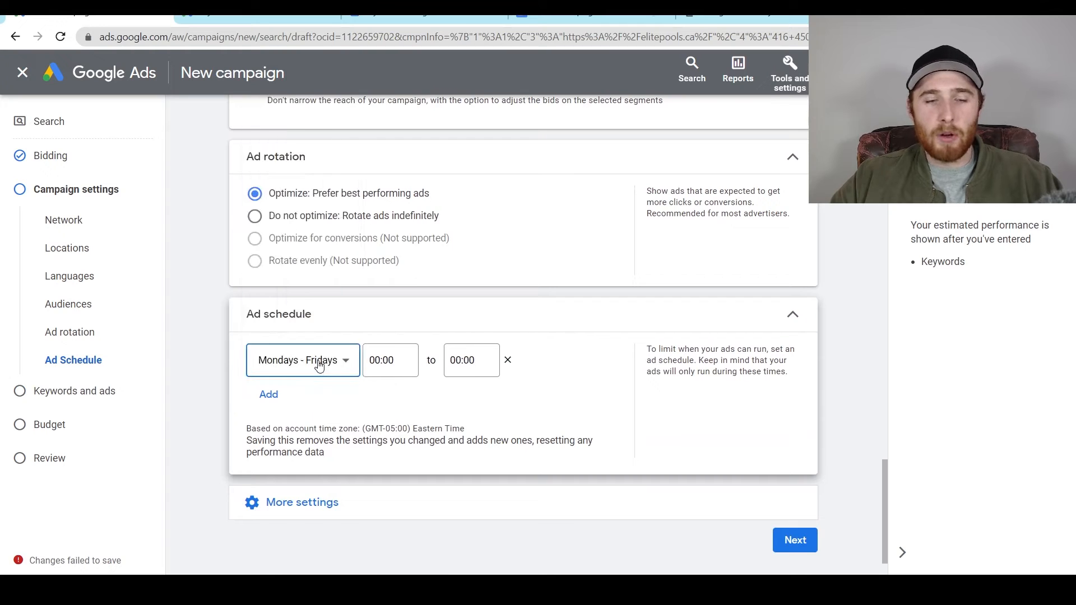
Set the hours of the Mondays - Fridays ad schedule to 08:00 to 17:00
{"action": "left_click", "coordinate": [388, 363]}
{"action": "scroll", "coordinate": [390, 252], "scroll_direction": "down", "scroll_amount": 15}
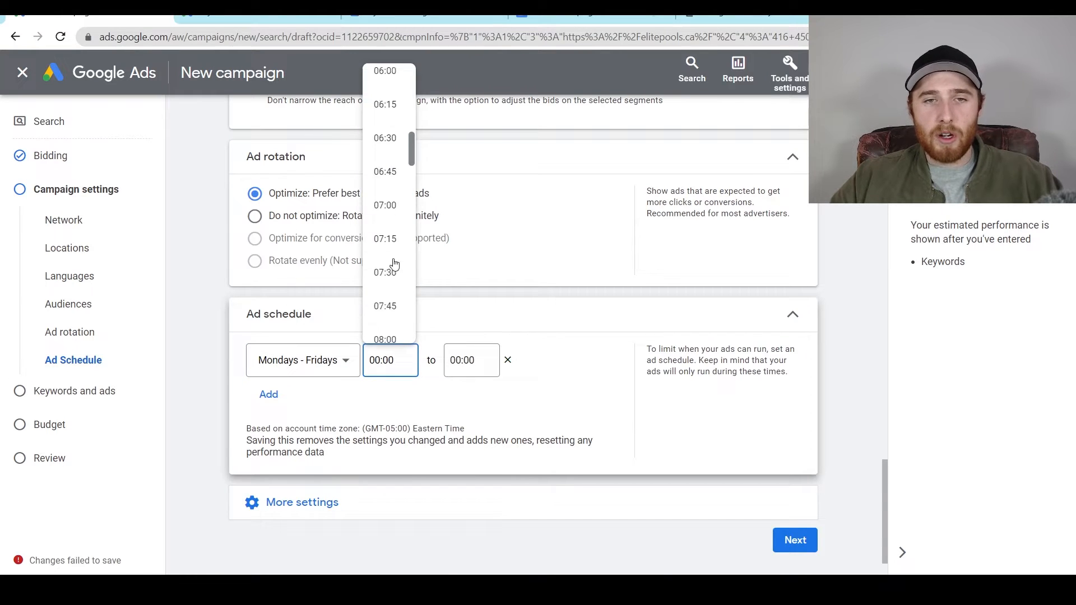
{"action": "left_click", "coordinate": [385, 181]}
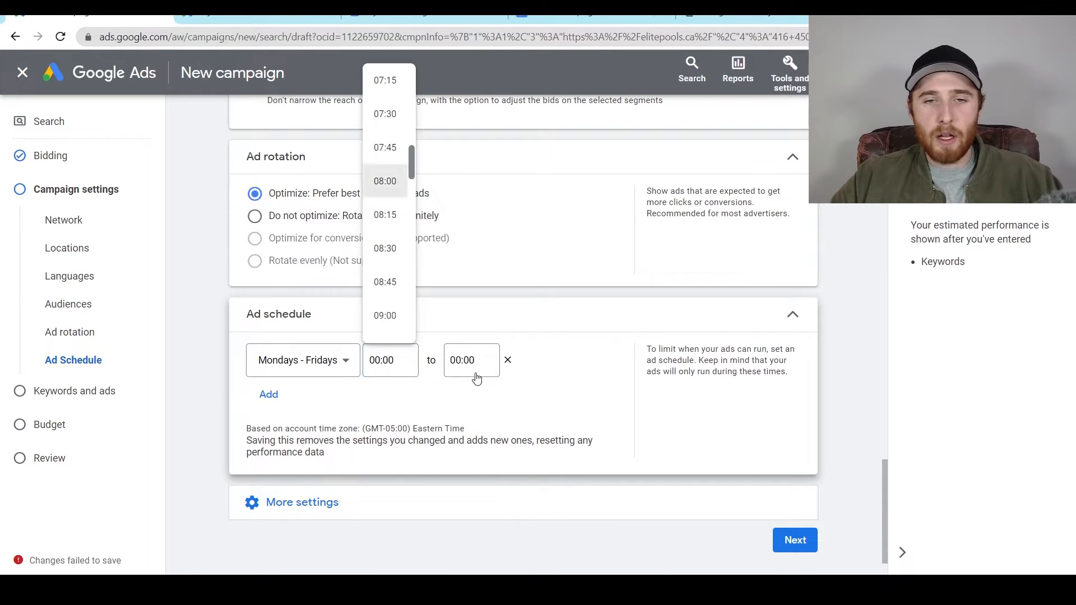
{"action": "left_click", "coordinate": [472, 363]}
{"action": "scroll", "coordinate": [472, 312], "scroll_direction": "down", "scroll_amount": 16}
{"action": "scroll", "coordinate": [472, 312], "scroll_direction": "down", "scroll_amount": 16}
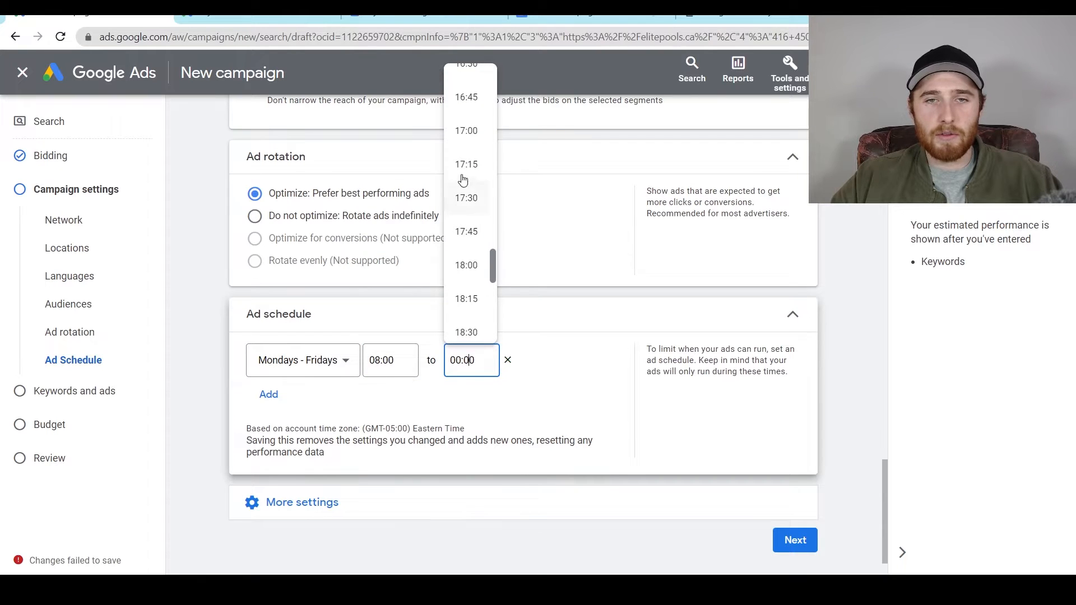
{"action": "left_click", "coordinate": [473, 133]}
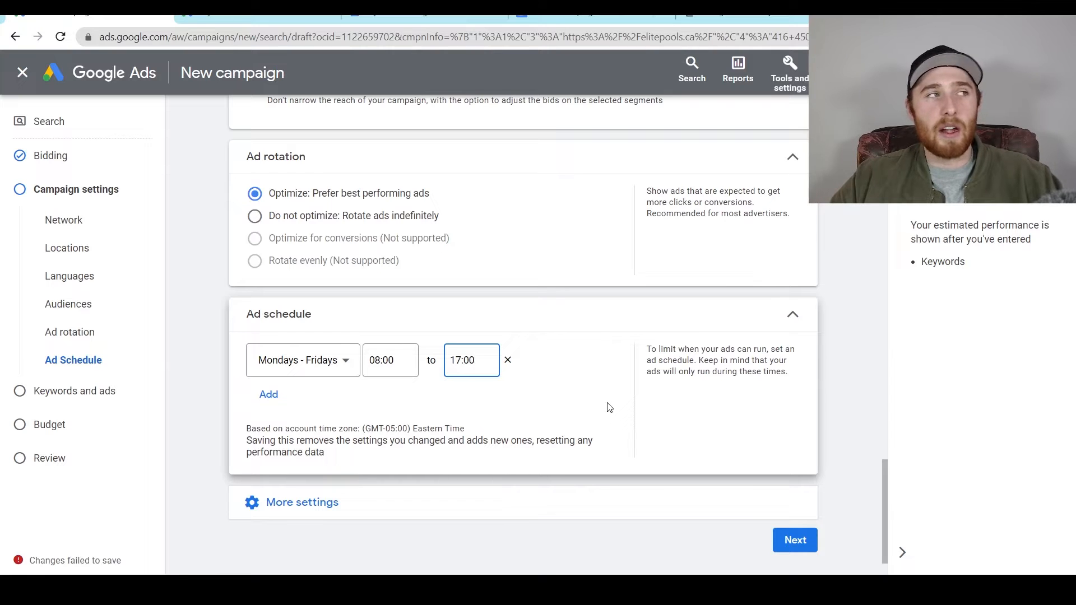
{"action": "left_click", "coordinate": [609, 408]}
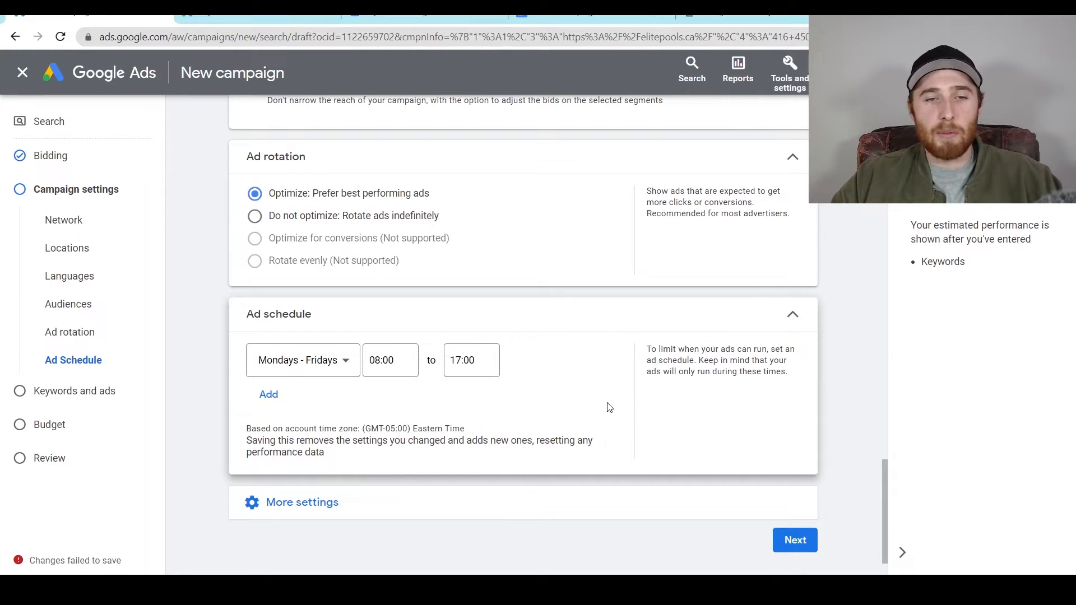
Open the campaign's start and end dates from the additional settings
{"action": "scroll", "coordinate": [347, 420], "scroll_direction": "down", "scroll_amount": 1}
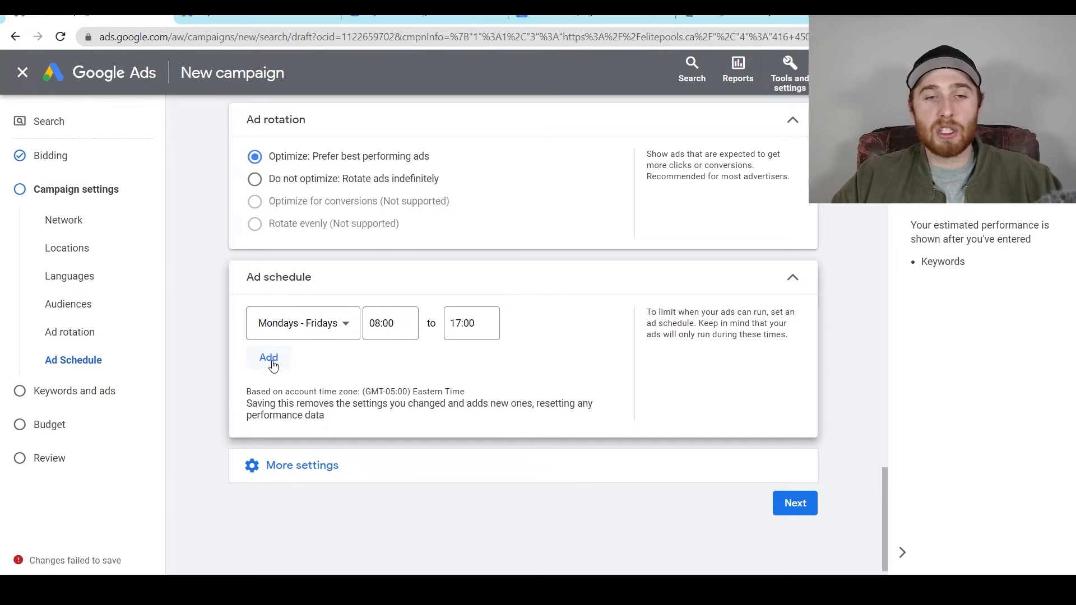
{"action": "scroll", "coordinate": [528, 400], "scroll_direction": "down", "scroll_amount": 1}
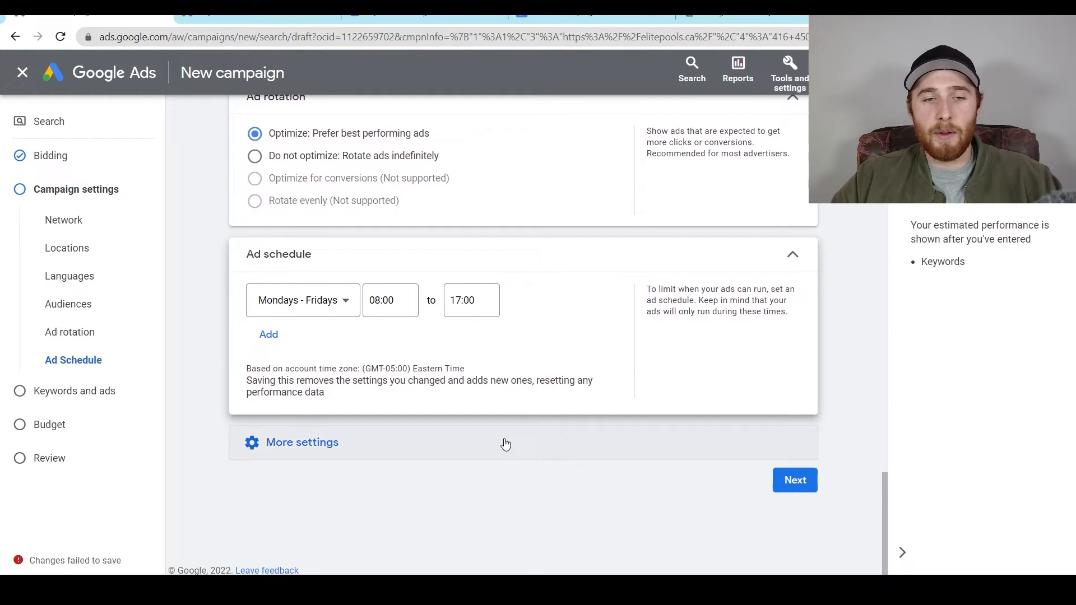
{"action": "left_click", "coordinate": [285, 443]}
{"action": "scroll", "coordinate": [187, 306], "scroll_direction": "down", "scroll_amount": 2}
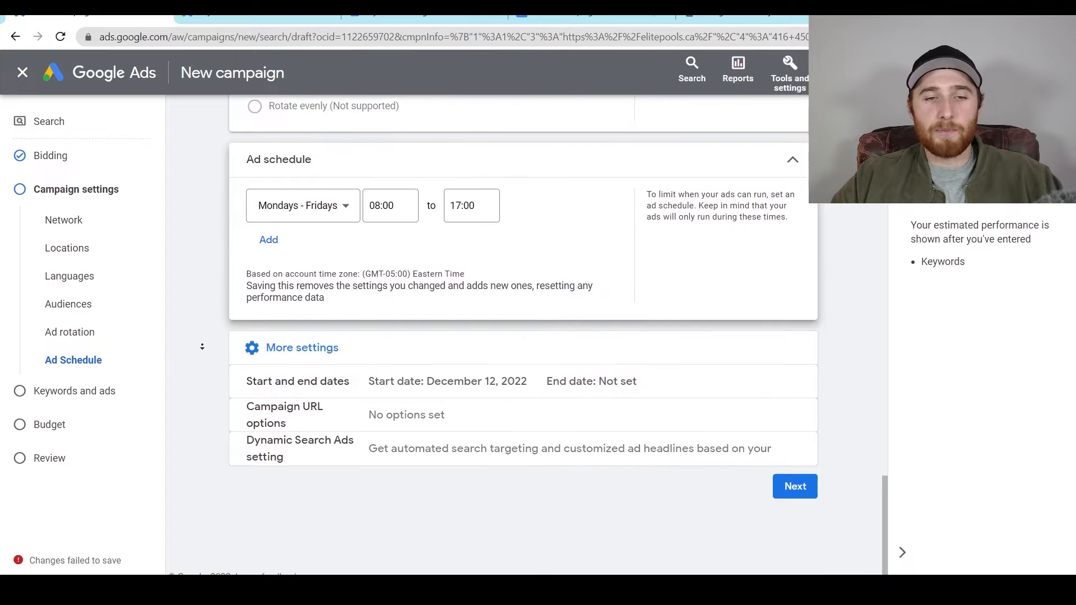
{"action": "left_click", "coordinate": [352, 377]}
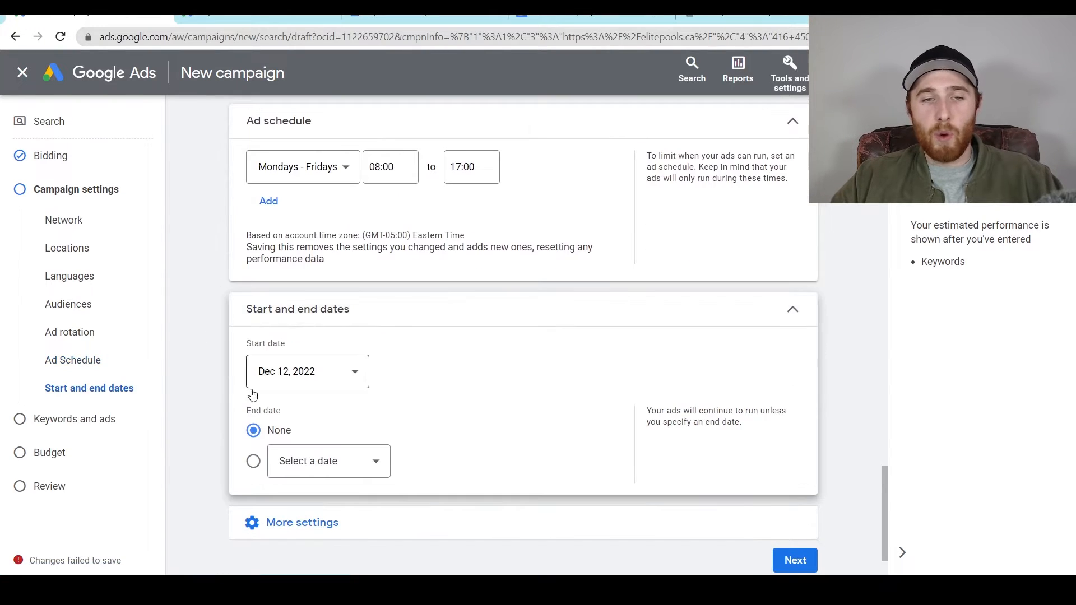
Set the campaign's end date to Dec 29, 2022, and reset it to None
{"action": "left_click", "coordinate": [254, 463]}
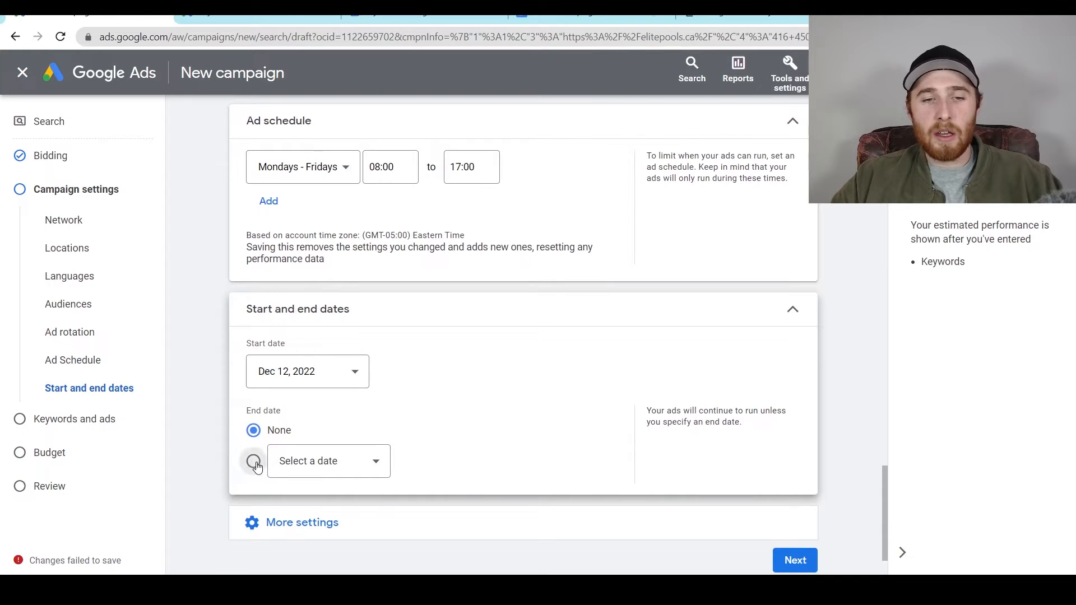
{"action": "left_click", "coordinate": [318, 462]}
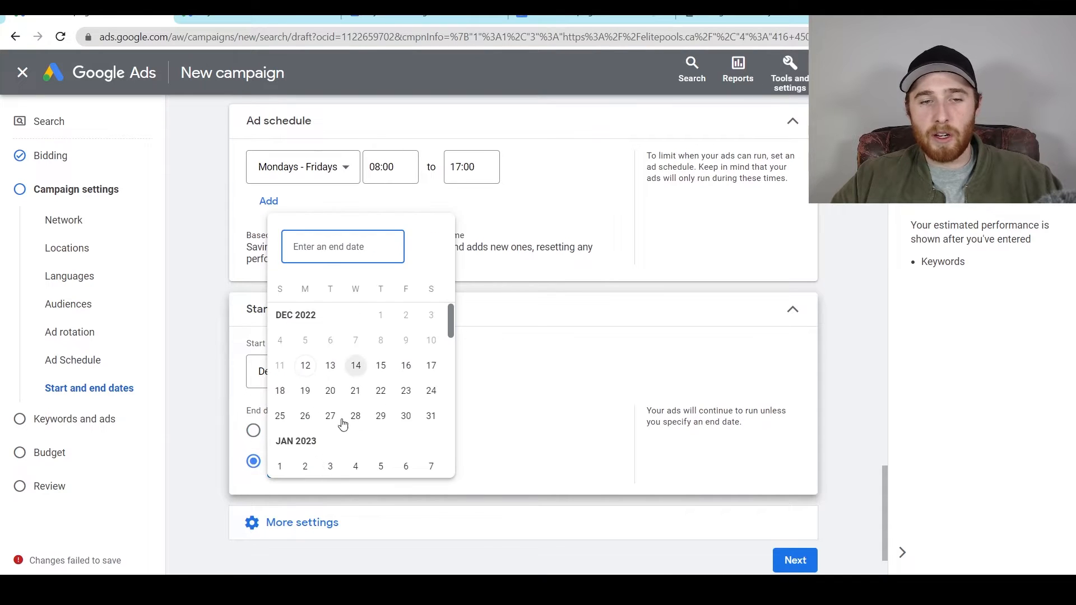
{"action": "left_click", "coordinate": [380, 416]}
{"action": "left_click", "coordinate": [448, 450]}
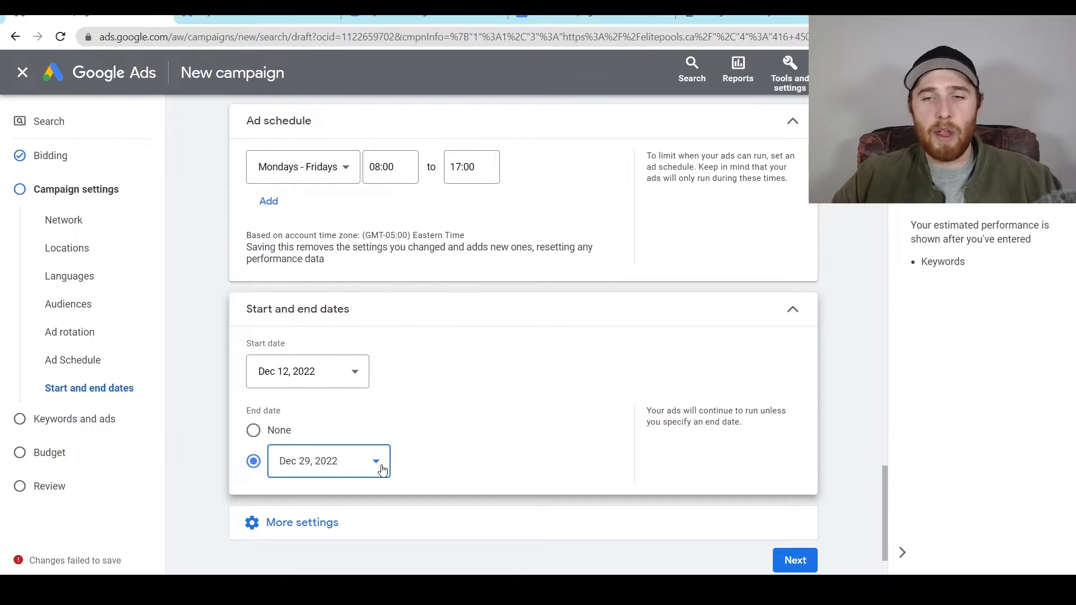
{"action": "left_click", "coordinate": [268, 430]}
{"action": "scroll", "coordinate": [683, 373], "scroll_direction": "down", "scroll_amount": 1}
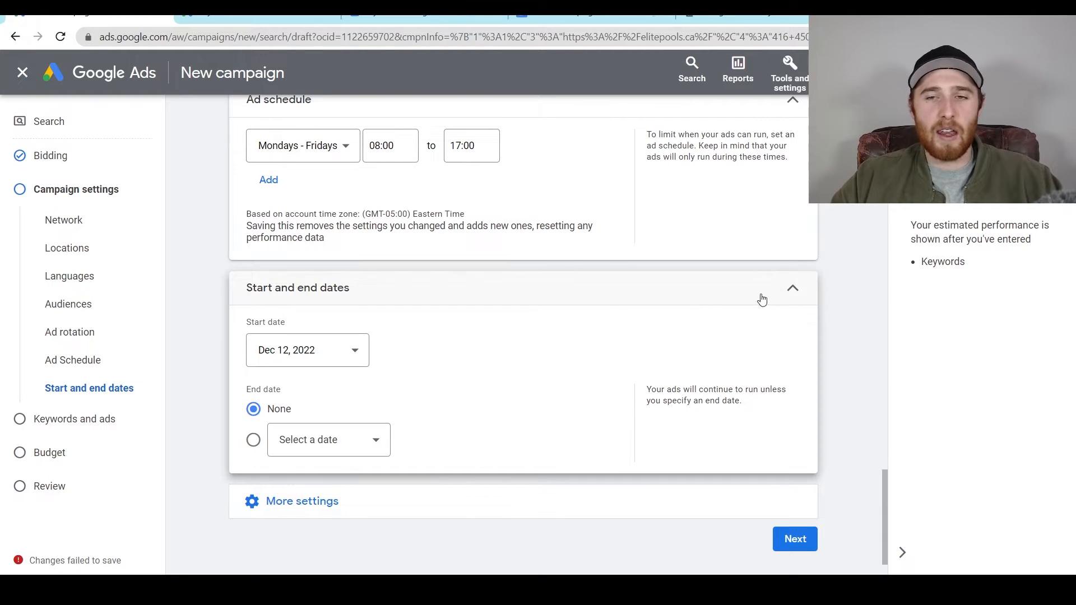
Look over the Campaign URL options and the remaining additional settings, and continue to the Keywords and ads page
{"action": "left_click", "coordinate": [794, 291]}
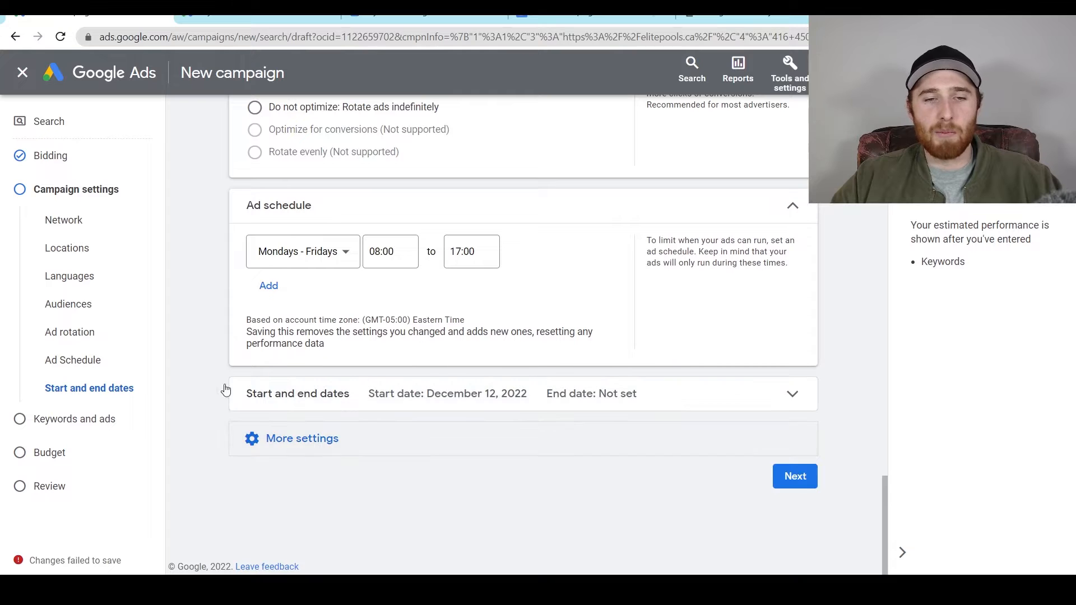
{"action": "left_click", "coordinate": [499, 437]}
{"action": "left_click", "coordinate": [427, 435]}
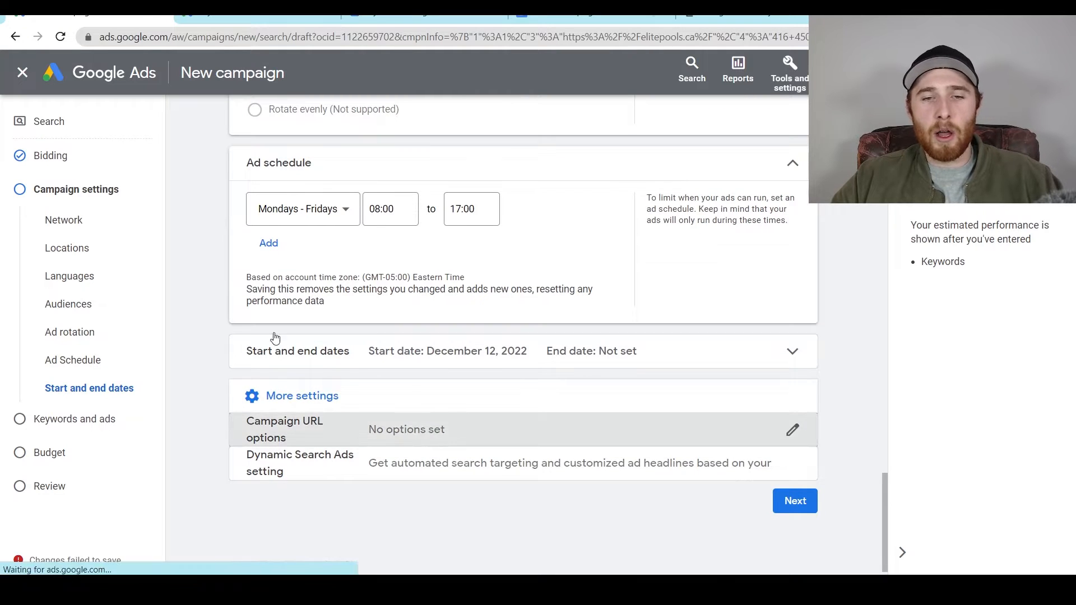
{"action": "scroll", "coordinate": [213, 379], "scroll_direction": "down", "scroll_amount": 4}
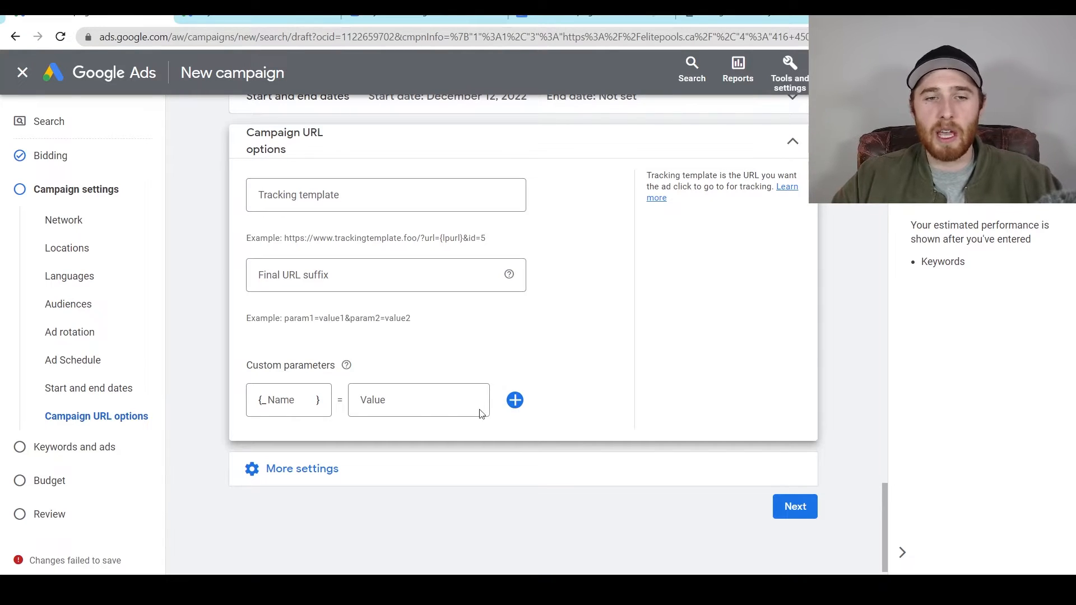
{"action": "left_click", "coordinate": [429, 482]}
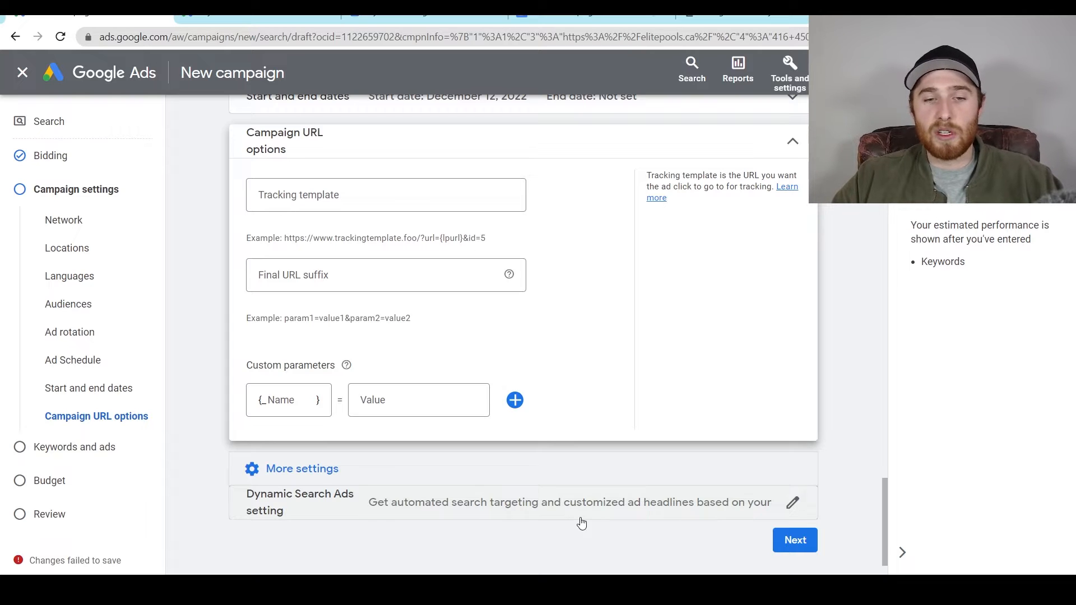
{"action": "left_click", "coordinate": [797, 543]}
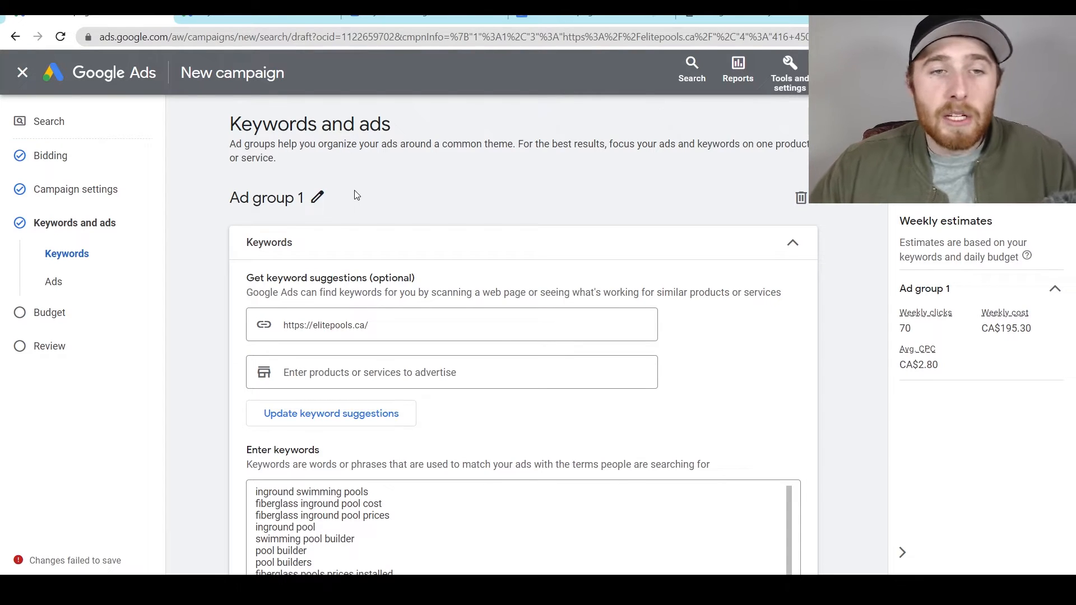
Rename the ad group as Fiberglass Pool Installation
{"action": "left_click", "coordinate": [317, 196]}
{"action": "key", "text": "ctrl+a"}
{"action": "key", "text": "BackSpace"}
{"action": "type", "text": "Fiberga"}
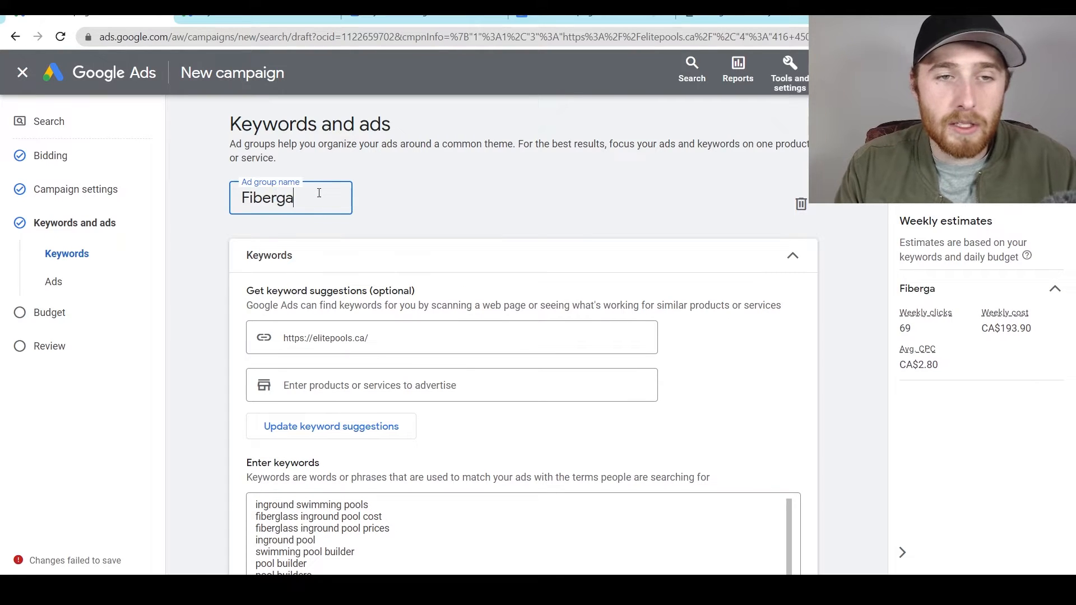
{"action": "key", "text": "BackSpace"}
{"action": "type", "text": "lass Pool IN"}
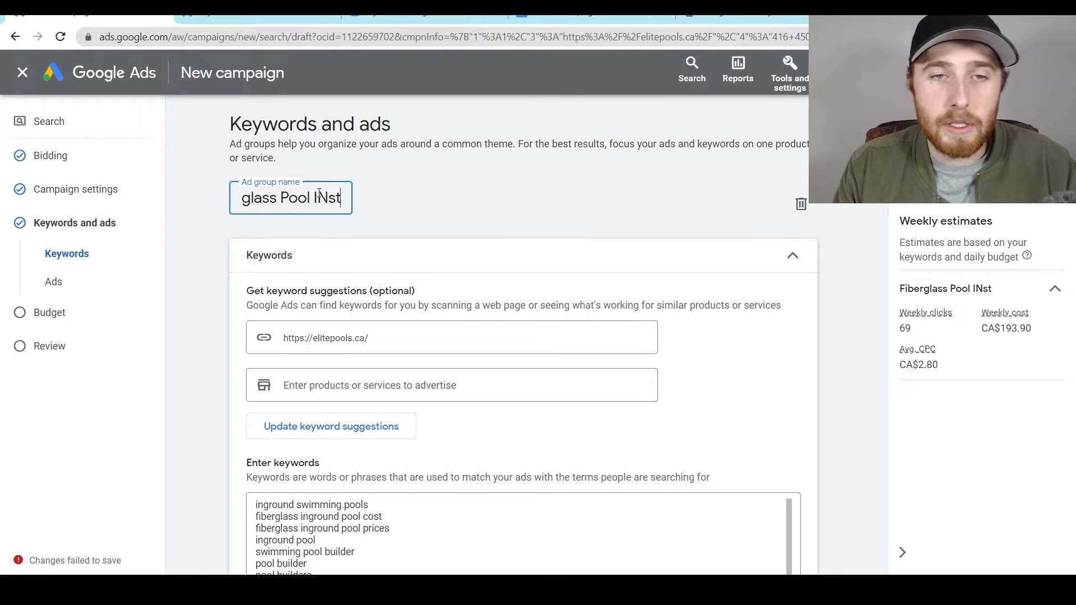
{"action": "key", "text": "BackSpace"}
{"action": "type", "text": "nstallation"}
{"action": "left_click", "coordinate": [469, 196]}
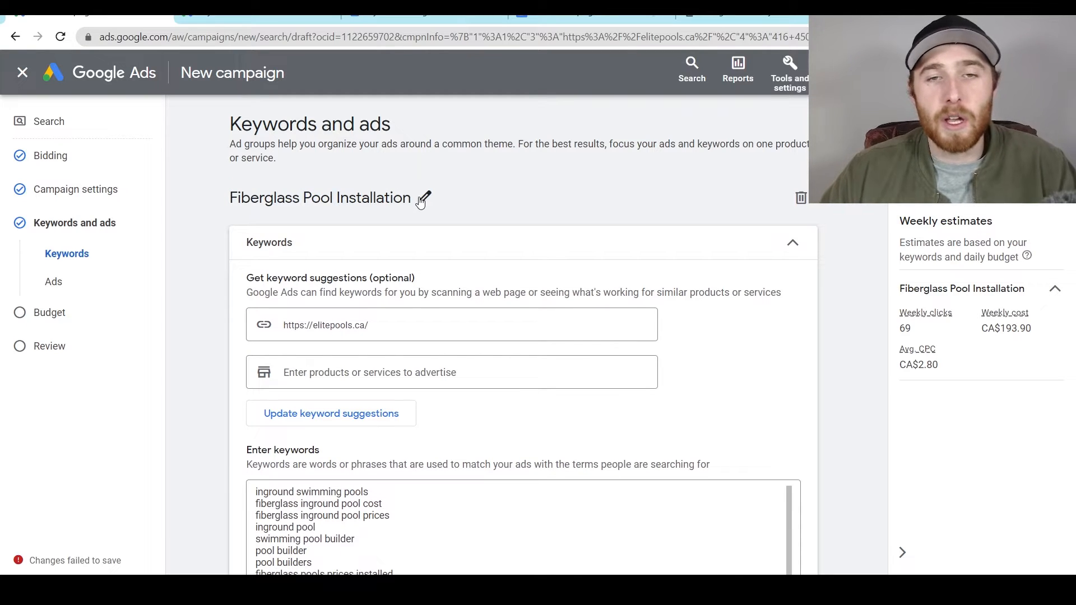
Clear all the suggested keywords from the ad group's keyword list
{"action": "scroll", "coordinate": [467, 279], "scroll_direction": "down", "scroll_amount": 1}
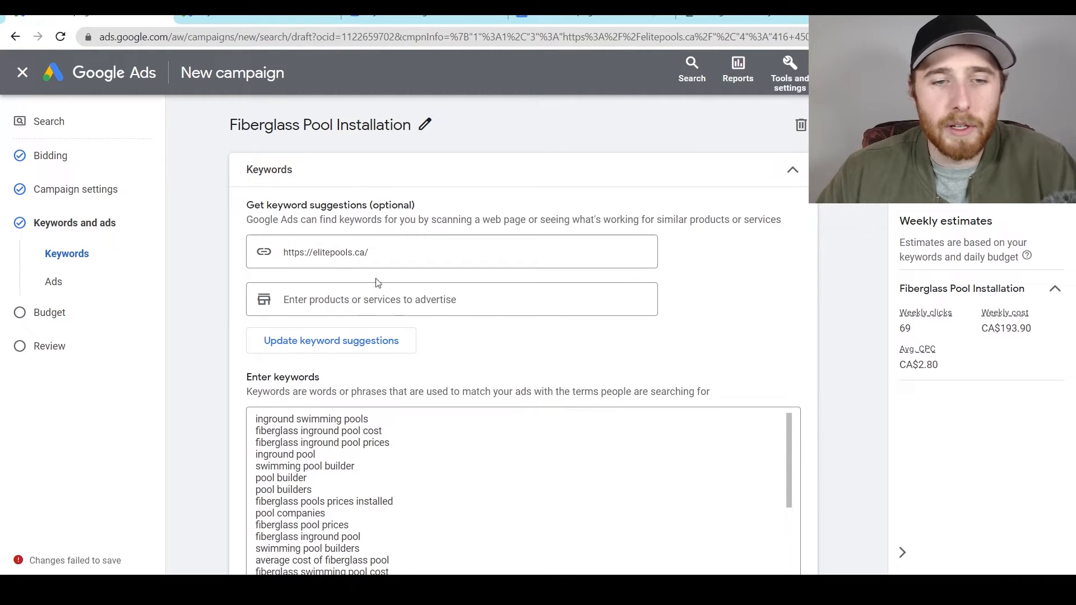
{"action": "scroll", "coordinate": [403, 442], "scroll_direction": "down", "scroll_amount": 3}
{"action": "scroll", "coordinate": [422, 379], "scroll_direction": "down", "scroll_amount": 3}
{"action": "double_click", "coordinate": [317, 318]}
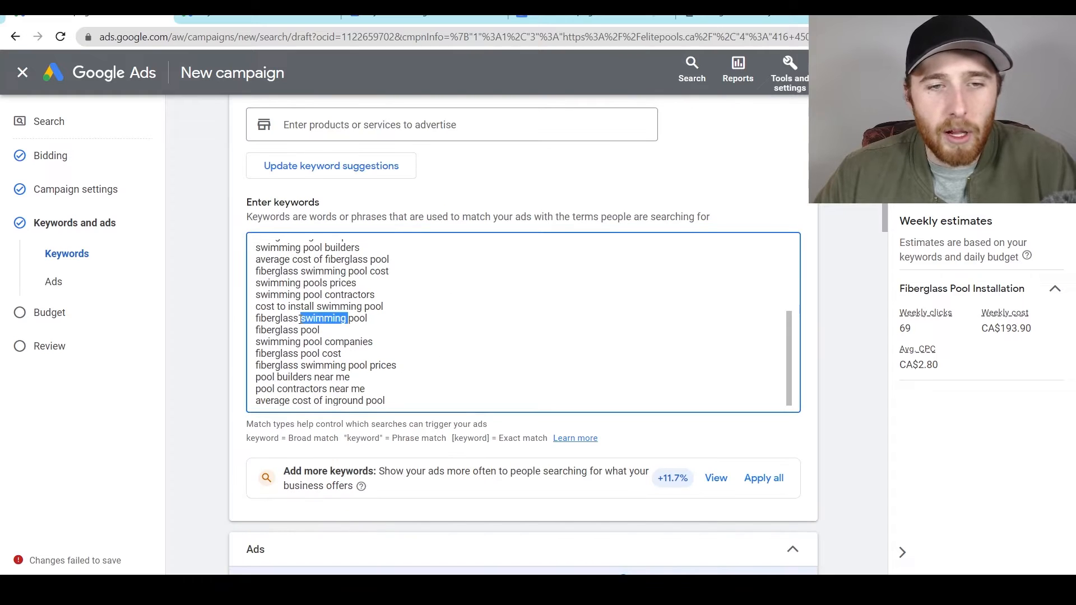
{"action": "key", "text": "ctrl+a"}
{"action": "key", "text": "ctrl+x"}
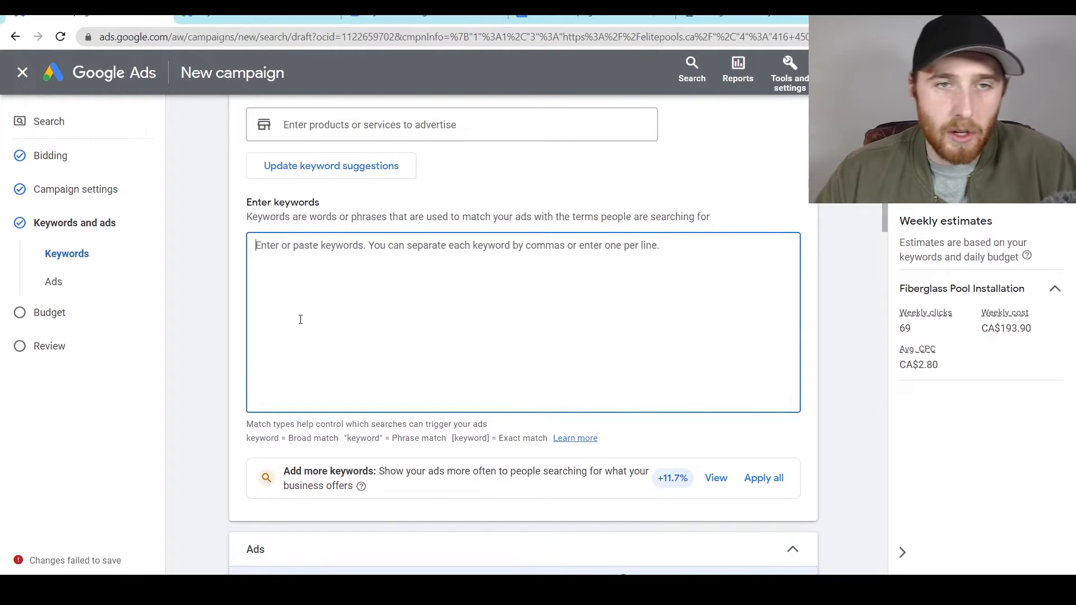
Get keyword suggestions for the product or service "fiberglass pool installation"
{"action": "scroll", "coordinate": [337, 297], "scroll_direction": "up", "scroll_amount": 3}
{"action": "left_click", "coordinate": [396, 295]}
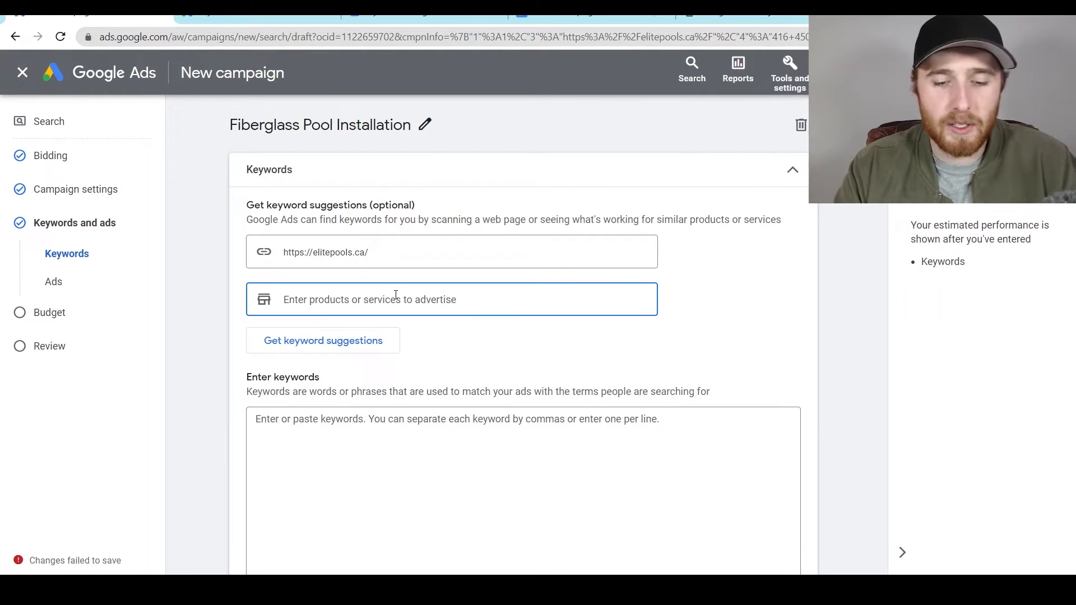
{"action": "type", "text": "fibergl"}
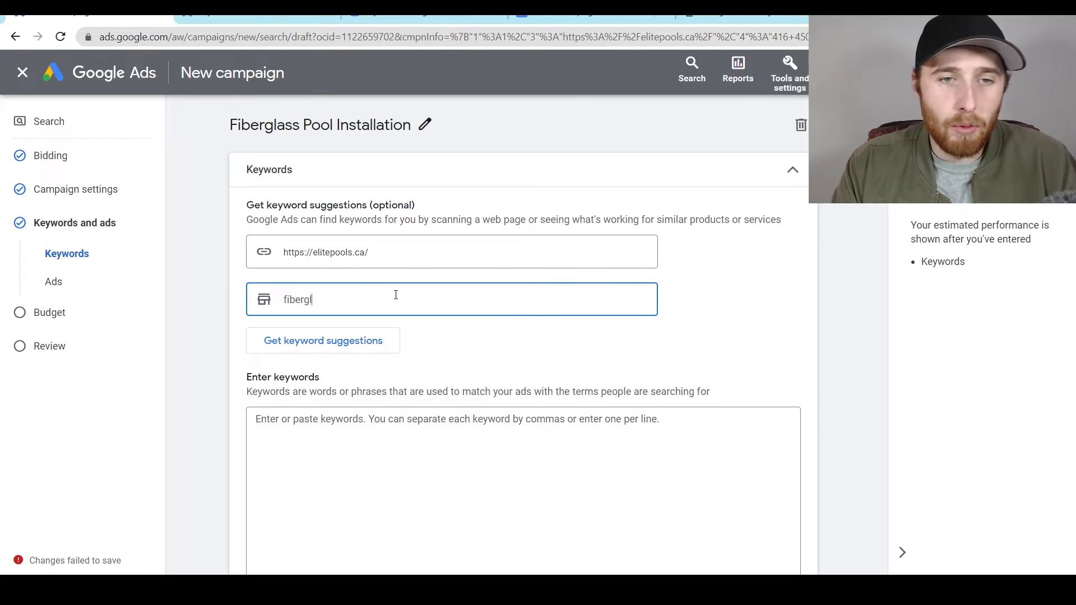
{"action": "type", "text": "ass pool installation"}
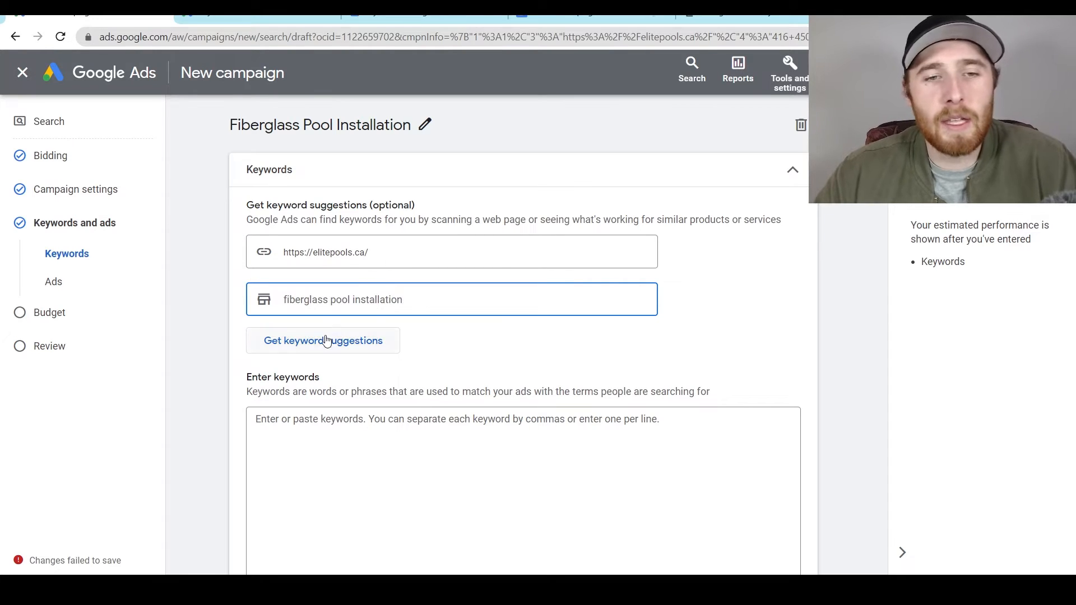
{"action": "left_click", "coordinate": [325, 337]}
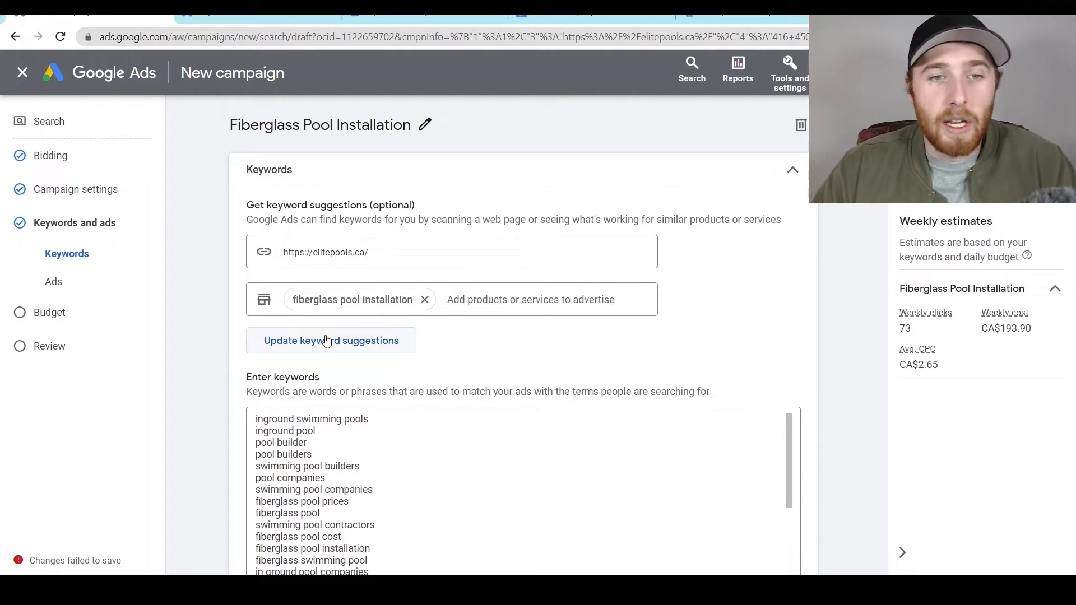
Delete "swimming pool contractors" and the seven generic keywords from "inground swimming pools" to "swimming pool companies"
{"action": "middle_click", "coordinate": [510, 320]}
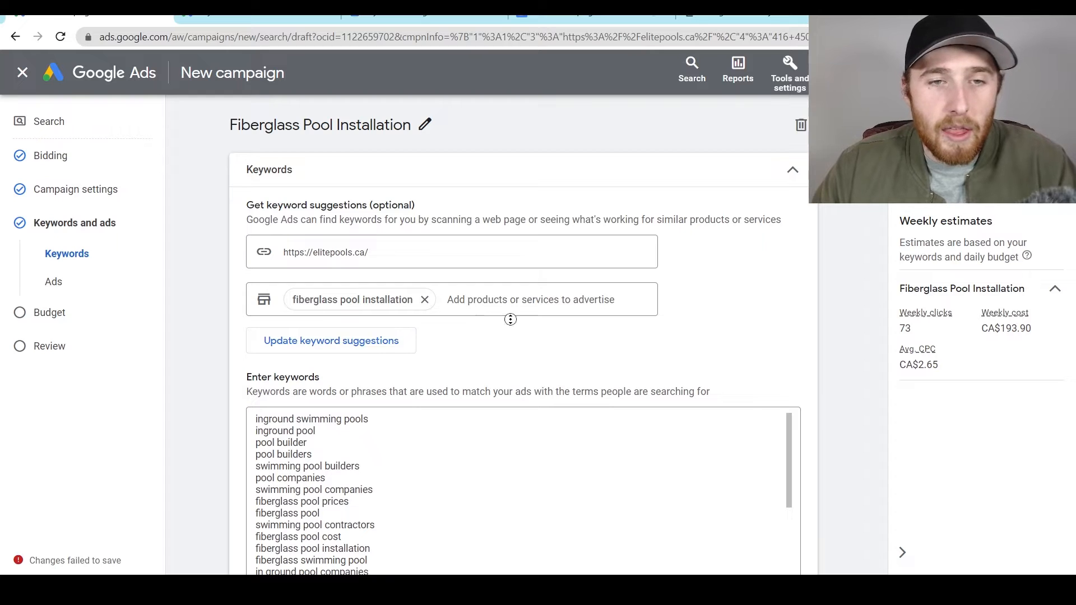
{"action": "left_click", "coordinate": [496, 343]}
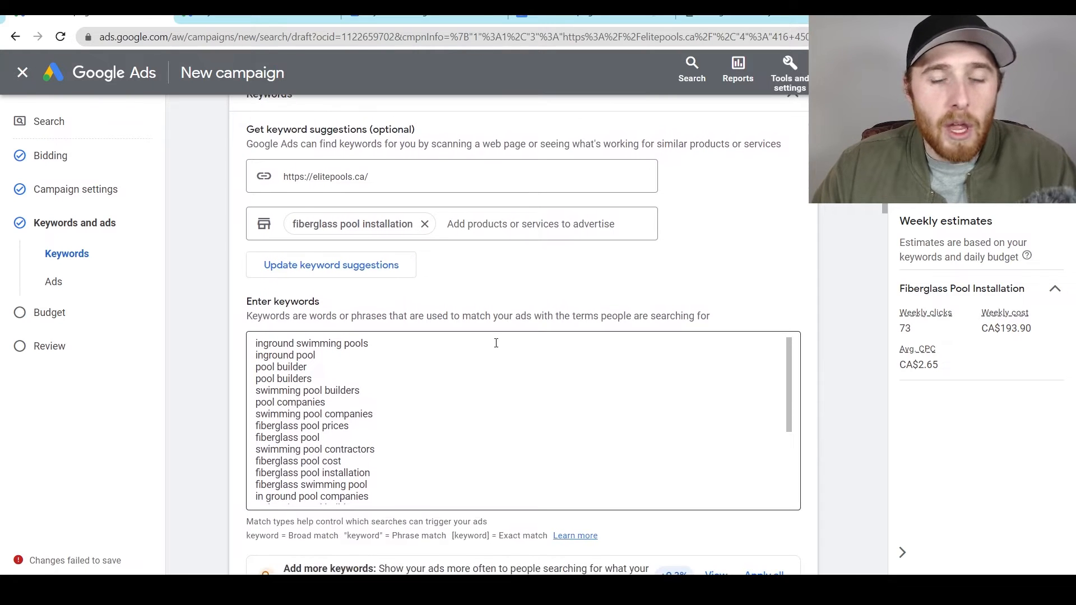
{"action": "left_click_drag", "start_coordinate": [377, 449], "coordinate": [240, 457]}
{"action": "key", "text": "BackSpace"}
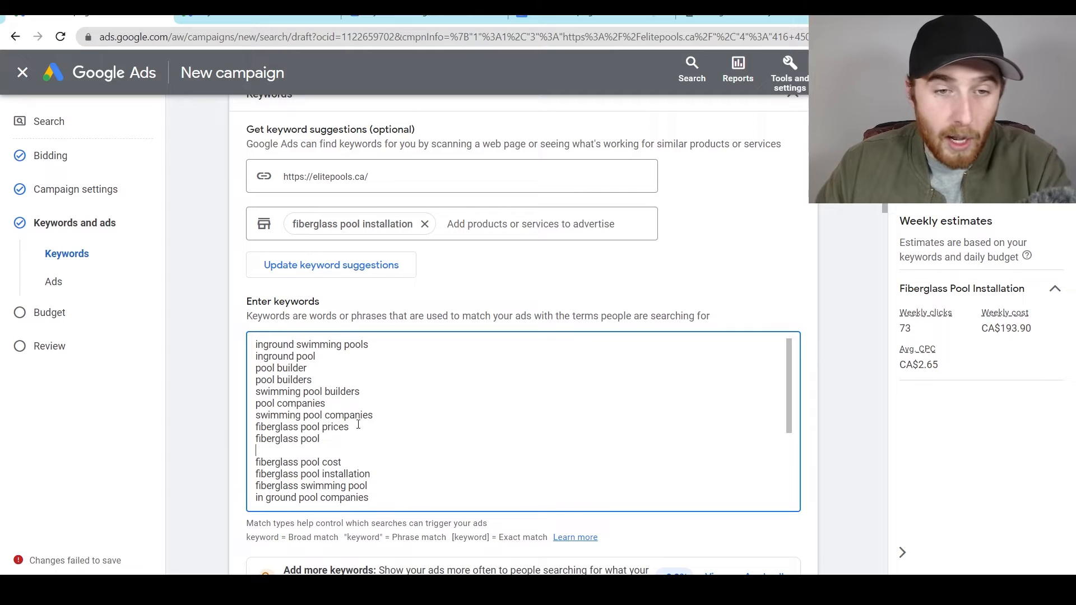
{"action": "key", "text": "BackSpace"}
{"action": "left_click_drag", "start_coordinate": [374, 415], "coordinate": [250, 343]}
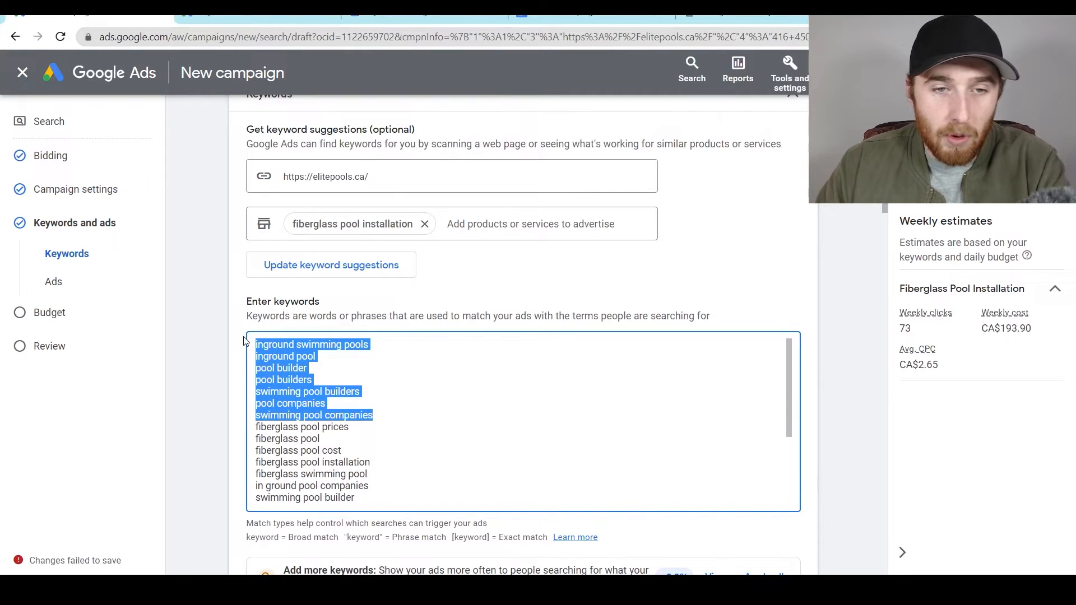
{"action": "key", "text": "BackSpace"}
Delete the generic keywords between "fiberglass swimming pool" and "fiberglass swimming pools for sale", plus "pool contractors near me", and remove the leftover blank lines
{"action": "left_click_drag", "start_coordinate": [369, 415], "coordinate": [371, 452]}
{"action": "key", "text": "BackSpace"}
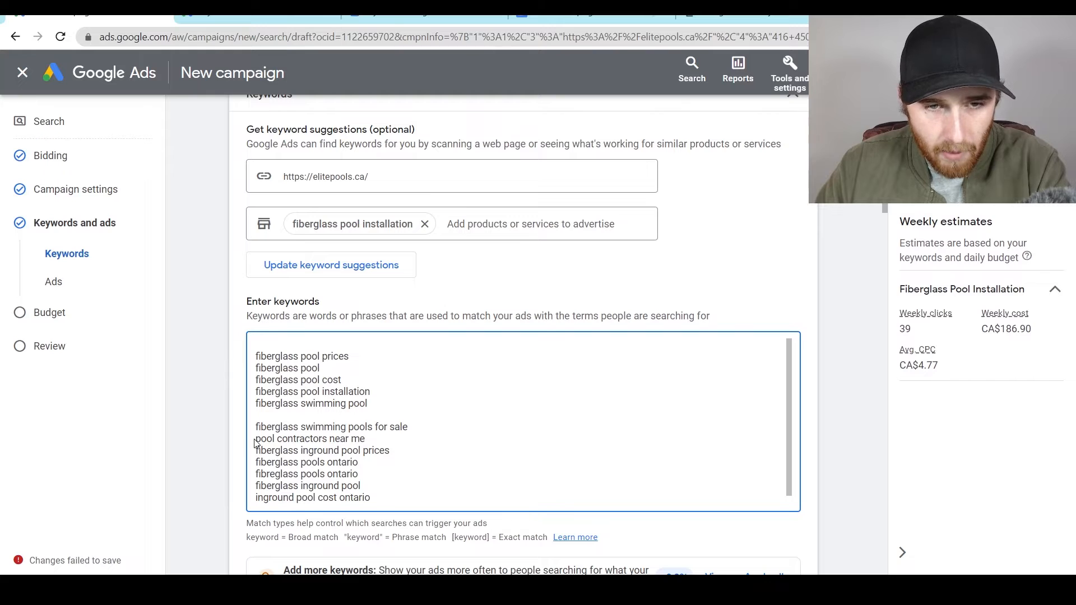
{"action": "left_click_drag", "start_coordinate": [255, 439], "coordinate": [389, 444]}
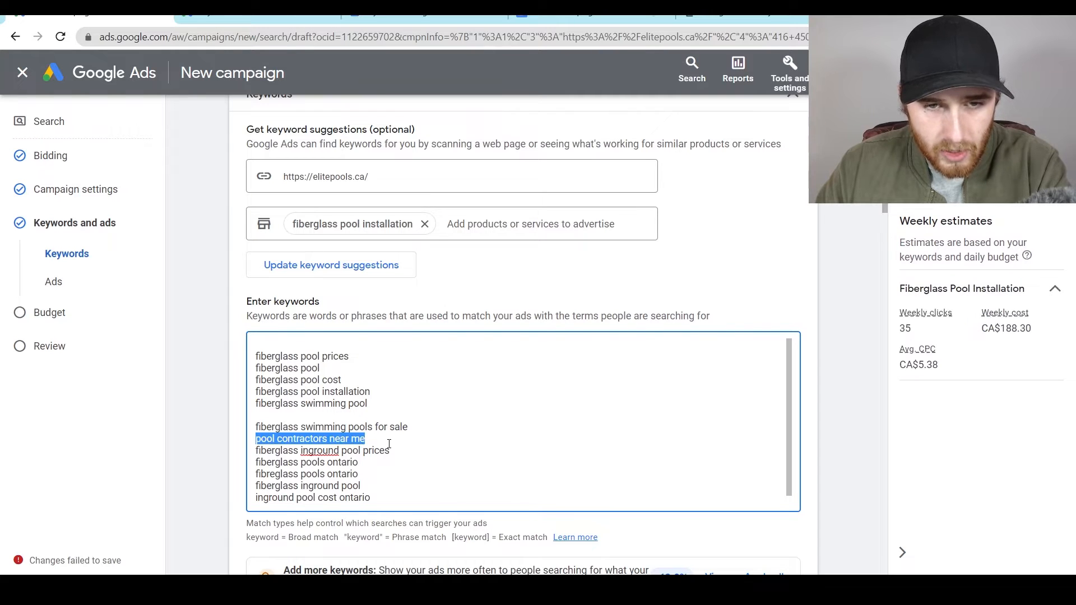
{"action": "key", "text": "BackSpace"}
{"action": "key", "text": "BackSpace"}
{"action": "left_click", "coordinate": [268, 415]}
{"action": "key", "text": "BackSpace"}
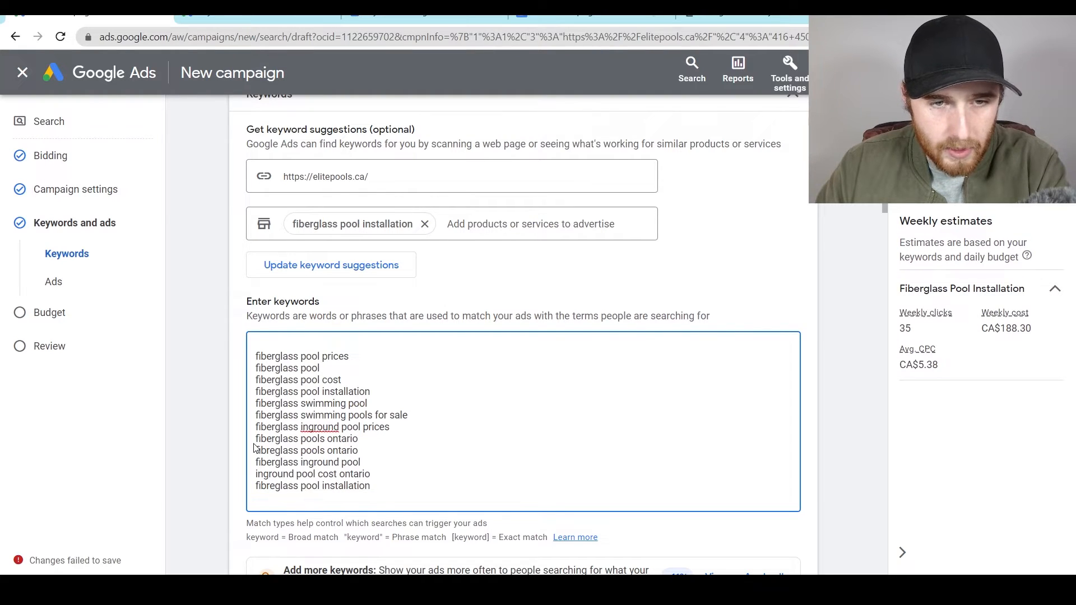
Delete the keyword "inground pool cost ontario" and the blank line at the start of the keyword list
{"action": "triple_click", "coordinate": [292, 474]}
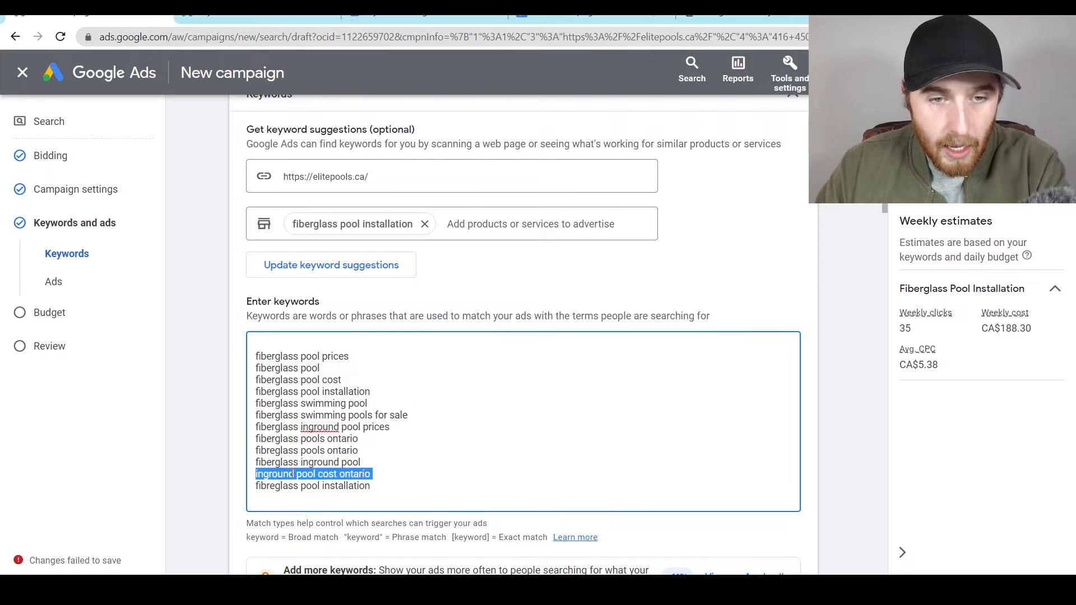
{"action": "key", "text": "BackSpace"}
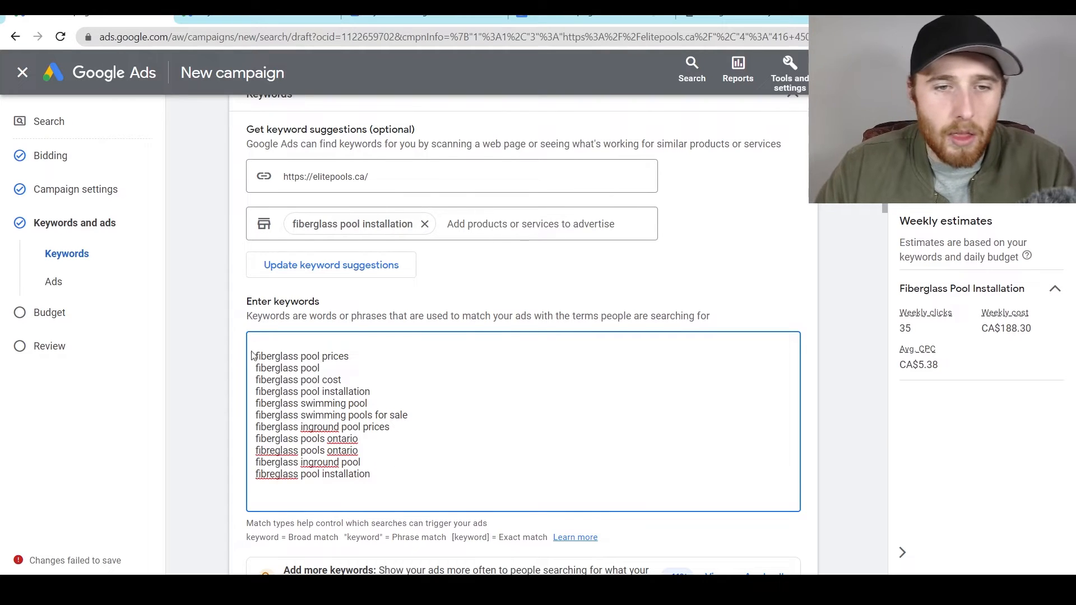
{"action": "left_click", "coordinate": [269, 345]}
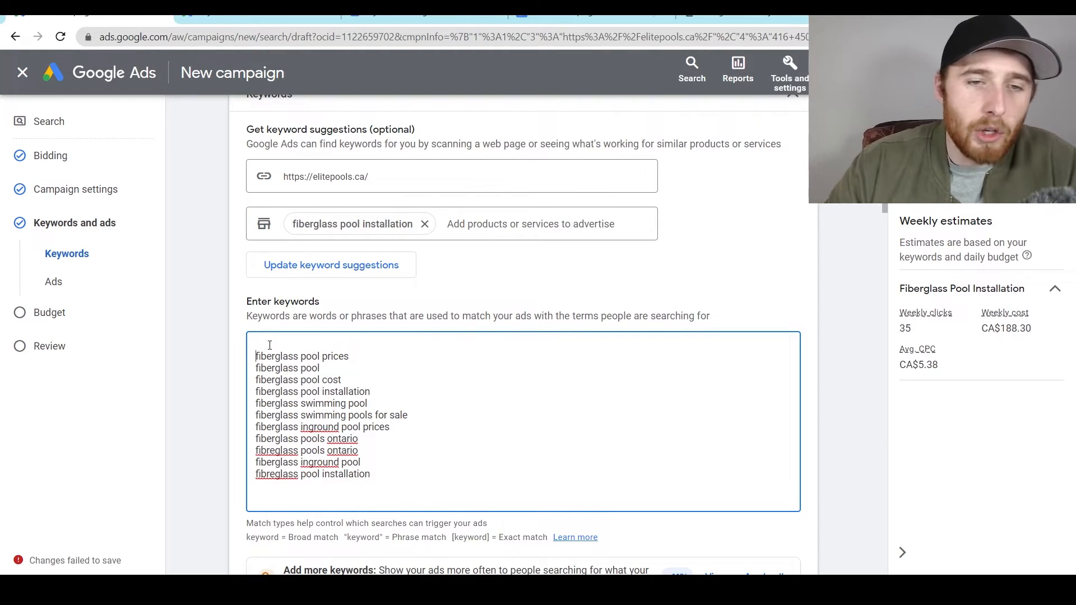
{"action": "key", "text": "Delete"}
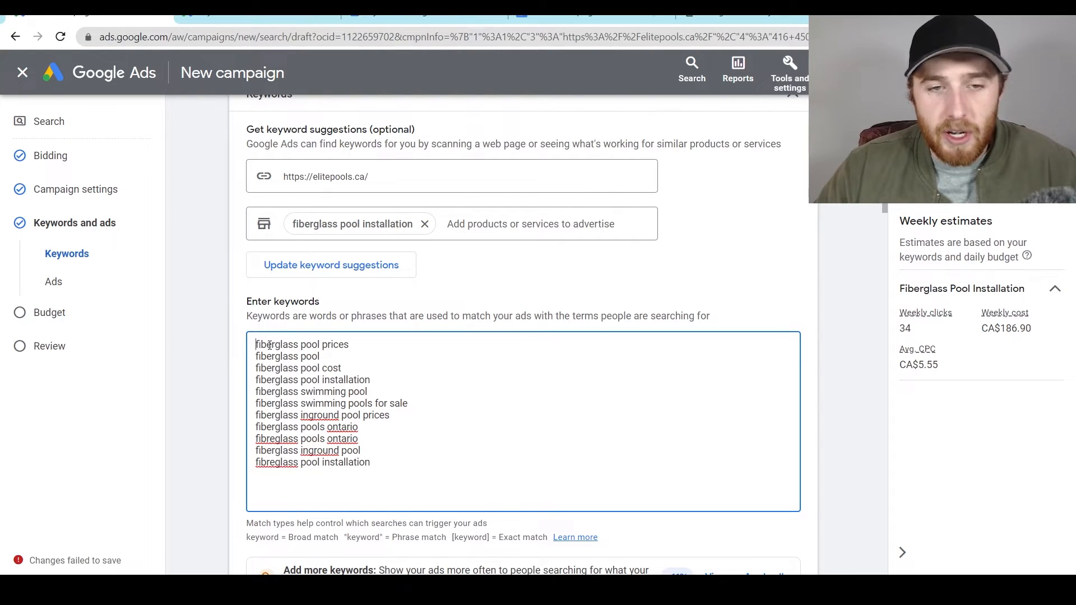
Delete the keywords "fiberglass swimming pool" and "fiberglass swimming pools for sale"
{"action": "triple_click", "coordinate": [333, 392]}
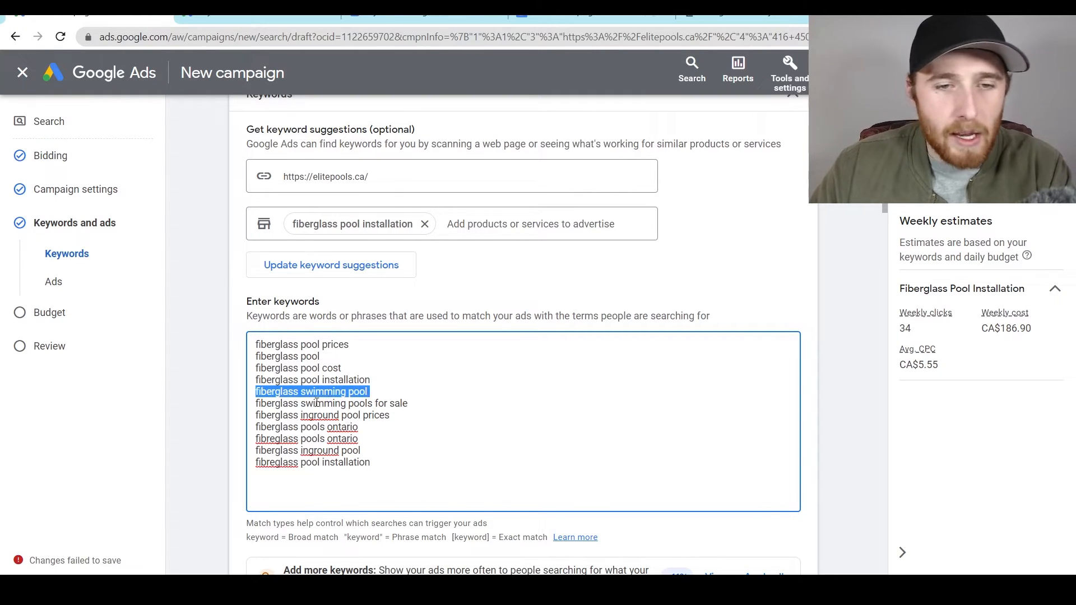
{"action": "key", "text": "BackSpace"}
{"action": "triple_click", "coordinate": [317, 394]}
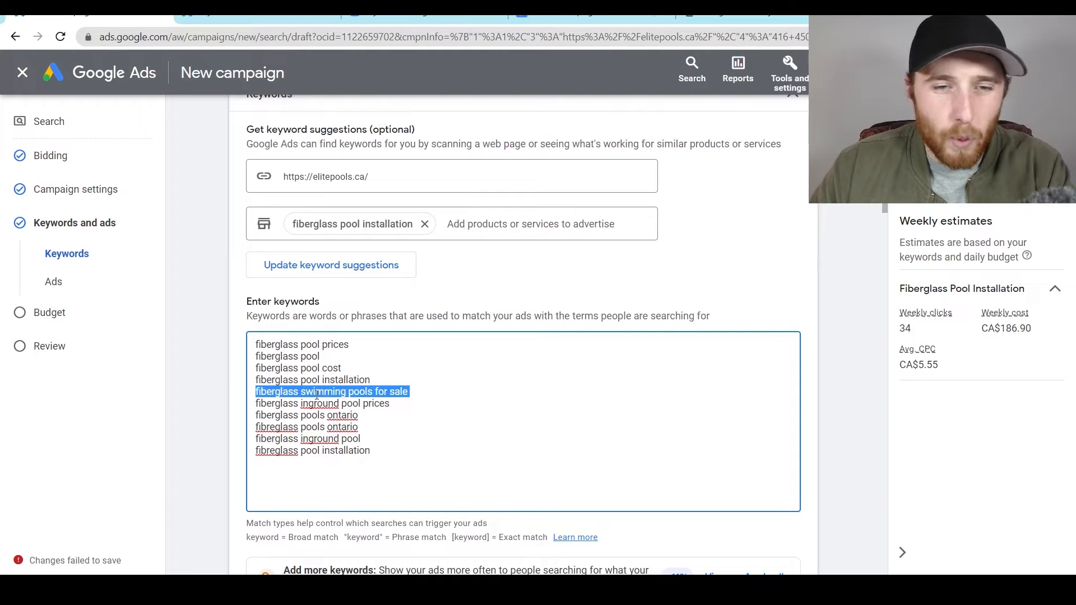
{"action": "left_click", "coordinate": [354, 396]}
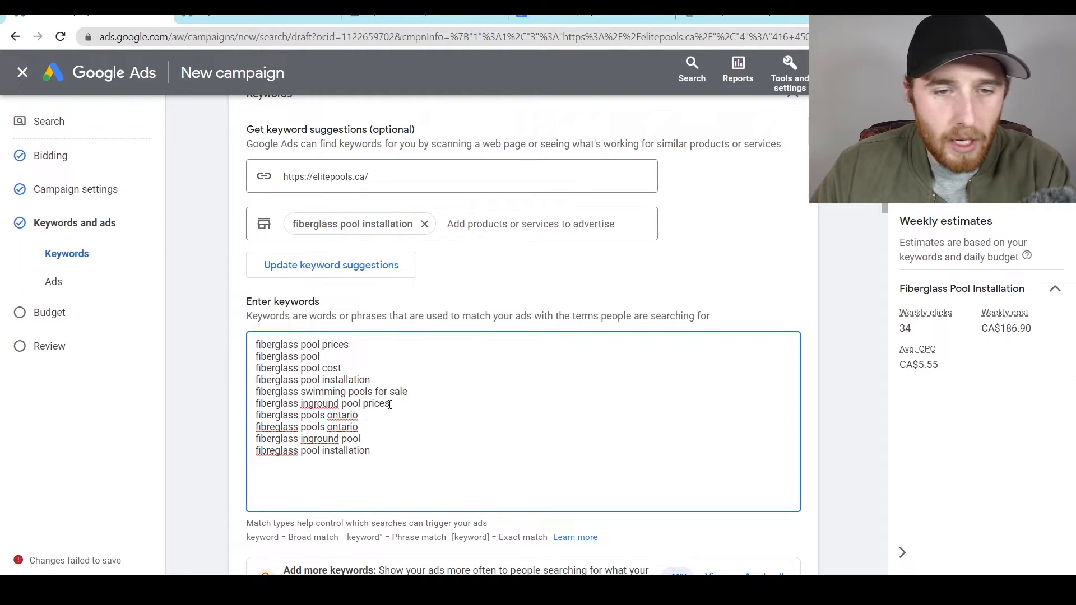
{"action": "triple_click", "coordinate": [361, 392]}
{"action": "key", "text": "BackSpace"}
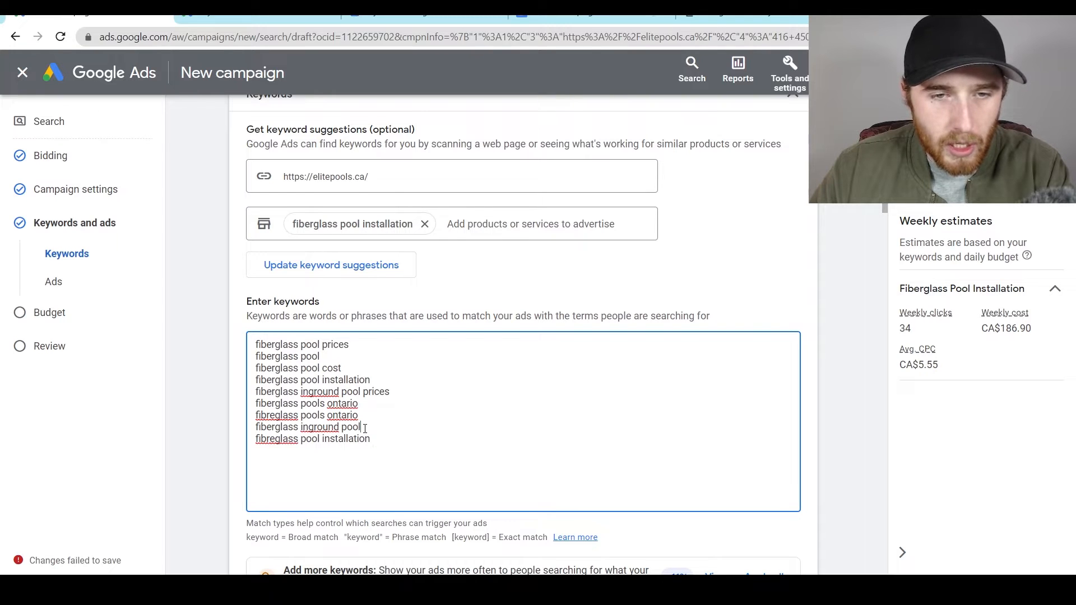
Append "installation" to the last keyword, "fibreglass pool installation"
{"action": "left_click_drag", "start_coordinate": [365, 428], "coordinate": [302, 429]}
{"action": "left_click", "coordinate": [389, 437]}
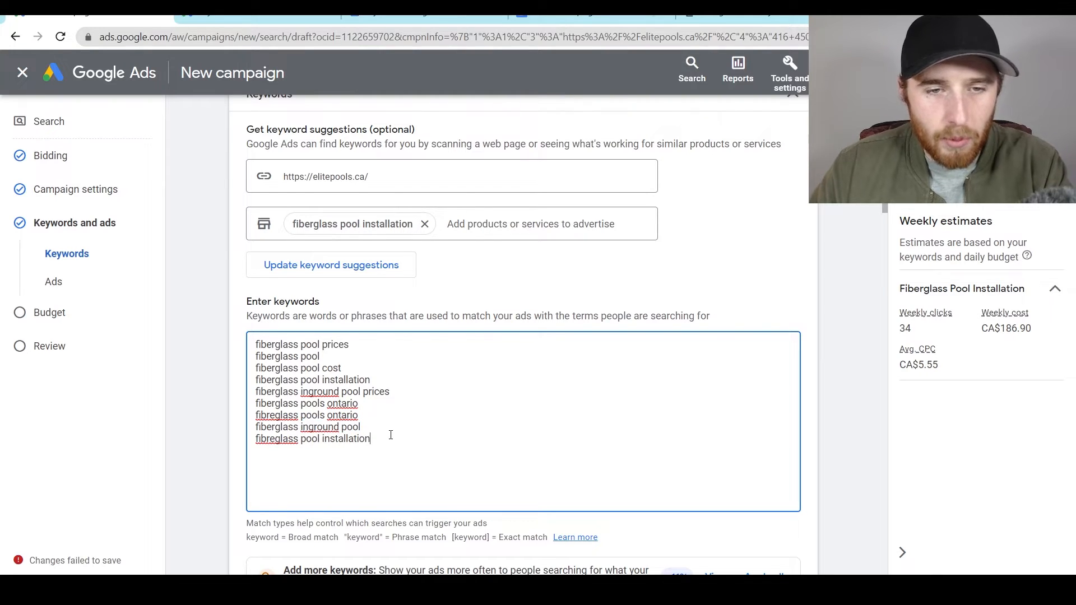
{"action": "type", "text": "installation"}
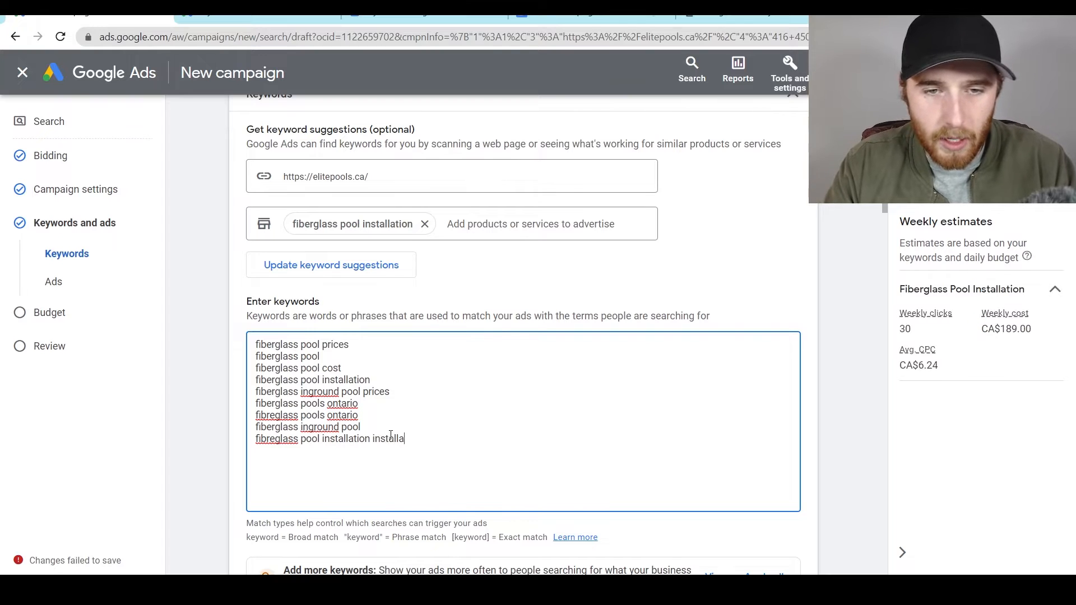
Change the keyword "fiberglass pools ontario" to "fiberglass pools installer ontario"
{"action": "left_click", "coordinate": [329, 404]}
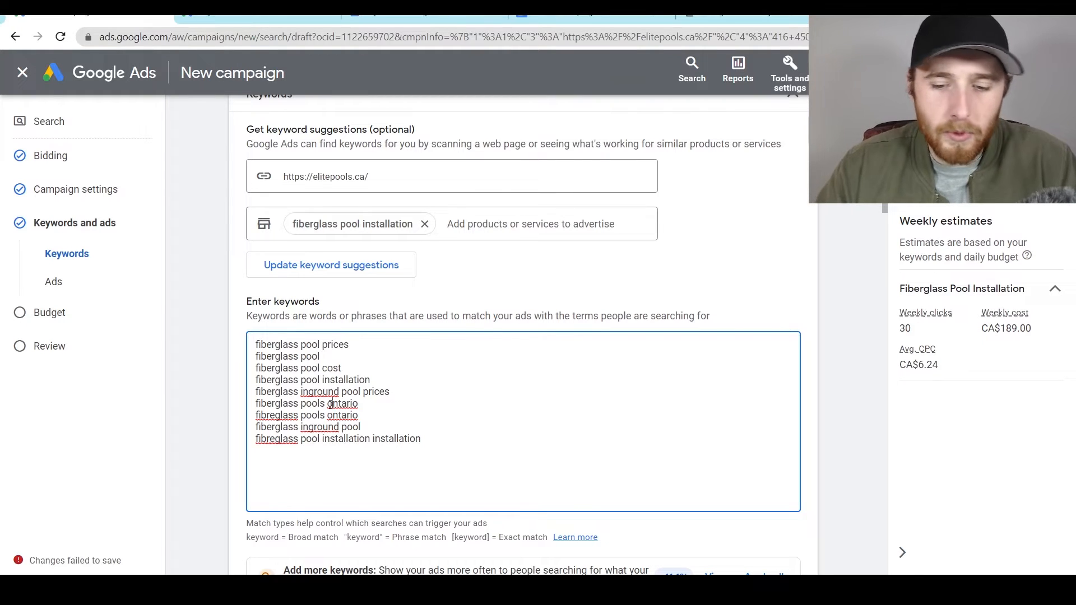
{"action": "type", "text": "insw"}
{"action": "key", "text": "BackSpace"}
{"action": "type", "text": "taller"}
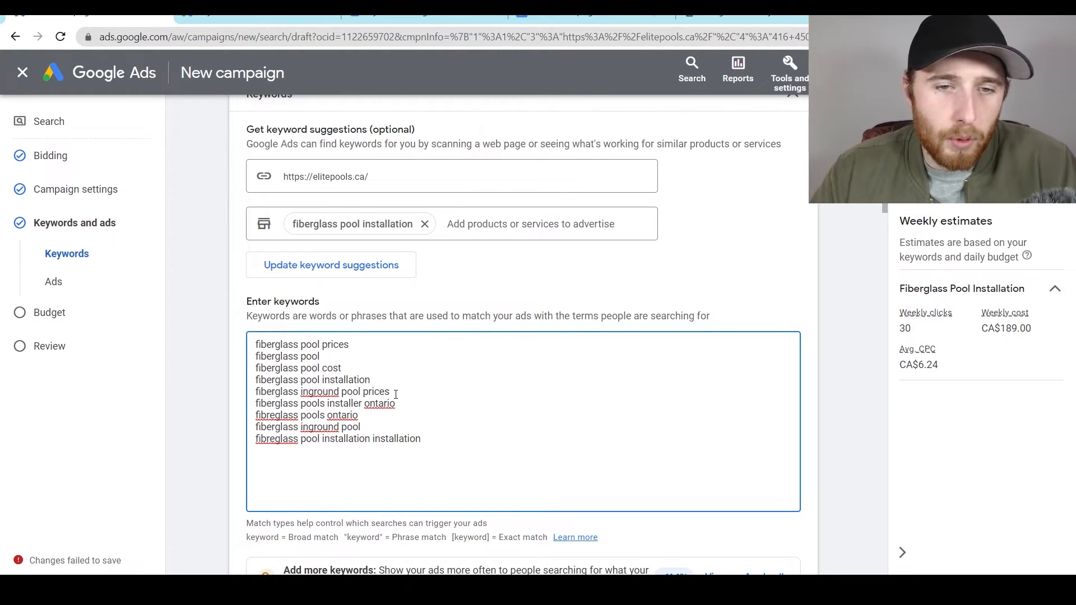
Delete the standalone keyword "fiberglass pool" and its line from the keyword list
{"action": "left_click_drag", "start_coordinate": [376, 385], "coordinate": [256, 359]}
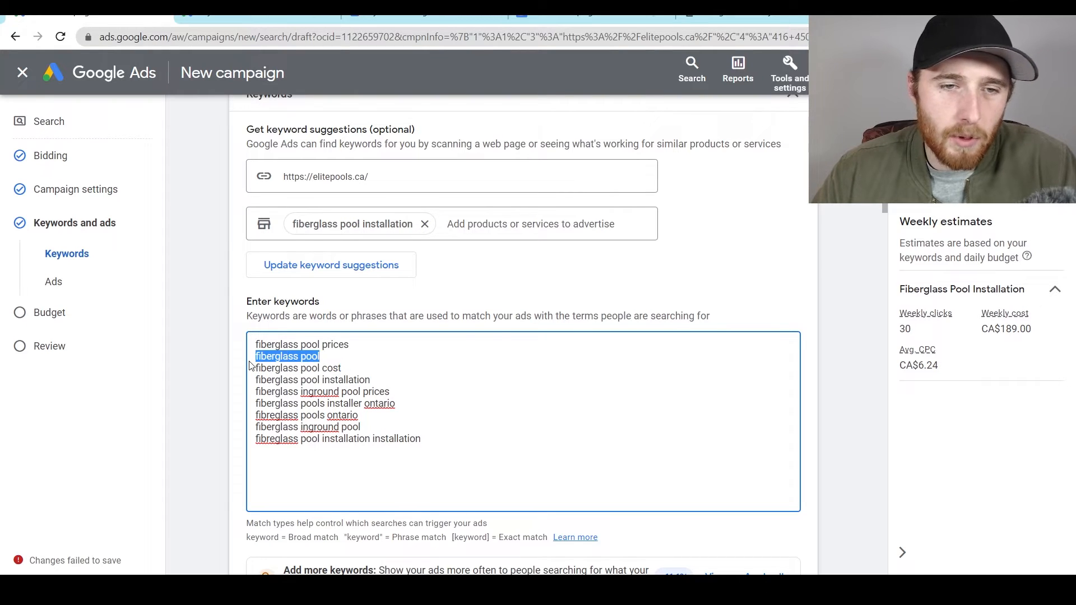
{"action": "key", "text": "BackSpace"}
{"action": "key", "text": "BackSpace"}
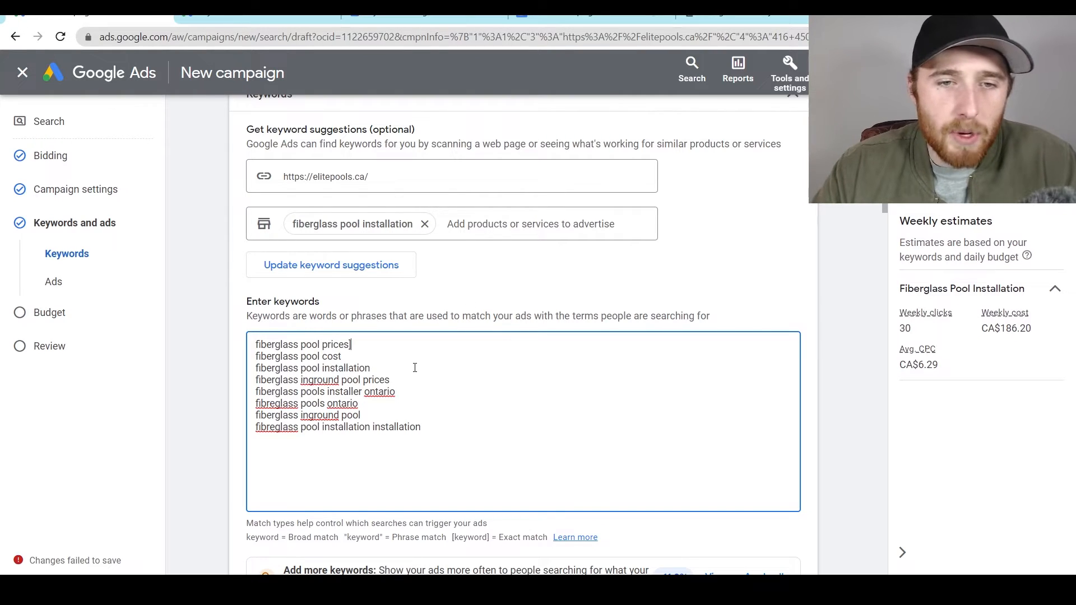
Add a closing square bracket to the end of every keyword in the list
{"action": "type", "text": "]"}
{"action": "key", "text": "Down"}
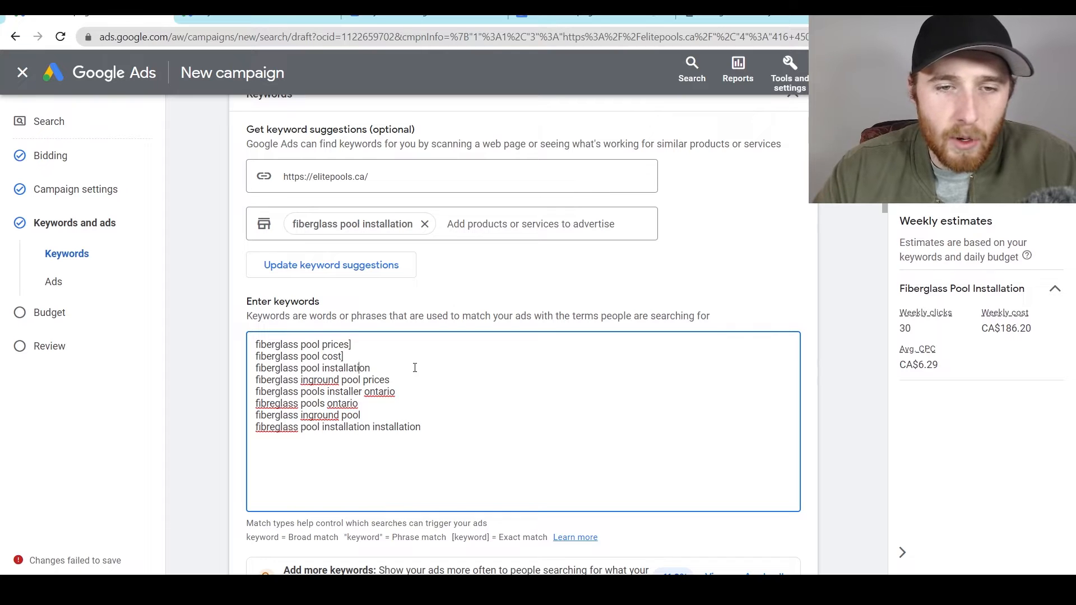
{"action": "type", "text": "]"}
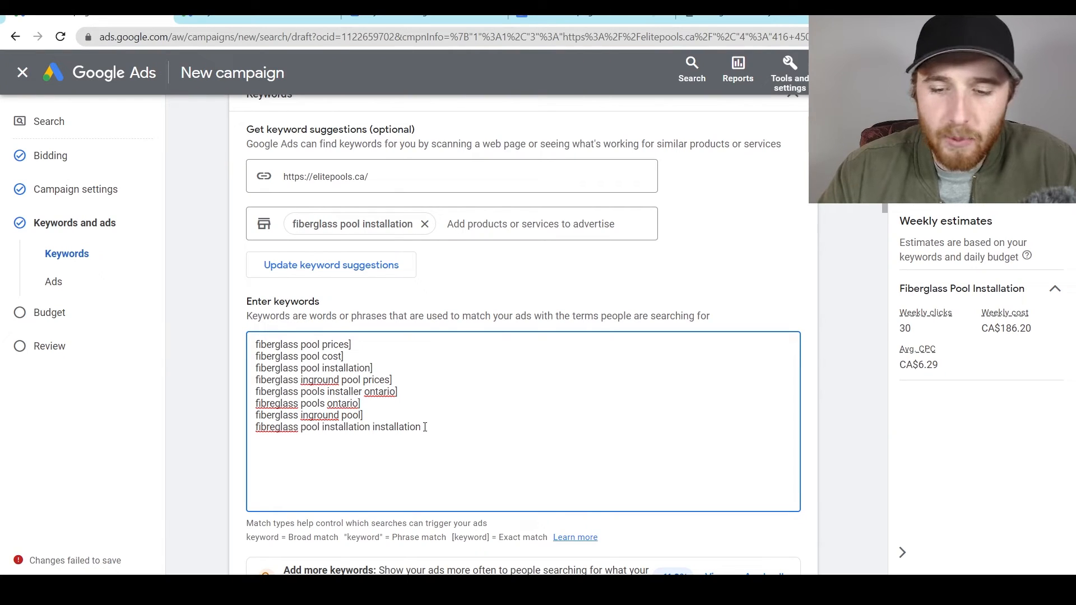
{"action": "type", "text": "]"}
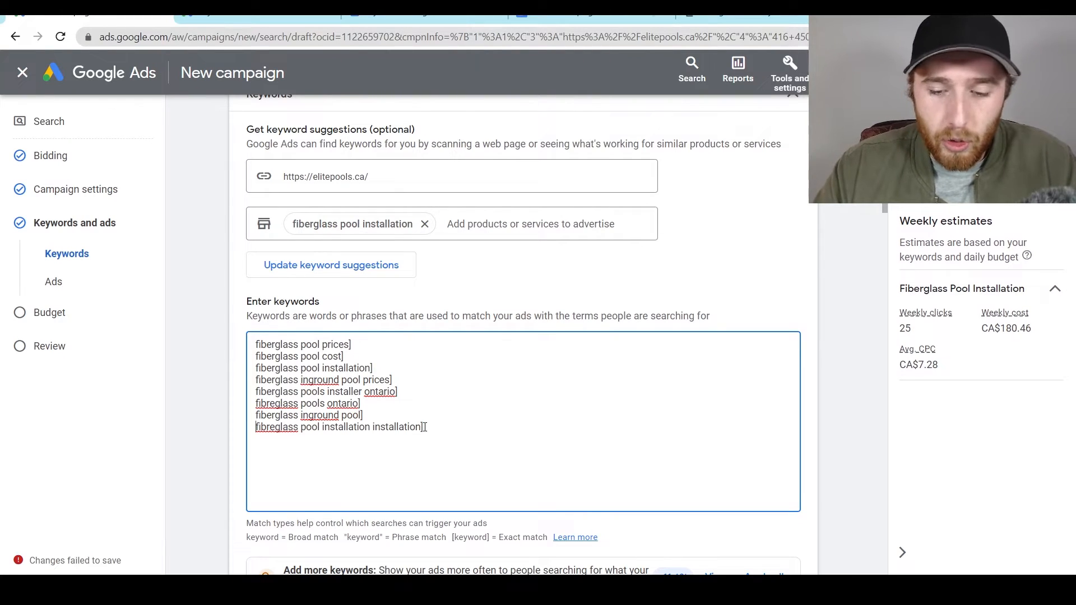
Add an opening square bracket before every keyword so that the whole list uses exact match
{"action": "key", "text": "Home"}
{"action": "type", "text": "["}
{"action": "key", "text": "Up"}
{"action": "type", "text": "["}
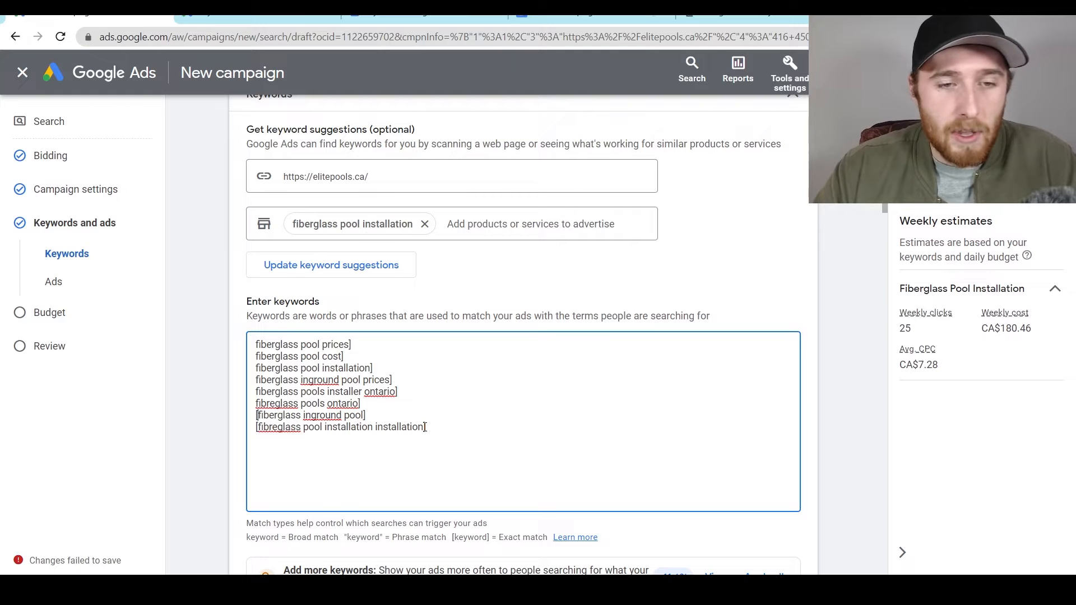
{"action": "key", "text": "Up"}
{"action": "type", "text": "["}
{"action": "key", "text": "Up"}
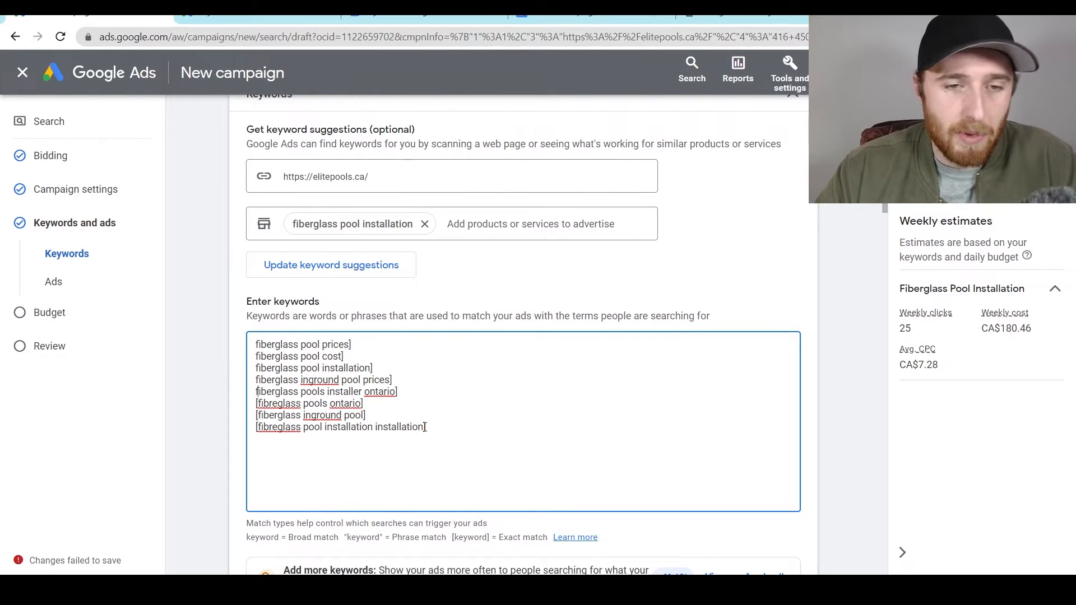
{"action": "type", "text": "["}
{"action": "key", "text": "Up"}
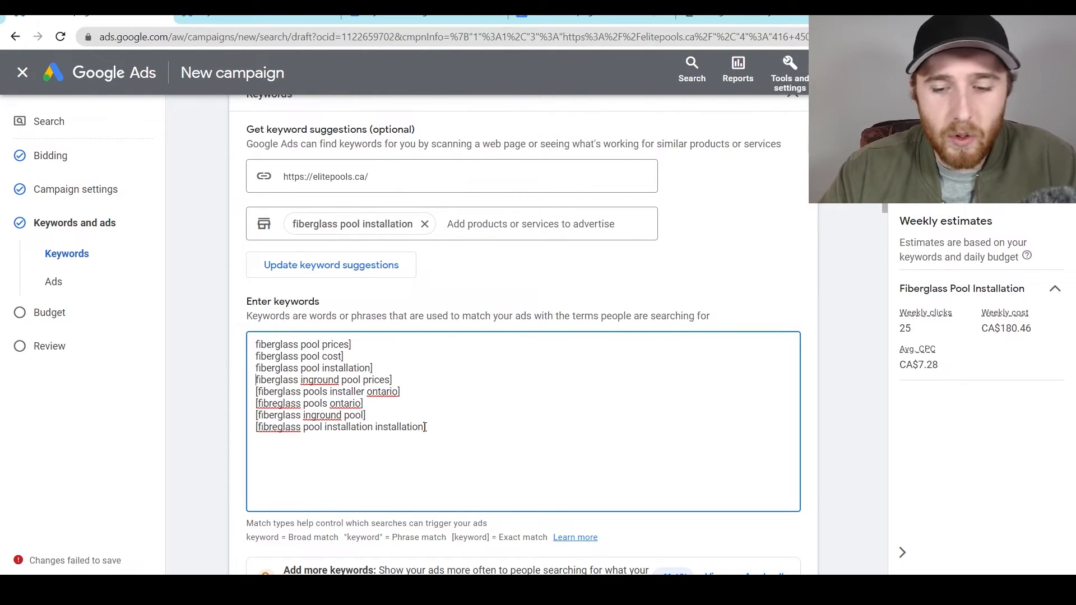
{"action": "type", "text": "["}
{"action": "key", "text": "Up"}
{"action": "type", "text": "["}
{"action": "key", "text": "Up"}
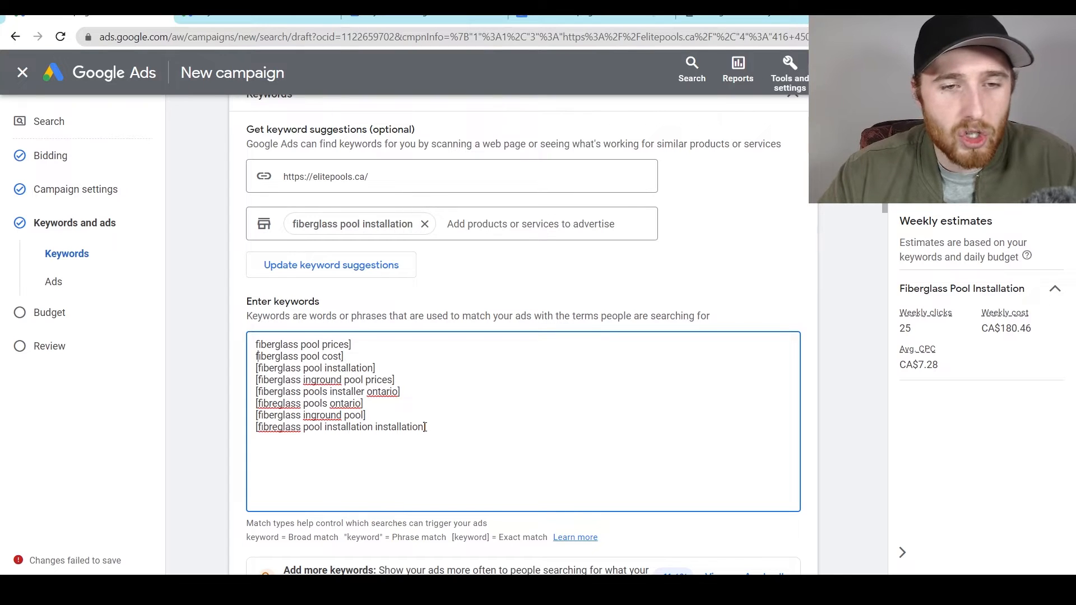
{"action": "type", "text": "["}
{"action": "key", "text": "Up"}
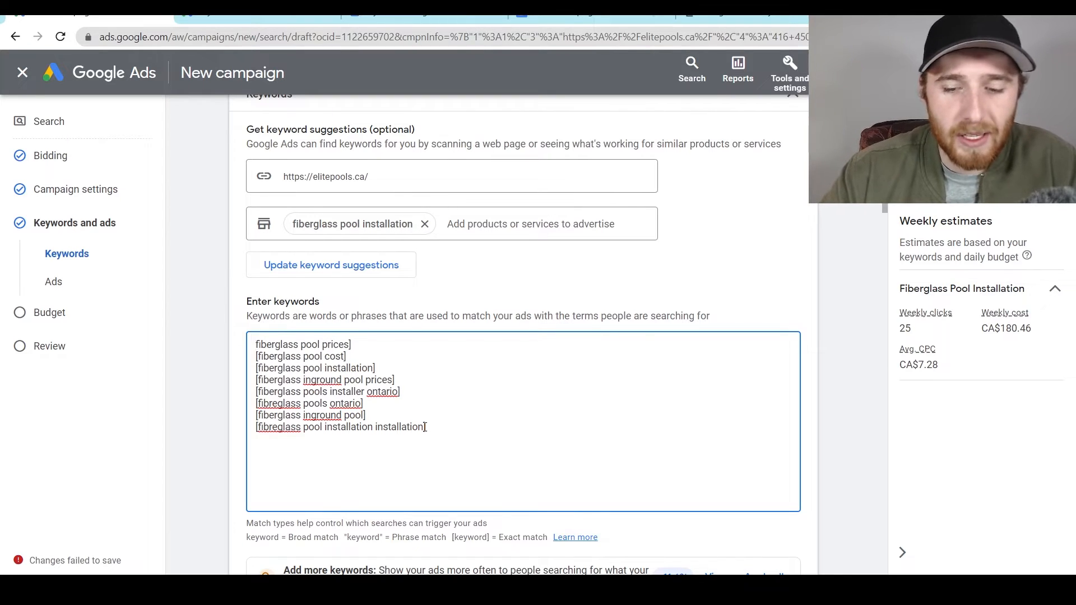
{"action": "type", "text": "["}
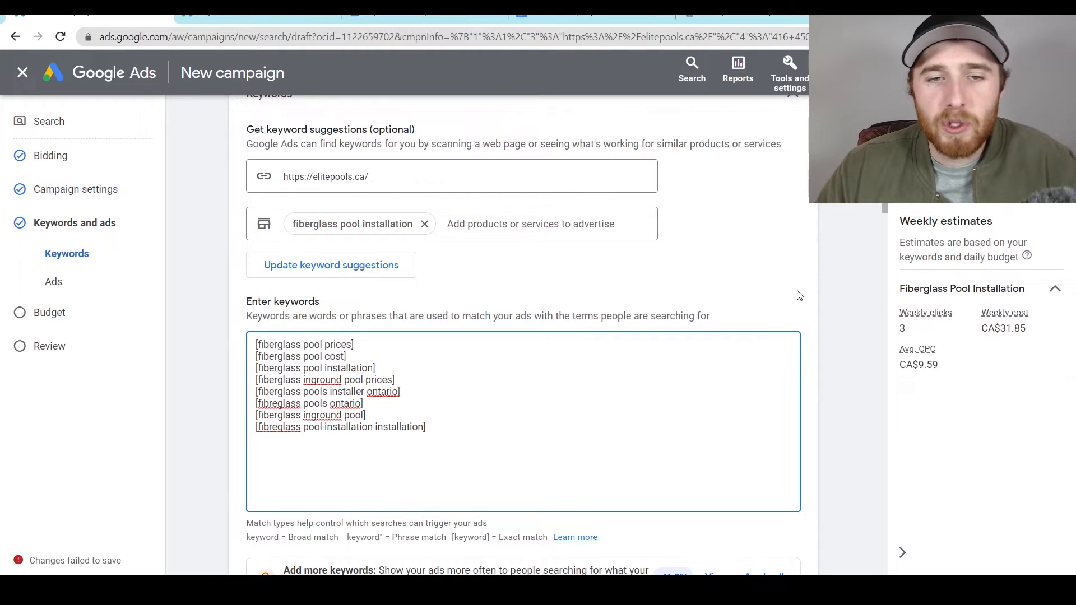
{"action": "left_click", "coordinate": [792, 310]}
Set the ad's display path to "Fiberglass" and "Pool Installers"
{"action": "scroll", "coordinate": [792, 309], "scroll_direction": "down", "scroll_amount": 3}
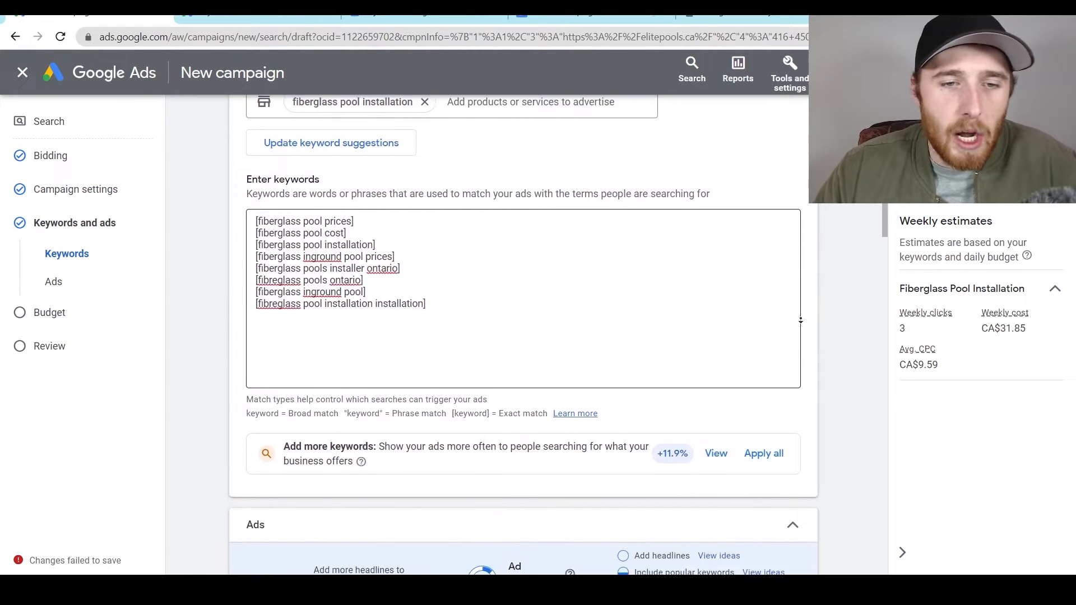
{"action": "scroll", "coordinate": [809, 340], "scroll_direction": "down", "scroll_amount": 2}
{"action": "scroll", "coordinate": [824, 338], "scroll_direction": "up", "scroll_amount": 4}
{"action": "scroll", "coordinate": [840, 336], "scroll_direction": "down", "scroll_amount": 6}
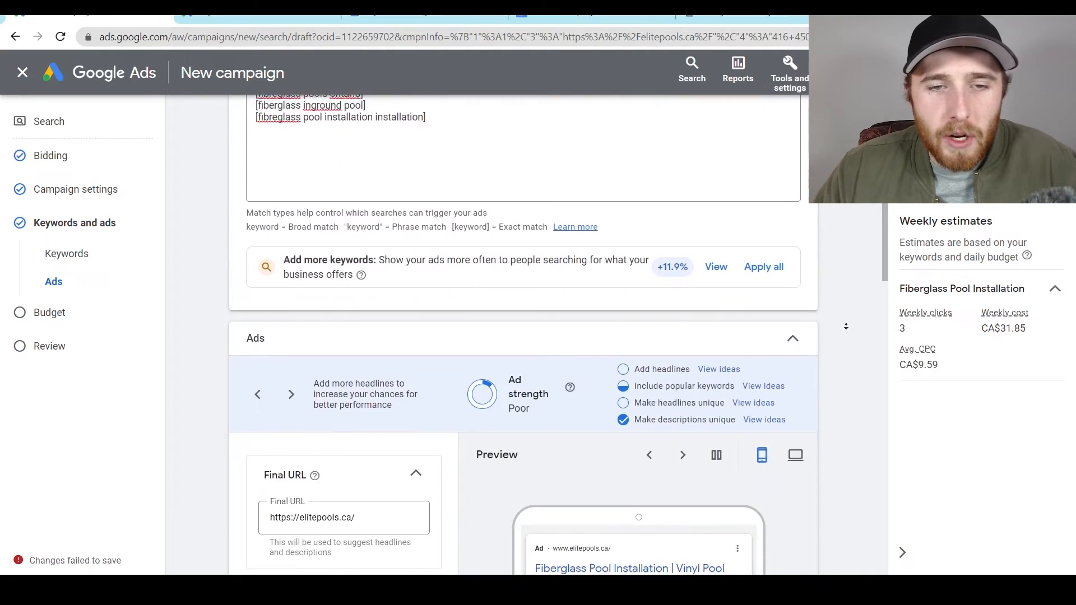
{"action": "scroll", "coordinate": [849, 335], "scroll_direction": "down", "scroll_amount": 2}
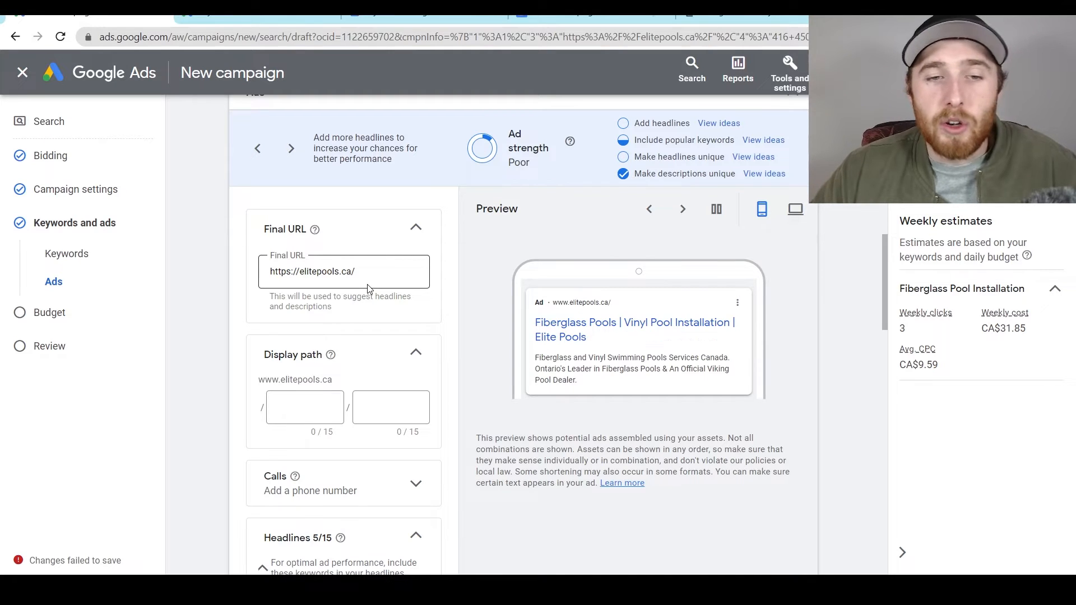
{"action": "left_click", "coordinate": [309, 404]}
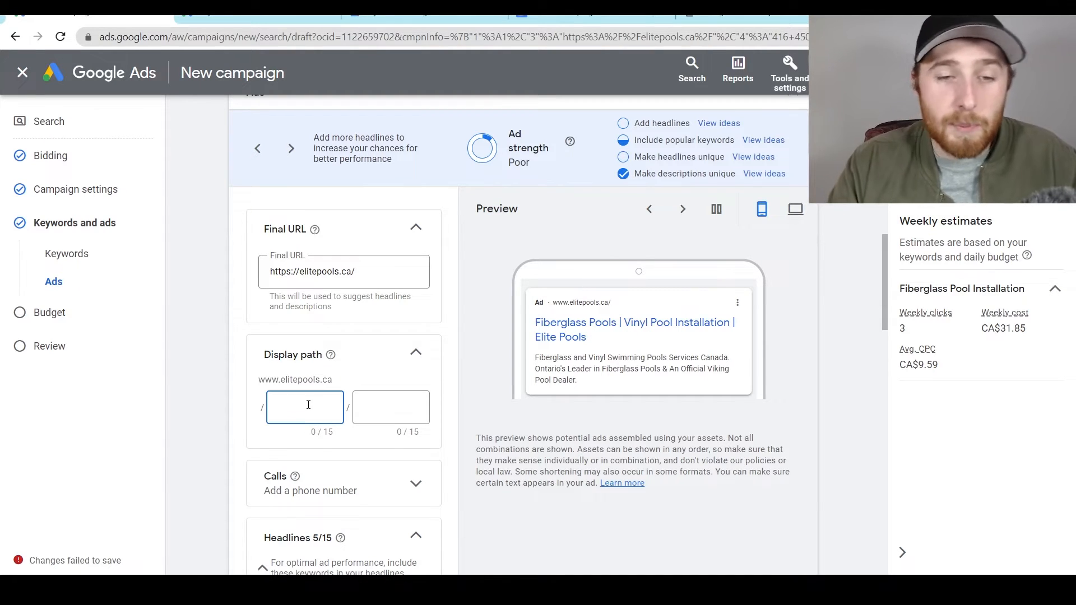
{"action": "type", "text": "F"}
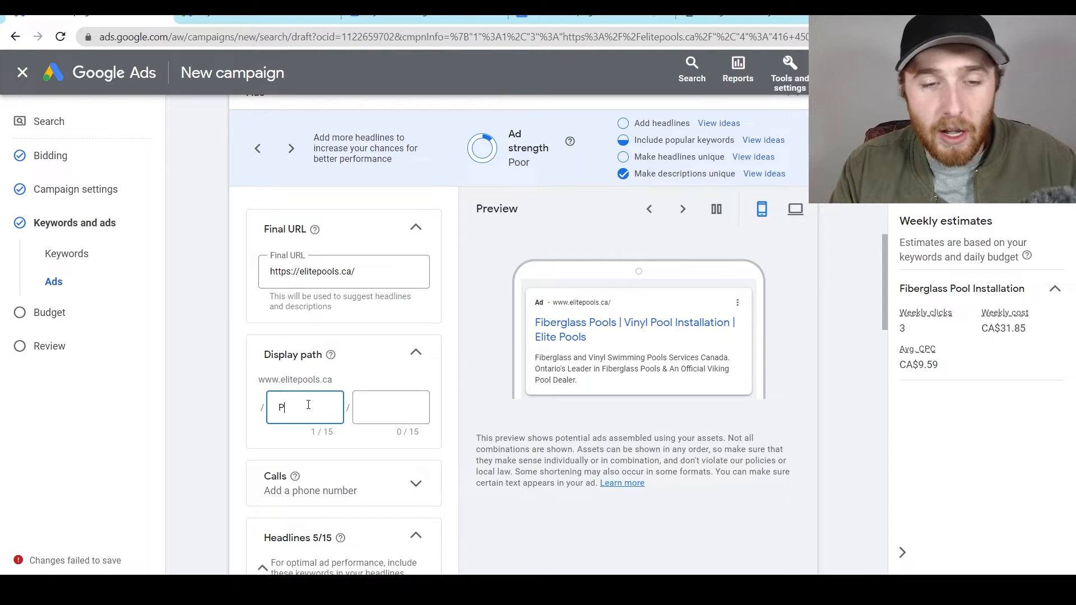
{"action": "key", "text": "BackSpace"}
{"action": "type", "text": "Fiberglass"}
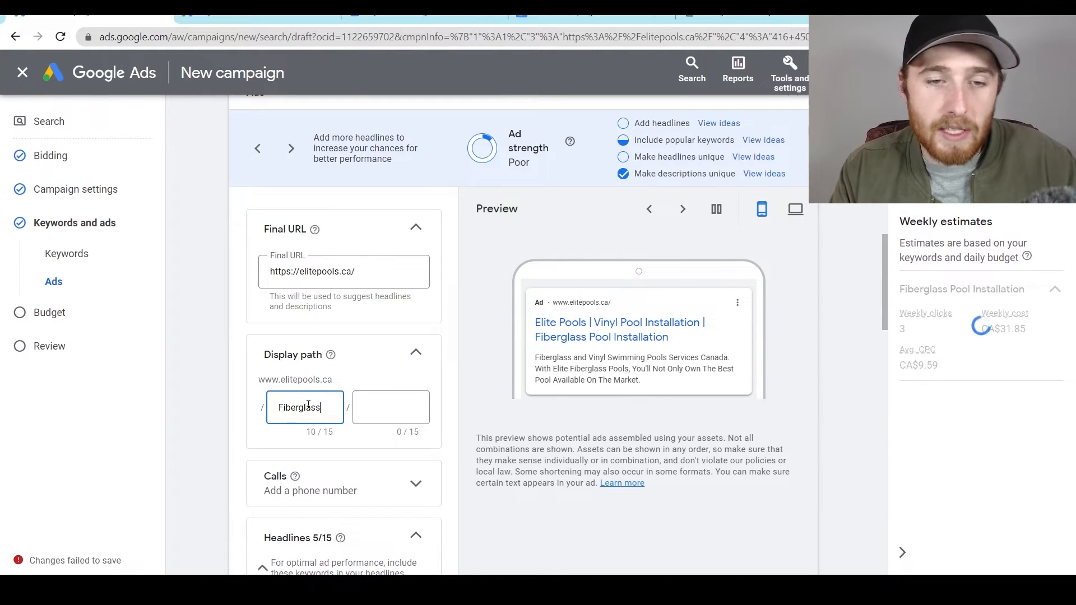
{"action": "key", "text": "Tab"}
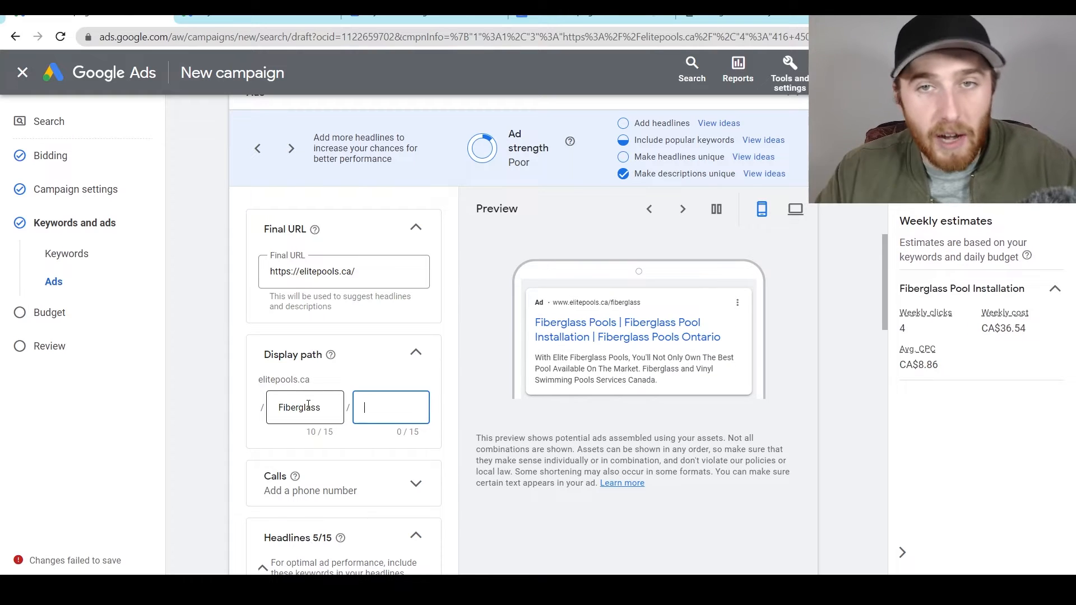
{"action": "type", "text": "Pool "}
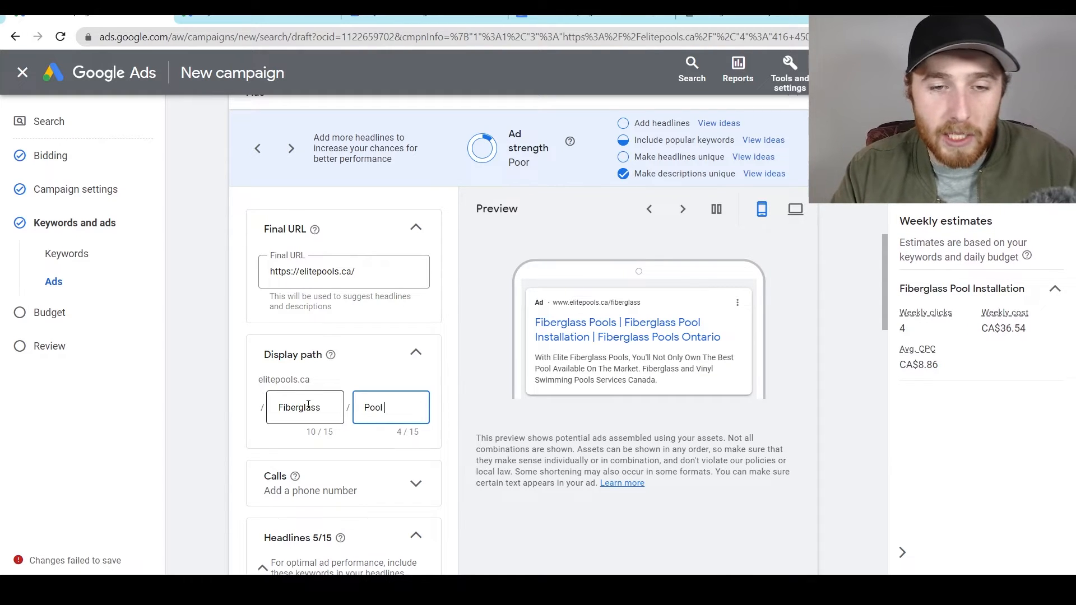
{"action": "type", "text": "Installers"}
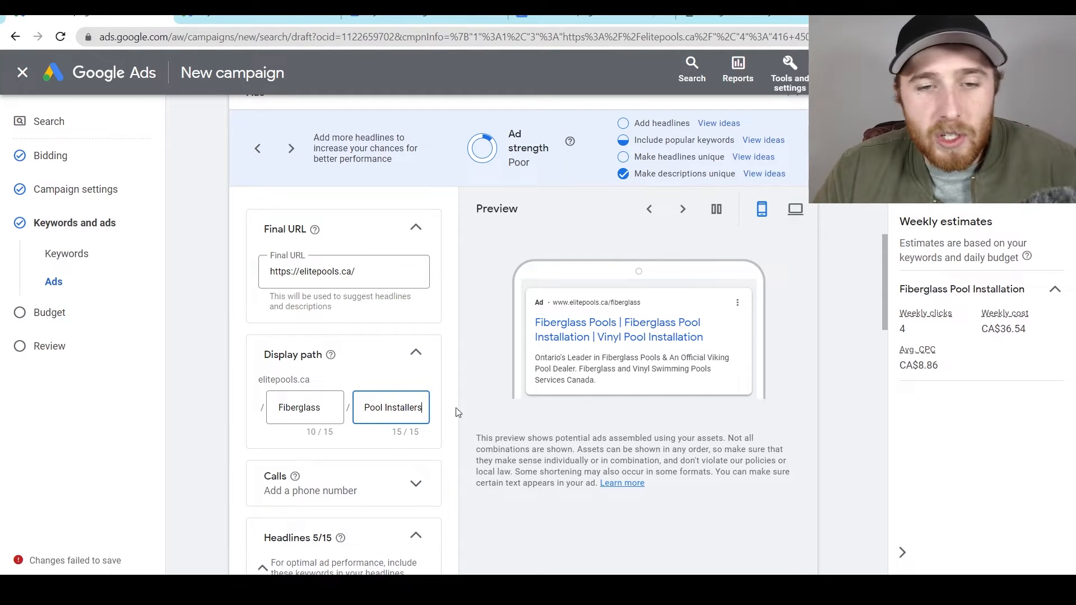
Change the first headline of the ad to "Fiberglass Pool Installation"
{"action": "middle_click", "coordinate": [461, 374]}
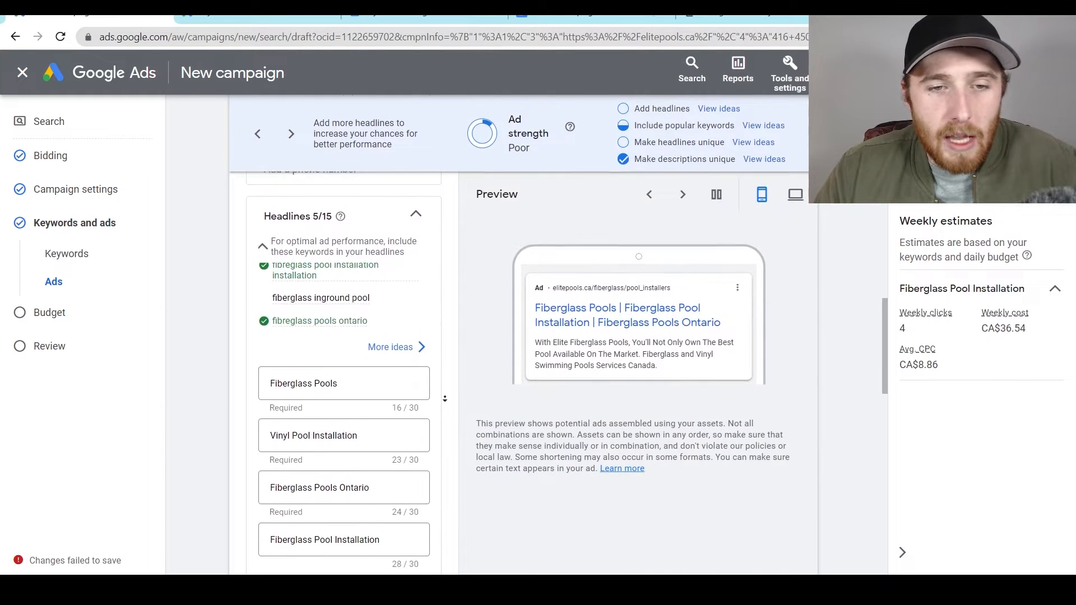
{"action": "middle_click", "coordinate": [445, 399]}
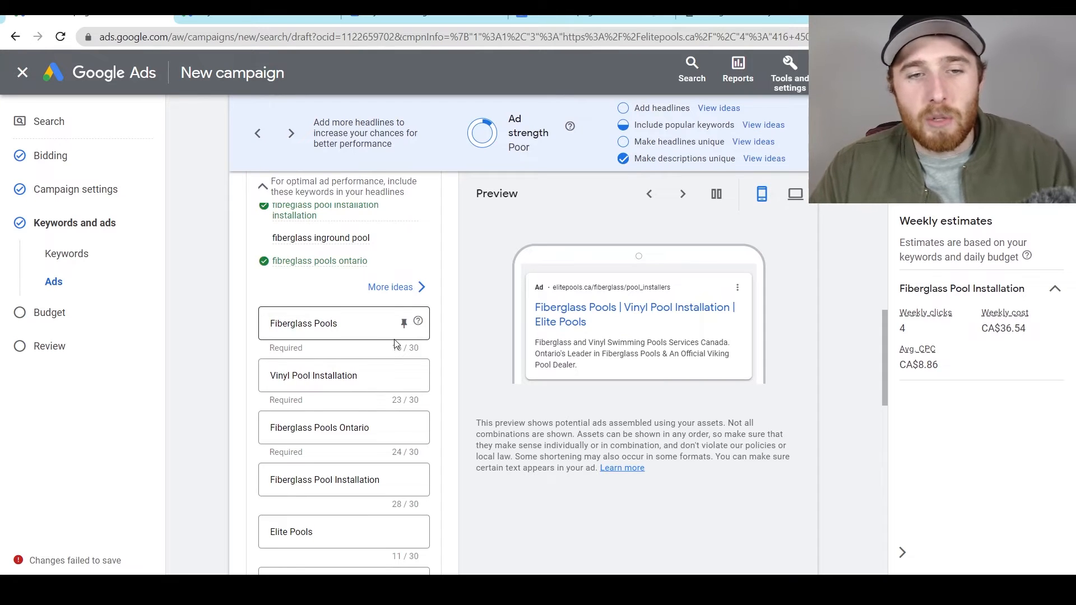
{"action": "left_click", "coordinate": [373, 327]}
{"action": "key", "text": "BackSpace"}
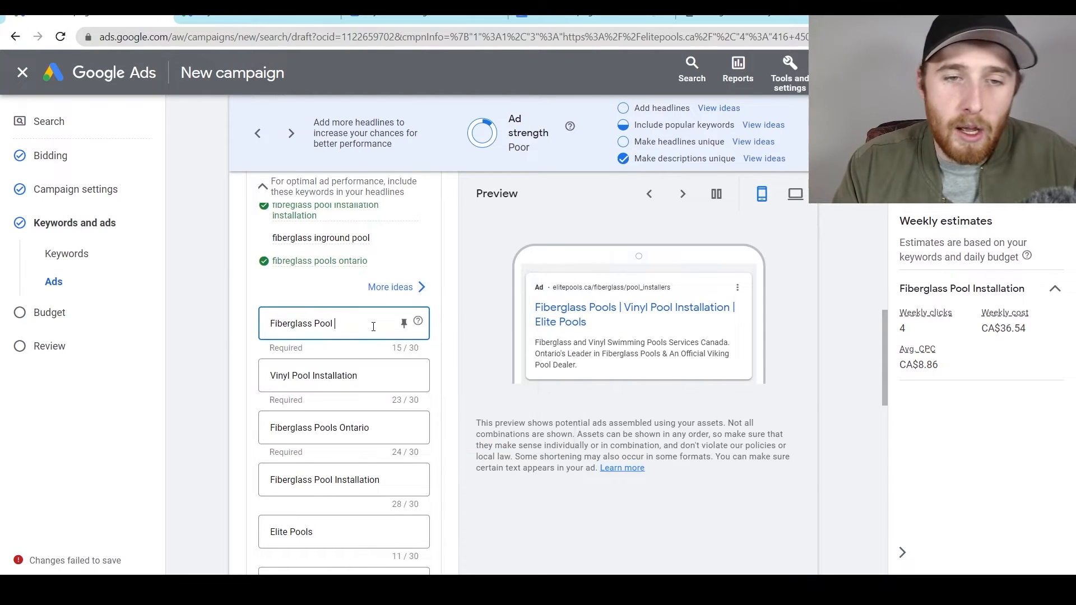
{"action": "type", "text": "Installation"}
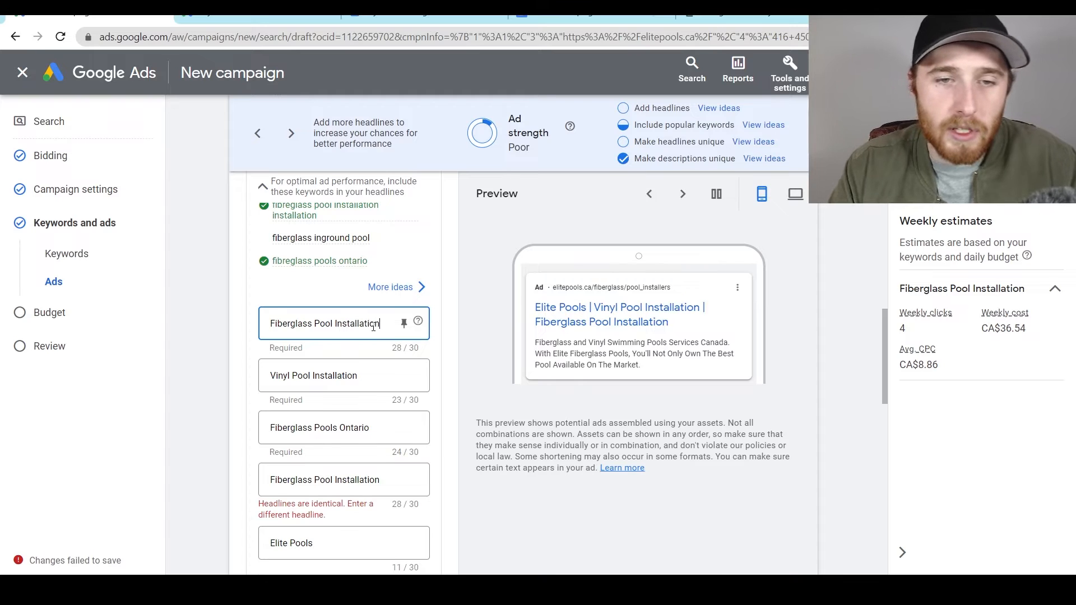
Replace the second headline with a keyword insertion in title case, using the default text "Fiberglass Pool Installers"
{"action": "left_click", "coordinate": [377, 374]}
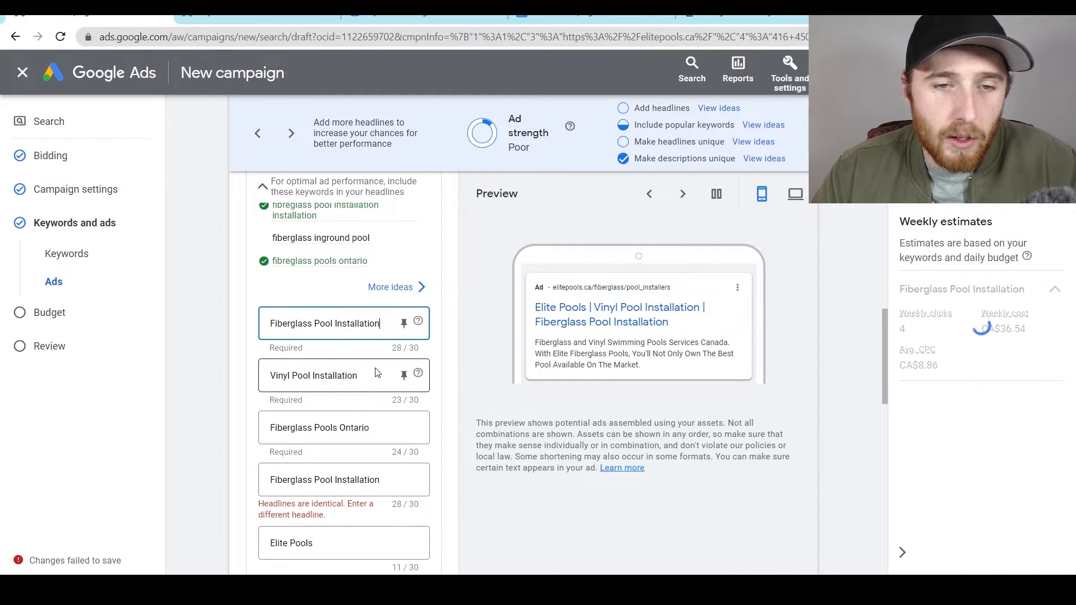
{"action": "left_click_drag", "start_coordinate": [376, 375], "coordinate": [241, 377]}
{"action": "key", "text": "BackSpace"}
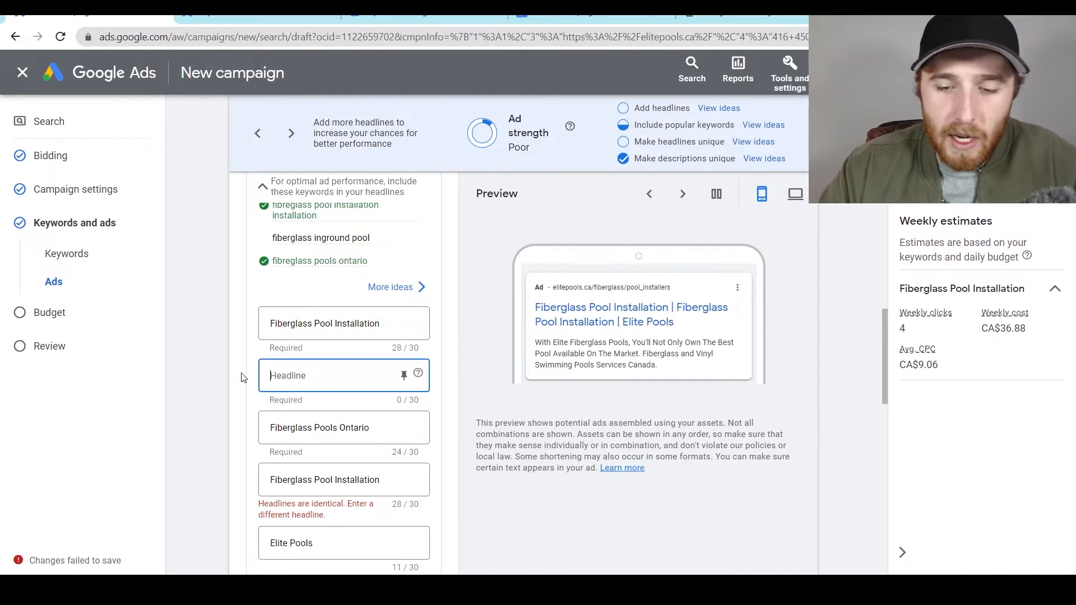
{"action": "type", "text": "{"}
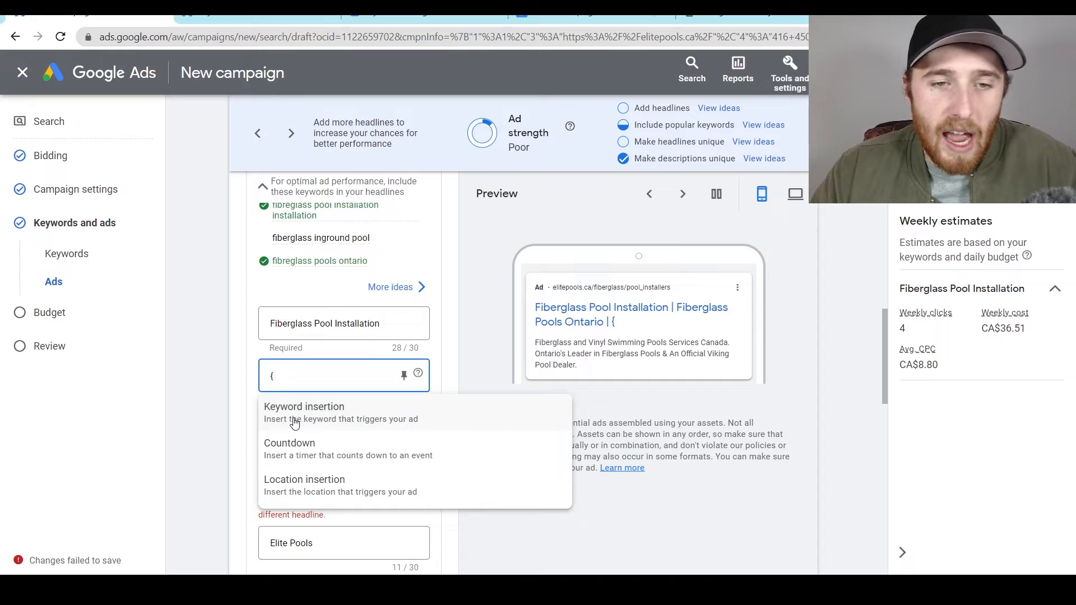
{"action": "left_click", "coordinate": [296, 420]}
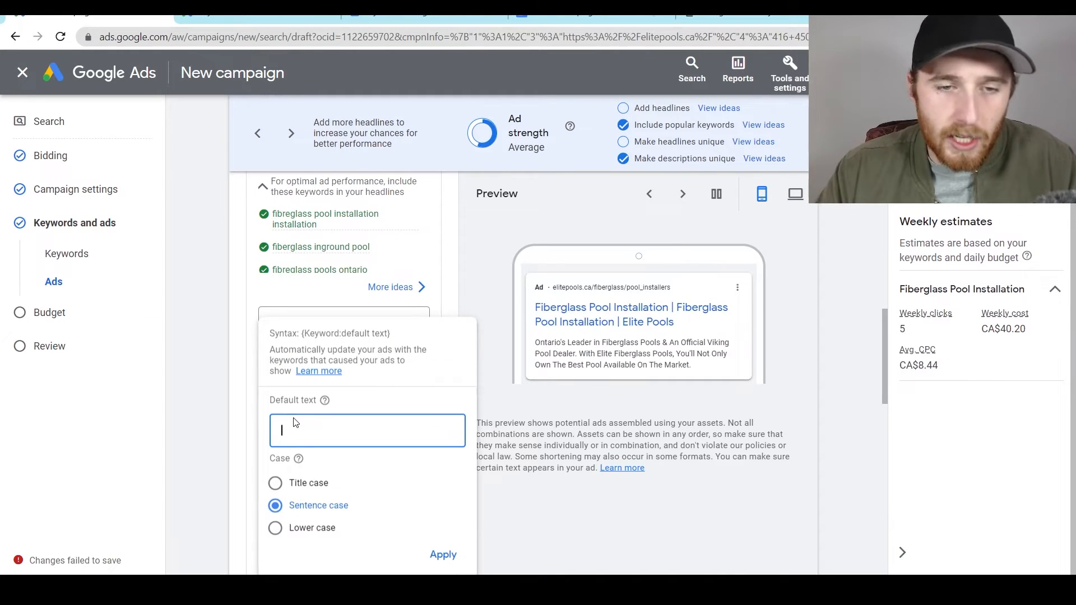
{"action": "left_click", "coordinate": [275, 483]}
{"action": "left_click", "coordinate": [321, 443]}
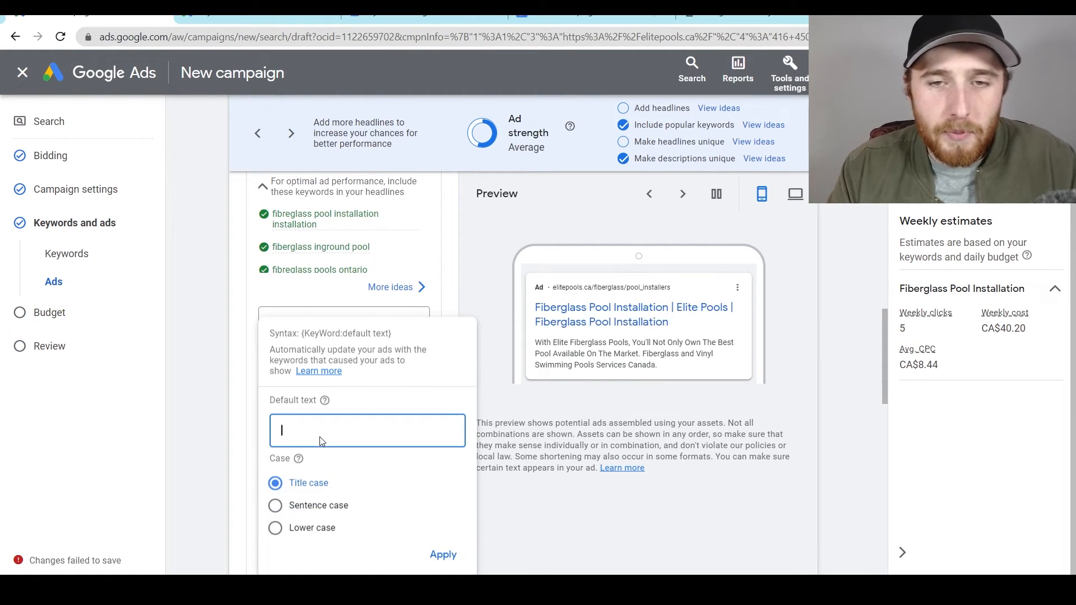
{"action": "type", "text": "Fiberg"}
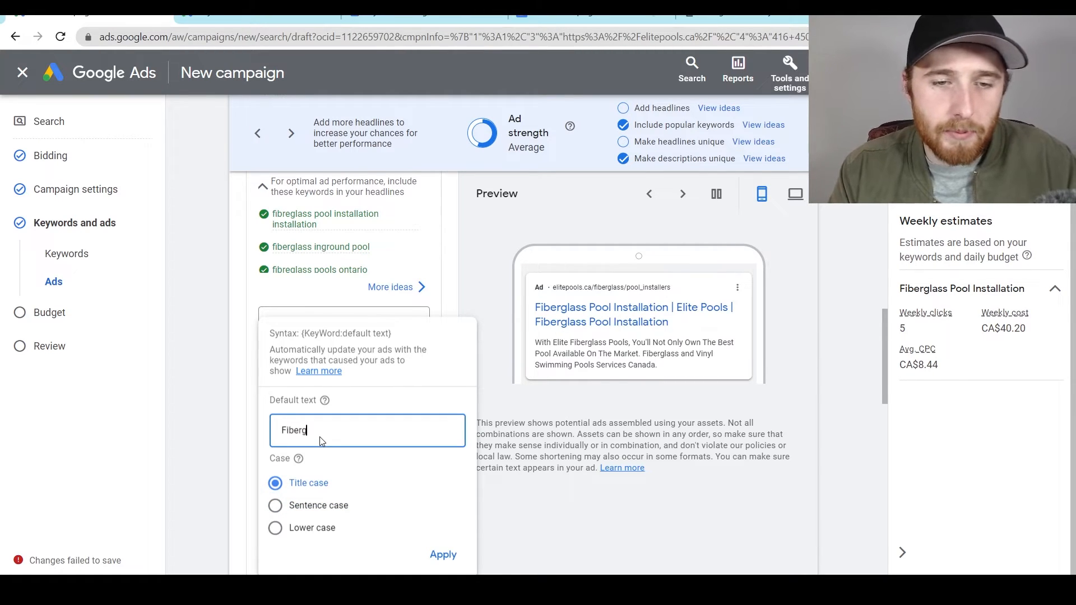
{"action": "type", "text": "lass Pool Ins"}
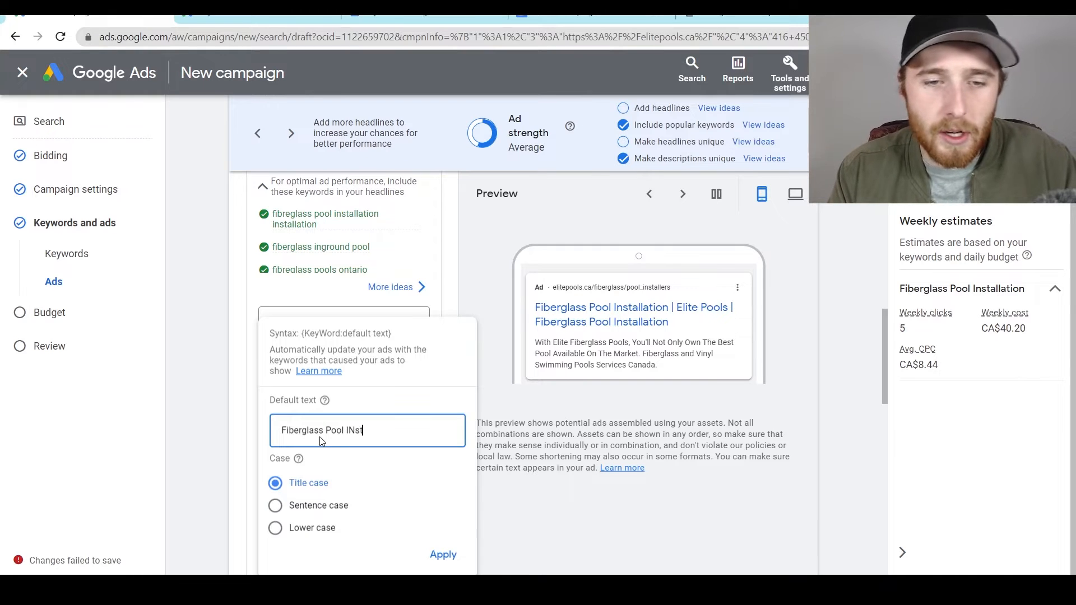
{"action": "type", "text": "tallers"}
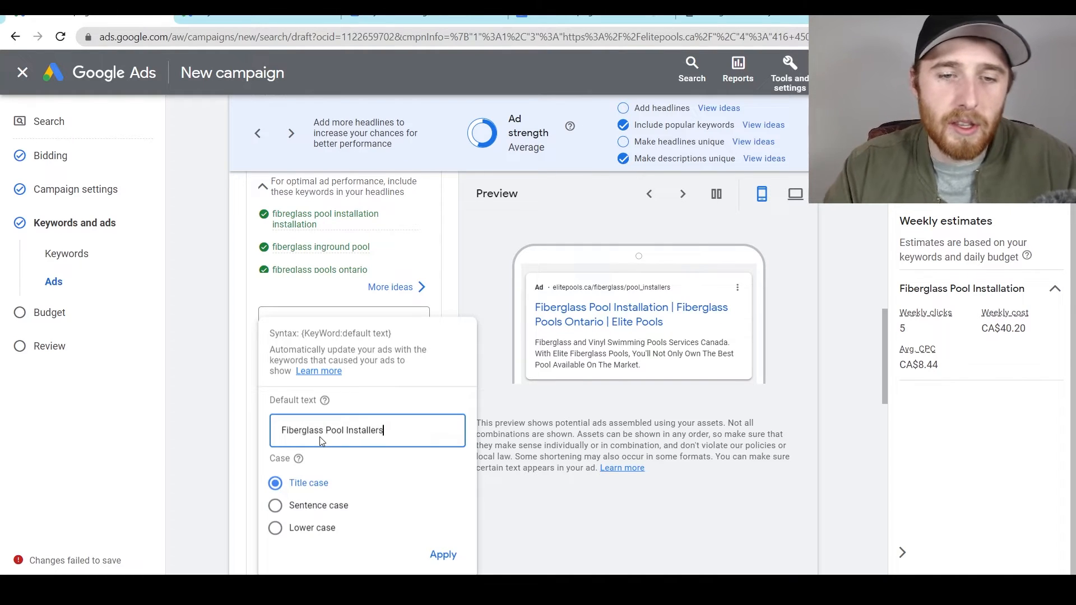
{"action": "left_click", "coordinate": [442, 554]}
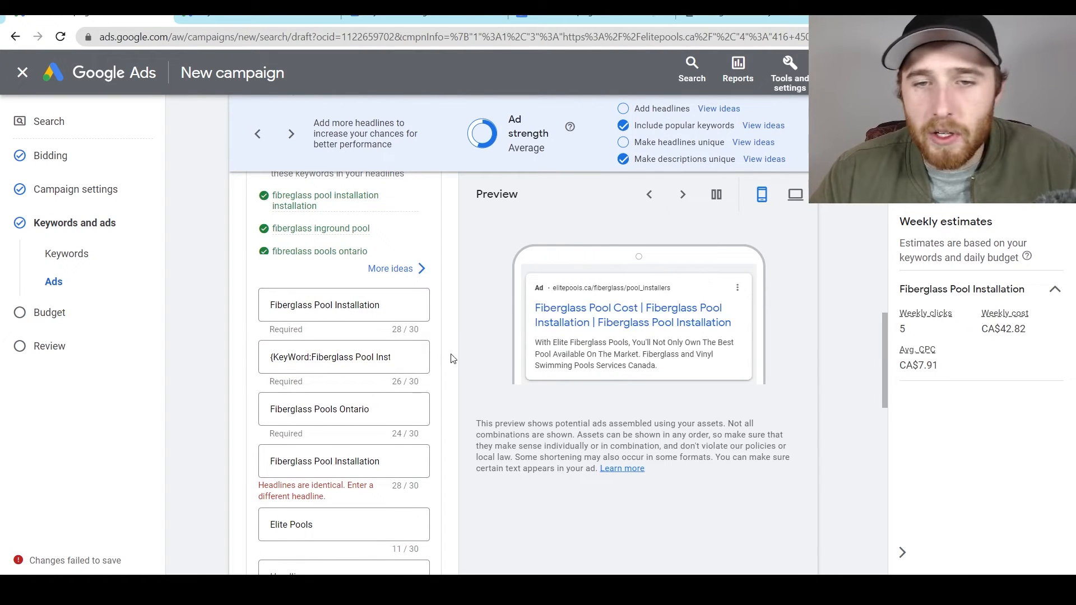
Change the third headline of the ad to "Elite Pools" and the fourth to "Get A Free Quote Now"
{"action": "scroll", "coordinate": [453, 359], "scroll_direction": "down", "scroll_amount": 2}
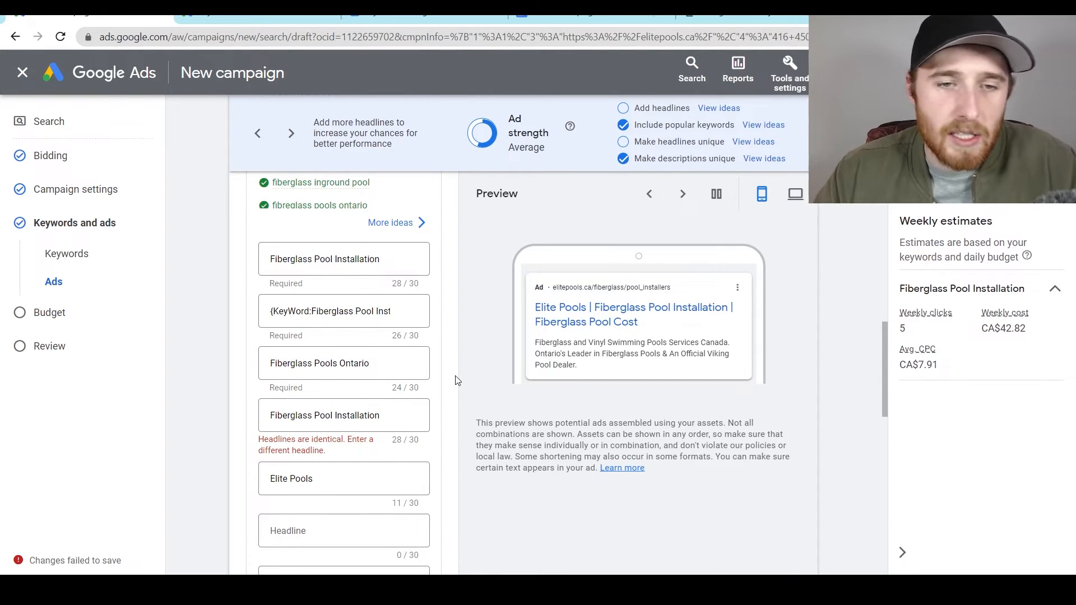
{"action": "left_click_drag", "start_coordinate": [385, 365], "coordinate": [228, 372]}
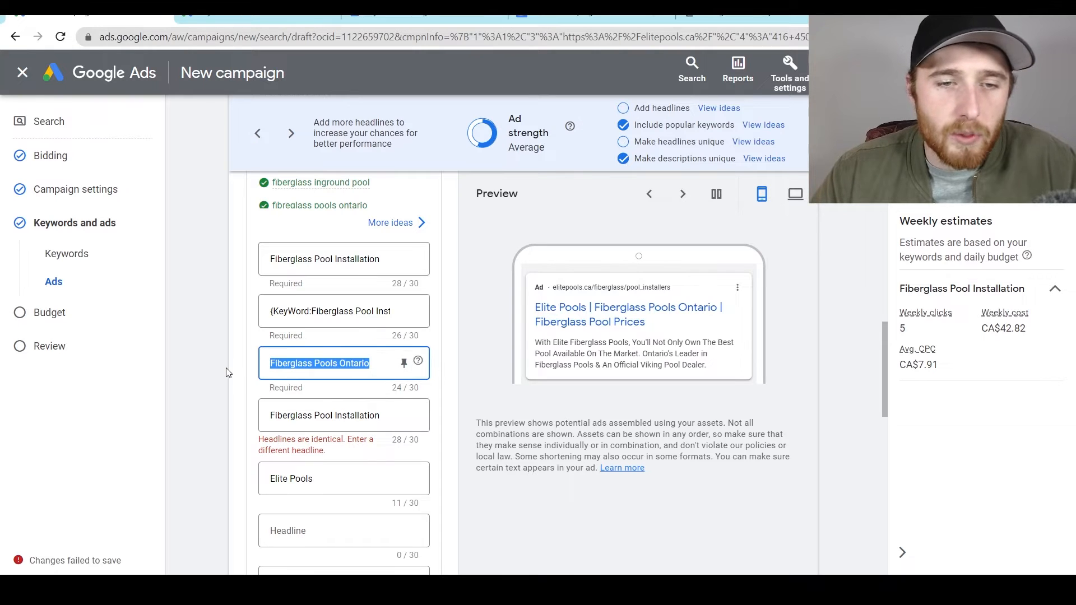
{"action": "type", "text": "Elite Pools"}
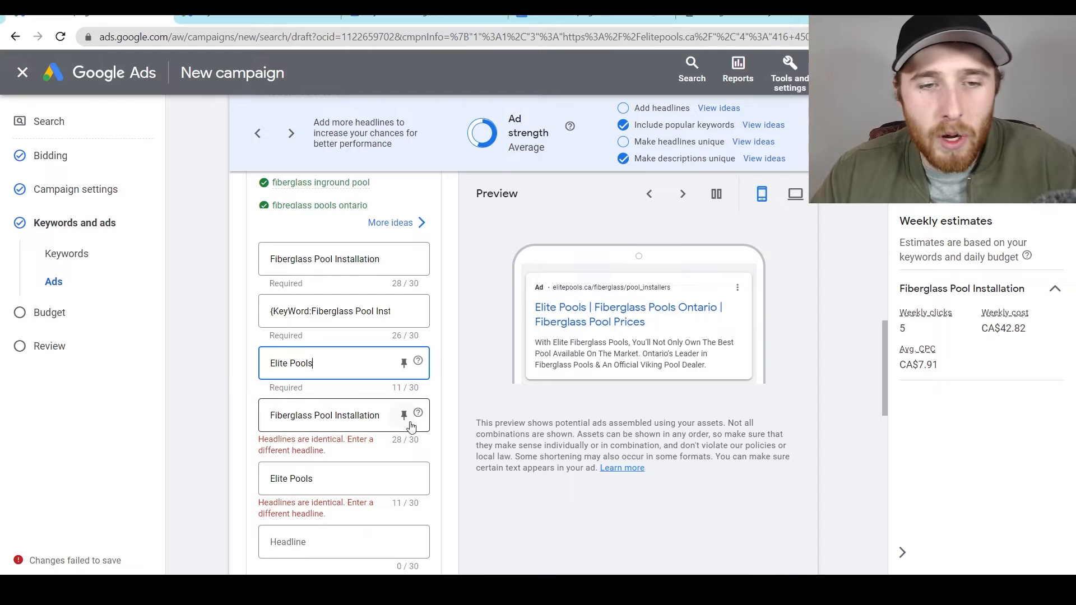
{"action": "left_click_drag", "start_coordinate": [386, 418], "coordinate": [232, 402]}
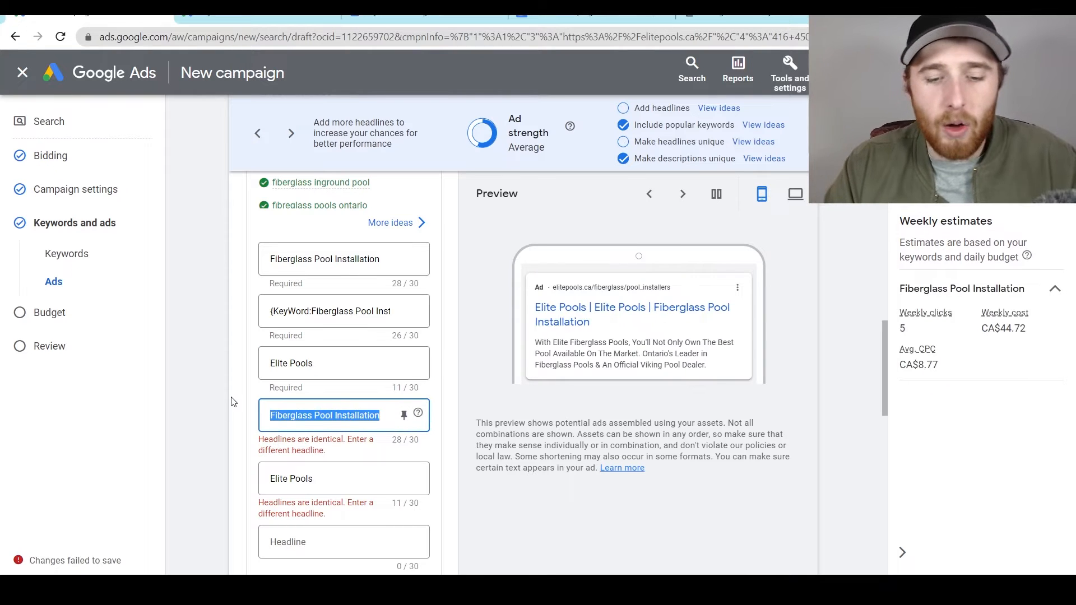
{"action": "type", "text": "Get A "}
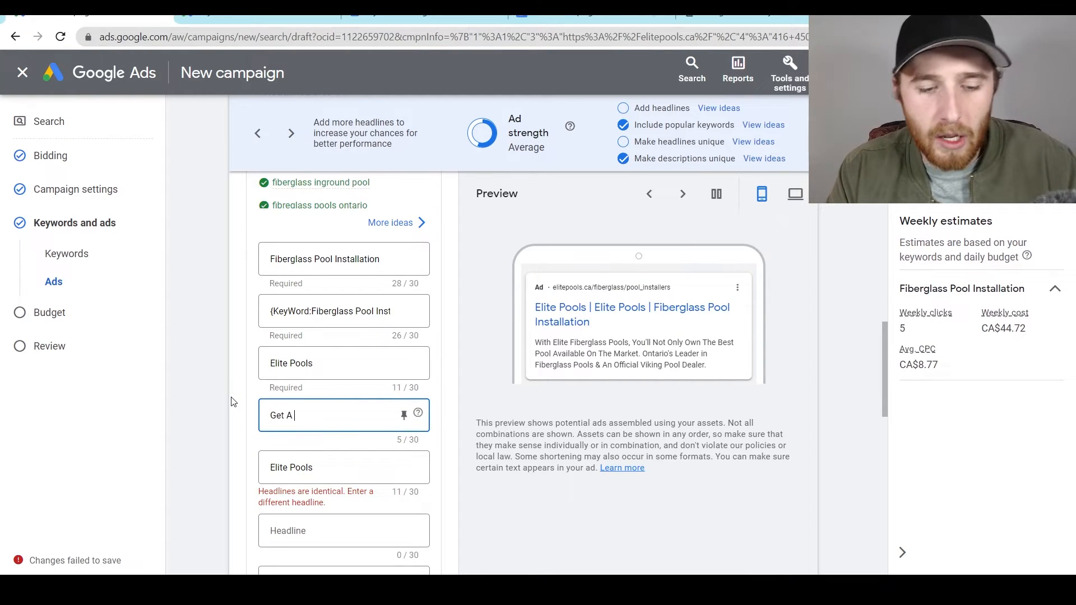
{"action": "type", "text": "Free Quot"}
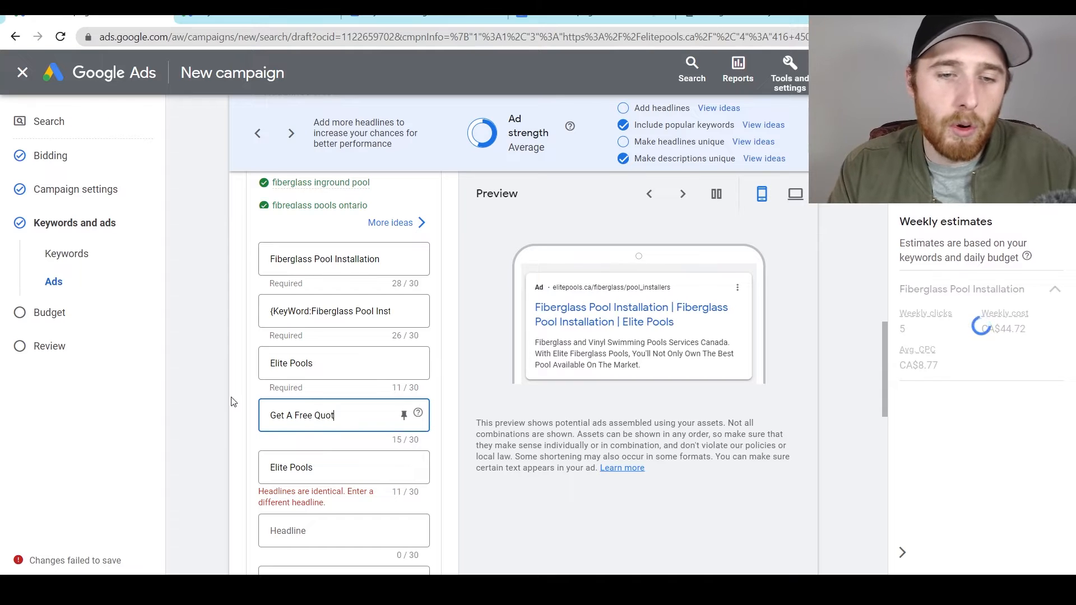
{"action": "type", "text": "e Now"}
Replace the duplicate fifth headline with "Get An Assessment Now"
{"action": "left_click", "coordinate": [310, 465]}
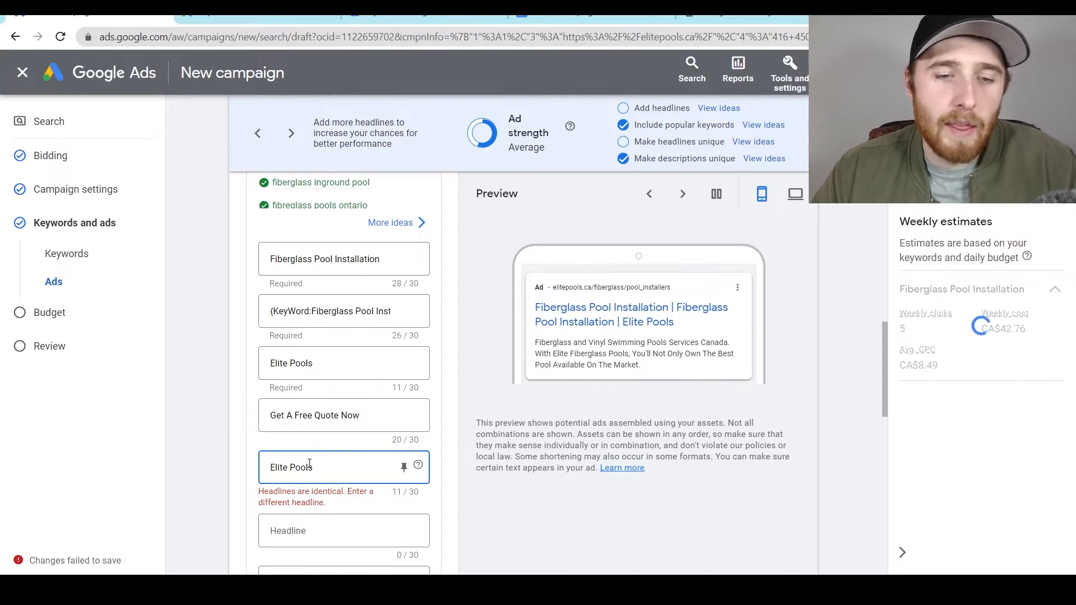
{"action": "middle_click", "coordinate": [497, 367]}
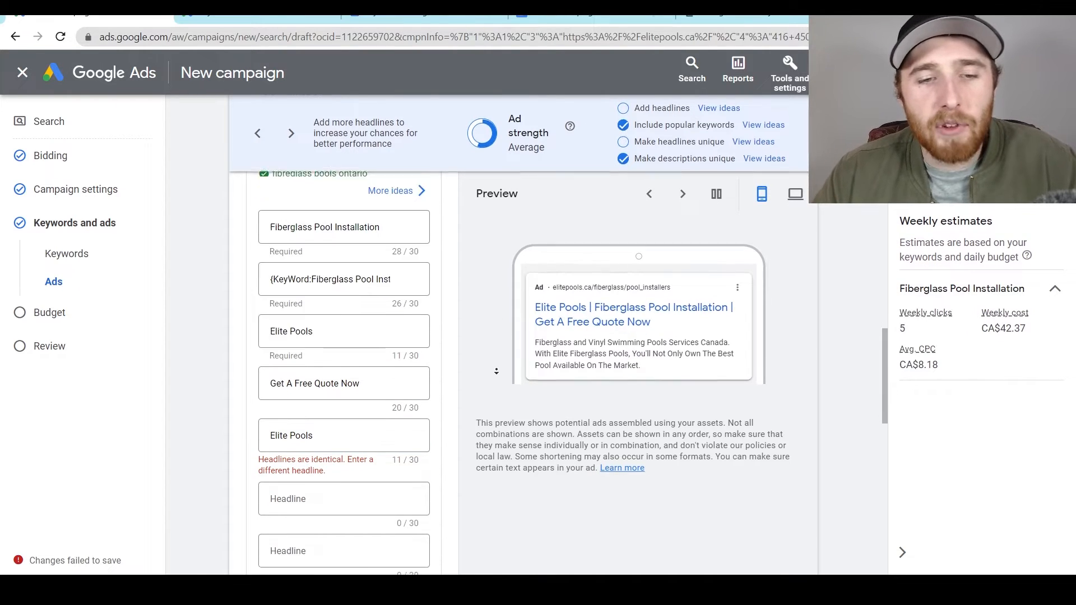
{"action": "scroll", "coordinate": [496, 370], "scroll_direction": "down", "scroll_amount": 1}
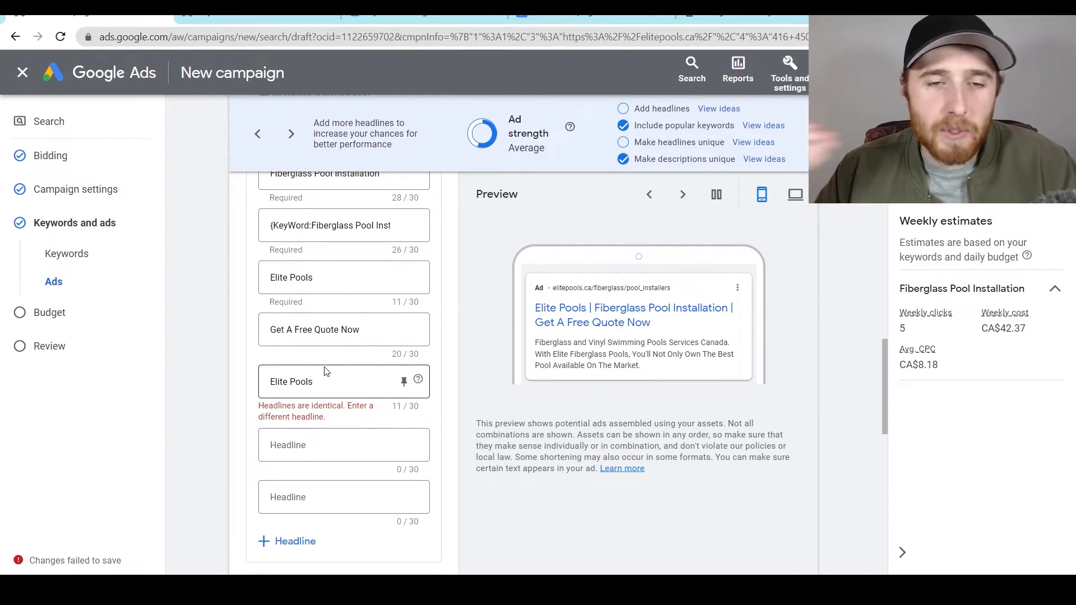
{"action": "triple_click", "coordinate": [361, 379]}
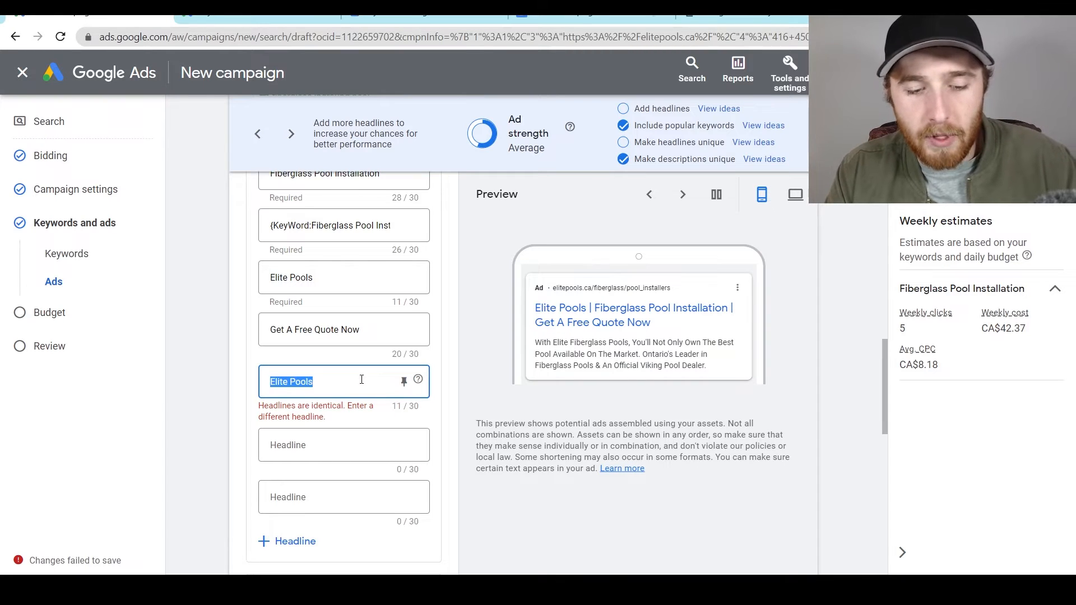
{"action": "type", "text": "Get A Asss"}
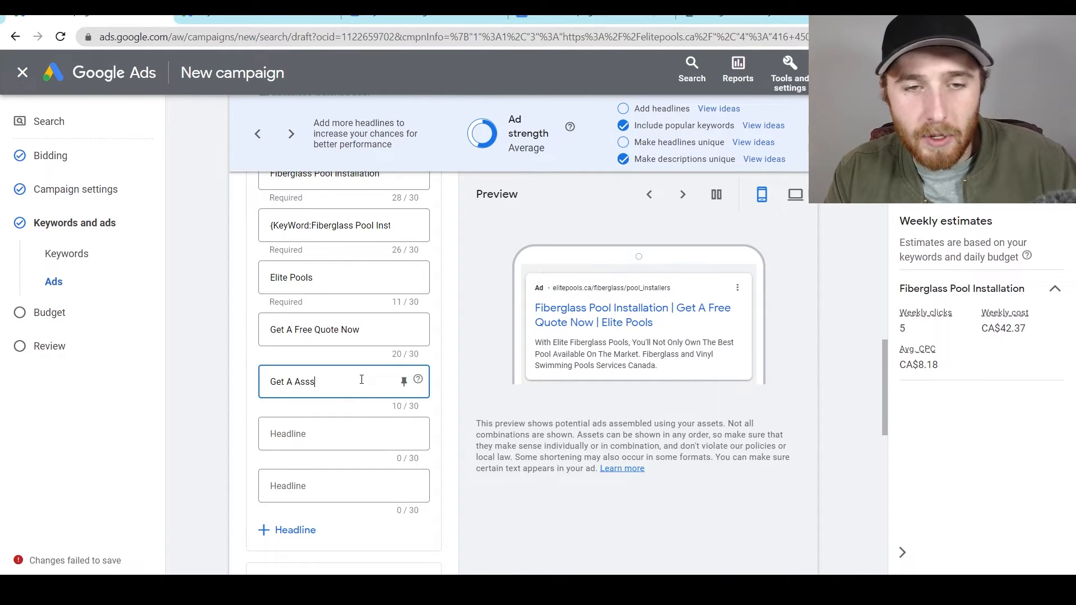
{"action": "type", "text": "ssment Now"}
{"action": "left_click", "coordinate": [298, 381]}
{"action": "type", "text": "n"}
Add "2 Year Warranty" as the sixth headline and "Certified Installers" as the seventh
{"action": "left_click", "coordinate": [348, 430]}
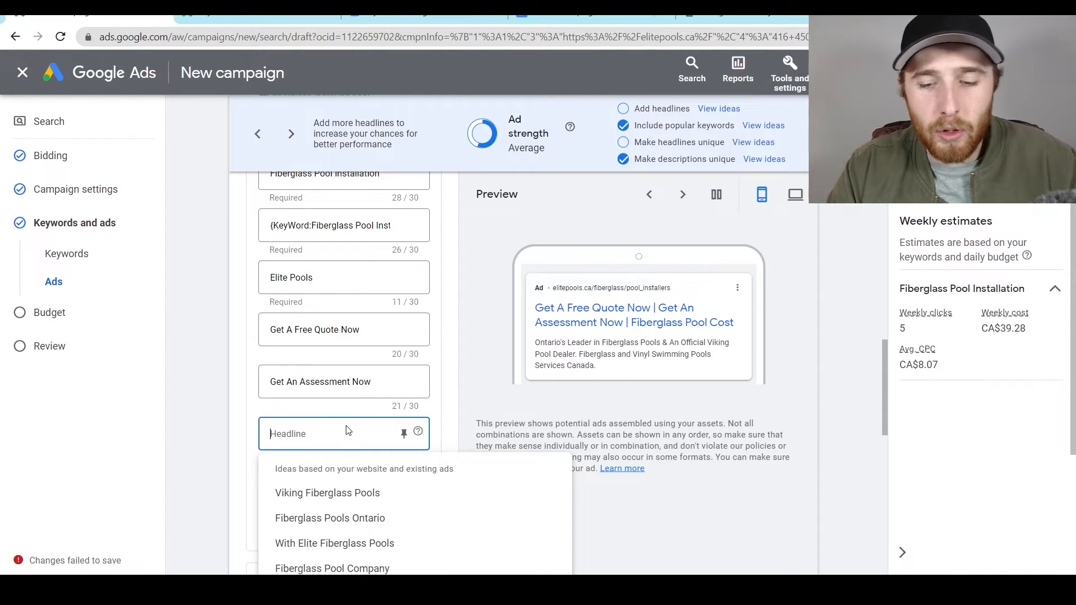
{"action": "type", "text": "2 Year"}
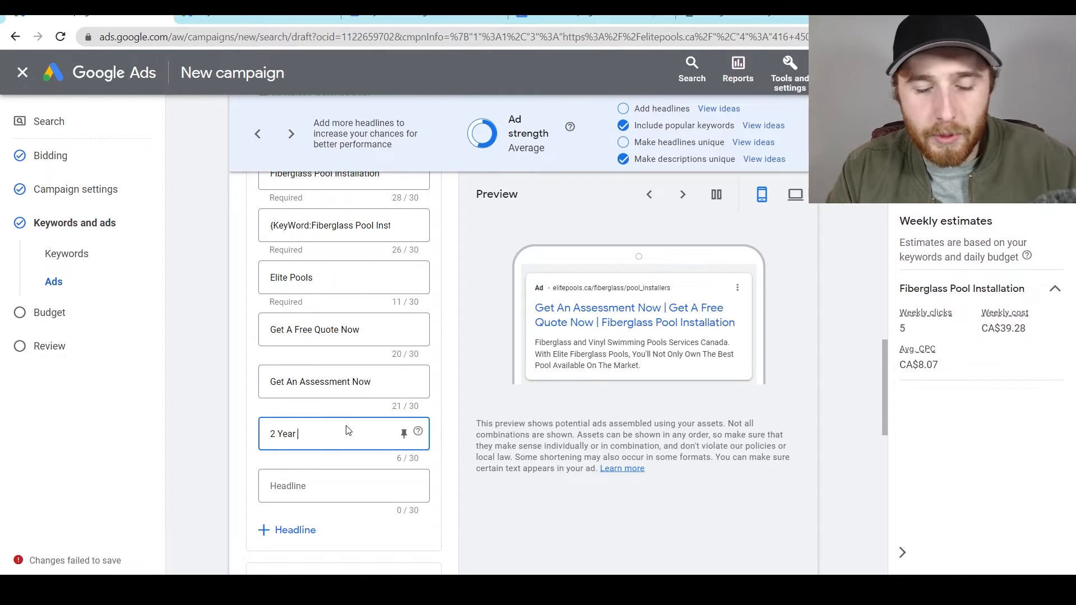
{"action": "type", "text": " Warranty"}
{"action": "left_click", "coordinate": [348, 490]}
{"action": "type", "text": "Ce"}
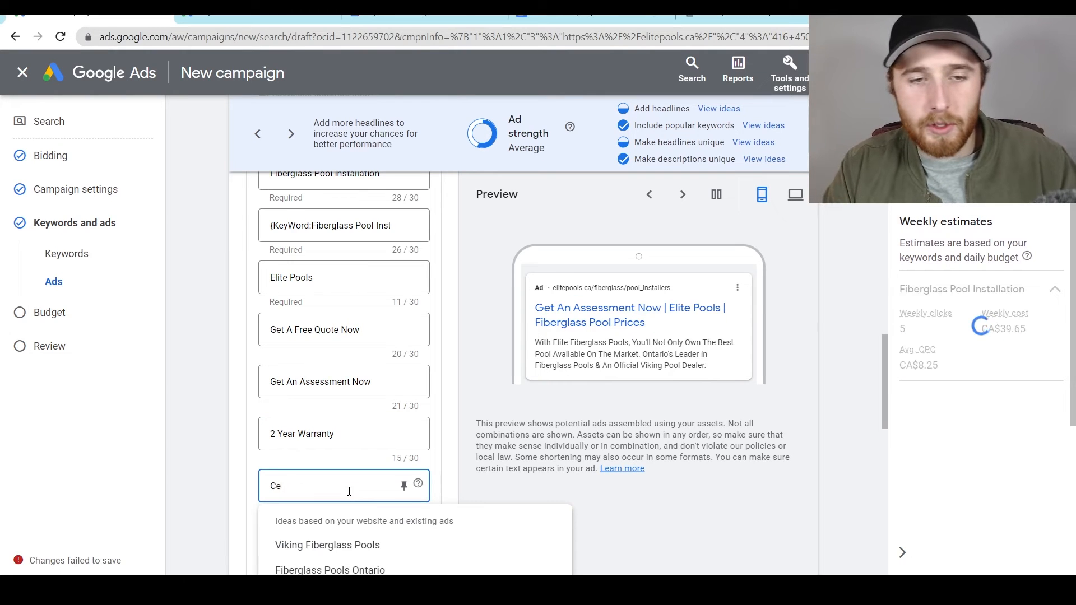
{"action": "type", "text": "rtified Installers"}
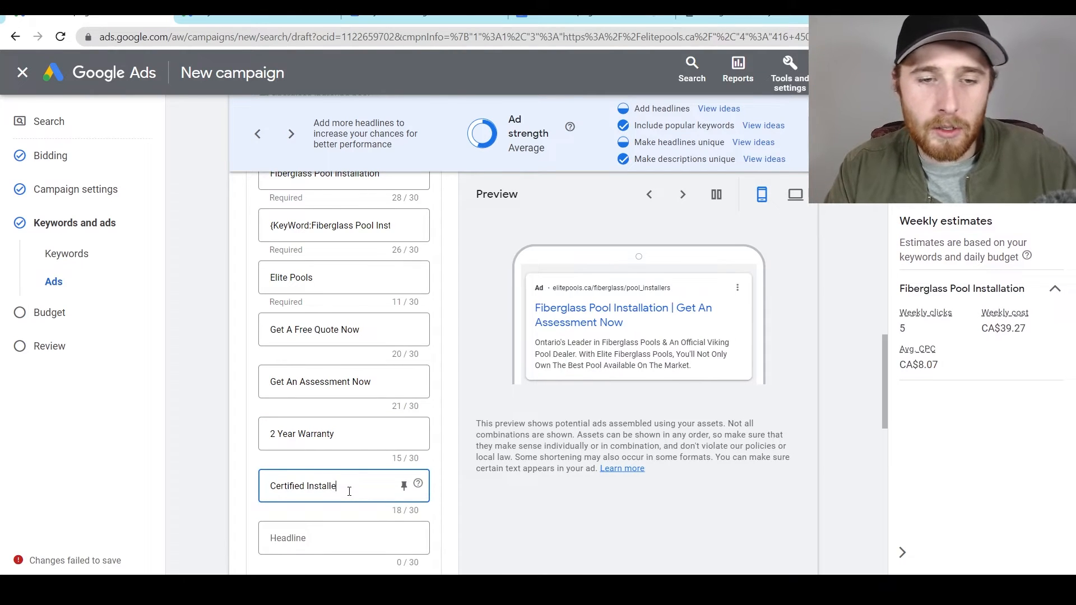
{"action": "scroll", "coordinate": [443, 439], "scroll_direction": "down", "scroll_amount": 1}
{"action": "scroll", "coordinate": [443, 439], "scroll_direction": "down", "scroll_amount": 1}
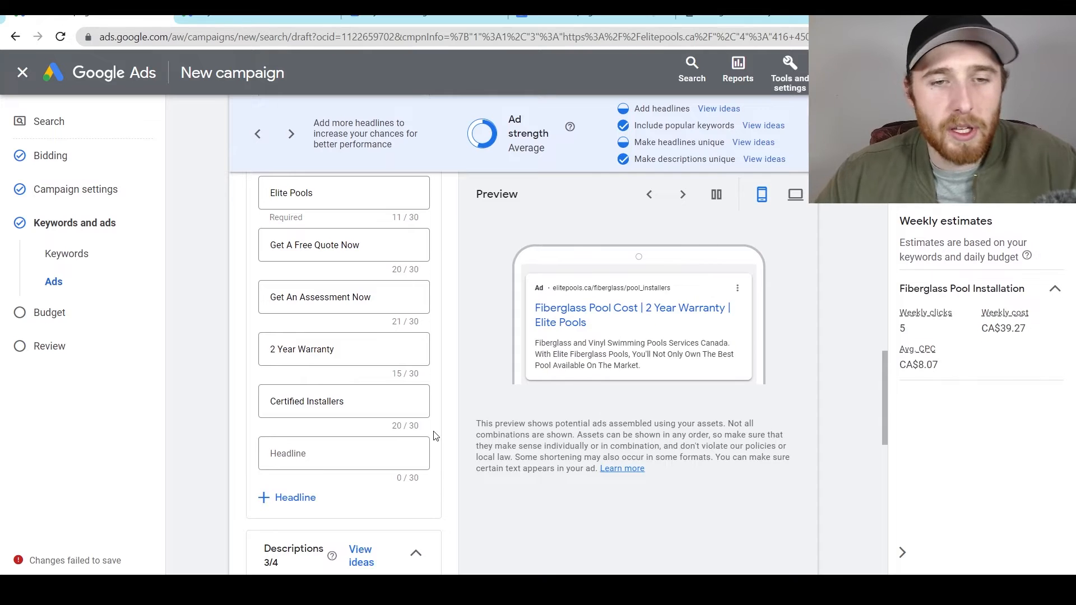
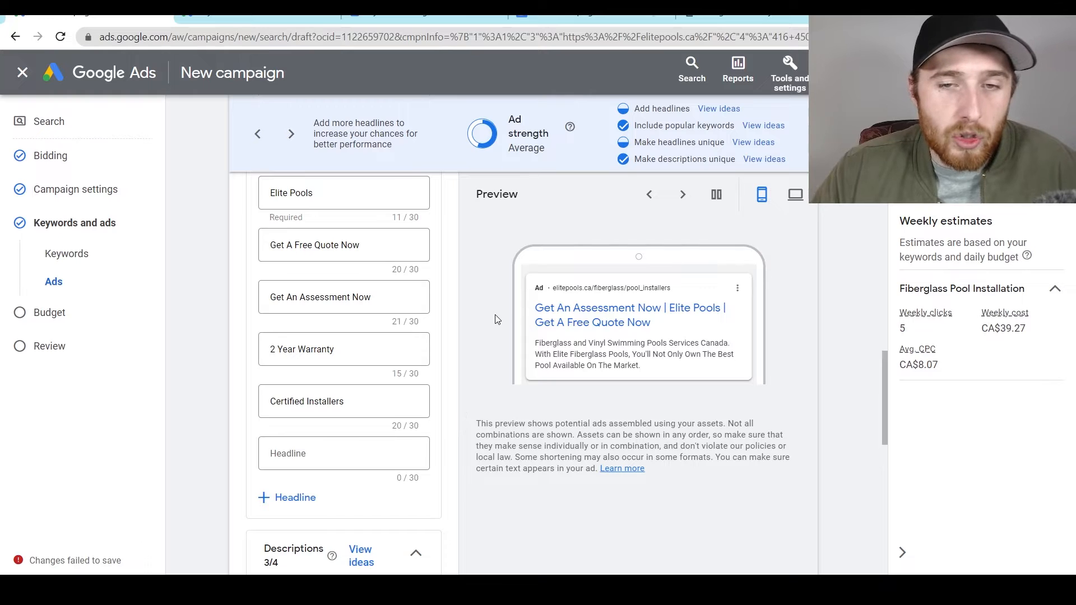
Replace the three descriptions with call-now texts opening "Fiberglass Pool Installation Experts", "Easy And Professional Pool Installation" and "Professional Fiberglass Pool Installers. Over 20 Years Of Experience"
{"action": "scroll", "coordinate": [258, 456], "scroll_direction": "down", "scroll_amount": 1}
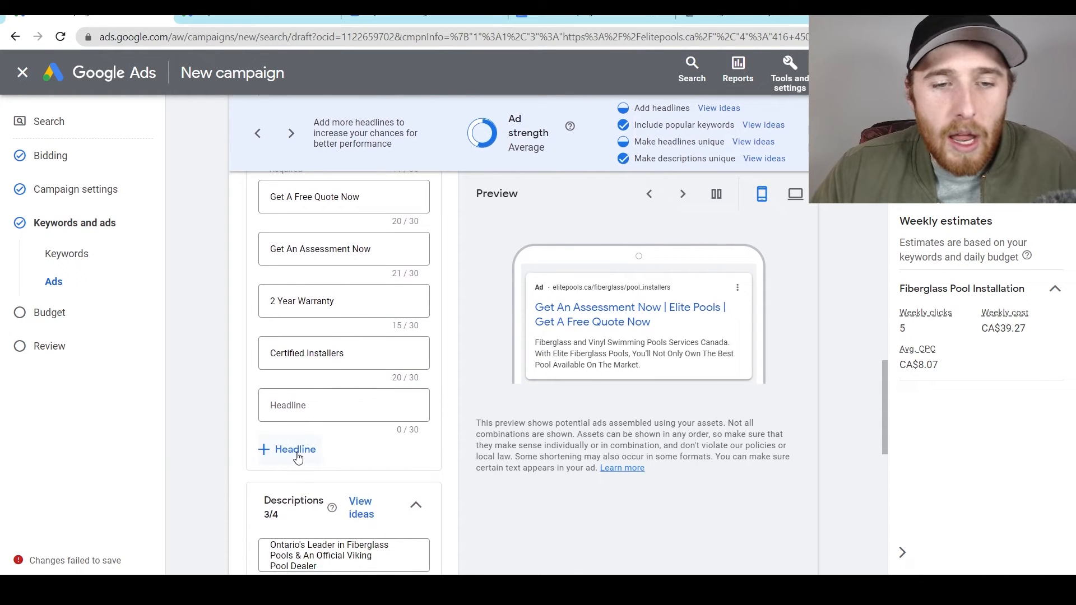
{"action": "scroll", "coordinate": [252, 432], "scroll_direction": "up", "scroll_amount": 6}
{"action": "scroll", "coordinate": [221, 366], "scroll_direction": "down", "scroll_amount": 4}
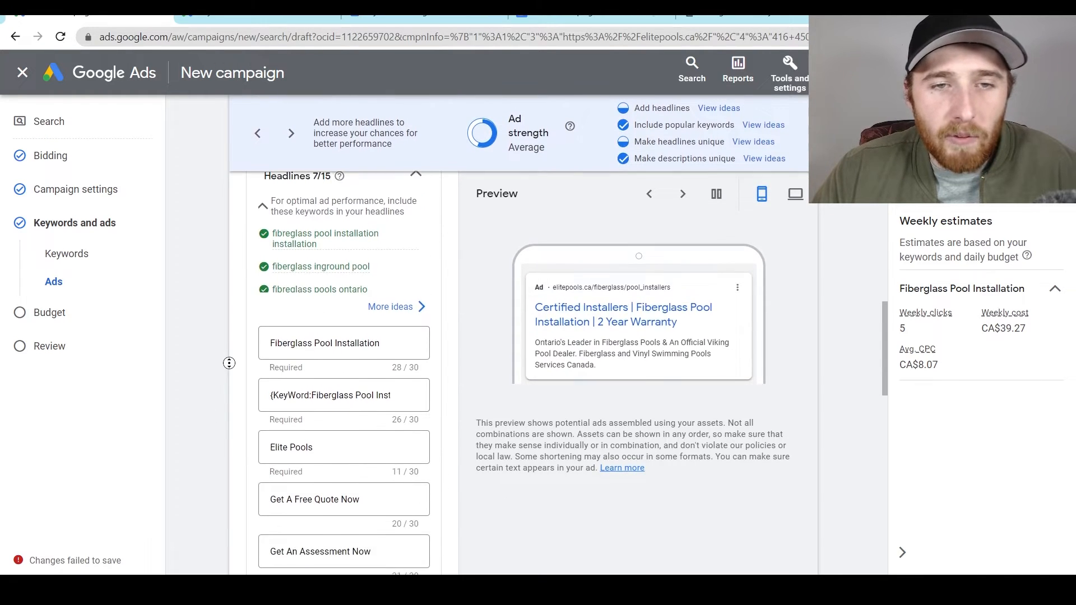
{"action": "scroll", "coordinate": [224, 407], "scroll_direction": "down", "scroll_amount": 2}
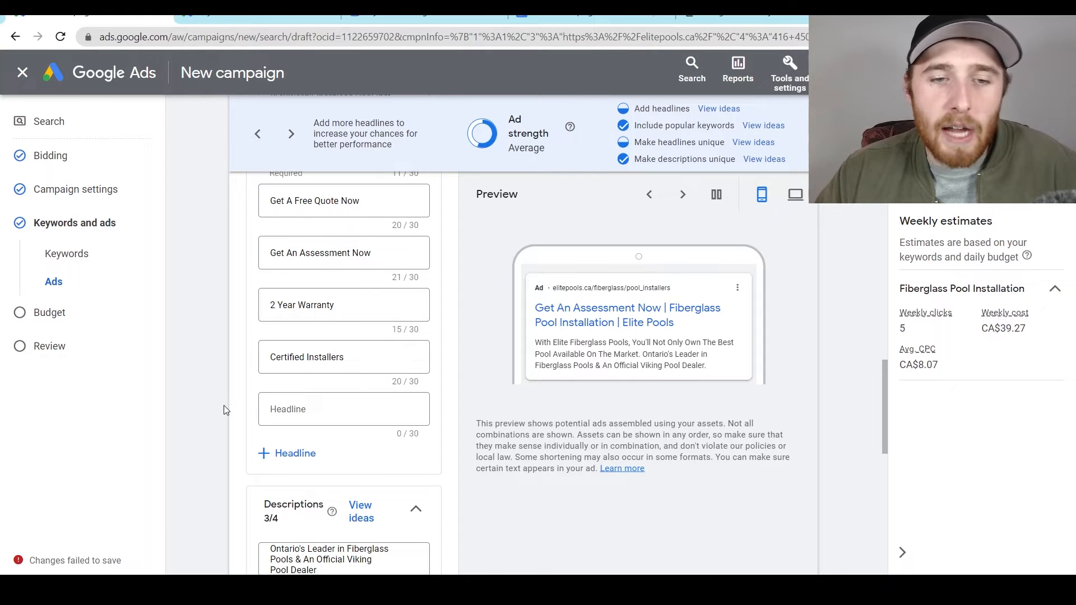
{"action": "scroll", "coordinate": [459, 360], "scroll_direction": "down", "scroll_amount": 3}
{"action": "scroll", "coordinate": [460, 360], "scroll_direction": "down", "scroll_amount": 2}
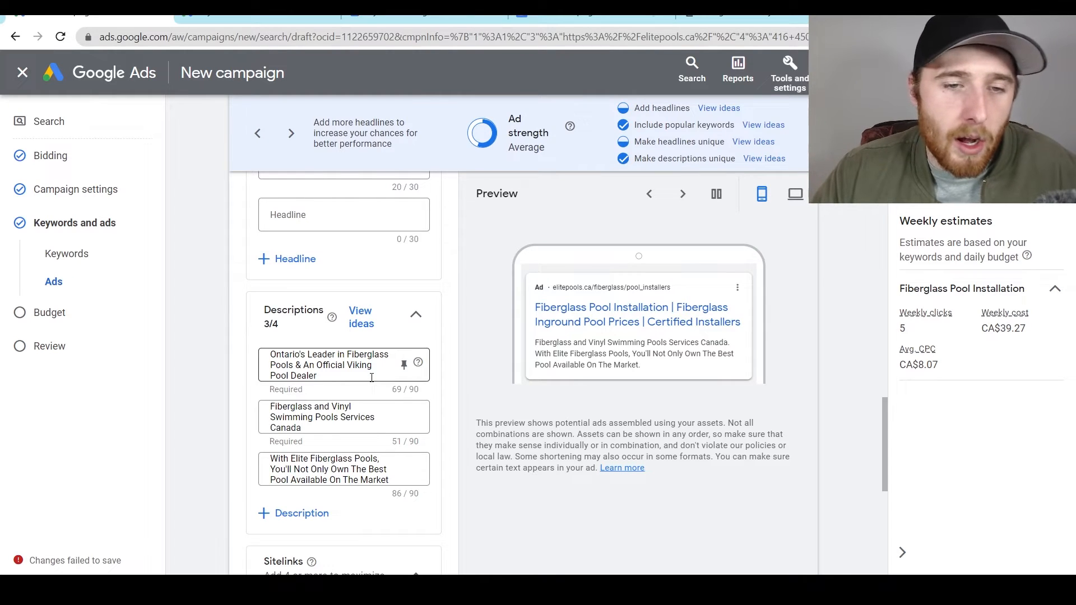
{"action": "triple_click", "coordinate": [372, 377]}
{"action": "type", "text": "Fiberglass Pool Installation Experts. Certified & Insured. Call Now For A Free Quote! Easy And Professional Pool Installation To Make Your Life Easy And Hassle Free. Call Now! Professional Fiberglass Pool Installers. Over 20 Years Of Experience. Call Now For A Quote"}
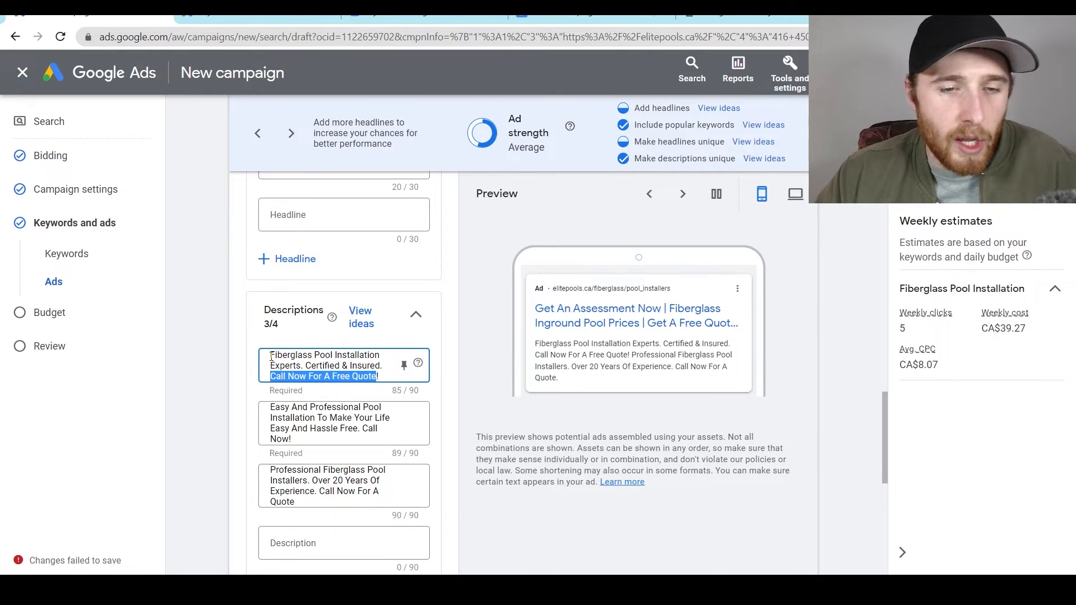
Review the ad's new descriptions and headlines, and look through the Headlines & Descriptions list in the Google Sheets master copy
{"action": "left_click_drag", "start_coordinate": [286, 406], "coordinate": [354, 407]}
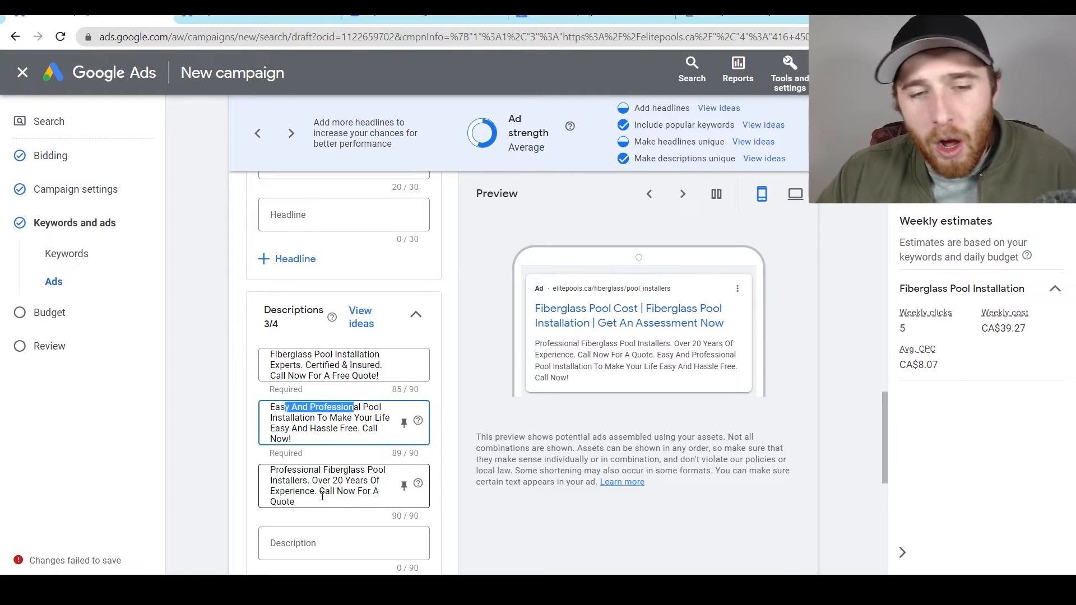
{"action": "scroll", "coordinate": [449, 353], "scroll_direction": "up", "scroll_amount": 3}
{"action": "middle_click", "coordinate": [463, 333]}
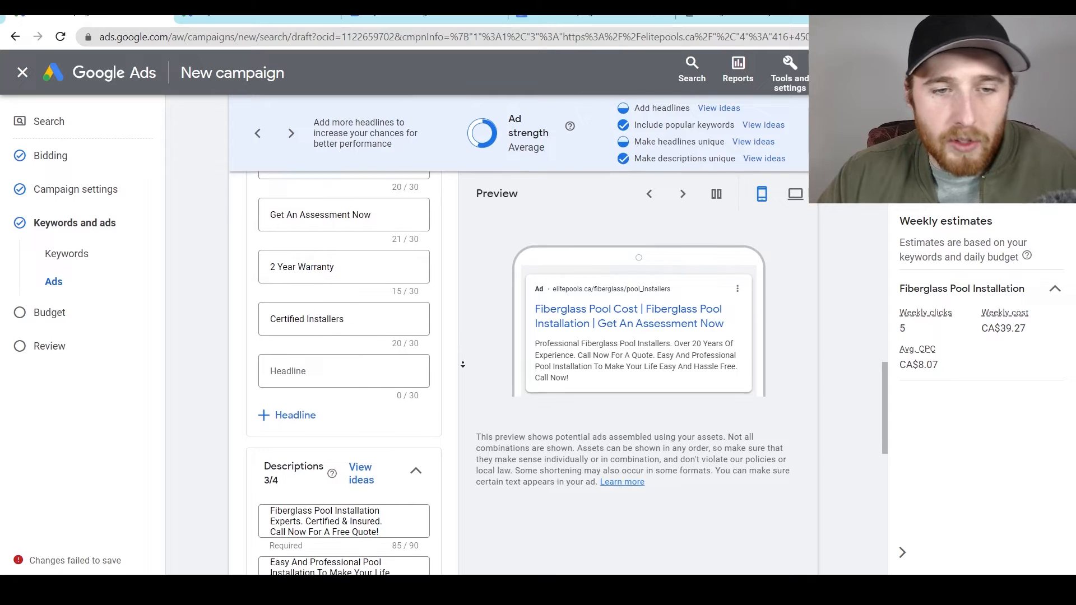
{"action": "middle_click", "coordinate": [454, 388]}
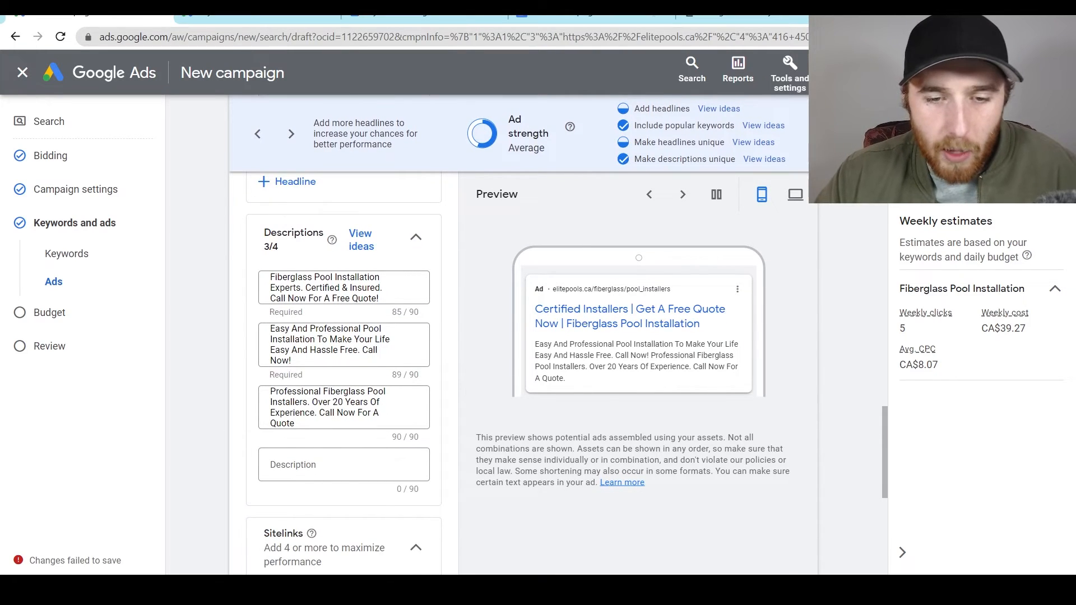
{"action": "key", "text": "alt+Tab"}
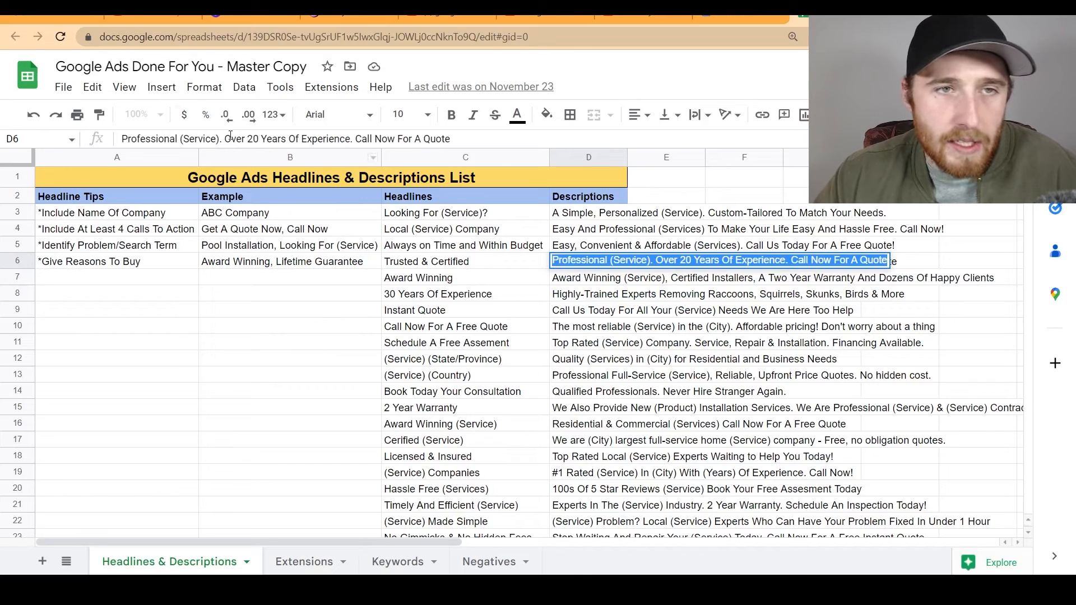
{"action": "left_click", "coordinate": [397, 309]}
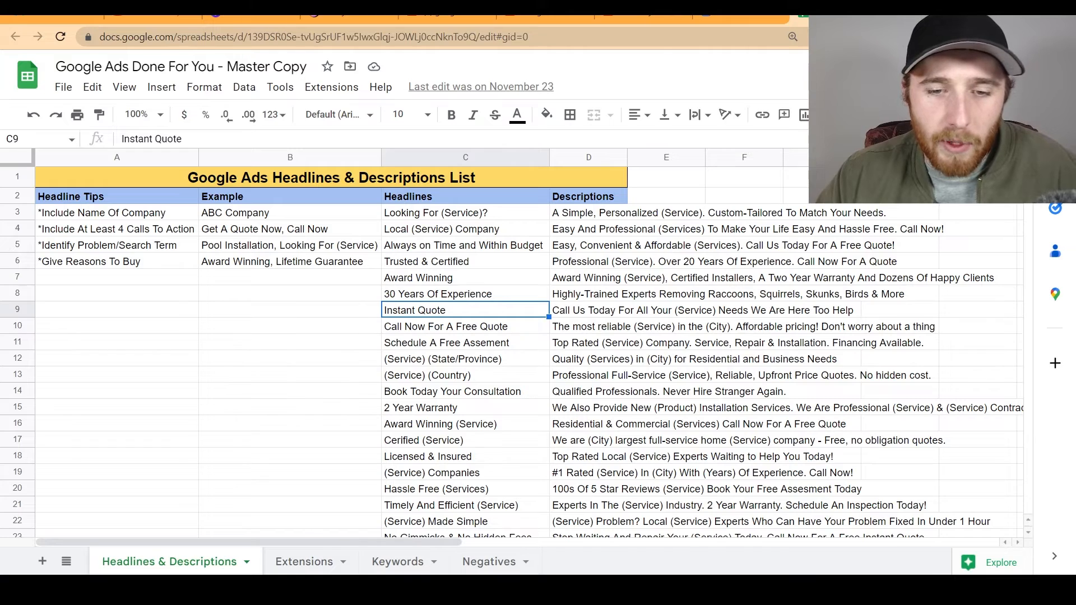
{"action": "key", "text": "alt+Tab"}
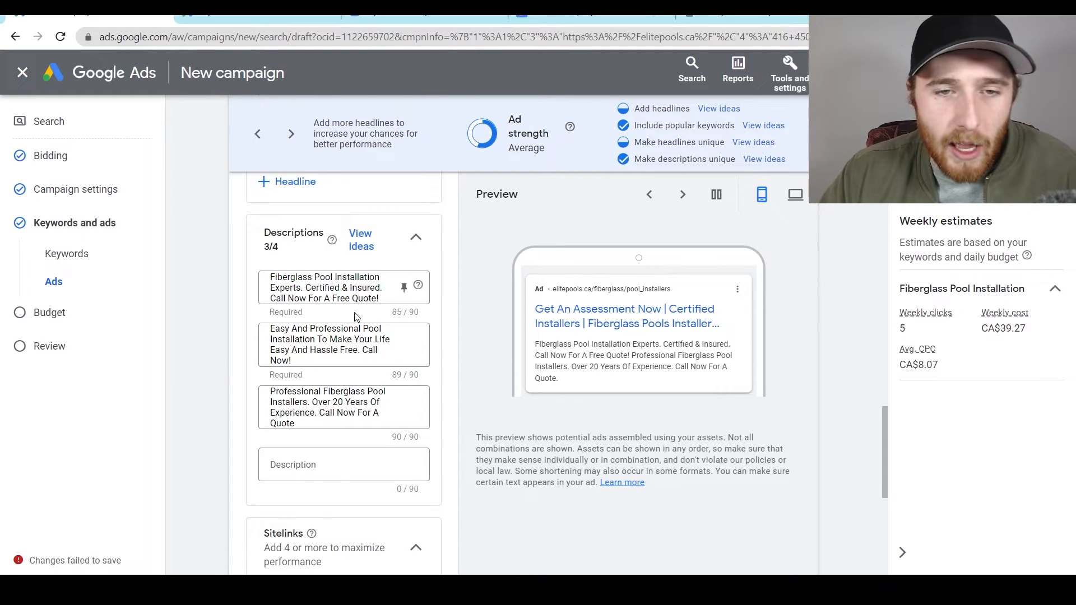
Finish the responsive search ad without adding sitelinks or callouts
{"action": "left_click", "coordinate": [358, 333]}
{"action": "scroll", "coordinate": [358, 312], "scroll_direction": "down", "scroll_amount": 1}
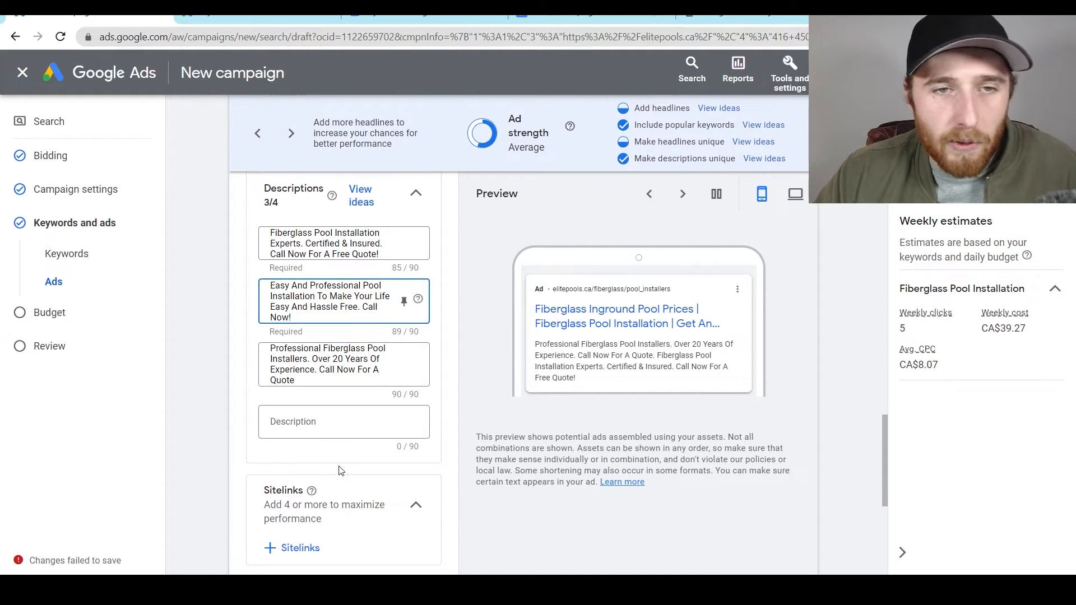
{"action": "scroll", "coordinate": [661, 381], "scroll_direction": "down", "scroll_amount": 4}
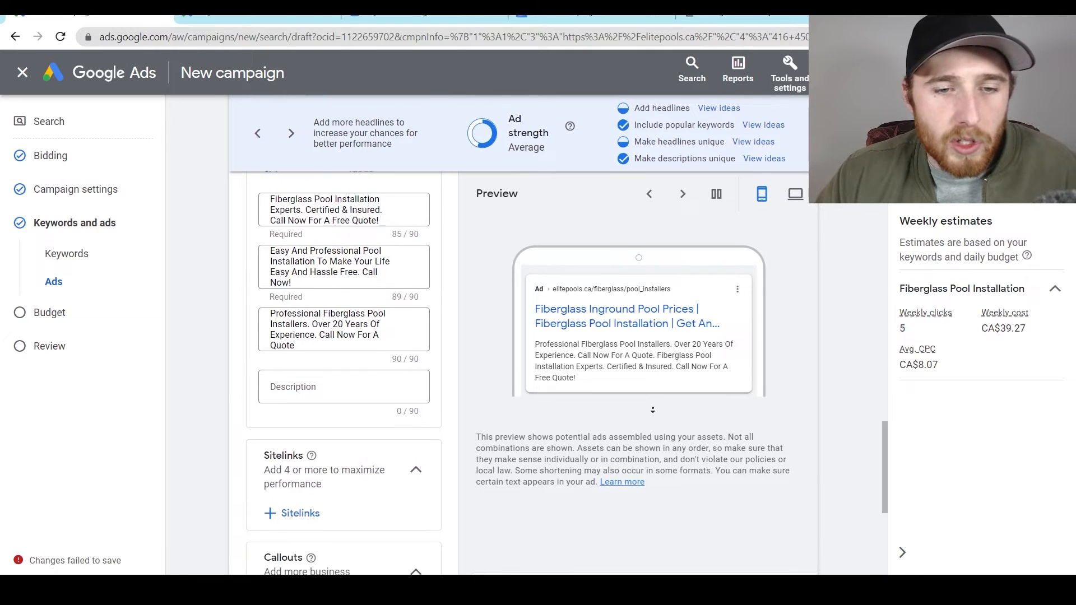
{"action": "scroll", "coordinate": [652, 410], "scroll_direction": "down", "scroll_amount": 3}
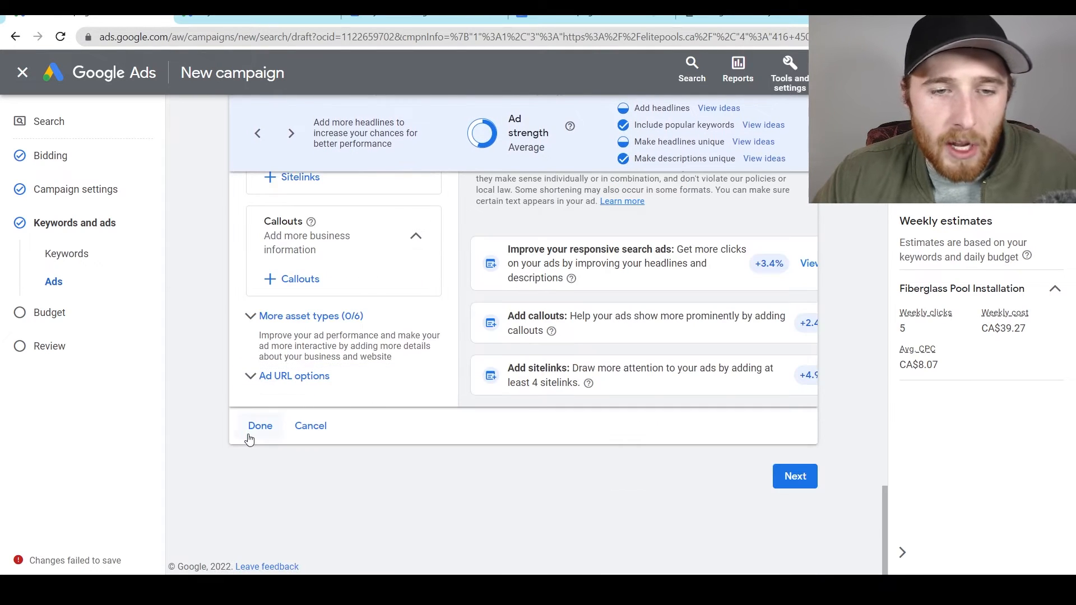
{"action": "scroll", "coordinate": [249, 367], "scroll_direction": "up", "scroll_amount": 6}
{"action": "scroll", "coordinate": [455, 457], "scroll_direction": "down", "scroll_amount": 5}
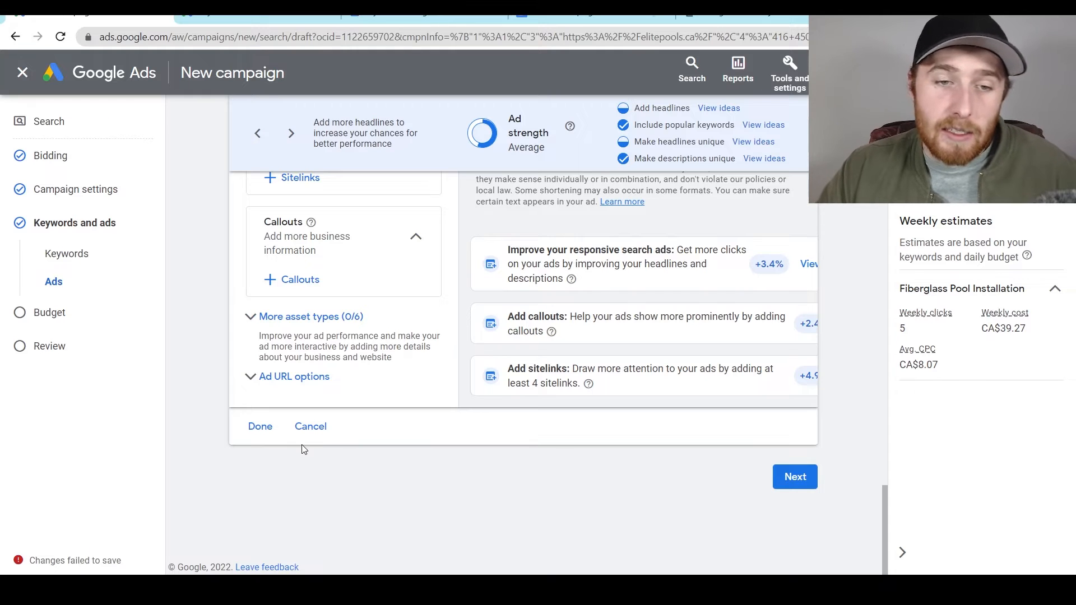
{"action": "left_click", "coordinate": [260, 427]}
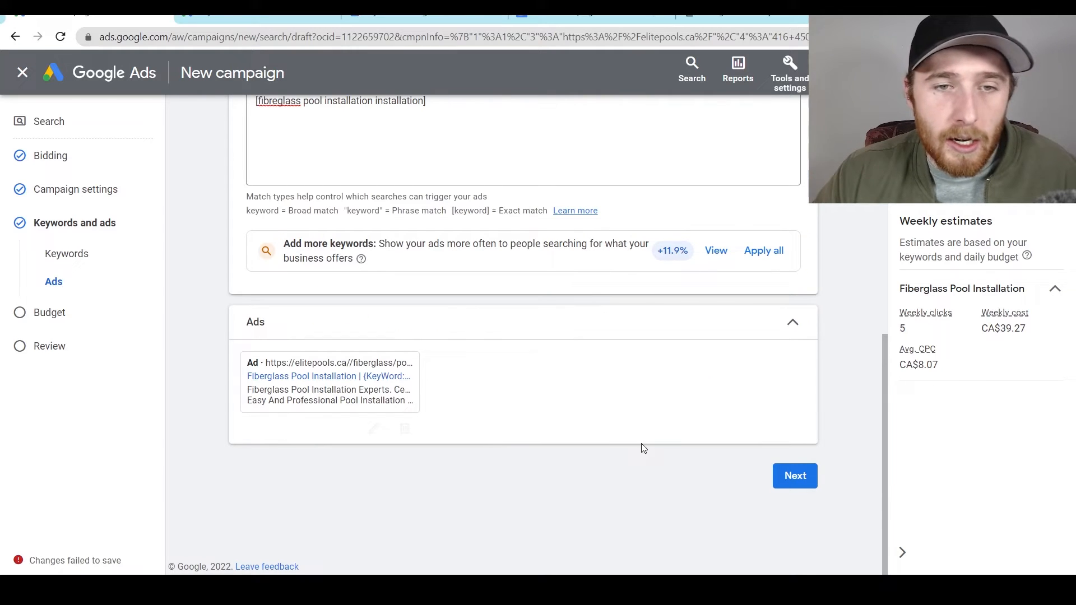
Set a custom average daily budget of CA$75.15 for the campaign and continue to the review
{"action": "left_click", "coordinate": [798, 478]}
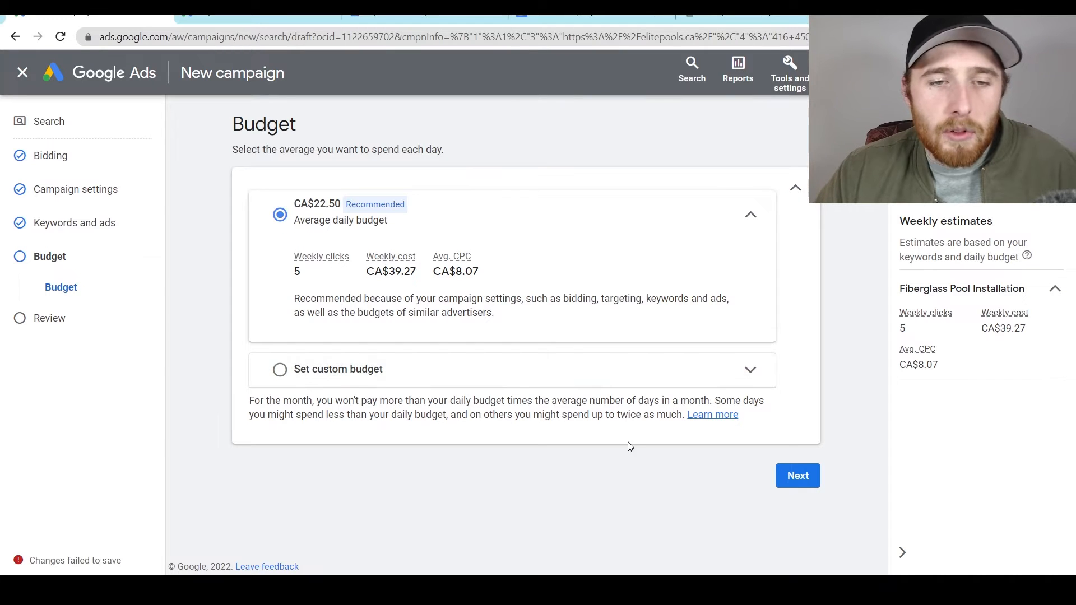
{"action": "left_click", "coordinate": [310, 378]}
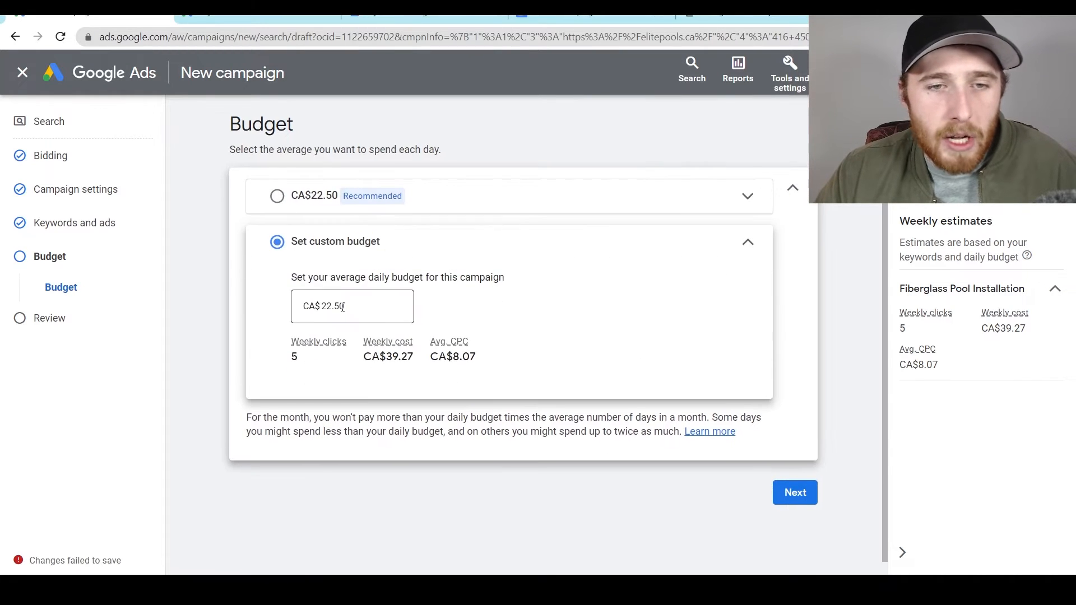
{"action": "double_click", "coordinate": [349, 305]}
{"action": "type", "text": "75"}
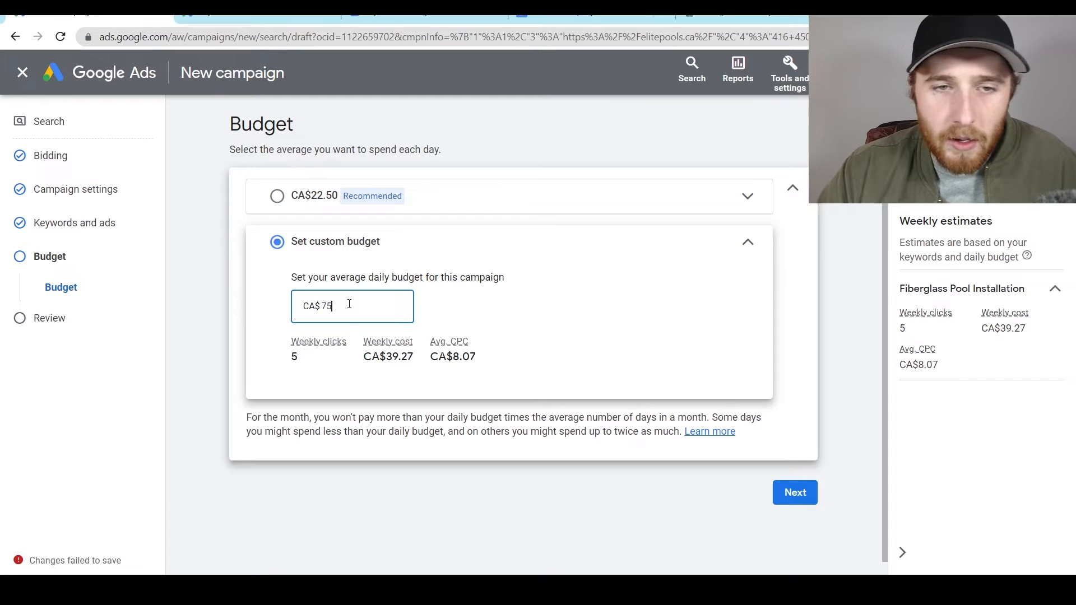
{"action": "type", "text": "."}
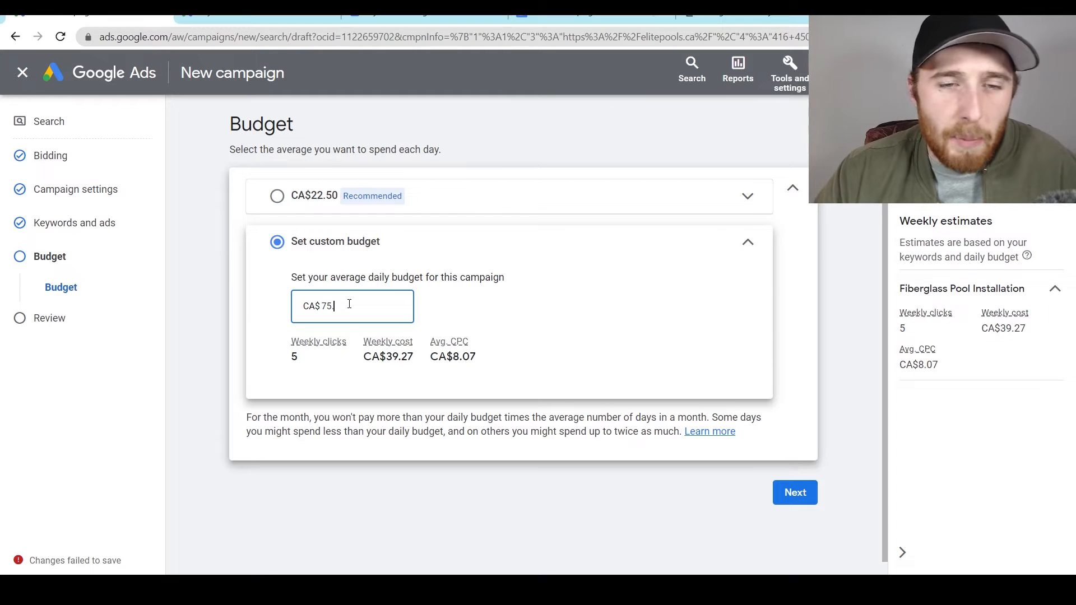
{"action": "type", "text": "15"}
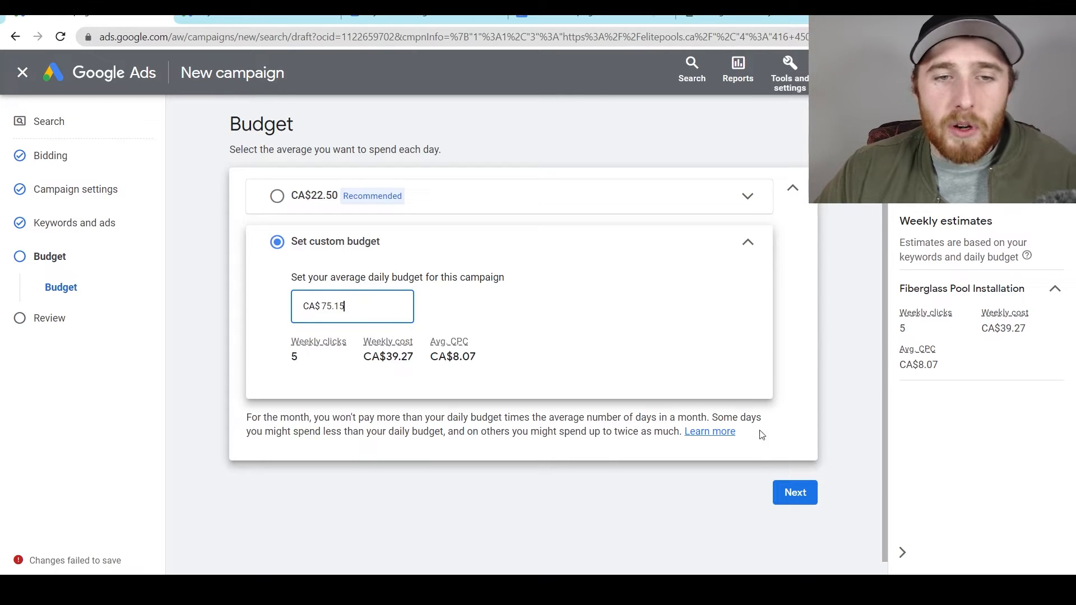
{"action": "left_click", "coordinate": [794, 493]}
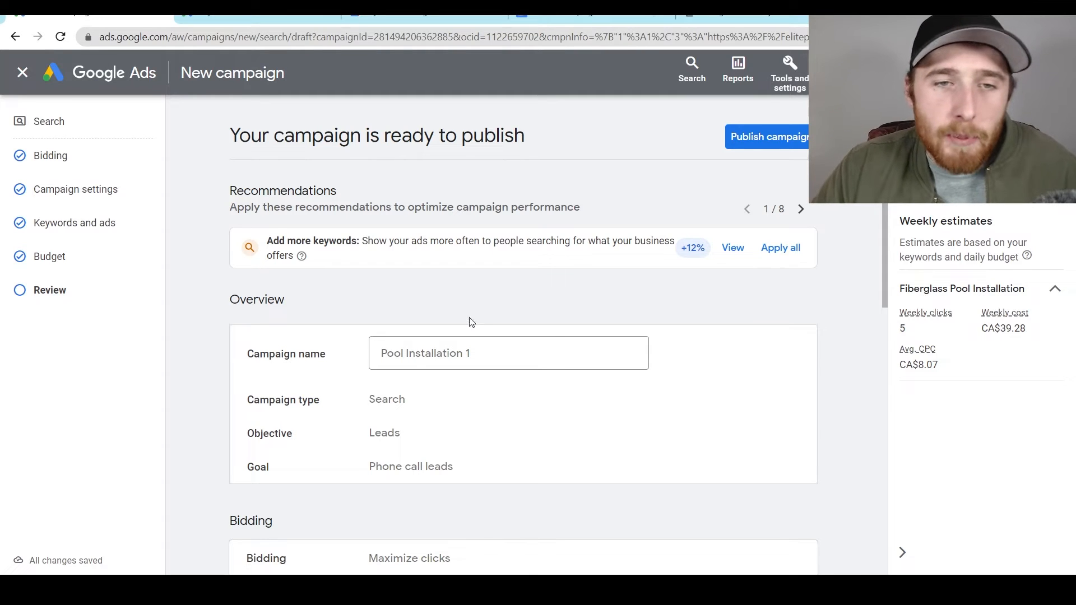
Review the campaign summary from the overview and bidding through the ad schedule, keywords, ads and budget
{"action": "scroll", "coordinate": [476, 380], "scroll_direction": "down", "scroll_amount": 4}
{"action": "scroll", "coordinate": [521, 379], "scroll_direction": "down", "scroll_amount": 7}
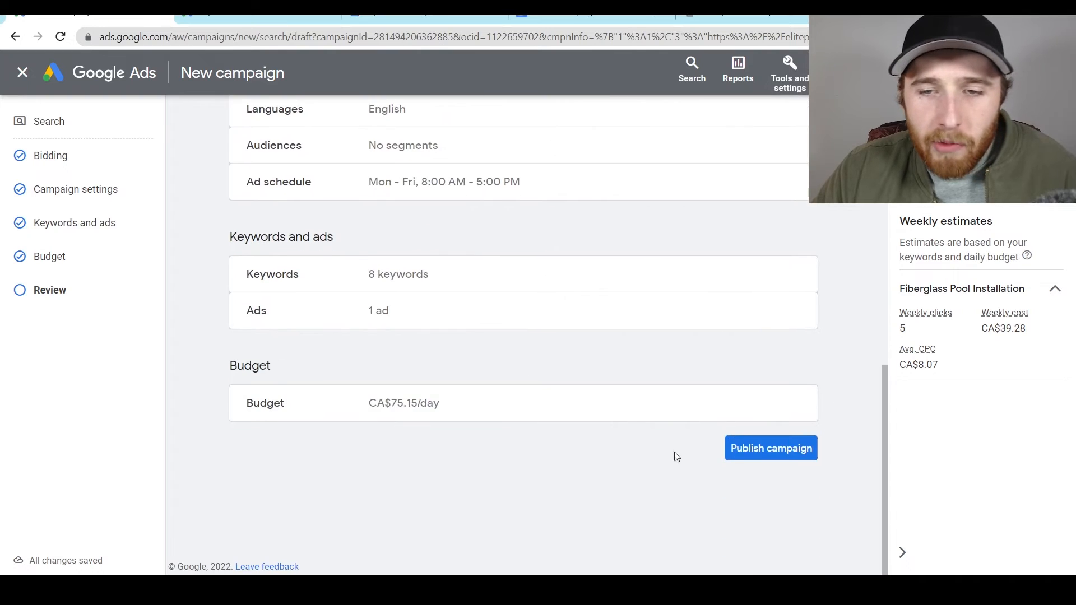
{"action": "scroll", "coordinate": [605, 378], "scroll_direction": "up", "scroll_amount": 11}
{"action": "scroll", "coordinate": [604, 377], "scroll_direction": "down", "scroll_amount": 11}
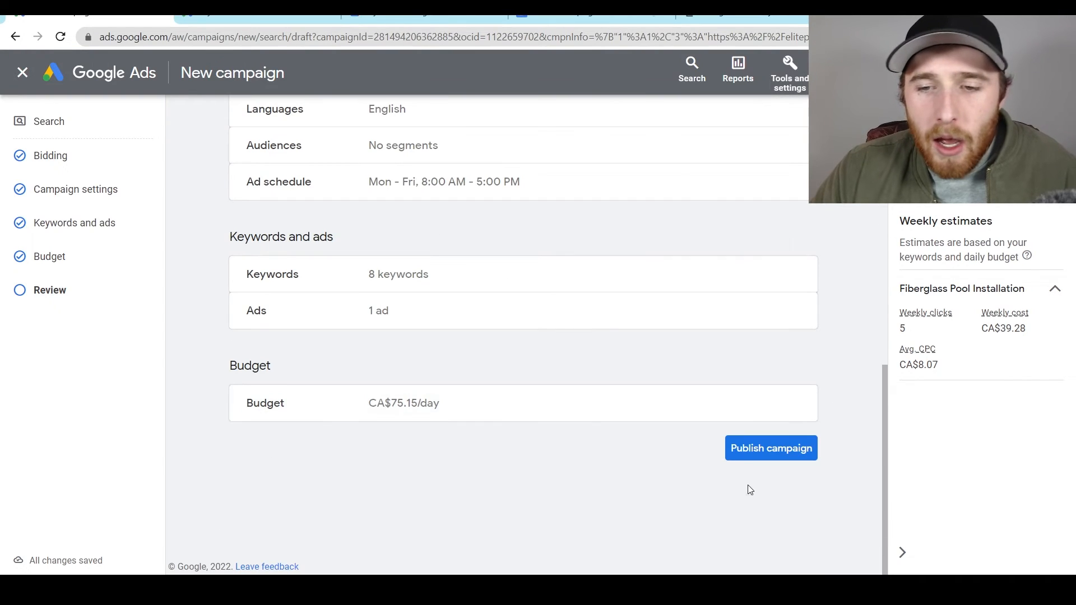
{"action": "scroll", "coordinate": [500, 344], "scroll_direction": "up", "scroll_amount": 11}
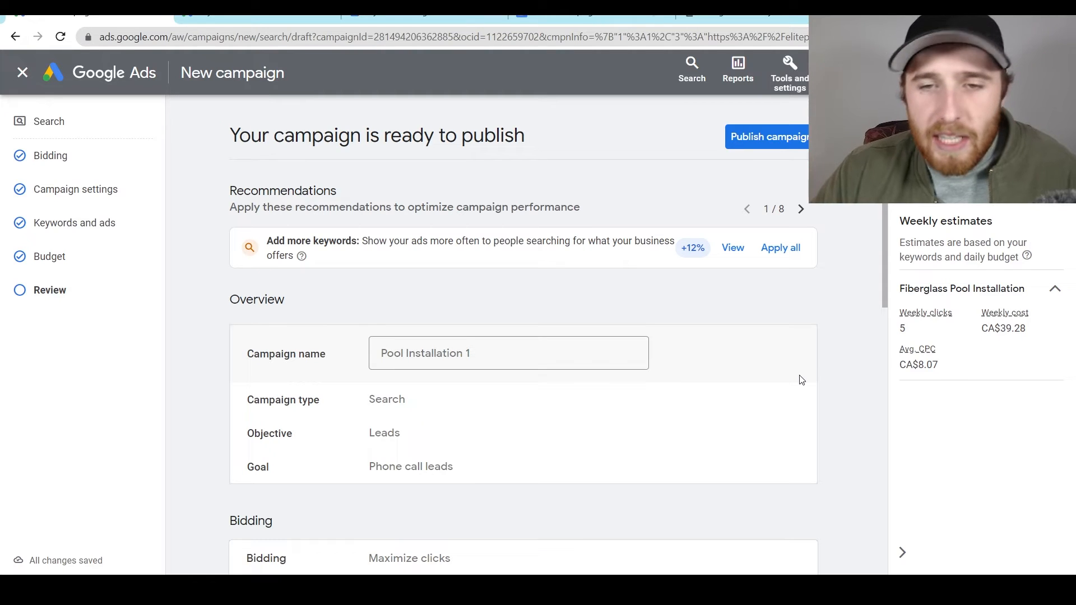
Publish the Pool Installation 1 campaign and set its status to paused
{"action": "scroll", "coordinate": [802, 380], "scroll_direction": "down", "scroll_amount": 10}
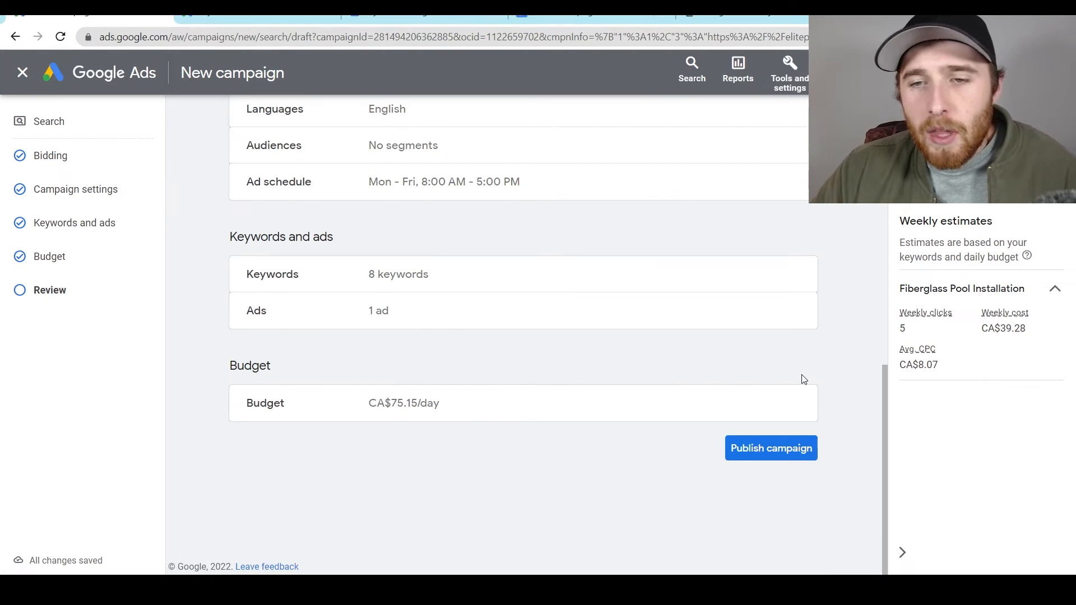
{"action": "left_click", "coordinate": [767, 451]}
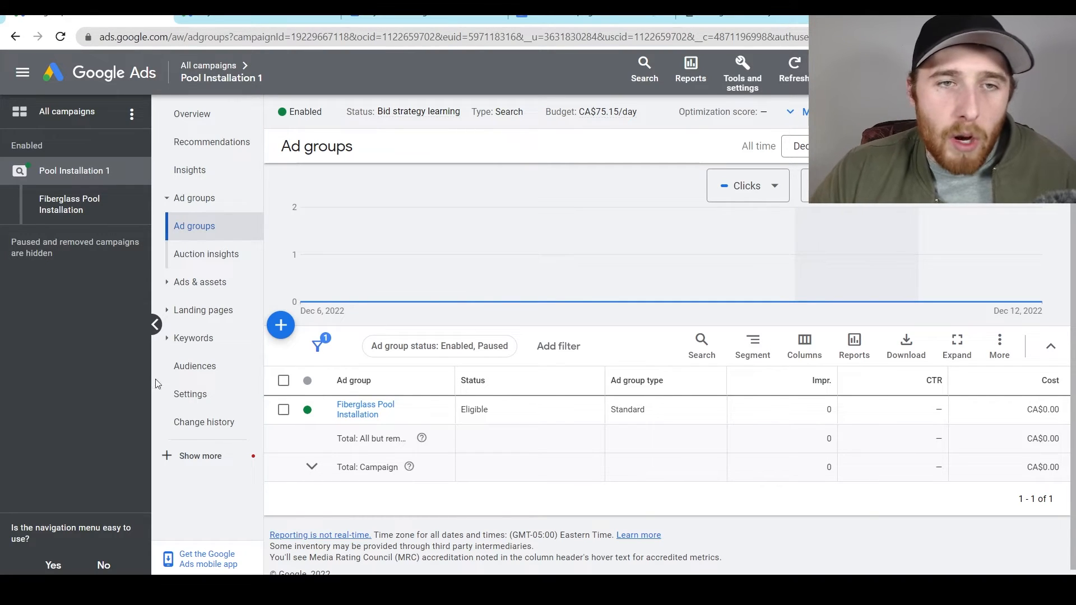
{"action": "left_click", "coordinate": [303, 112]}
{"action": "left_click", "coordinate": [311, 145]}
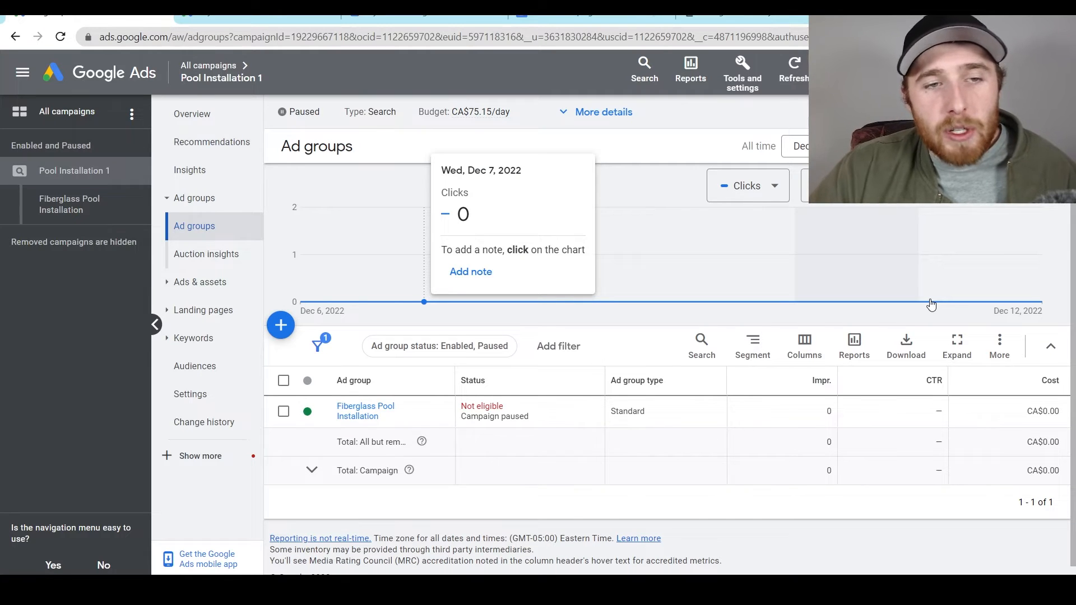
Copy the existing Fiberglass Pool Installation responsive search ad from the campaign's ads list
{"action": "left_click", "coordinate": [231, 296]}
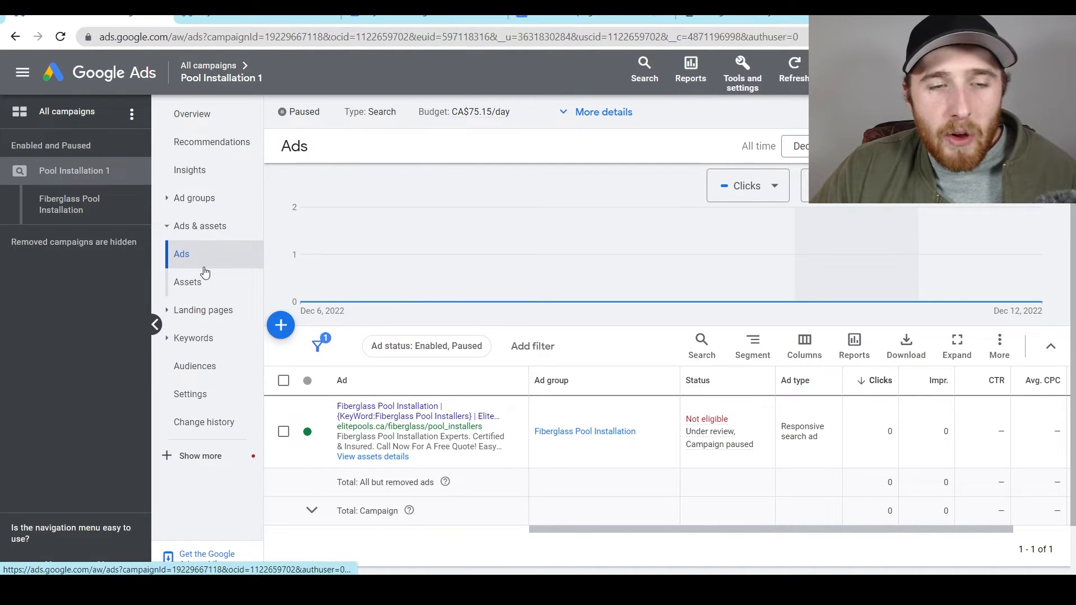
{"action": "left_click", "coordinate": [283, 432]}
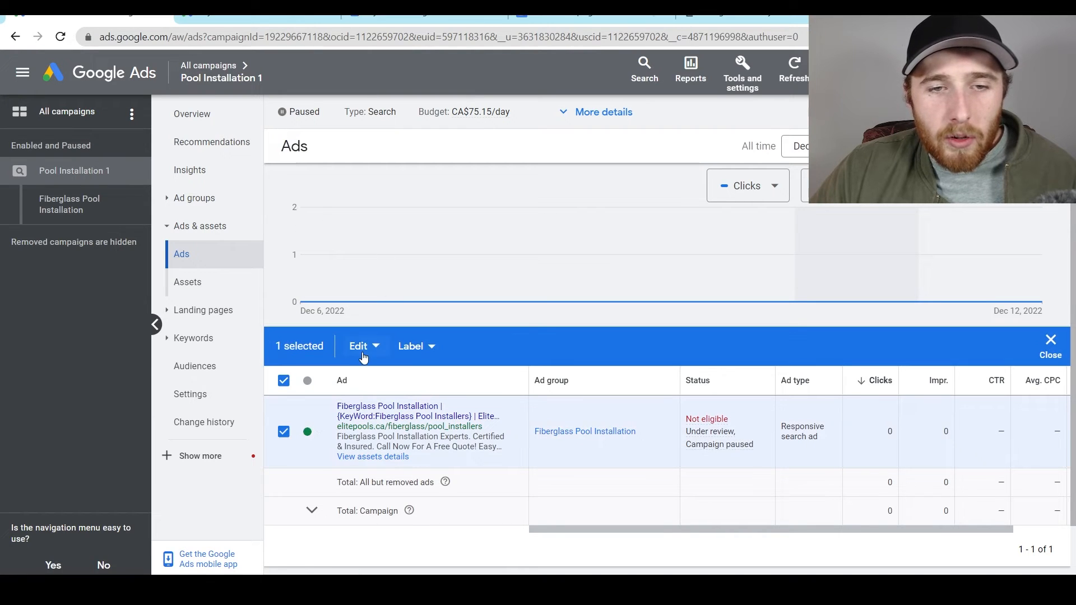
{"action": "left_click", "coordinate": [363, 346]}
{"action": "left_click", "coordinate": [242, 176]}
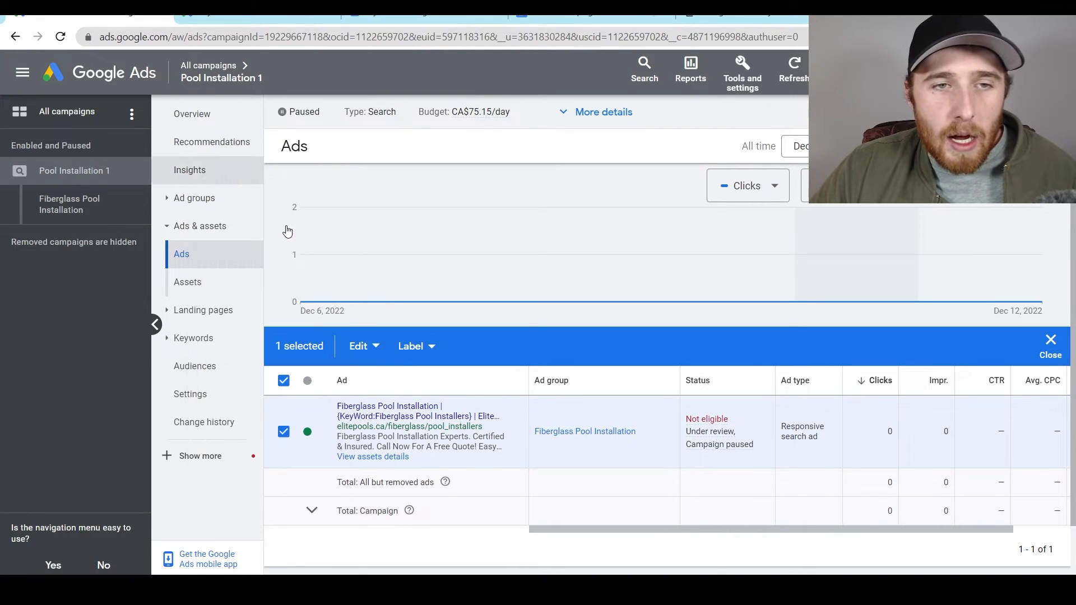
Paste the copied ad into Pool Installation 1's Fiberglass Pool Installation ad group, paused and with duplicates allowed
{"action": "left_click", "coordinate": [363, 346]}
{"action": "left_click", "coordinate": [226, 244]}
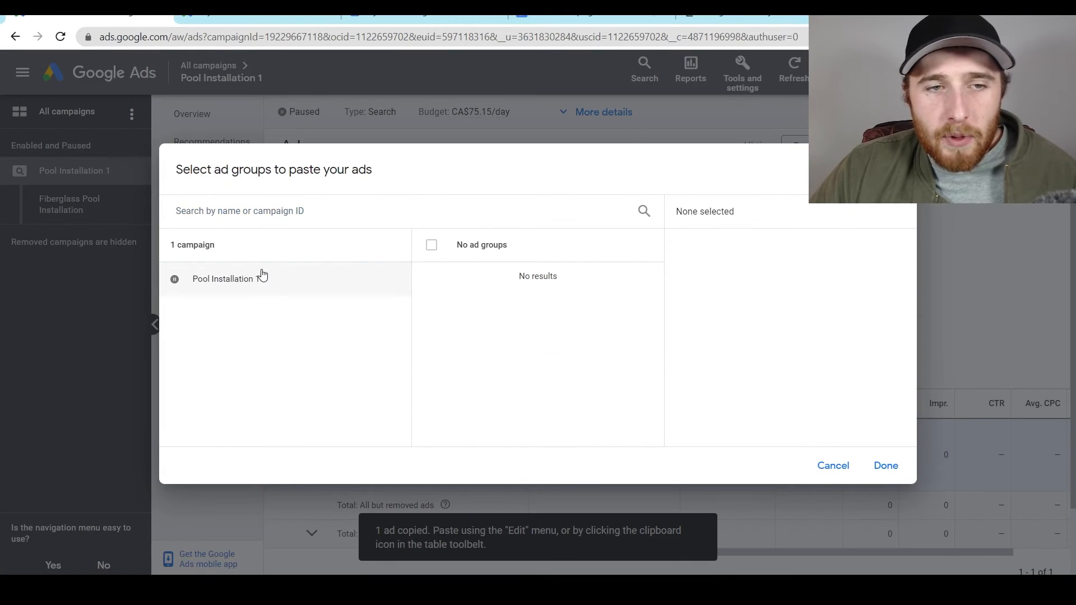
{"action": "left_click", "coordinate": [262, 276]}
{"action": "left_click", "coordinate": [548, 292]}
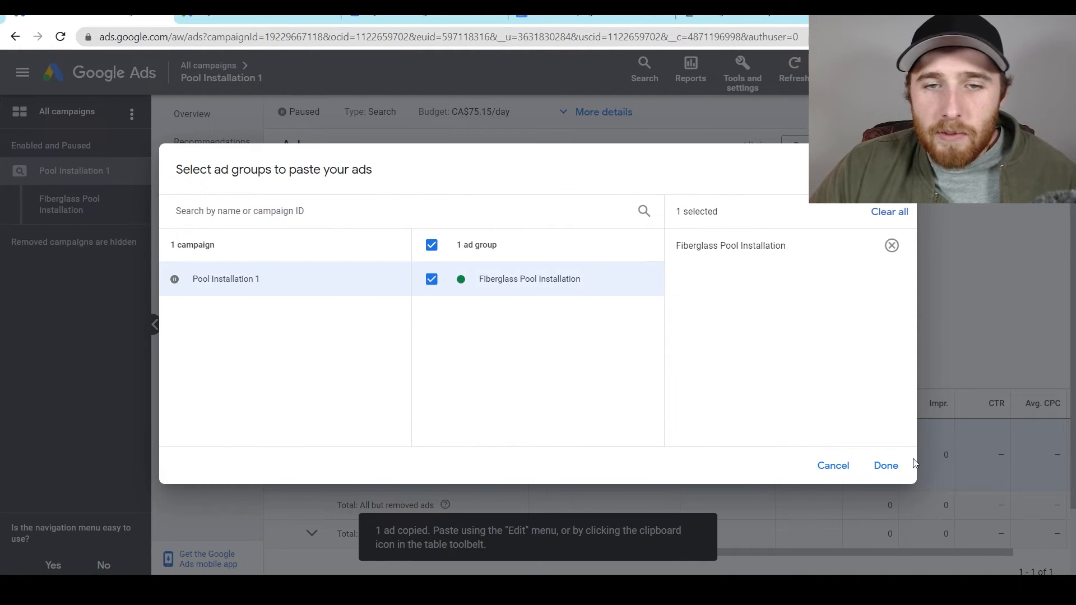
{"action": "left_click", "coordinate": [891, 469]}
{"action": "left_click", "coordinate": [290, 237]}
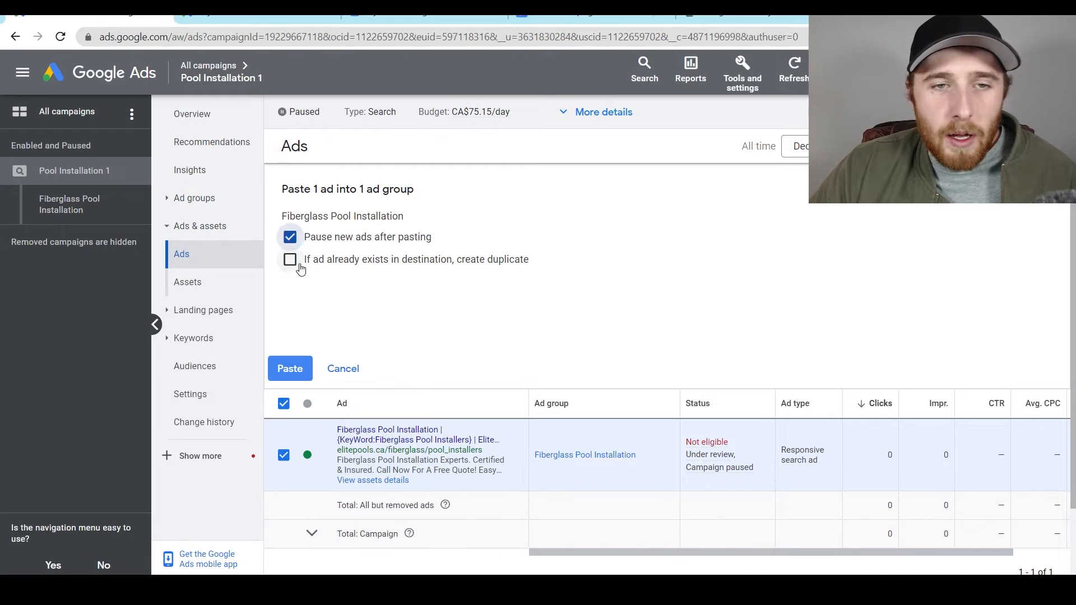
{"action": "left_click", "coordinate": [290, 260]}
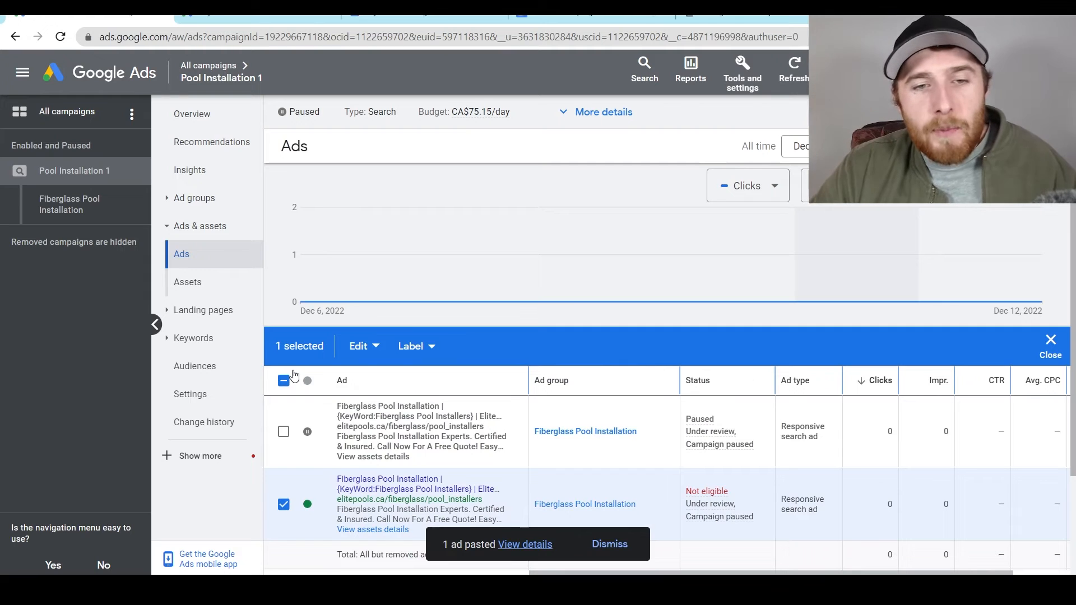
Copy the enabled ad again and paste a second paused duplicate into the Fiberglass Pool Installation ad group
{"action": "left_click", "coordinate": [364, 346]}
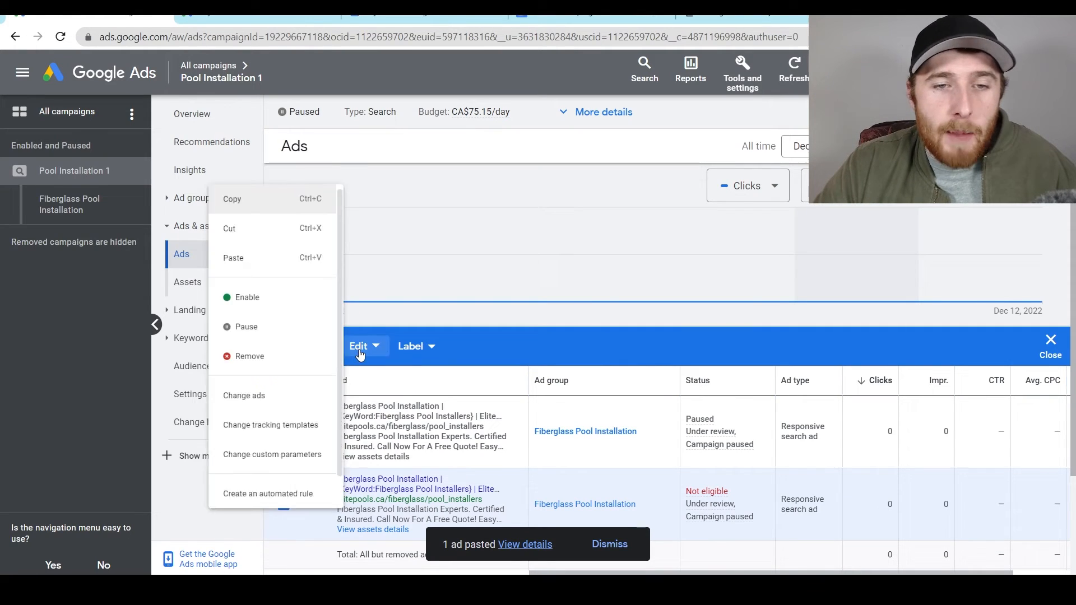
{"action": "left_click", "coordinate": [284, 186]}
{"action": "left_click", "coordinate": [358, 349]}
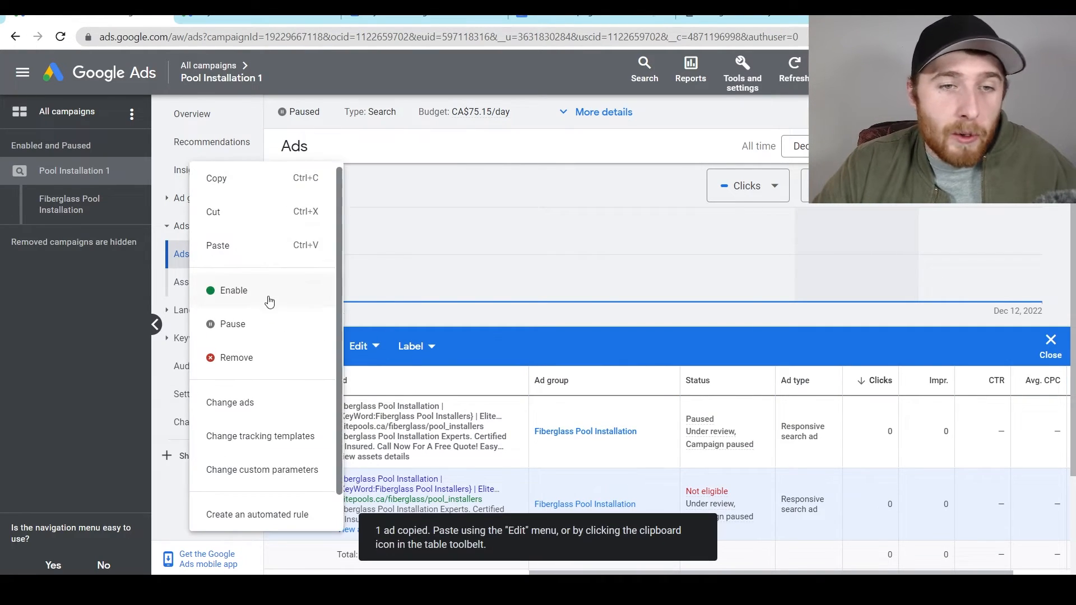
{"action": "left_click", "coordinate": [258, 251]}
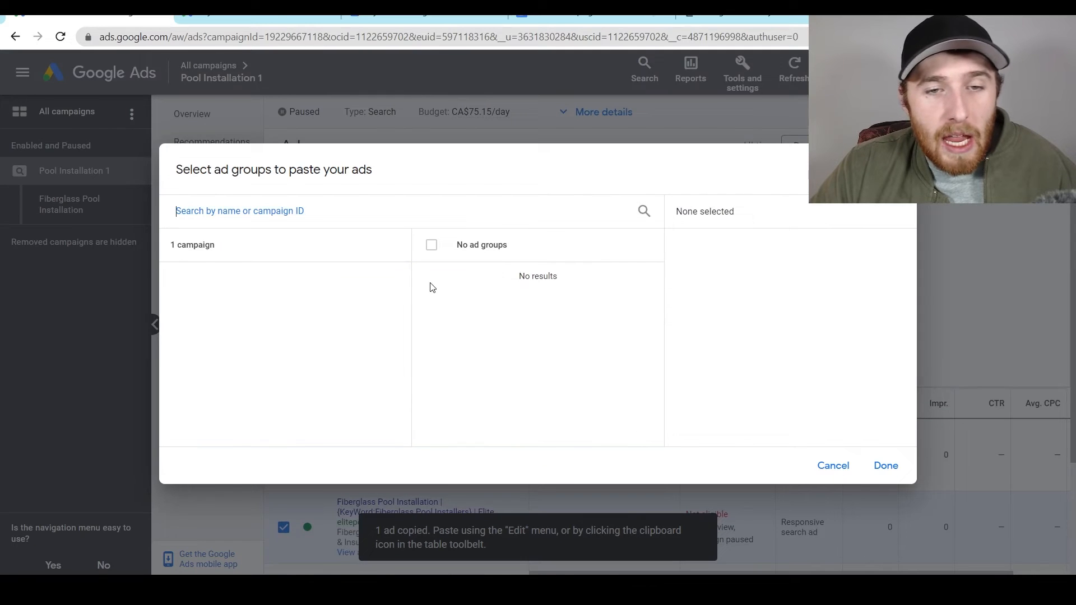
{"action": "left_click", "coordinate": [257, 283]}
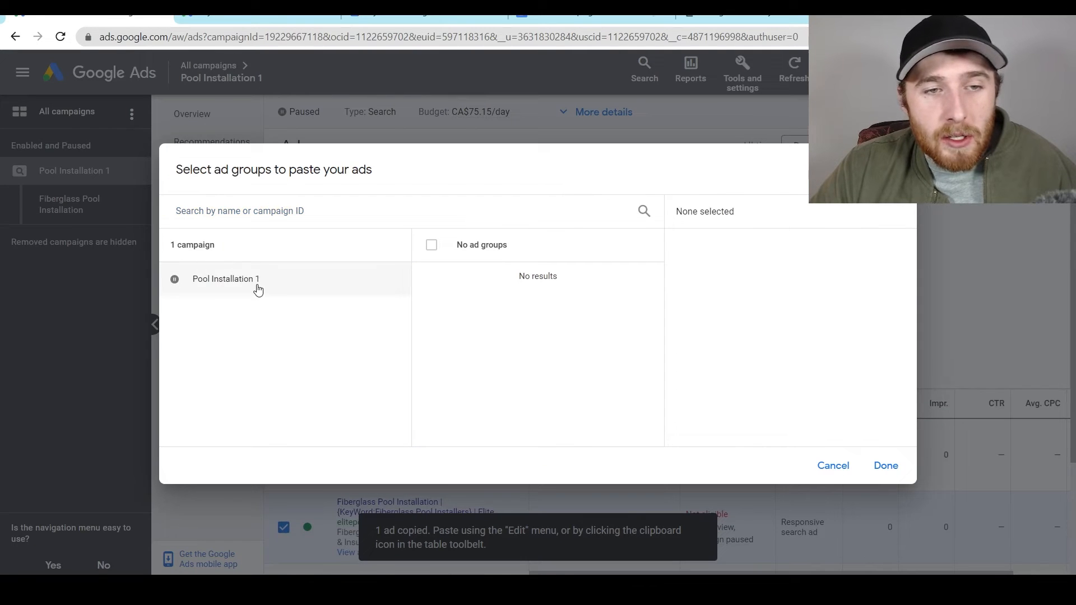
{"action": "left_click", "coordinate": [600, 289]}
{"action": "left_click", "coordinate": [885, 468]}
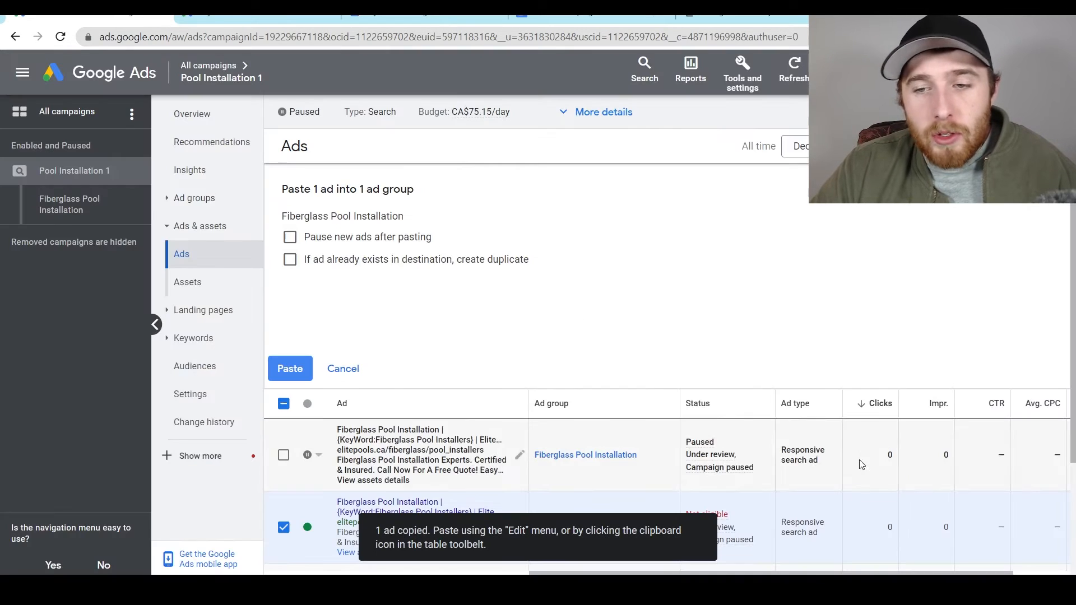
{"action": "left_click", "coordinate": [308, 247]}
{"action": "left_click", "coordinate": [308, 259]}
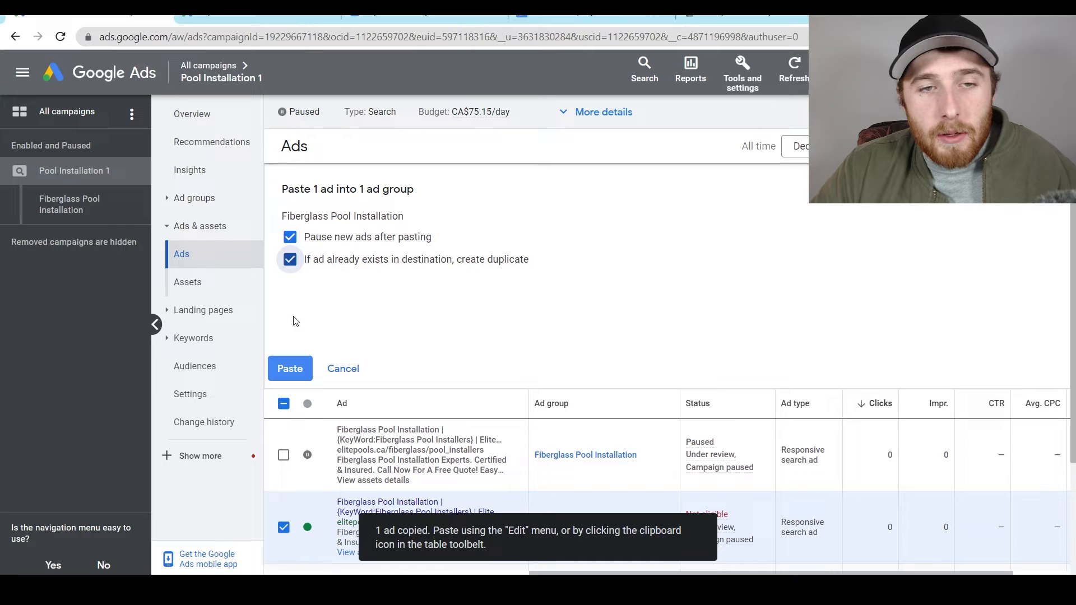
{"action": "left_click", "coordinate": [290, 368]}
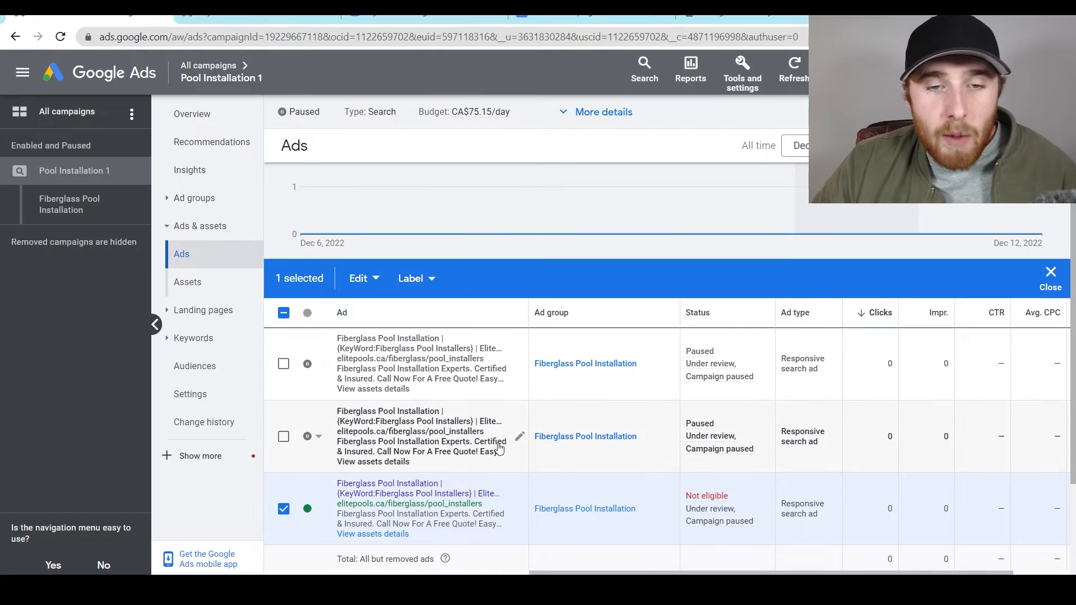
Open the first paused duplicate ad for editing and change its first headline to "Fiberglass Pool Installers"
{"action": "left_click", "coordinate": [512, 364]}
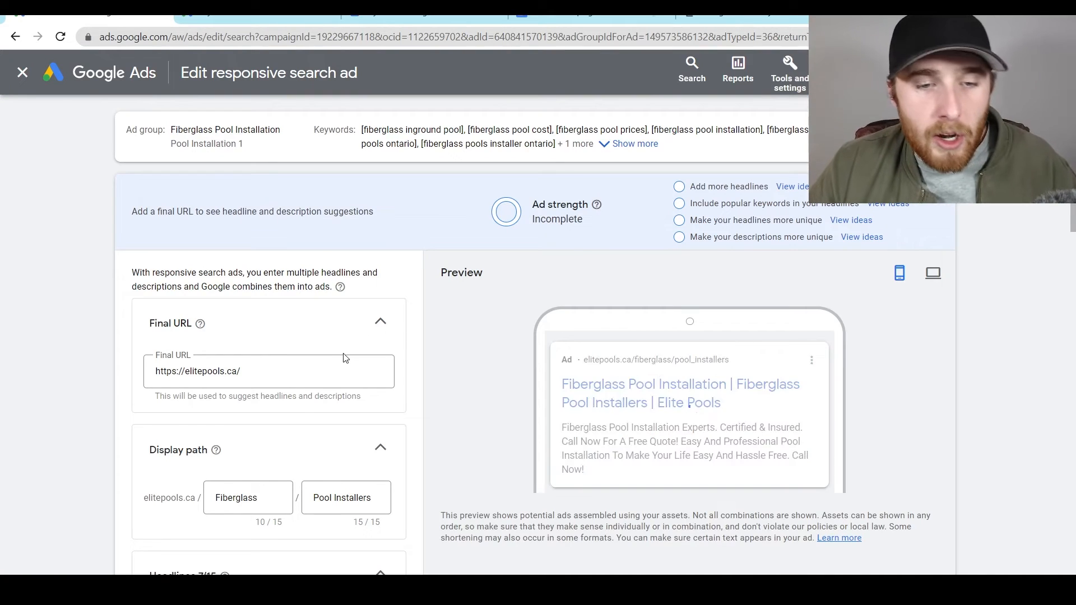
{"action": "left_click", "coordinate": [344, 364]}
{"action": "scroll", "coordinate": [348, 408], "scroll_direction": "down", "scroll_amount": 1}
{"action": "scroll", "coordinate": [338, 467], "scroll_direction": "down", "scroll_amount": 6}
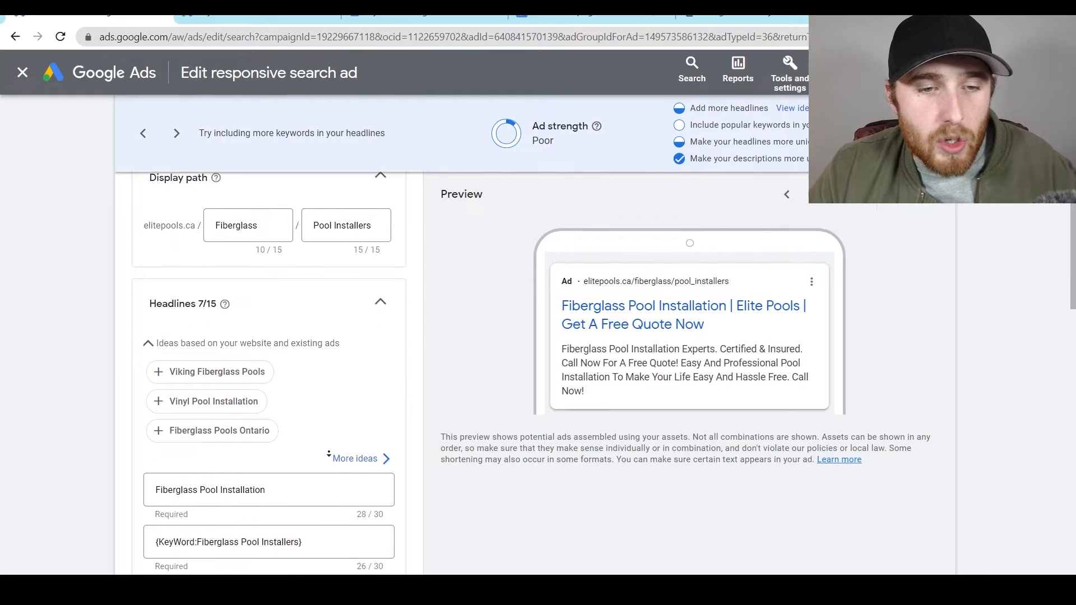
{"action": "scroll", "coordinate": [307, 448], "scroll_direction": "down", "scroll_amount": 13}
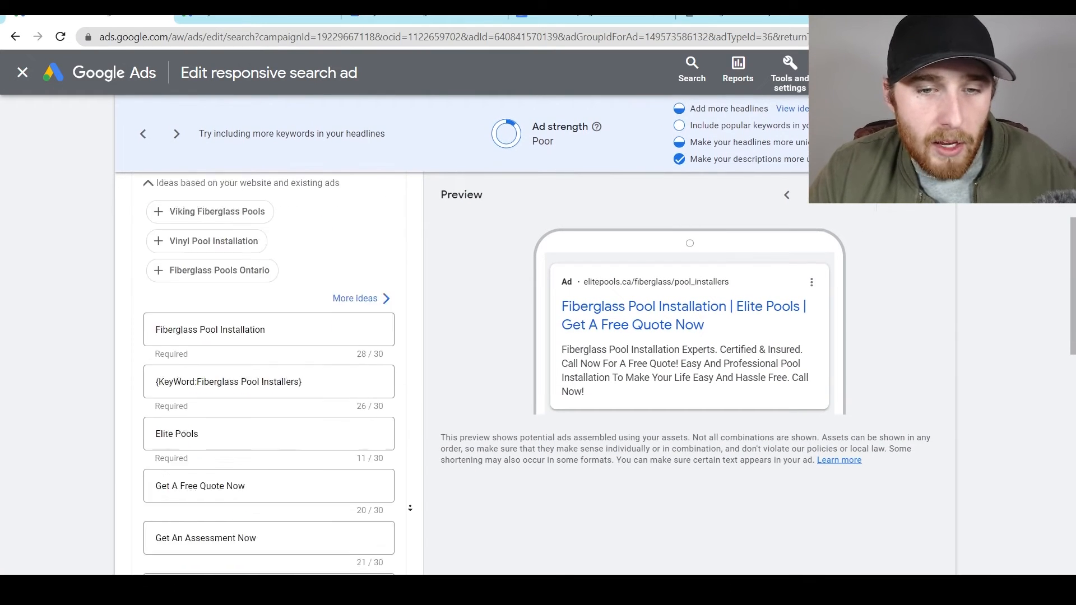
{"action": "scroll", "coordinate": [308, 401], "scroll_direction": "up", "scroll_amount": 9}
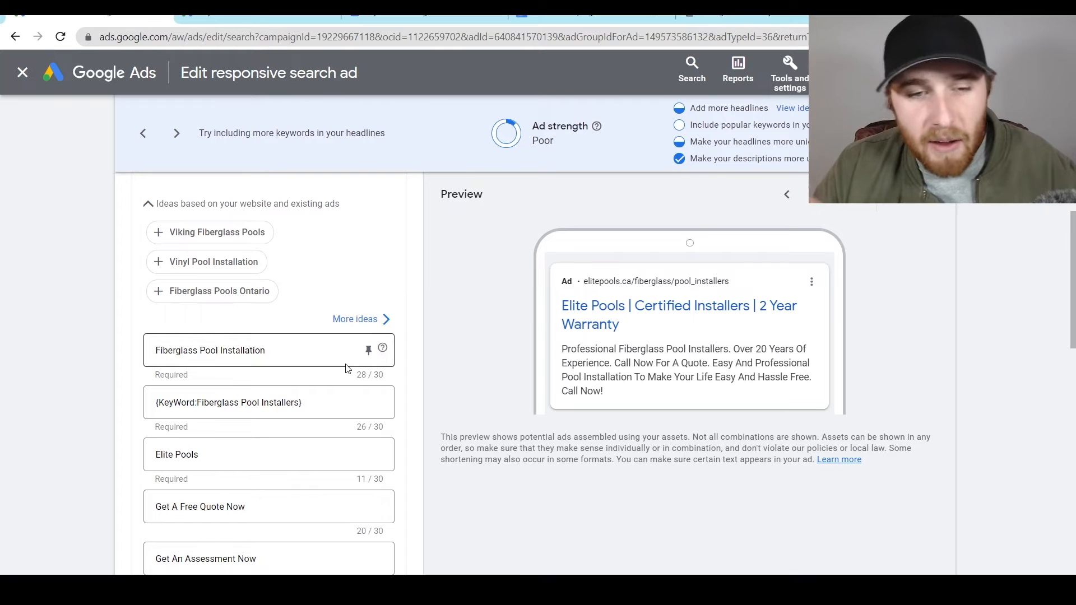
{"action": "scroll", "coordinate": [389, 389], "scroll_direction": "down", "scroll_amount": 1}
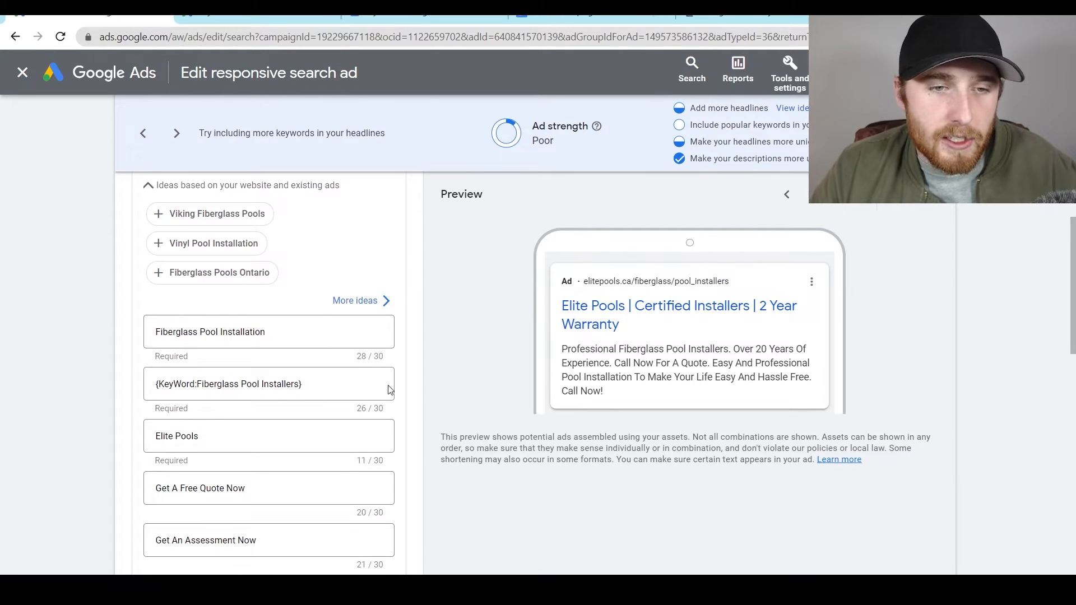
{"action": "double_click", "coordinate": [248, 333]}
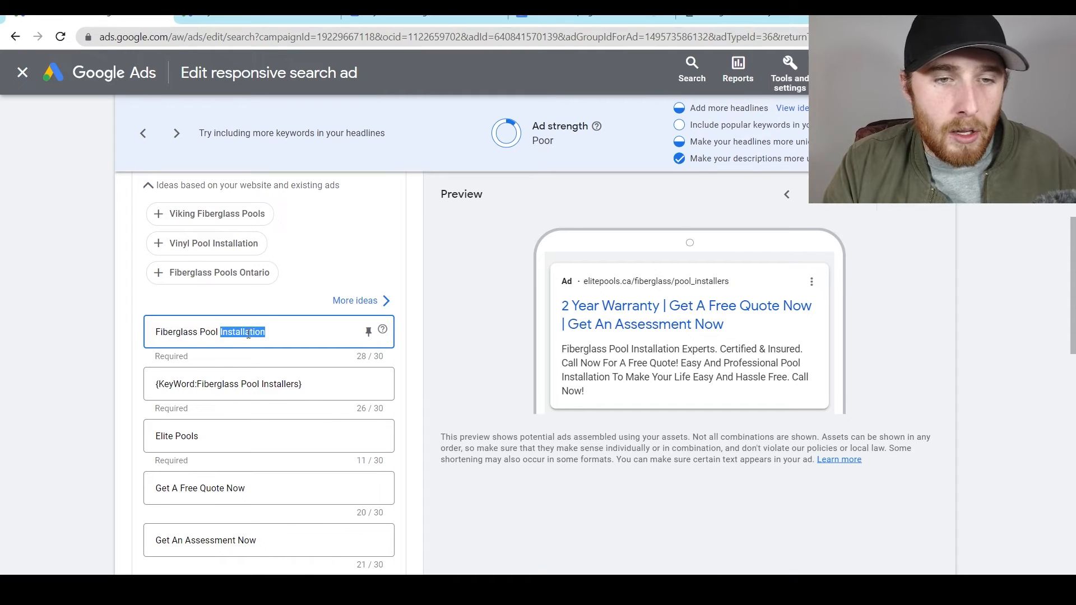
{"action": "key", "text": "BackSpace"}
{"action": "type", "text": "Installers"}
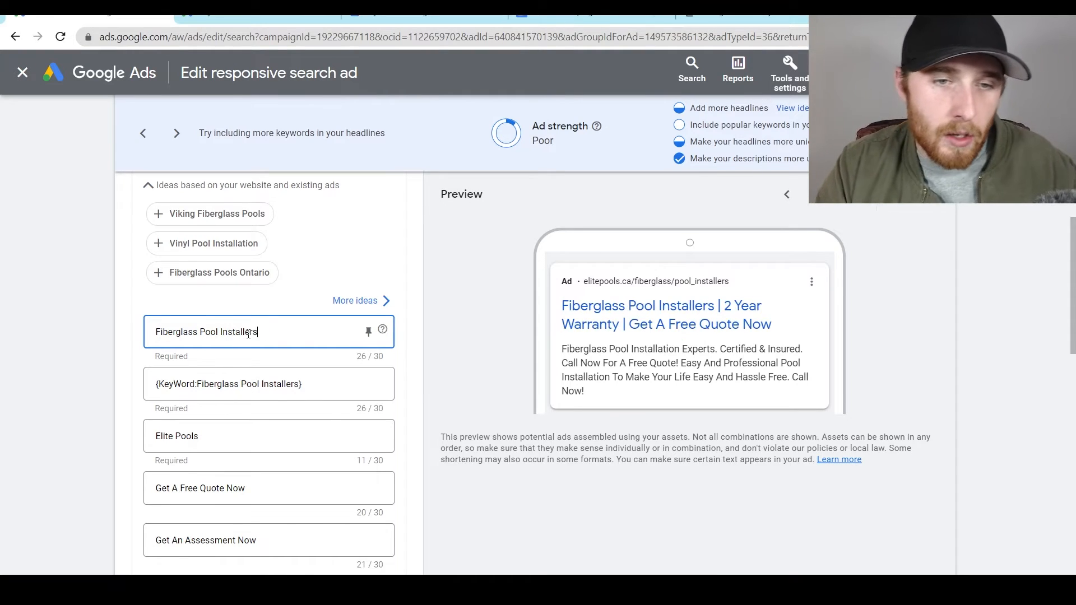
Replace the "Get A Free Quote Now" headline with "Call Now For A Free Quote"
{"action": "left_click", "coordinate": [250, 434]}
{"action": "scroll", "coordinate": [252, 448], "scroll_direction": "down", "scroll_amount": 1}
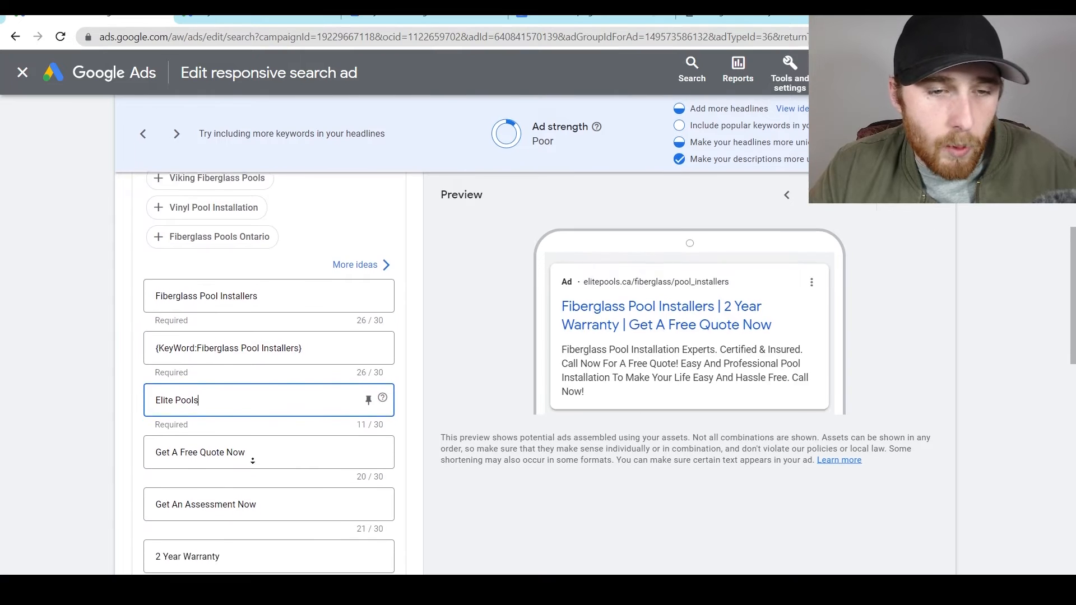
{"action": "scroll", "coordinate": [253, 460], "scroll_direction": "down", "scroll_amount": 3}
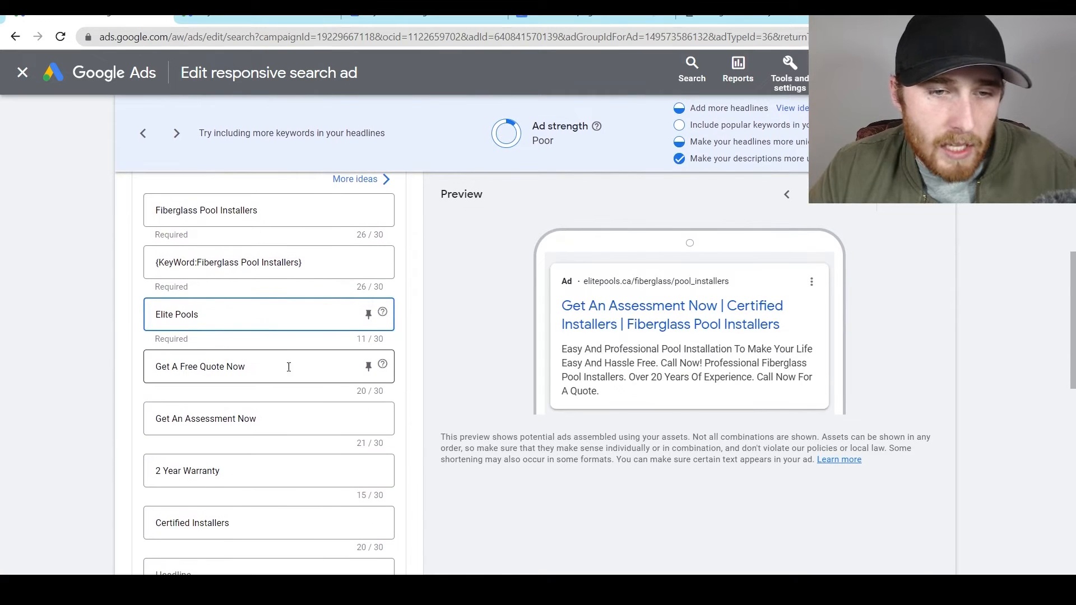
{"action": "left_click_drag", "start_coordinate": [289, 367], "coordinate": [103, 360]}
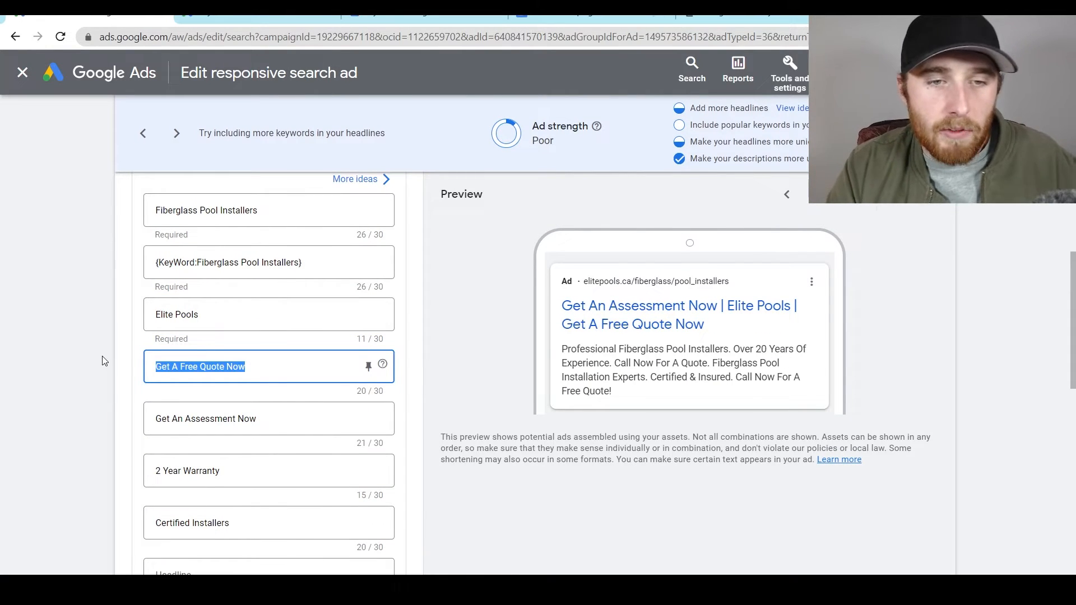
{"action": "key", "text": "ctrl+v"}
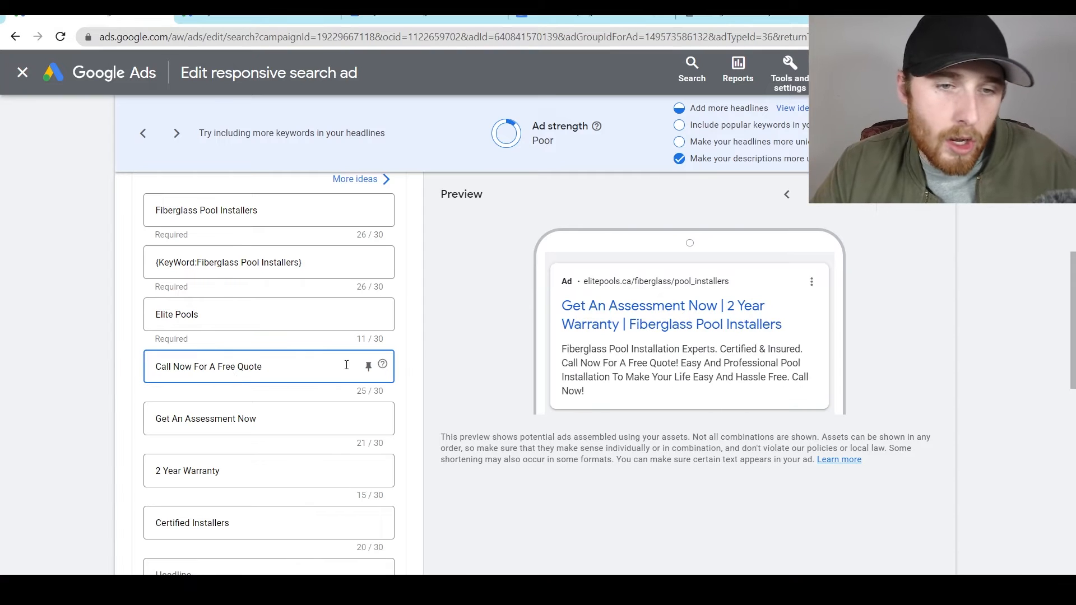
Replace the "Get An Assessment Now" headline with "Book Today Your Consultation"
{"action": "middle_click", "coordinate": [450, 371]}
{"action": "middle_click", "coordinate": [450, 372]}
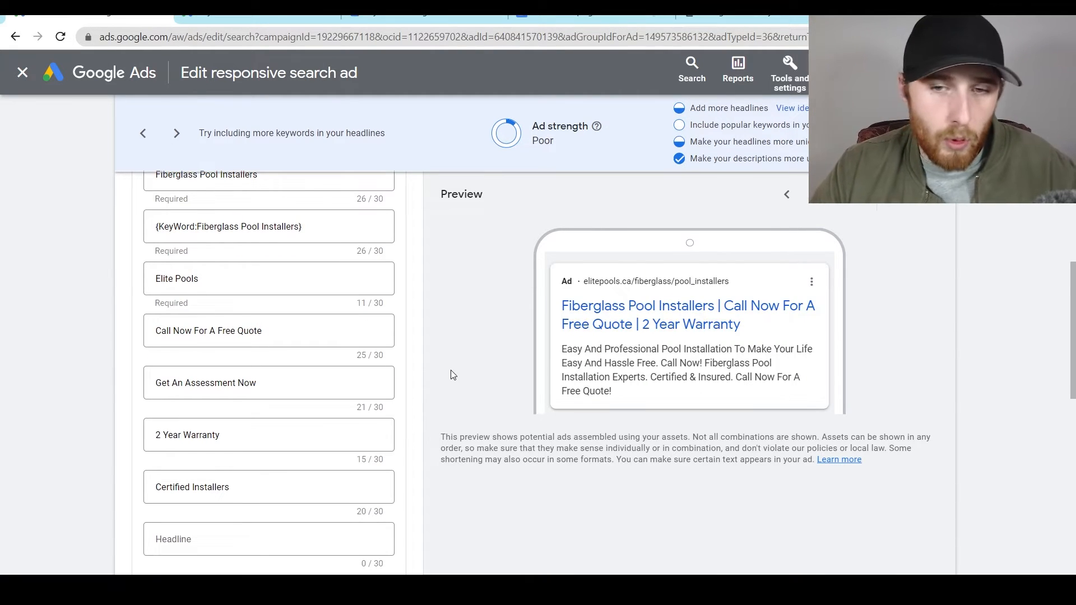
{"action": "scroll", "coordinate": [224, 443], "scroll_direction": "down", "scroll_amount": 1}
{"action": "left_click_drag", "start_coordinate": [284, 345], "coordinate": [118, 340]}
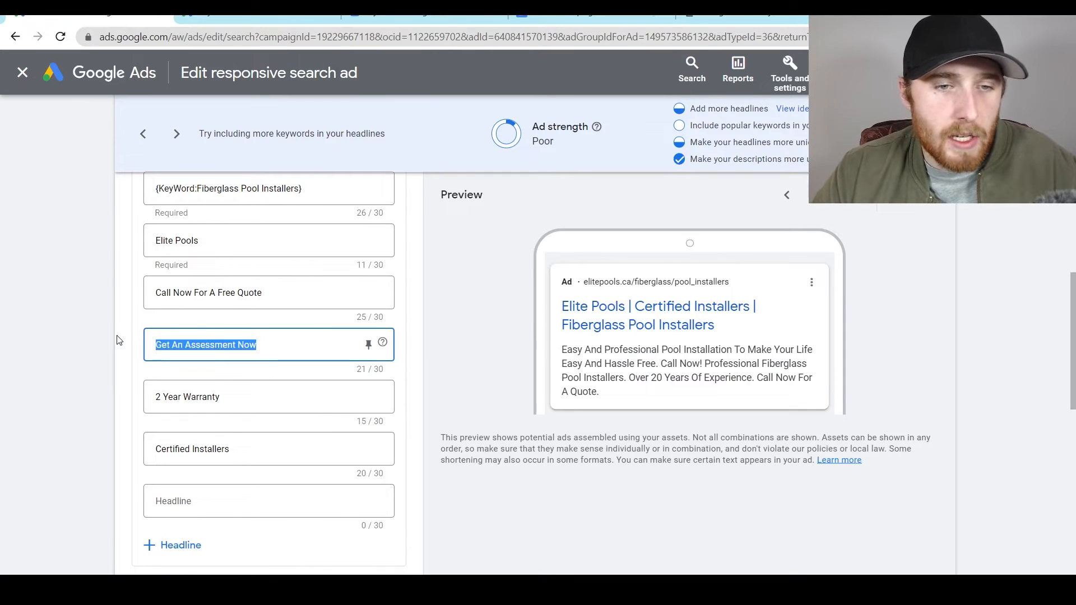
{"action": "key", "text": "ctrl+v"}
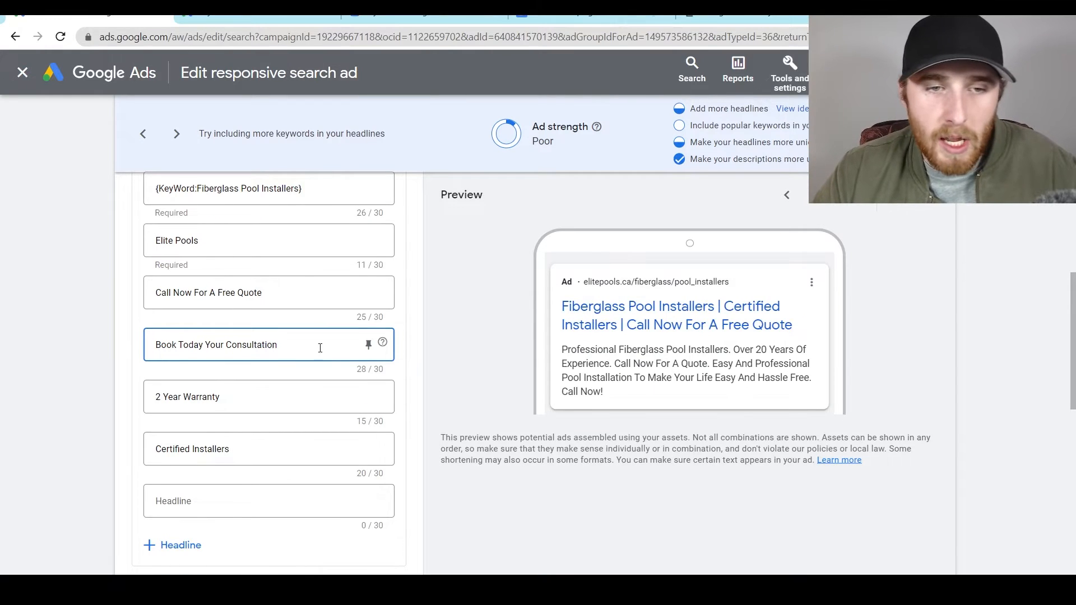
Replace the "Certified Installers" headline with "Award Winning (Service)"
{"action": "scroll", "coordinate": [320, 348], "scroll_direction": "down", "scroll_amount": 1}
{"action": "left_click", "coordinate": [515, 434]}
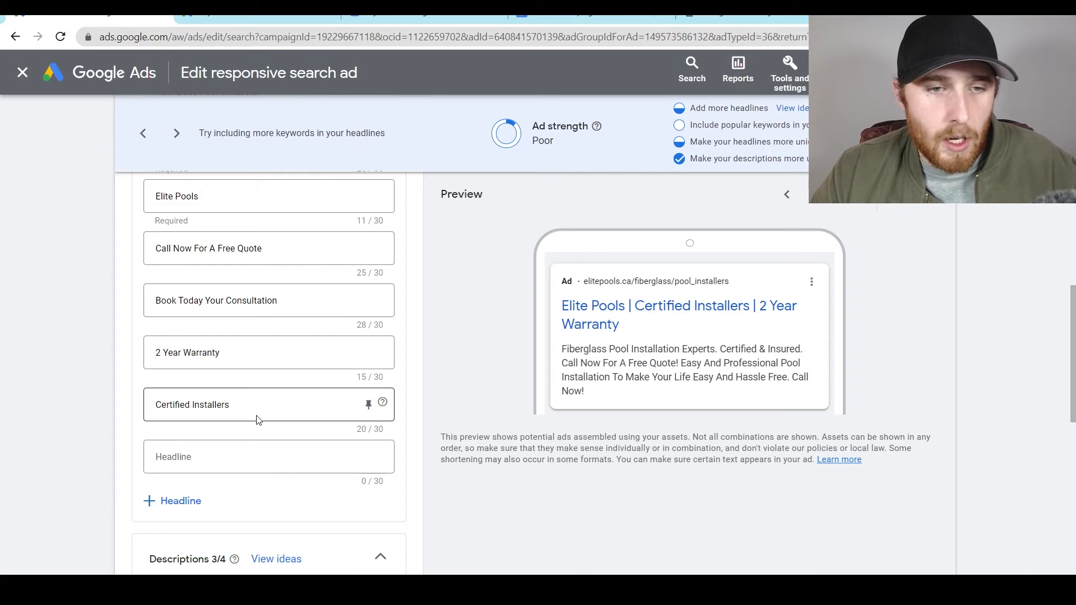
{"action": "left_click_drag", "start_coordinate": [256, 418], "coordinate": [125, 401]}
{"action": "key", "text": "ctrl+v"}
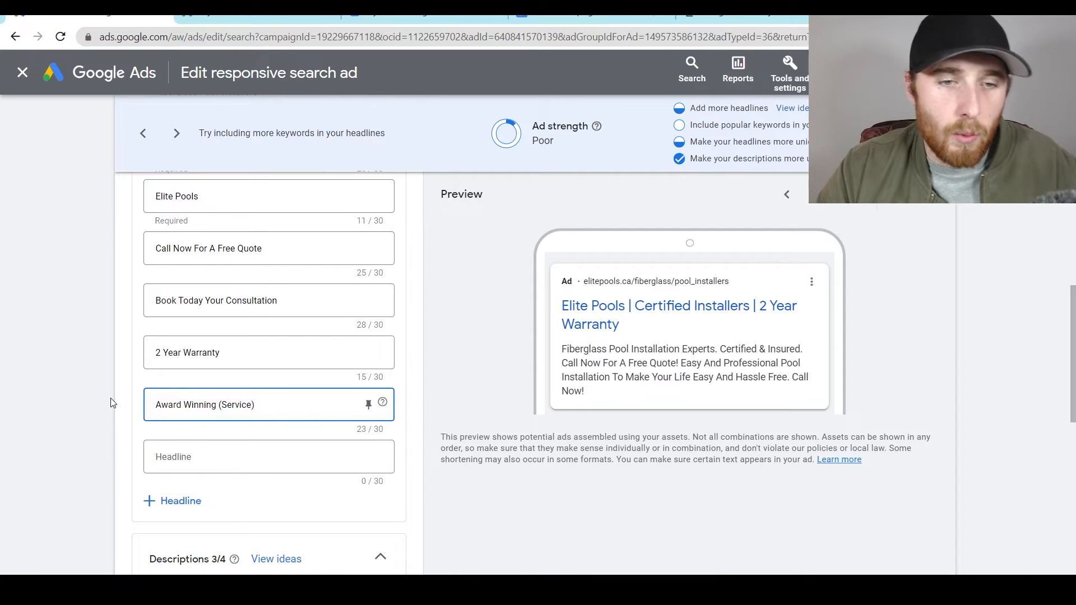
Try "Award Winning Pool Installation" and "Award Winning Pool Installers" as wordings for the award headline
{"action": "key", "text": "BackSpace"}
{"action": "key", "text": "BackSpace"}
{"action": "key", "text": "BackSpace"}
{"action": "key", "text": "BackSpace"}
{"action": "key", "text": "BackSpace"}
{"action": "key", "text": "BackSpace"}
{"action": "key", "text": "BackSpace"}
{"action": "key", "text": "BackSpace"}
{"action": "key", "text": "BackSpace"}
{"action": "type", "text": "P"}
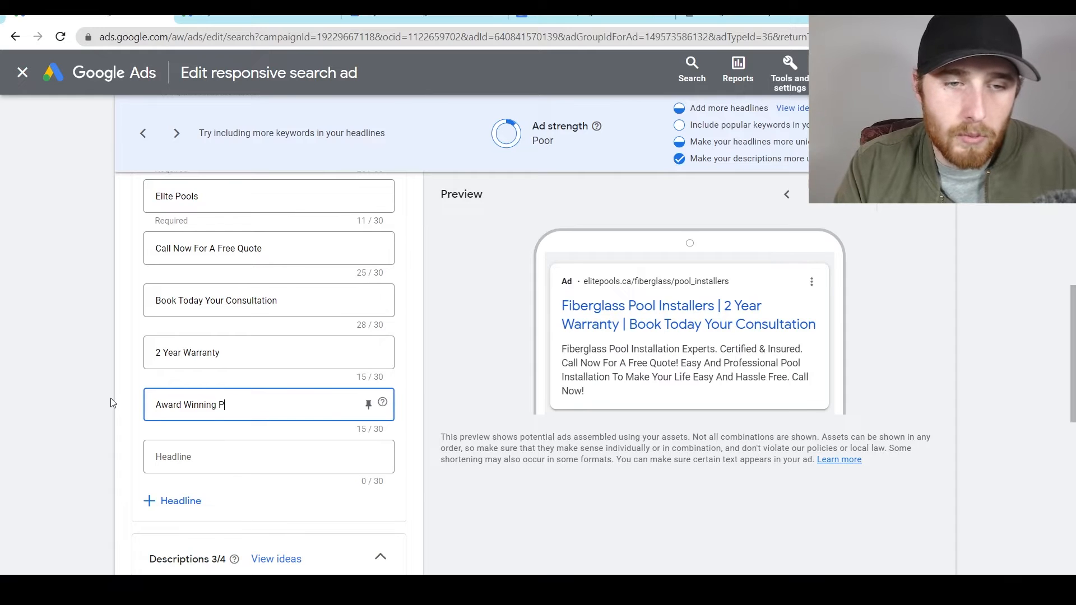
{"action": "type", "text": "ool Ins"}
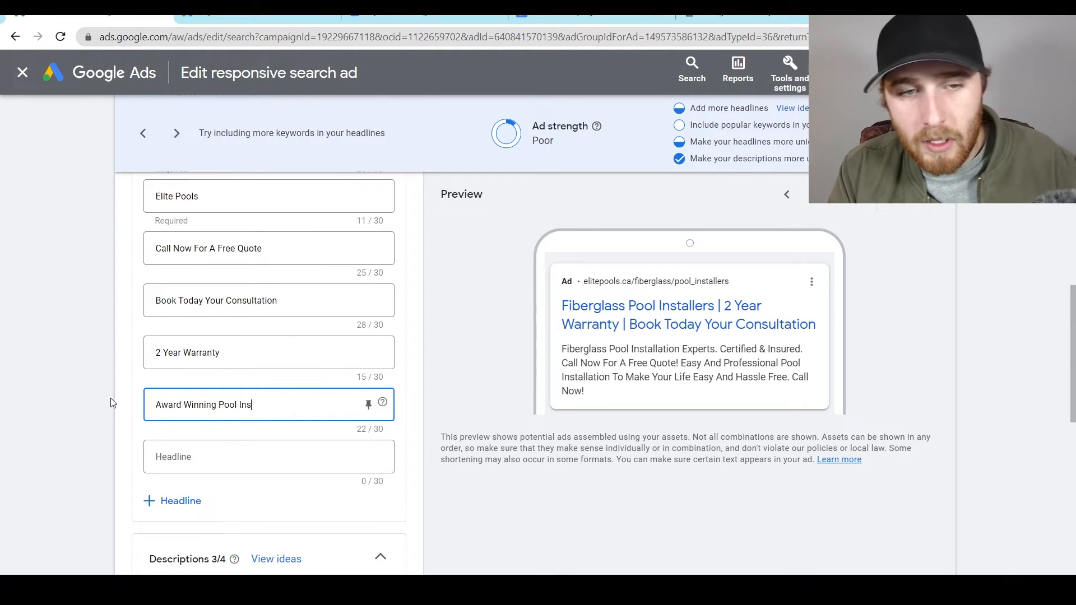
{"action": "type", "text": "tallion"}
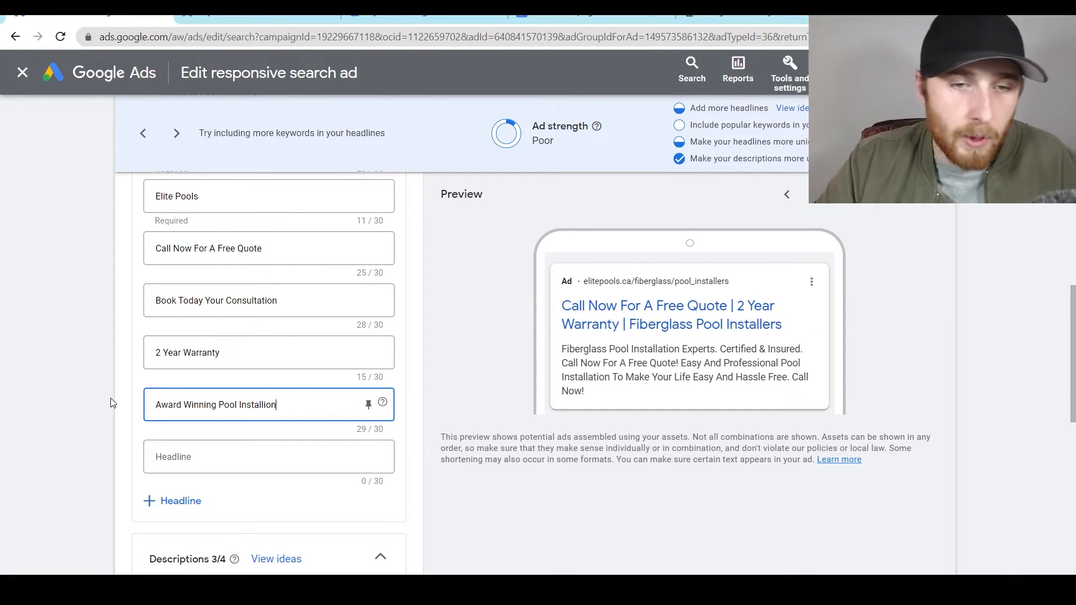
{"action": "key", "text": "BackSpace"}
{"action": "key", "text": "BackSpace"}
{"action": "key", "text": "BackSpace"}
{"action": "type", "text": "ation"}
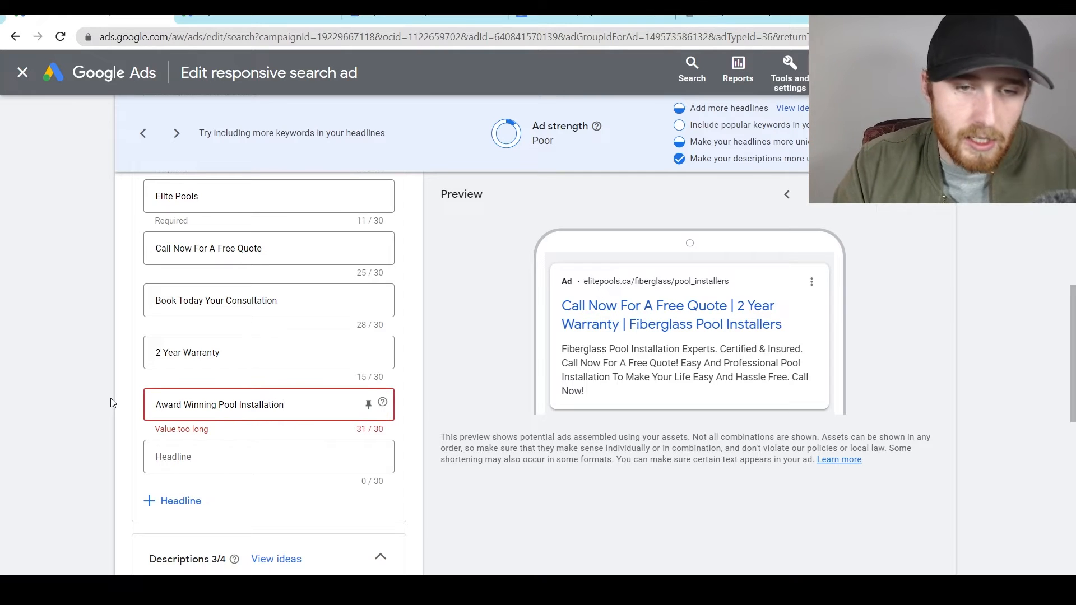
{"action": "double_click", "coordinate": [262, 408]}
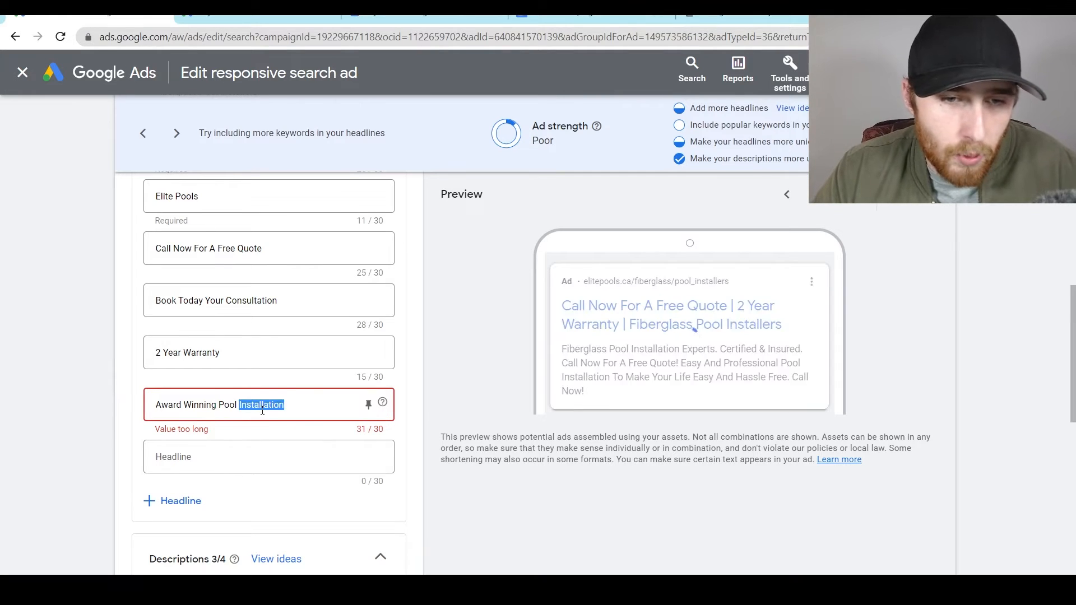
{"action": "type", "text": "Instal"}
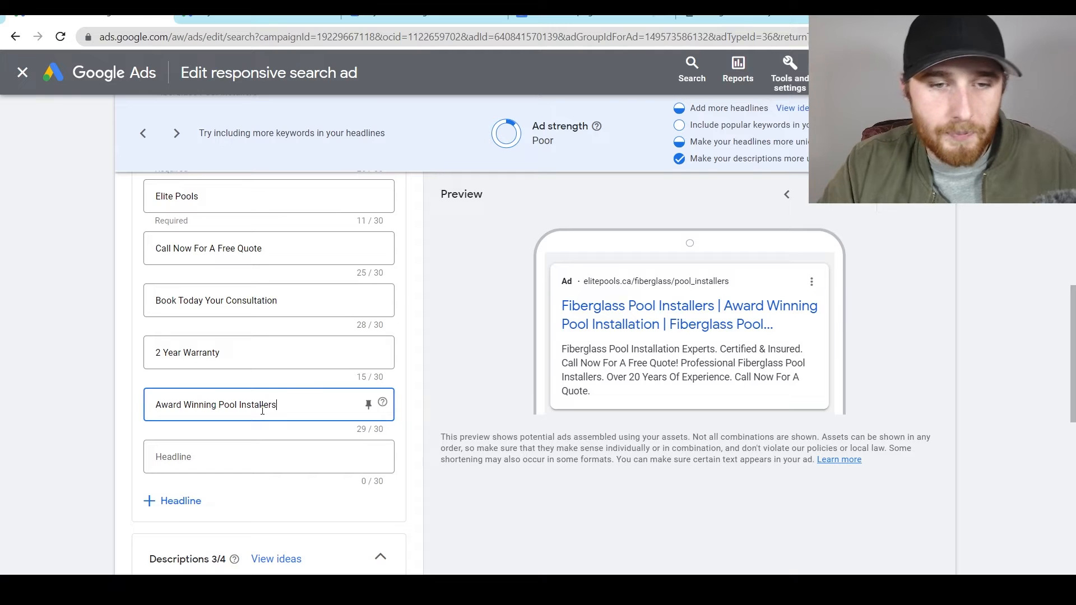
Change the award headline's wording to "Award Winning Fiberglass Pools"
{"action": "double_click", "coordinate": [258, 404]}
{"action": "key", "text": "BackSpace"}
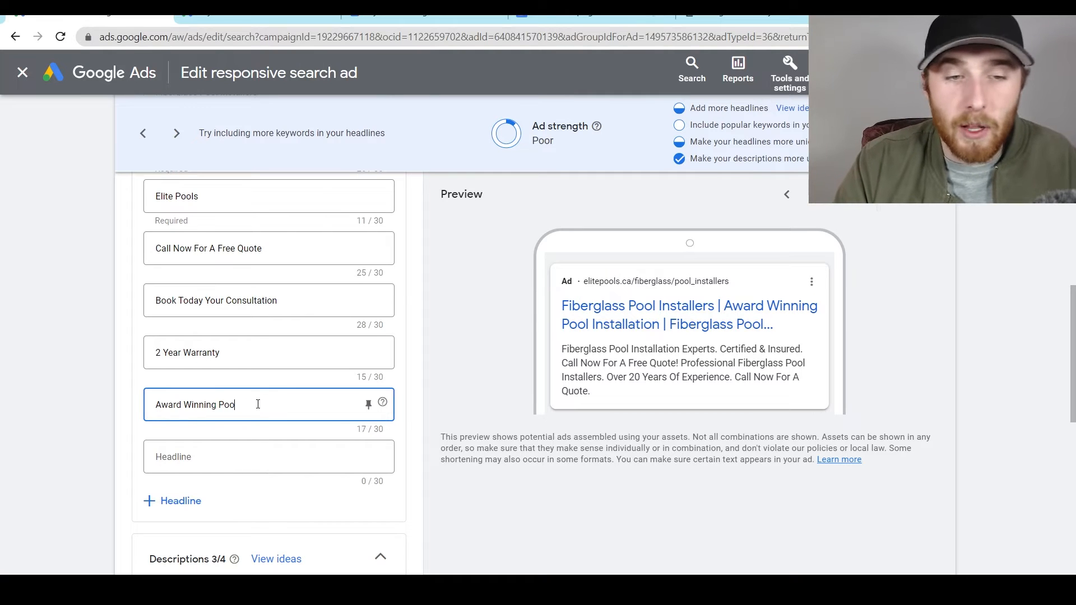
{"action": "key", "text": "BackSpace"}
{"action": "key", "text": "BackSpace"}
{"action": "key", "text": "BackSpace"}
{"action": "key", "text": "BackSpace"}
{"action": "key", "text": "BackSpace"}
{"action": "key", "text": "BackSpace"}
{"action": "type", "text": "F"}
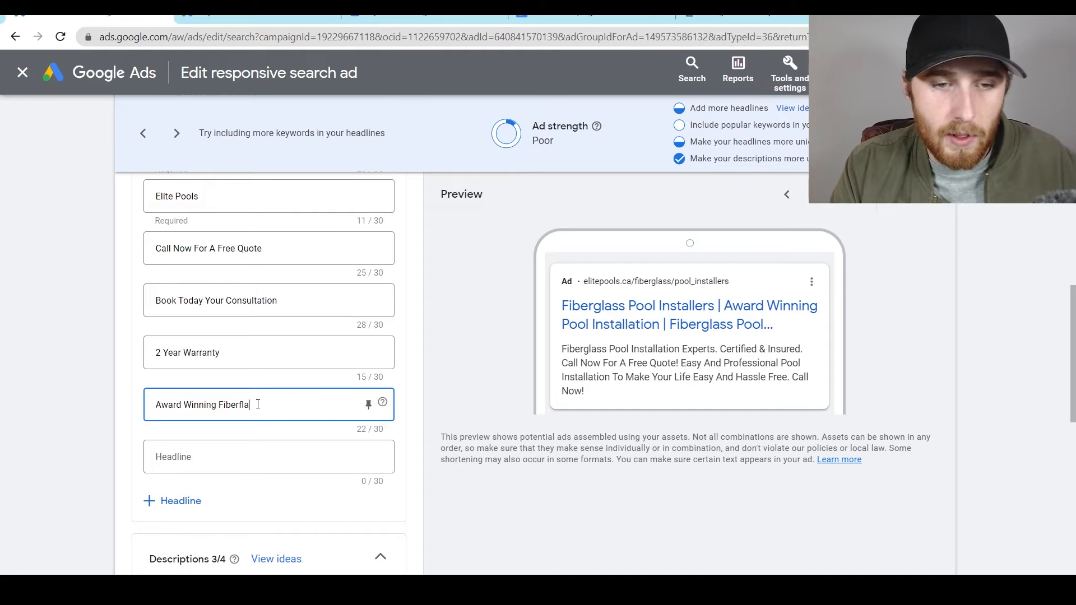
{"action": "type", "text": "iberglass"}
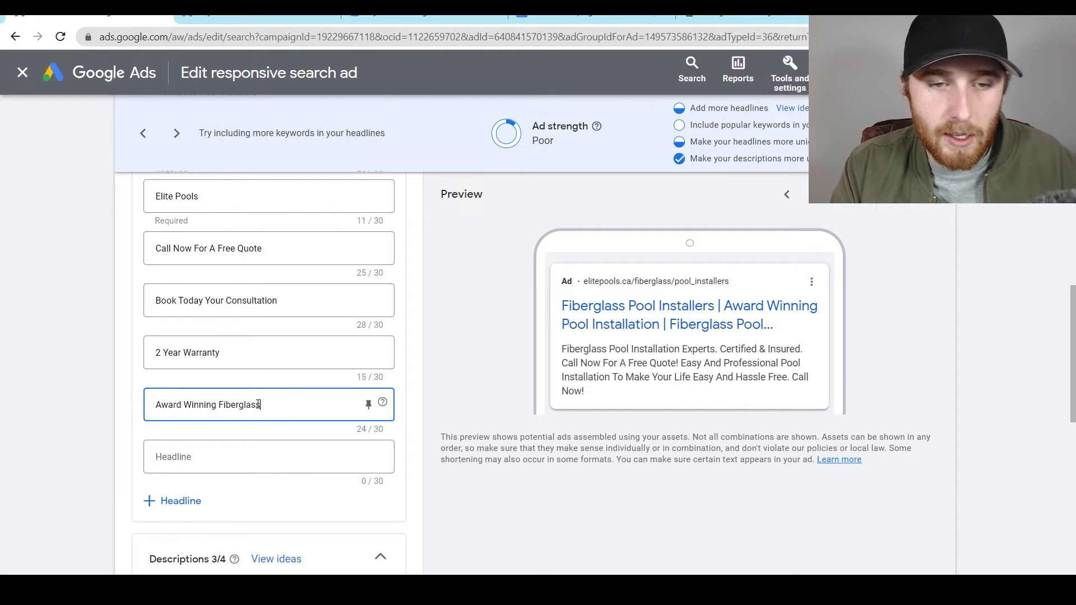
{"action": "type", "text": " Po"}
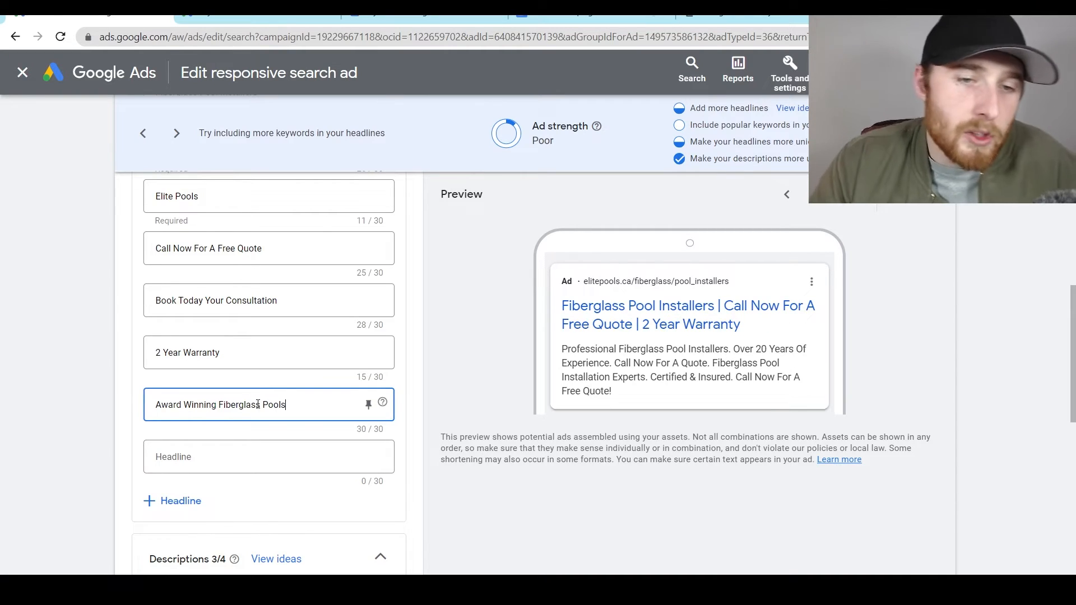
{"action": "type", "text": "ols"}
Replace the third description with "Fiberglass Pool Installation, Certified Installers, A Two Year Warranty And Dozens Of Happy Clients"
{"action": "scroll", "coordinate": [257, 387], "scroll_direction": "up", "scroll_amount": 8}
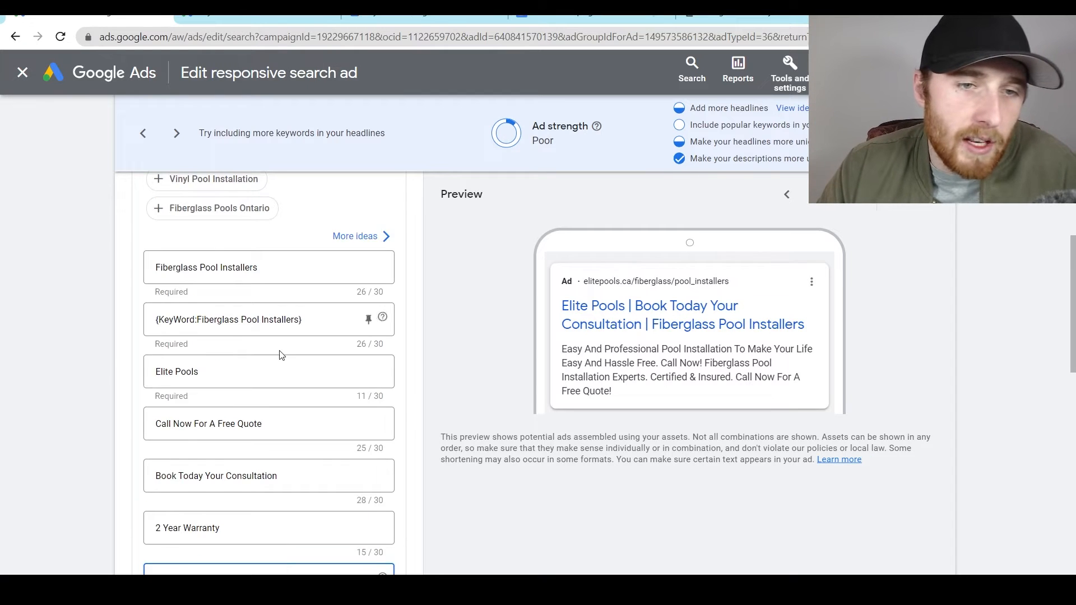
{"action": "scroll", "coordinate": [281, 351], "scroll_direction": "down", "scroll_amount": 14}
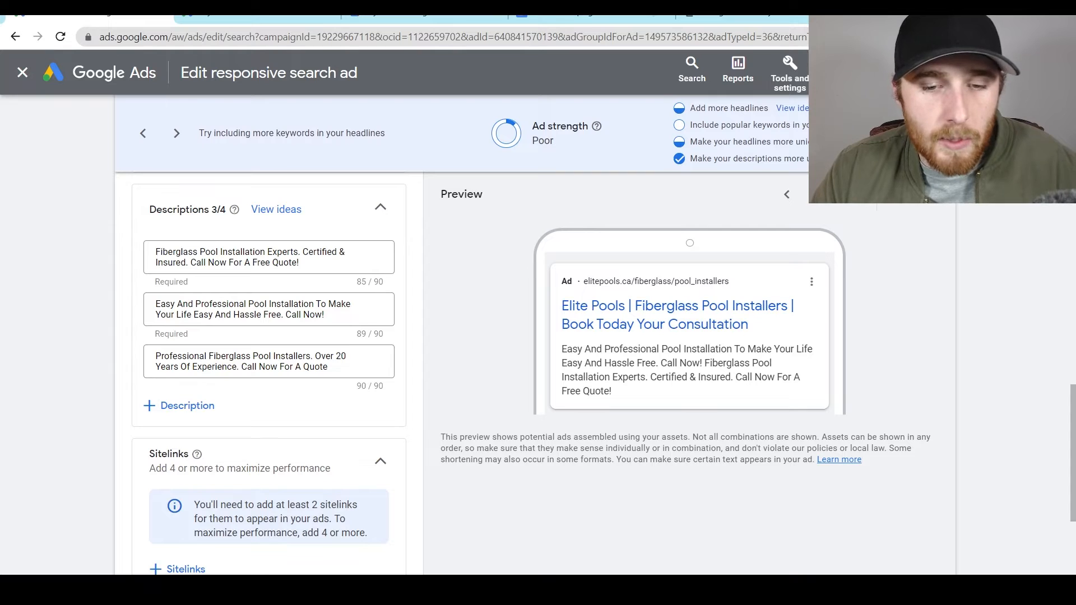
{"action": "left_click", "coordinate": [326, 369]}
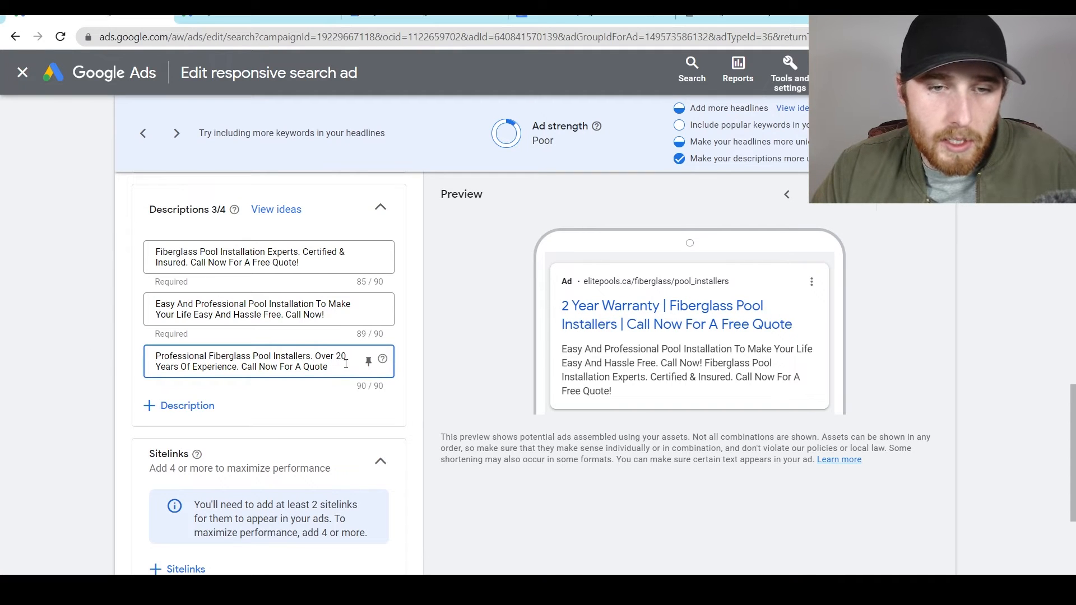
{"action": "left_click_drag", "start_coordinate": [345, 364], "coordinate": [107, 353]}
{"action": "type", "text": "Award Winning (Service), Certified Installers, A Two Year Warranty And Dozens Of Happy Clients"}
{"action": "double_click", "coordinate": [234, 356]}
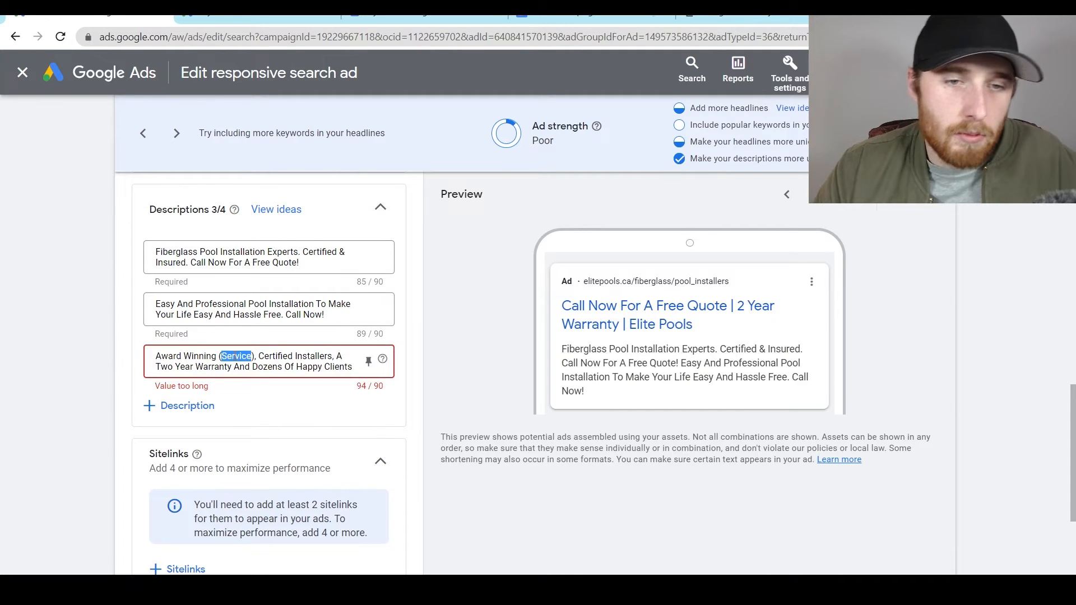
{"action": "key", "text": "shift+Home"}
{"action": "type", "text": "Fiber"}
{"action": "type", "text": "glass Pool "}
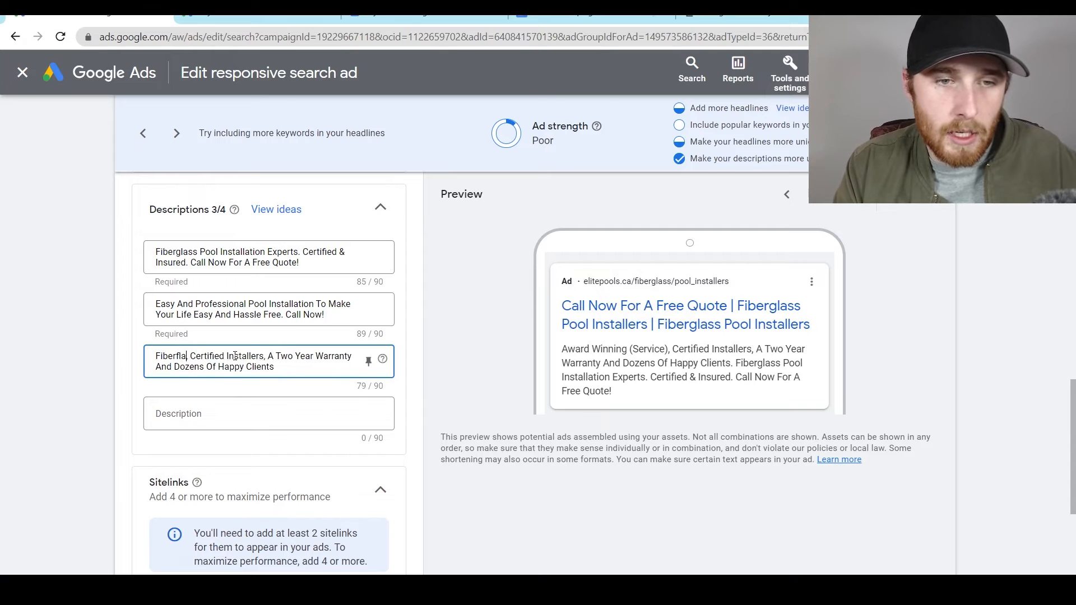
{"action": "type", "text": "Installation,"}
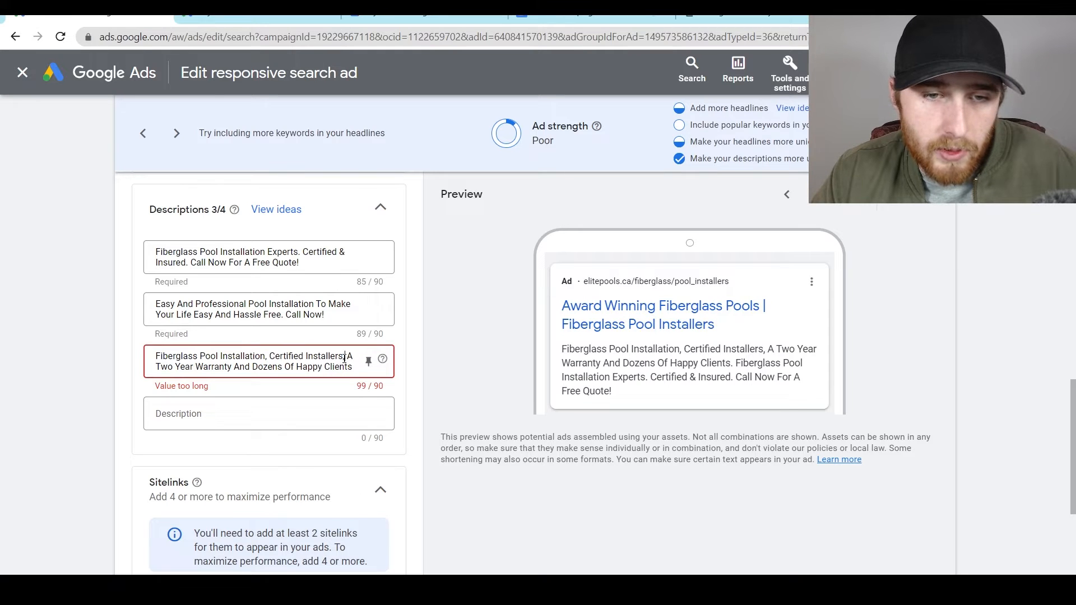
Shorten the third description to "Fiberglass Pool Installation Experts, A Two Year Warranty And Dozens Of Happy Clients"
{"action": "left_click_drag", "start_coordinate": [345, 358], "coordinate": [278, 358]}
{"action": "key", "text": "BackSpace"}
{"action": "key", "text": "BackSpace"}
{"action": "key", "text": "BackSpace"}
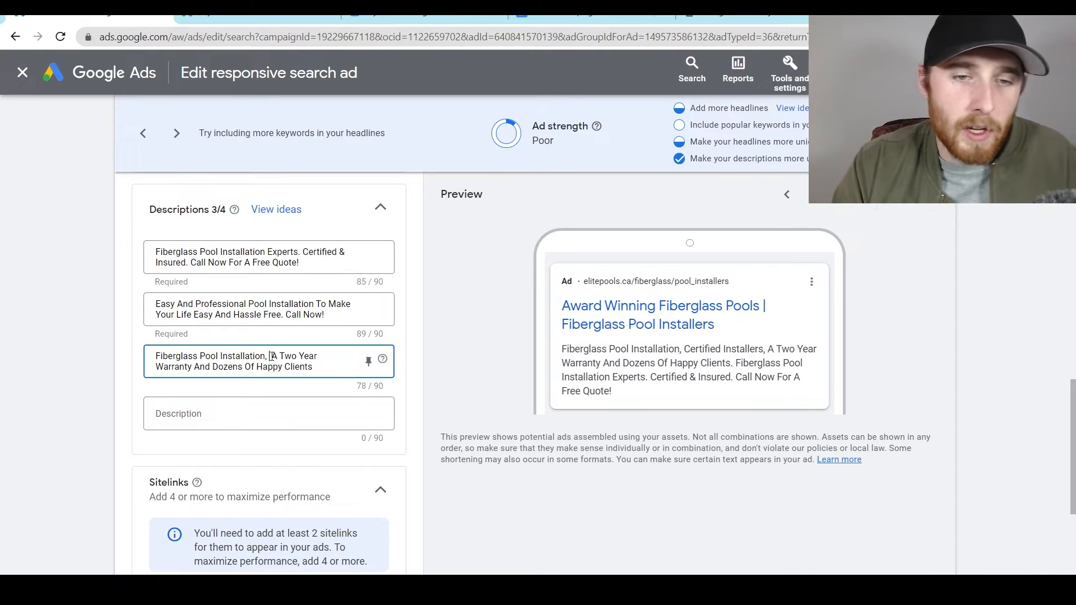
{"action": "type", "text": "Experts"}
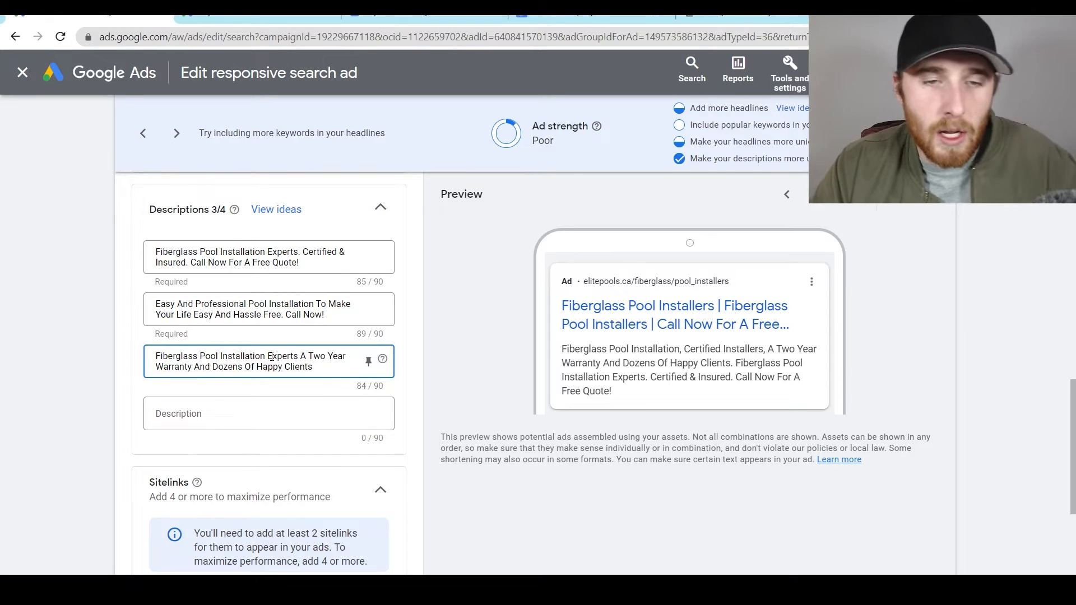
{"action": "type", "text": ","}
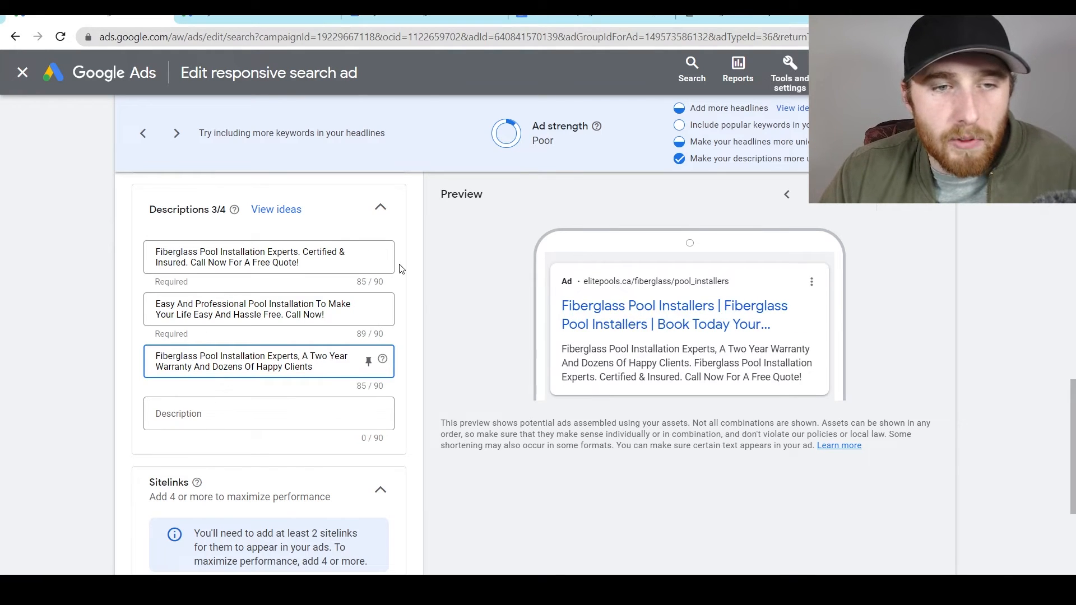
Save the edited ad and enable this paused "Fiberglass Pool Installers" duplicate in the campaign's ads list
{"action": "middle_click", "coordinate": [457, 370]}
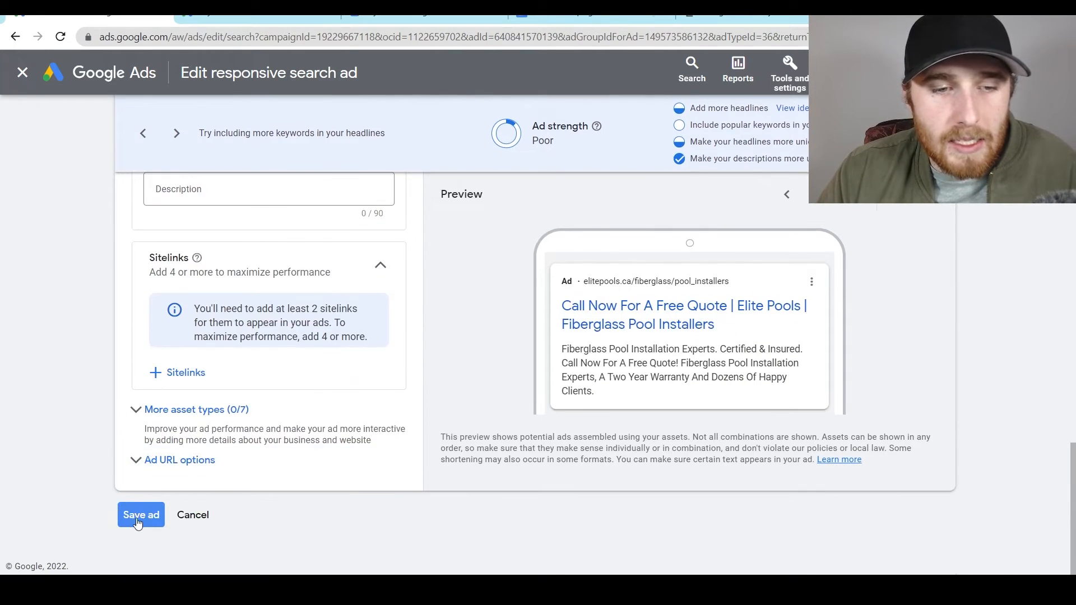
{"action": "left_click", "coordinate": [137, 517]}
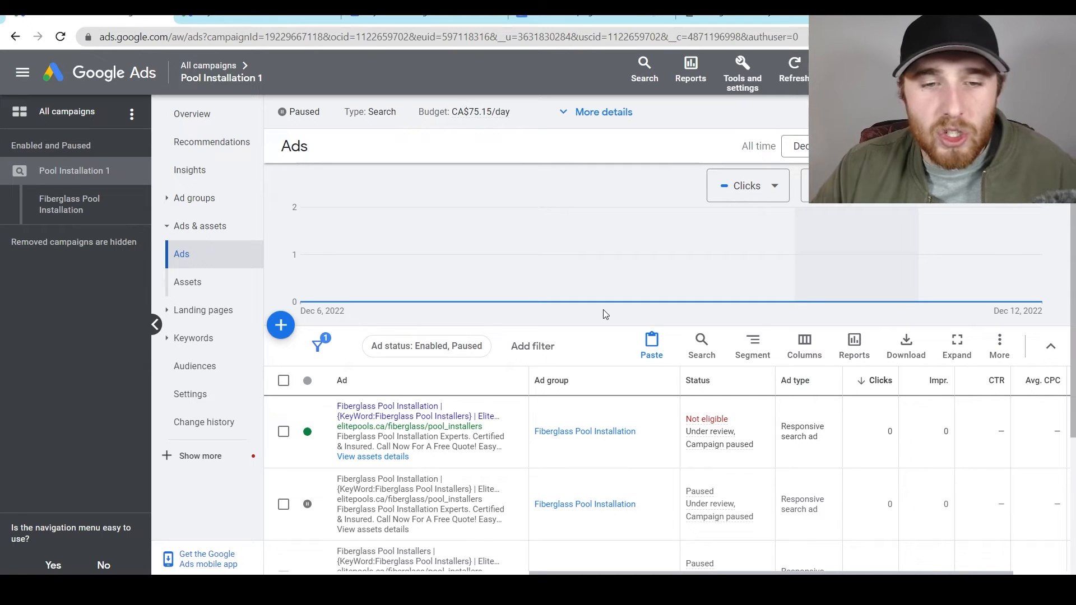
{"action": "scroll", "coordinate": [577, 305], "scroll_direction": "down", "scroll_amount": 3}
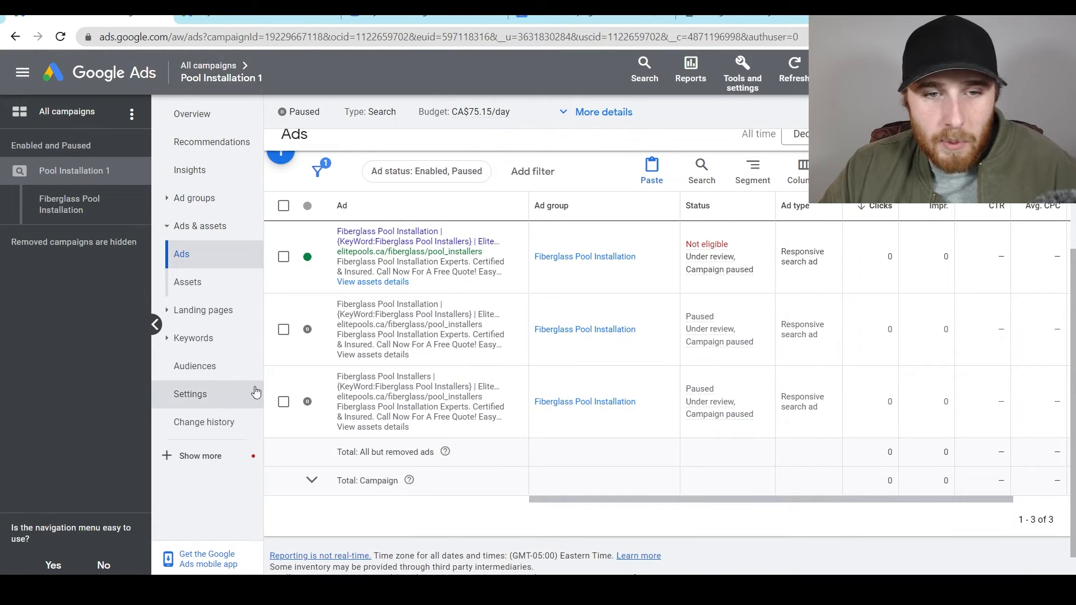
{"action": "left_click", "coordinate": [317, 404]}
{"action": "left_click", "coordinate": [331, 394]}
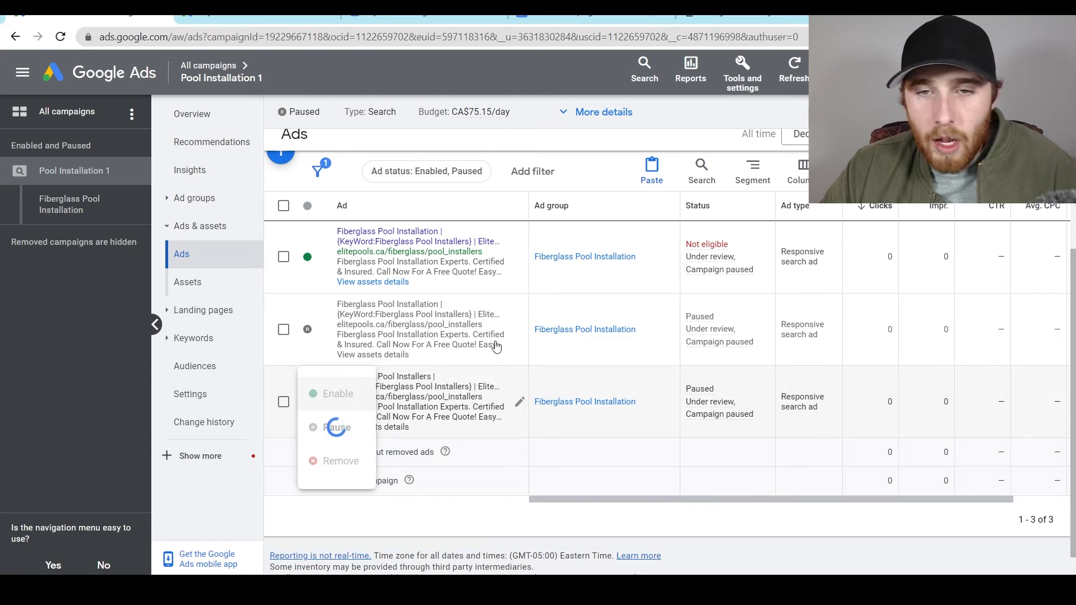
Open the remaining paused duplicate ad for editing and change its first headline to "Local Pool Installers"
{"action": "left_click", "coordinate": [519, 330]}
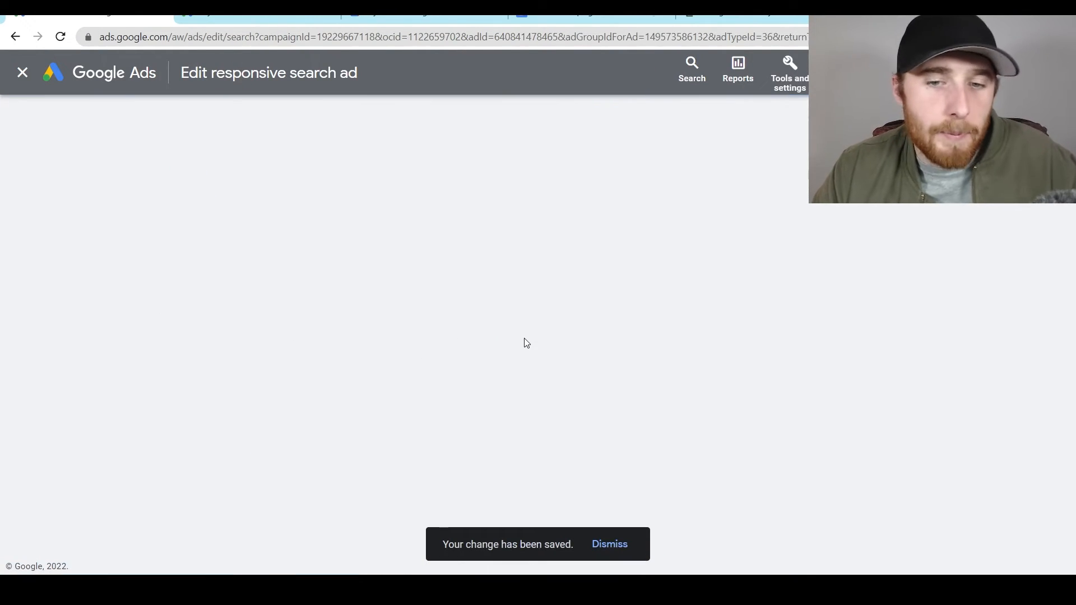
{"action": "scroll", "coordinate": [439, 342], "scroll_direction": "down", "scroll_amount": 3}
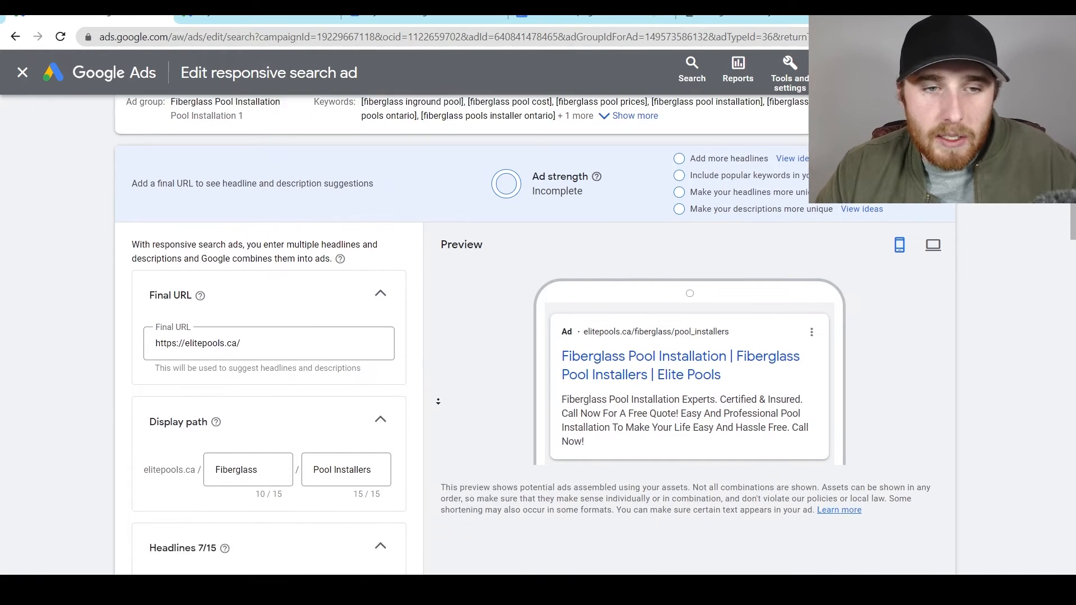
{"action": "scroll", "coordinate": [437, 399], "scroll_direction": "down", "scroll_amount": 6}
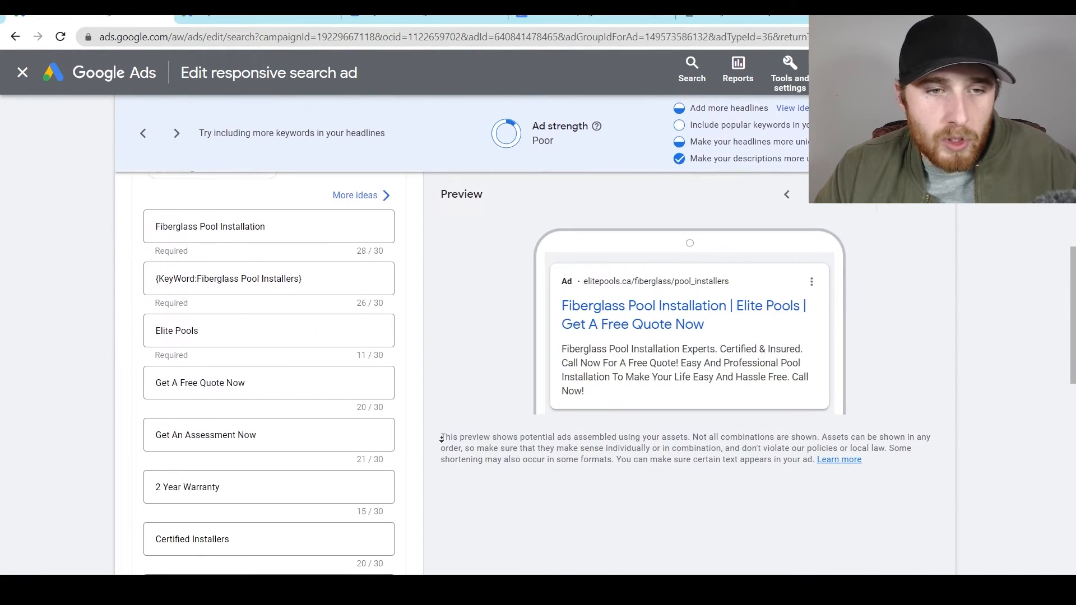
{"action": "scroll", "coordinate": [291, 320], "scroll_direction": "up", "scroll_amount": 2}
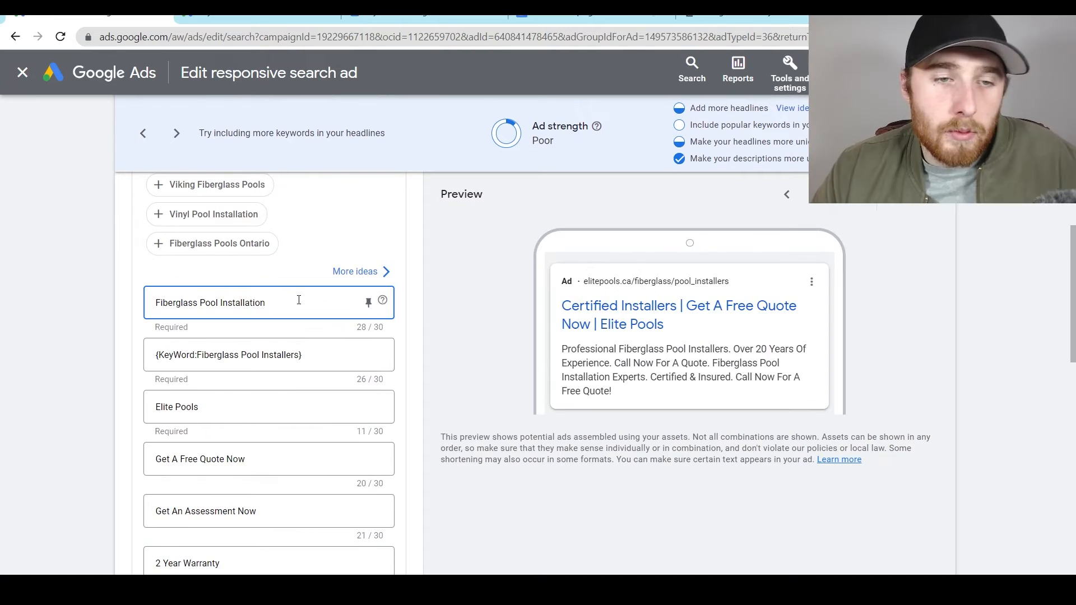
{"action": "left_click_drag", "start_coordinate": [297, 302], "coordinate": [146, 305]}
{"action": "type", "text": "Local Poo"}
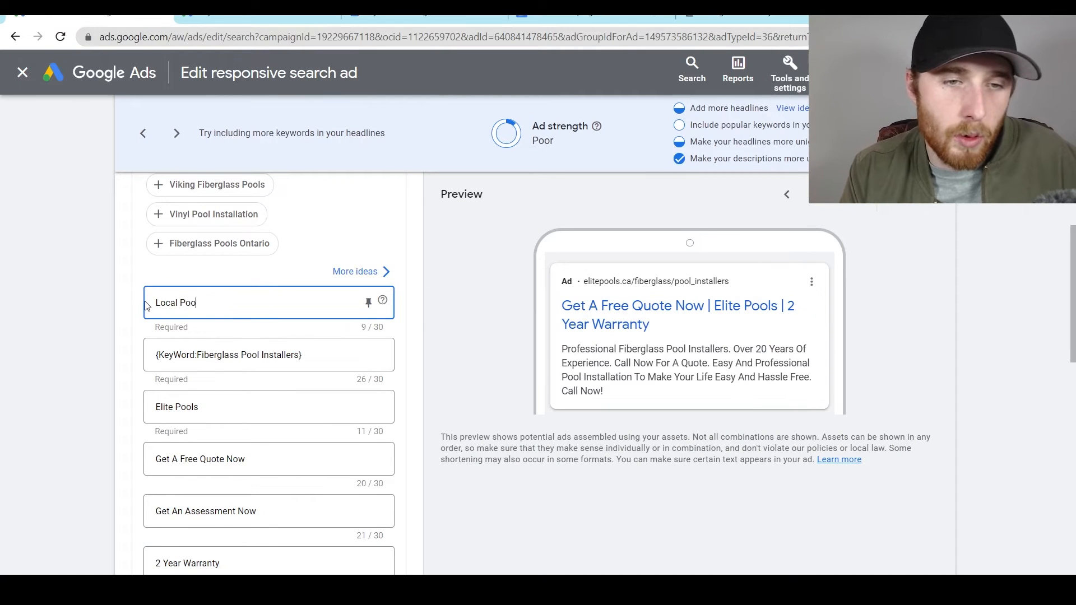
{"action": "type", "text": "ls"}
{"action": "key", "text": "BackSpace"}
{"action": "key", "text": "BackSpace"}
{"action": "type", "text": "Installers"}
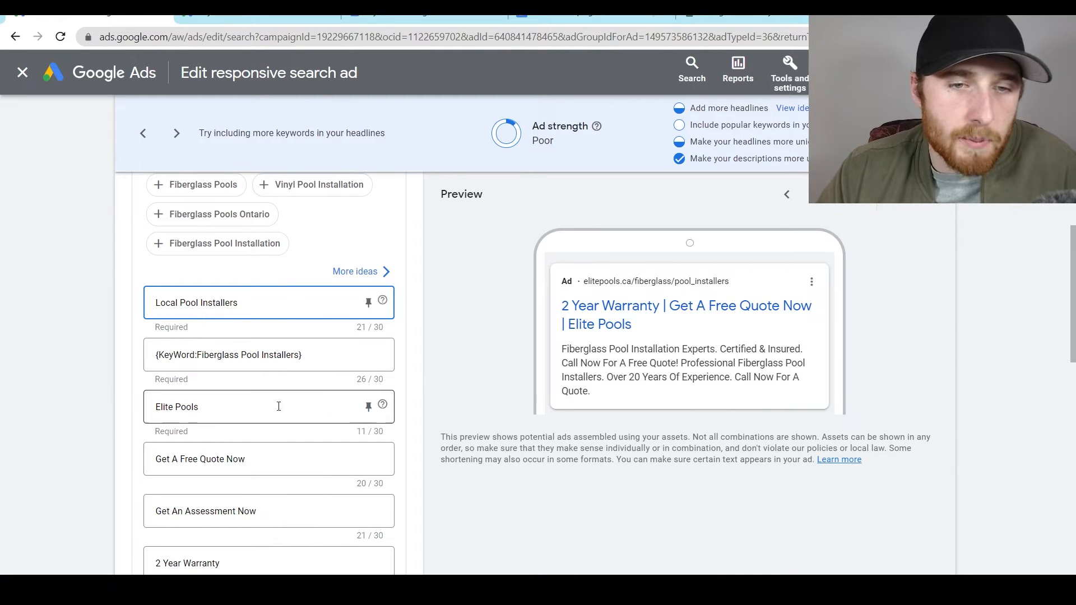
Replace the "Get An Assessment Now" headline with "Give Us A Call Today"
{"action": "left_click", "coordinate": [327, 358]}
{"action": "scroll", "coordinate": [325, 392], "scroll_direction": "down", "scroll_amount": 3}
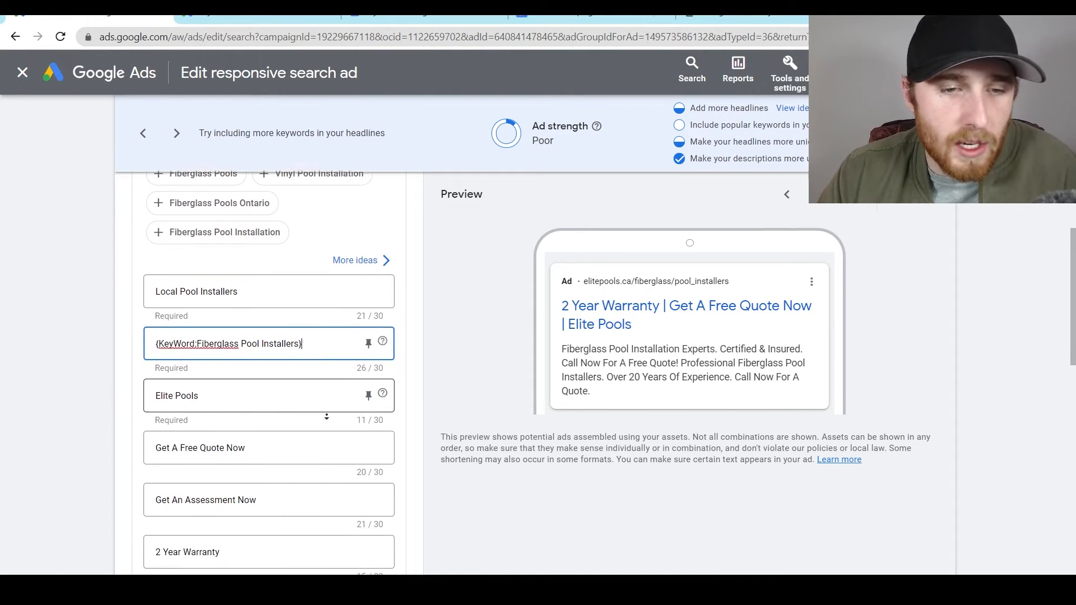
{"action": "scroll", "coordinate": [323, 426], "scroll_direction": "down", "scroll_amount": 1}
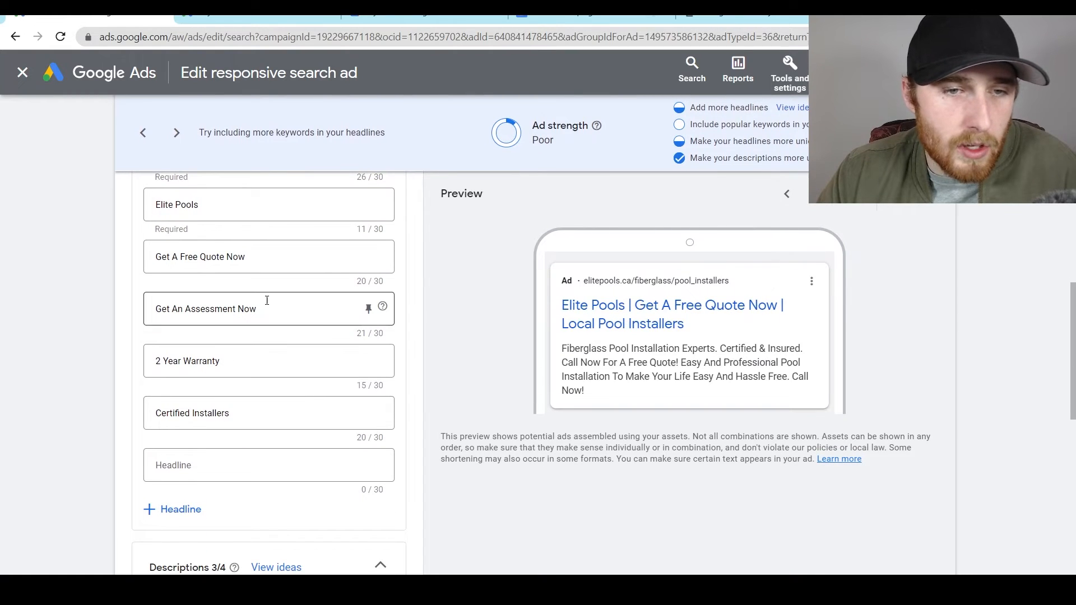
{"action": "left_click_drag", "start_coordinate": [258, 309], "coordinate": [167, 296]}
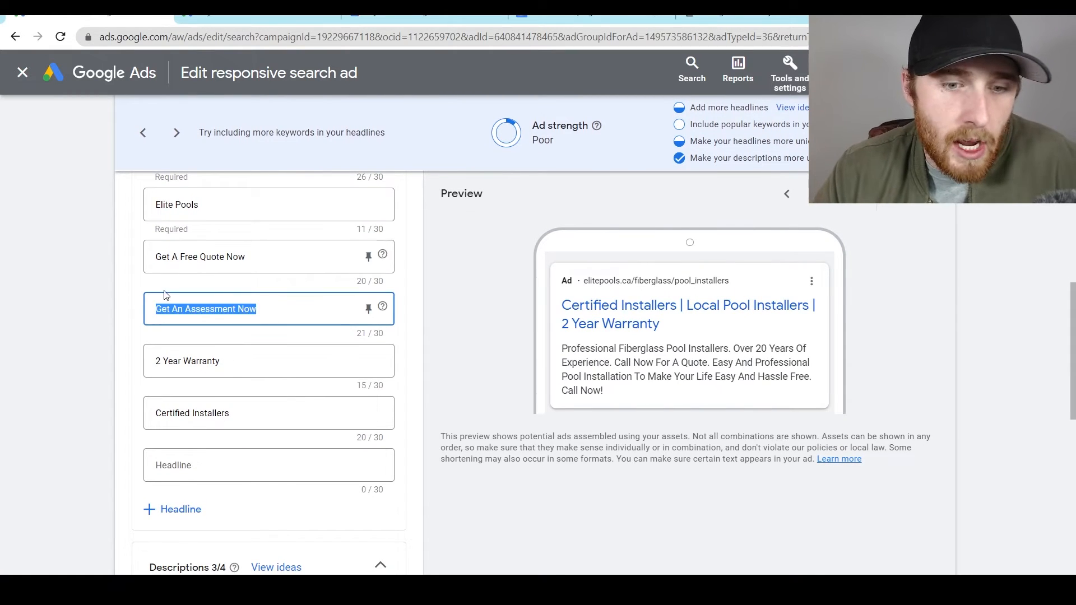
{"action": "type", "text": "Give Us A Call Today"}
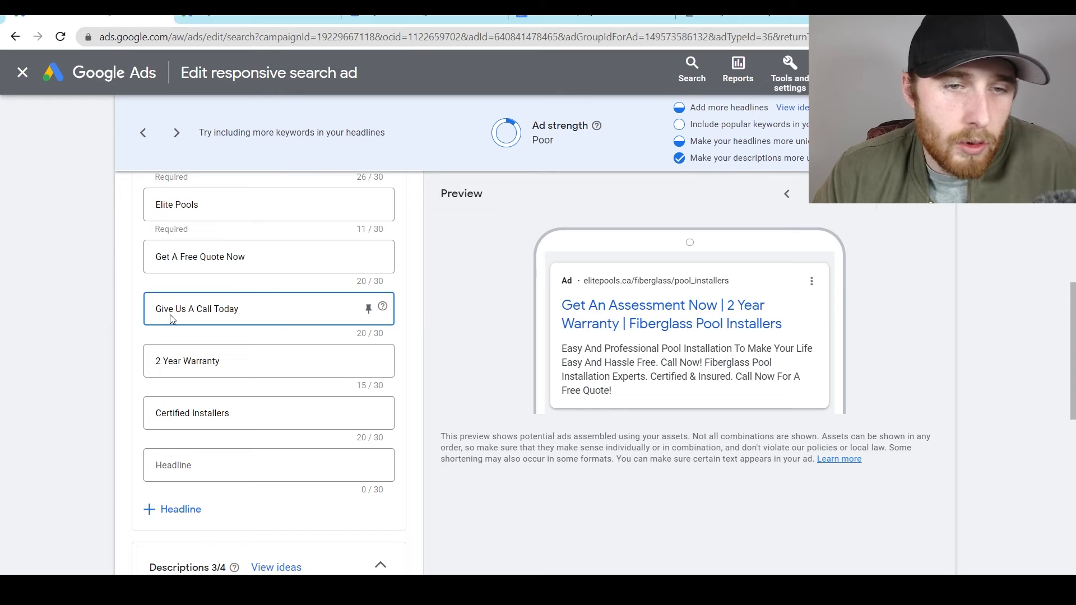
Review the edited ad's headlines, descriptions and sitelinks section alongside its preview
{"action": "middle_click", "coordinate": [115, 241]}
{"action": "scroll", "coordinate": [119, 254], "scroll_direction": "down", "scroll_amount": 1}
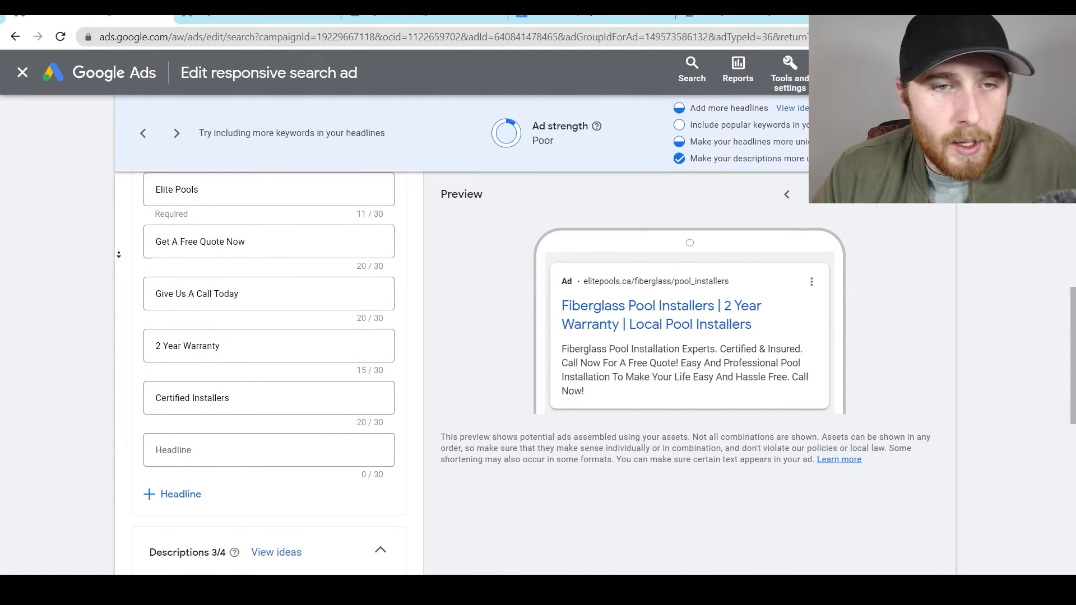
{"action": "middle_click", "coordinate": [118, 254]}
{"action": "middle_click", "coordinate": [97, 227]}
{"action": "scroll", "coordinate": [92, 264], "scroll_direction": "down", "scroll_amount": 1}
{"action": "scroll", "coordinate": [131, 172], "scroll_direction": "up", "scroll_amount": 1}
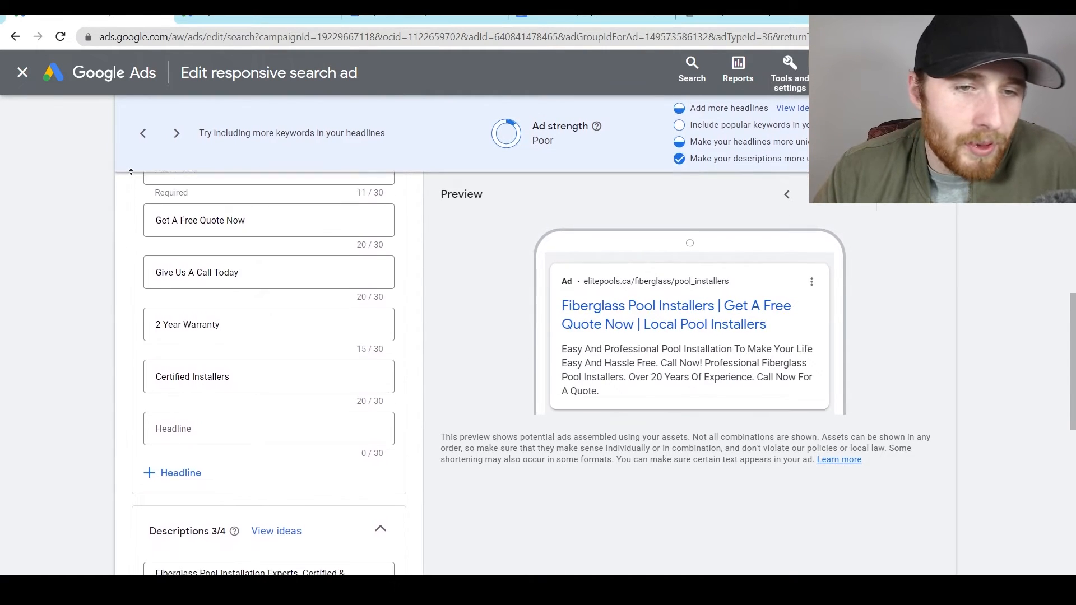
{"action": "scroll", "coordinate": [131, 171], "scroll_direction": "up", "scroll_amount": 2}
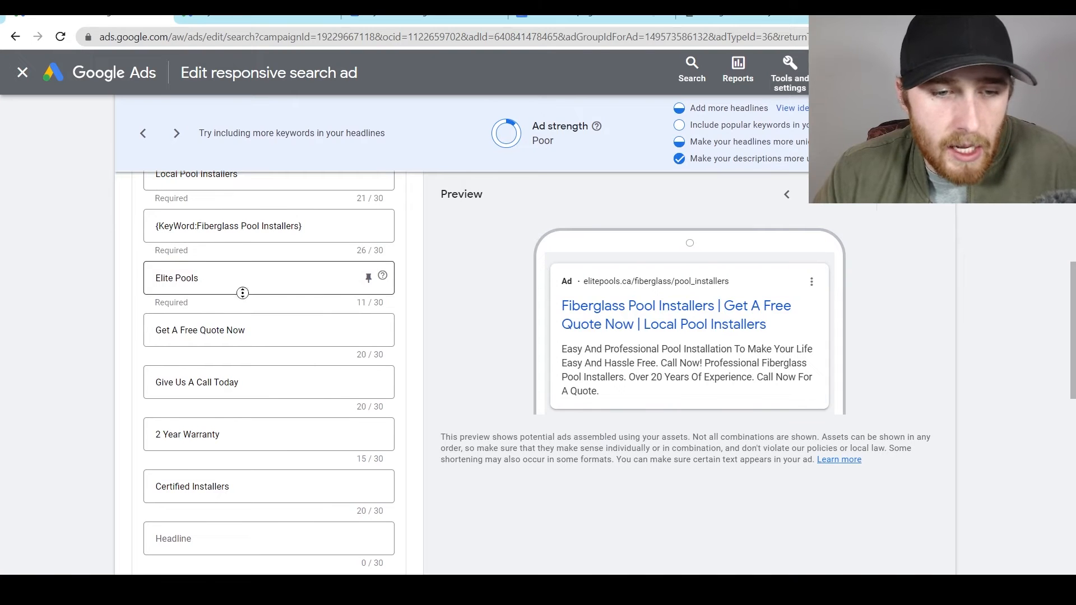
{"action": "scroll", "coordinate": [242, 293], "scroll_direction": "down", "scroll_amount": 5}
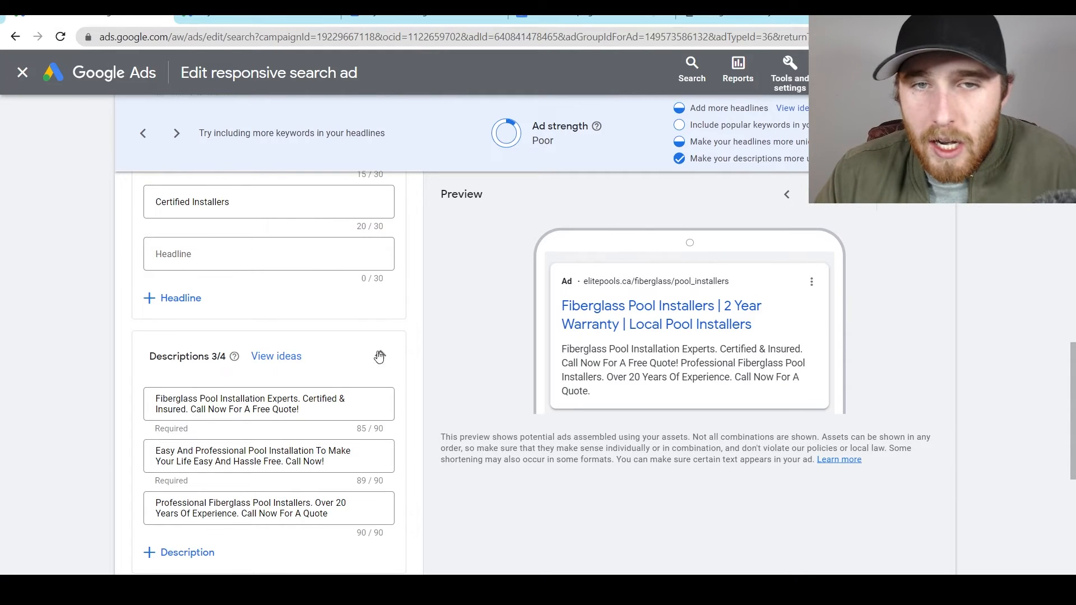
{"action": "scroll", "coordinate": [378, 362], "scroll_direction": "down", "scroll_amount": 6}
{"action": "scroll", "coordinate": [387, 463], "scroll_direction": "up", "scroll_amount": 6}
{"action": "scroll", "coordinate": [387, 463], "scroll_direction": "up", "scroll_amount": 6}
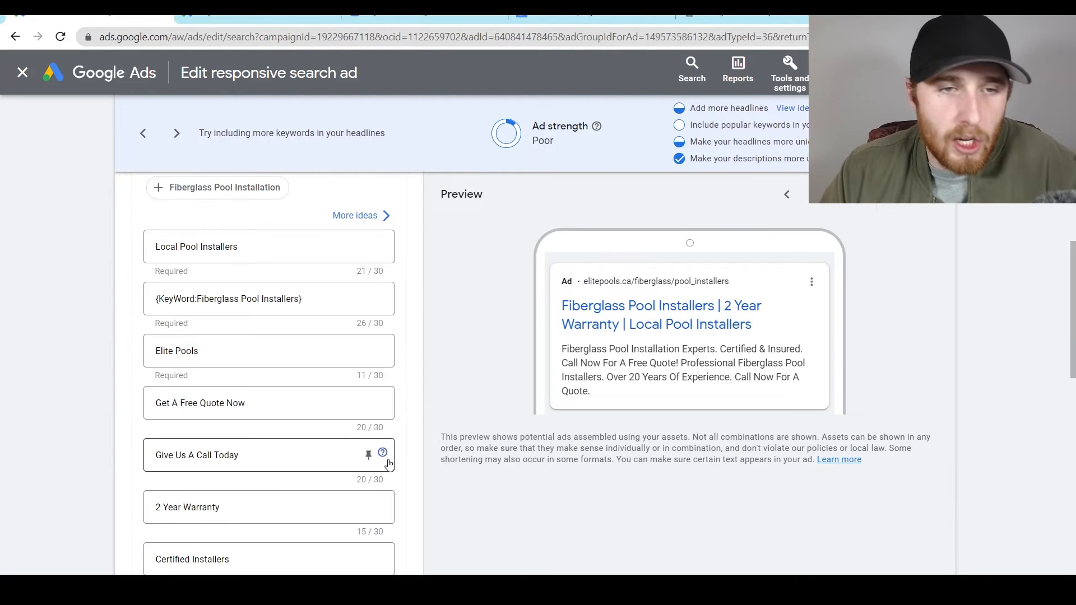
{"action": "mouse_move", "coordinate": [387, 463]}
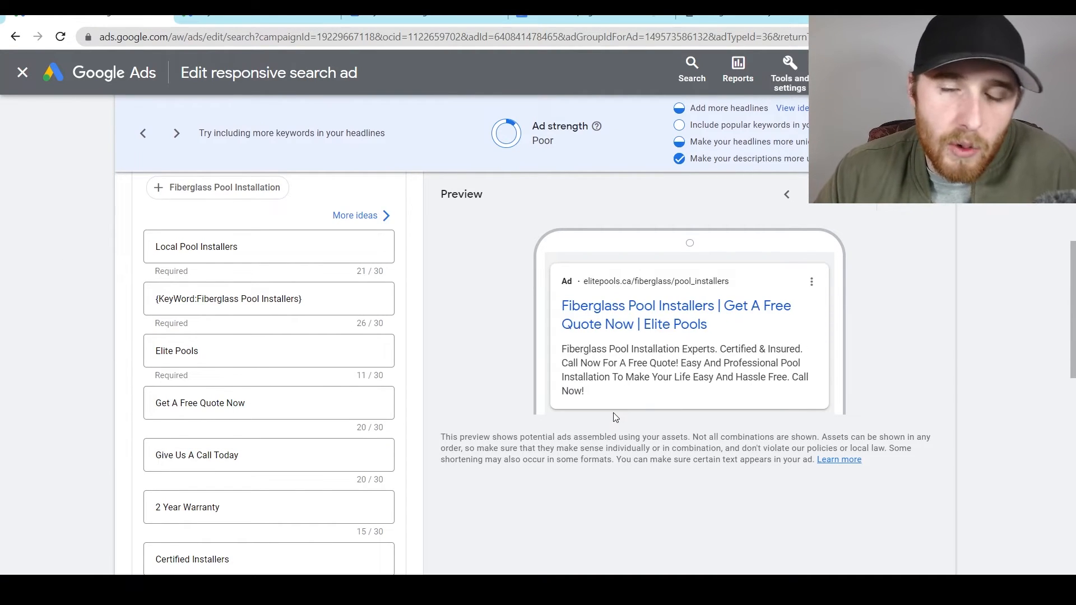
{"action": "scroll", "coordinate": [488, 363], "scroll_direction": "down", "scroll_amount": 10}
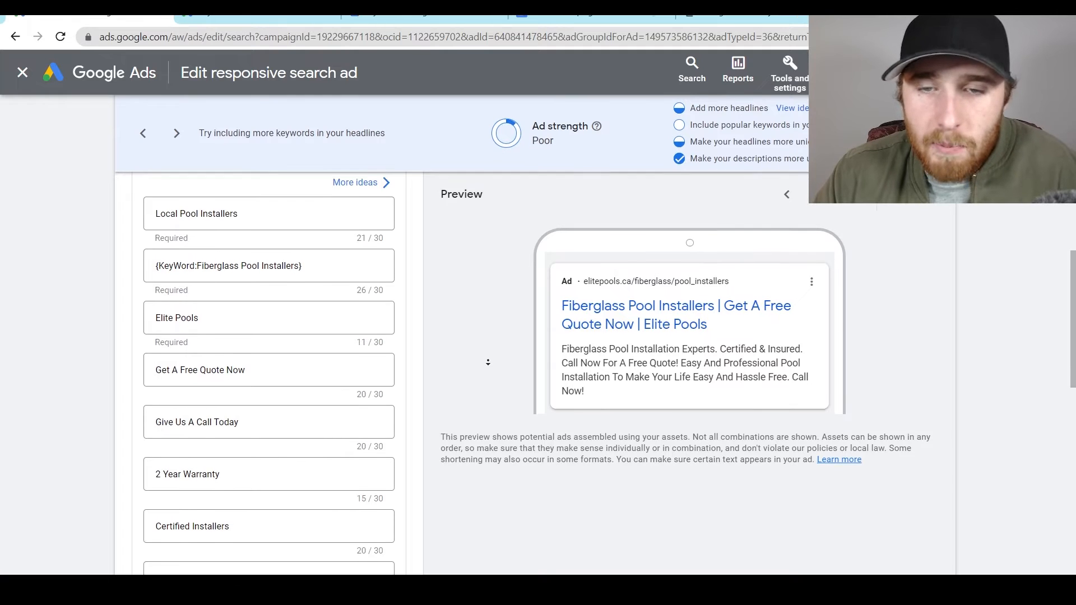
{"action": "scroll", "coordinate": [485, 379], "scroll_direction": "down", "scroll_amount": 3}
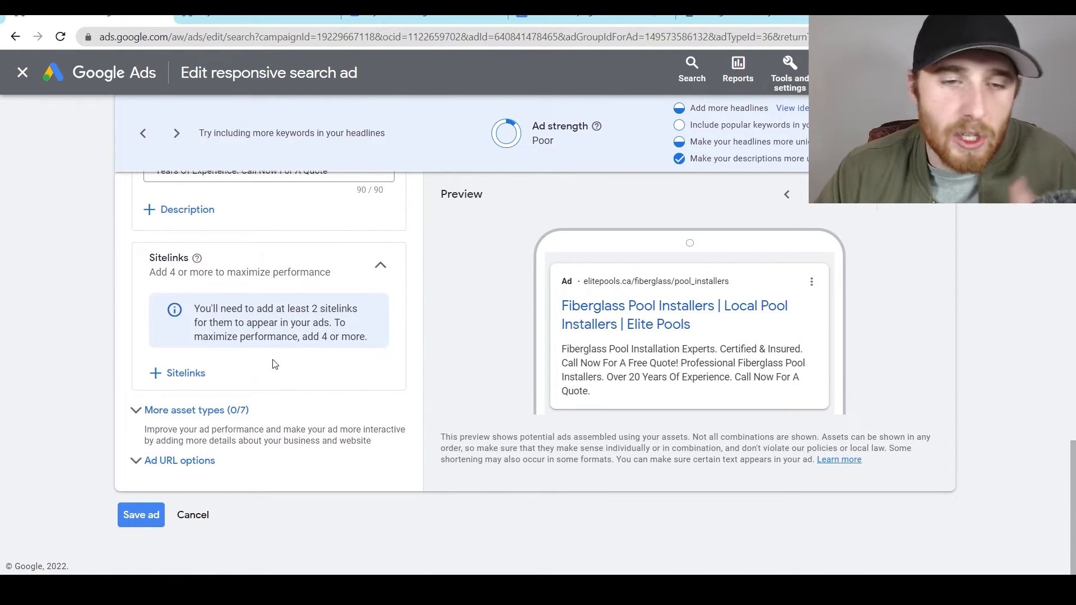
{"action": "scroll", "coordinate": [273, 364], "scroll_direction": "up", "scroll_amount": 10}
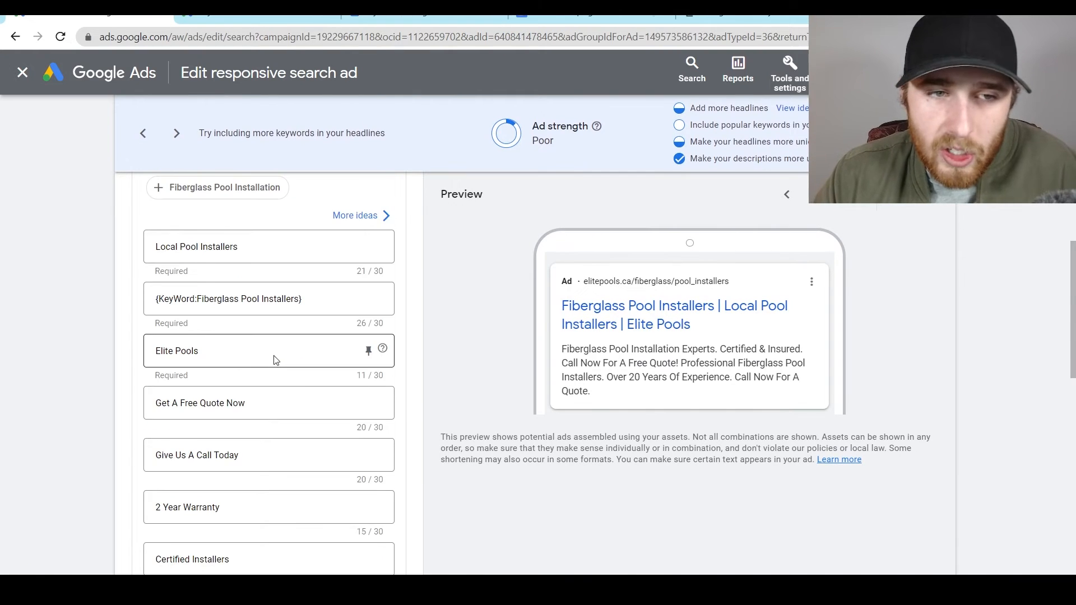
{"action": "scroll", "coordinate": [187, 389], "scroll_direction": "down", "scroll_amount": 6}
{"action": "scroll", "coordinate": [187, 388], "scroll_direction": "down", "scroll_amount": 3}
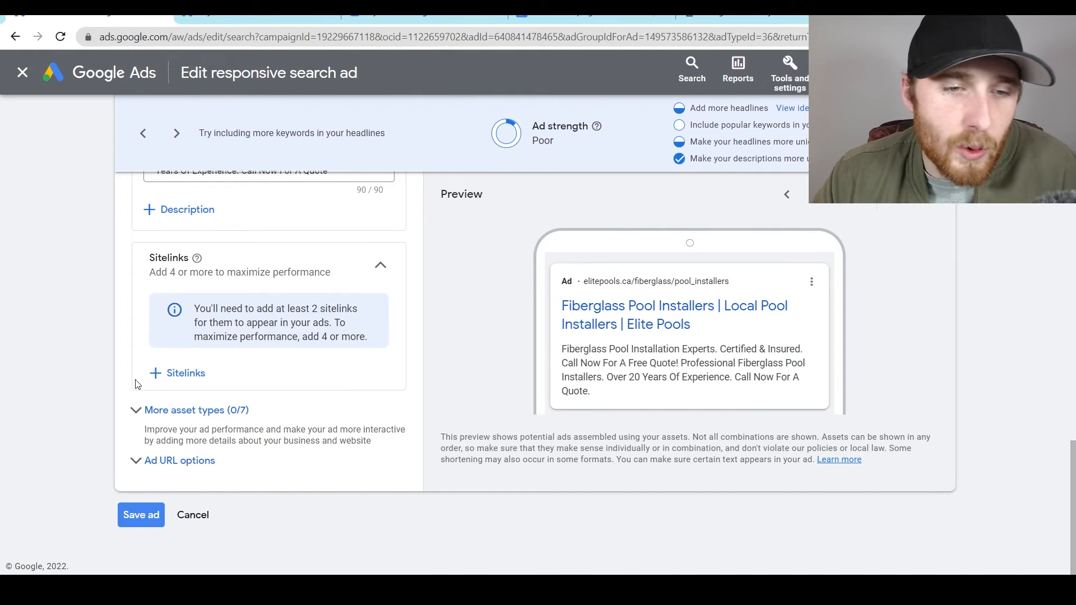
Save the edited ad and enable the paused "Local Pool Installers" ad in the campaign's ads list
{"action": "left_click", "coordinate": [142, 515]}
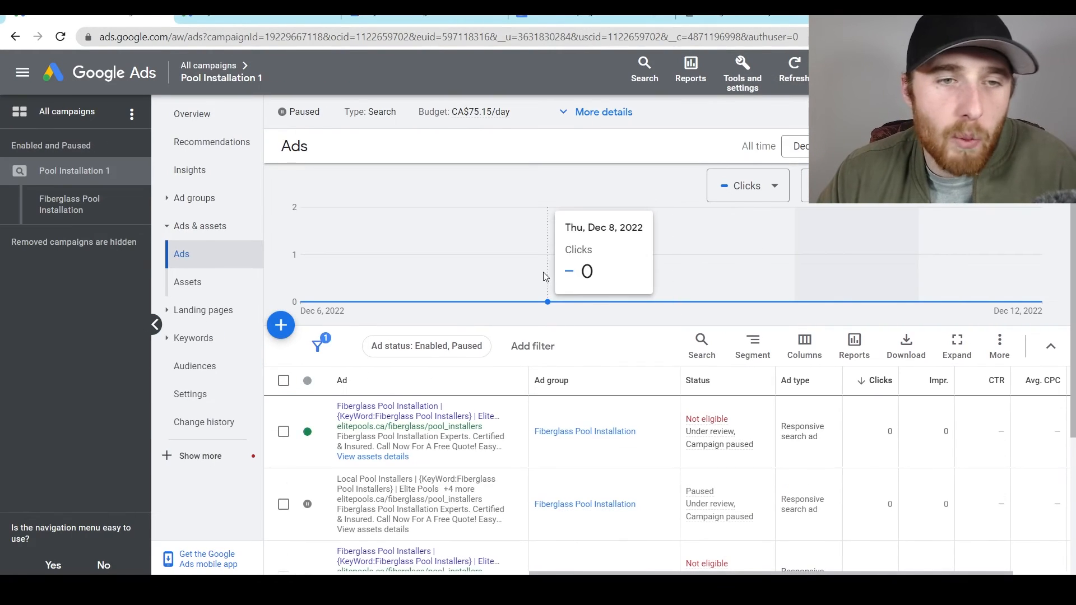
{"action": "scroll", "coordinate": [324, 278], "scroll_direction": "down", "scroll_amount": 4}
{"action": "left_click", "coordinate": [315, 302]}
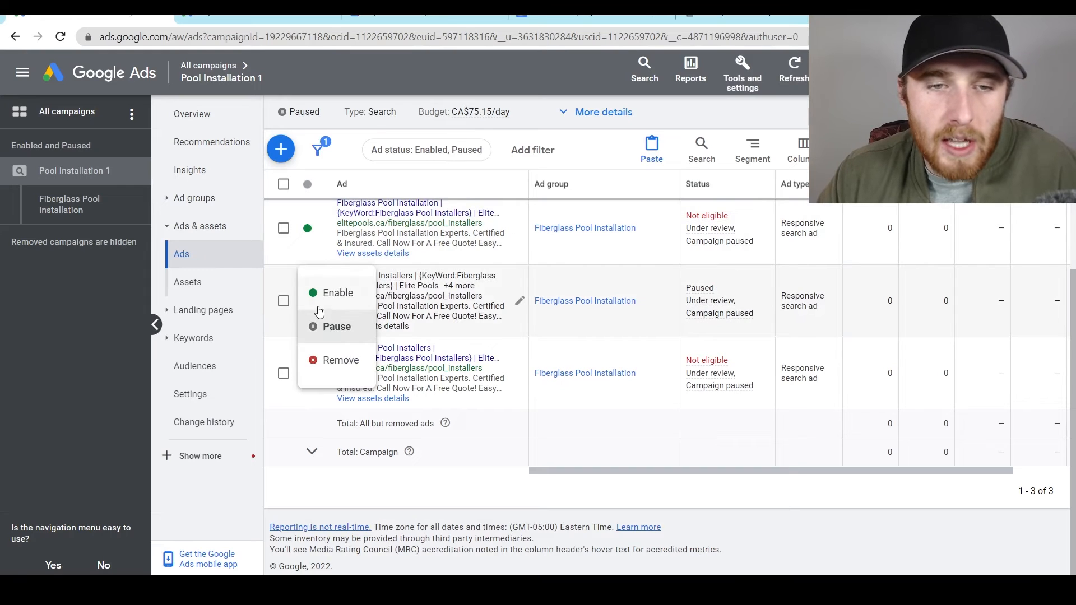
{"action": "left_click", "coordinate": [323, 289]}
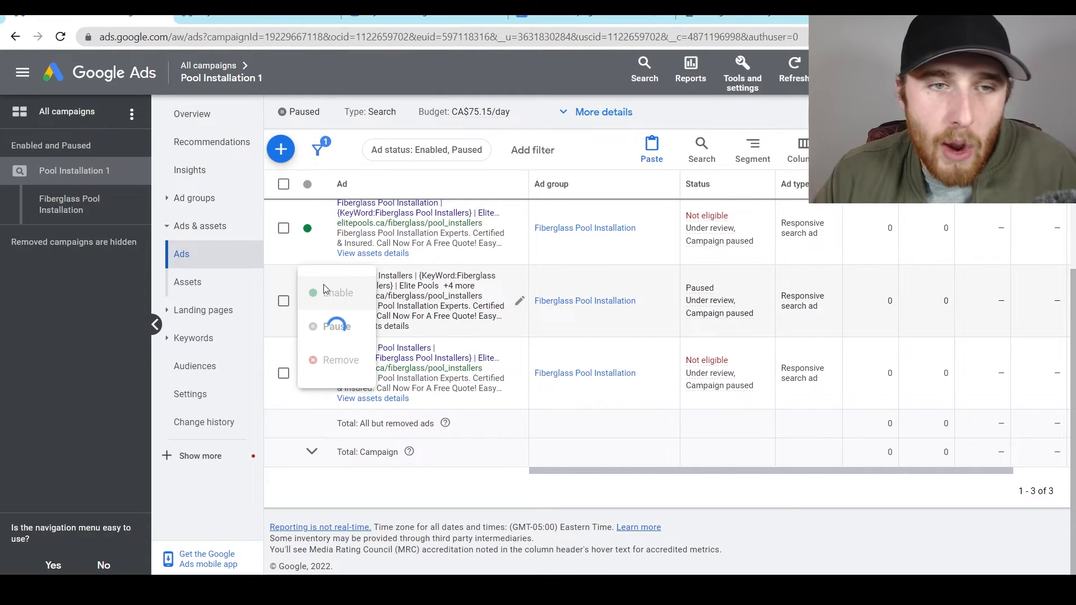
Open the Pool Installation 1 campaign's assets and start creating a new sitelink asset
{"action": "left_click", "coordinate": [211, 293]}
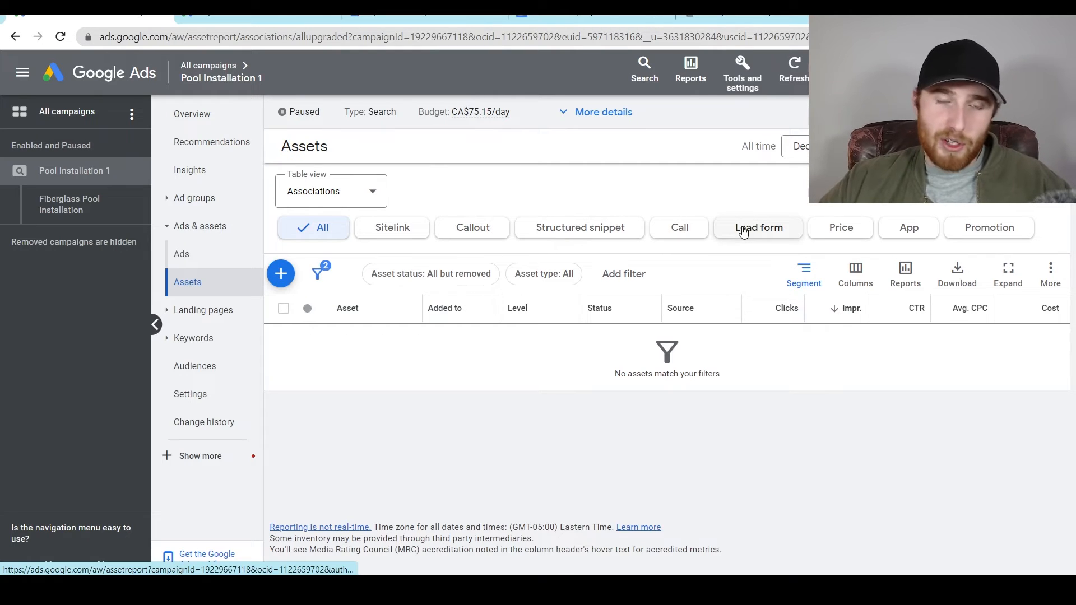
{"action": "left_click", "coordinate": [282, 273]}
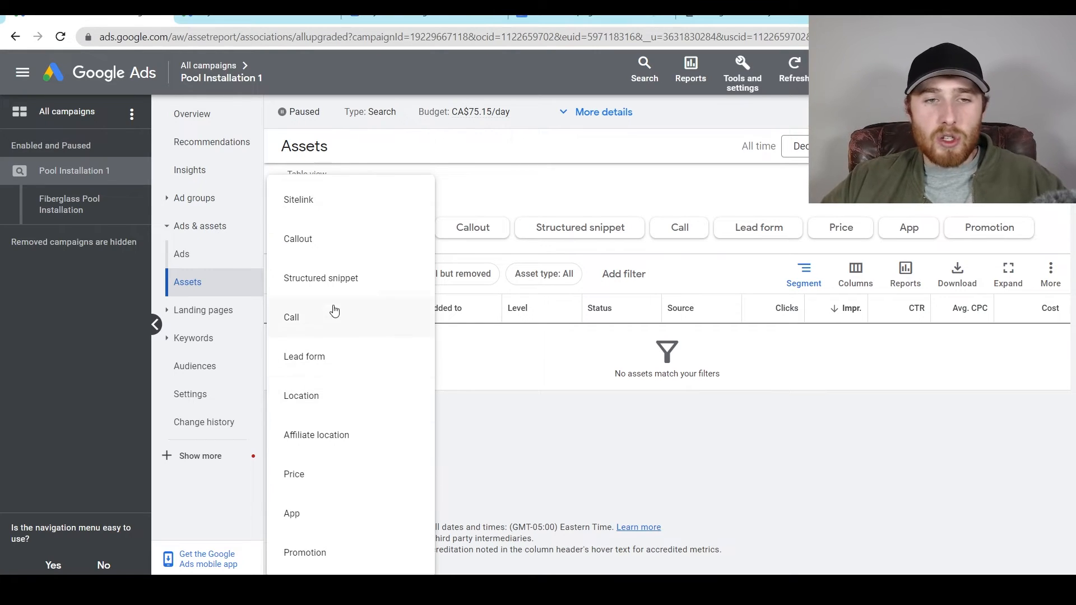
{"action": "left_click", "coordinate": [344, 209]}
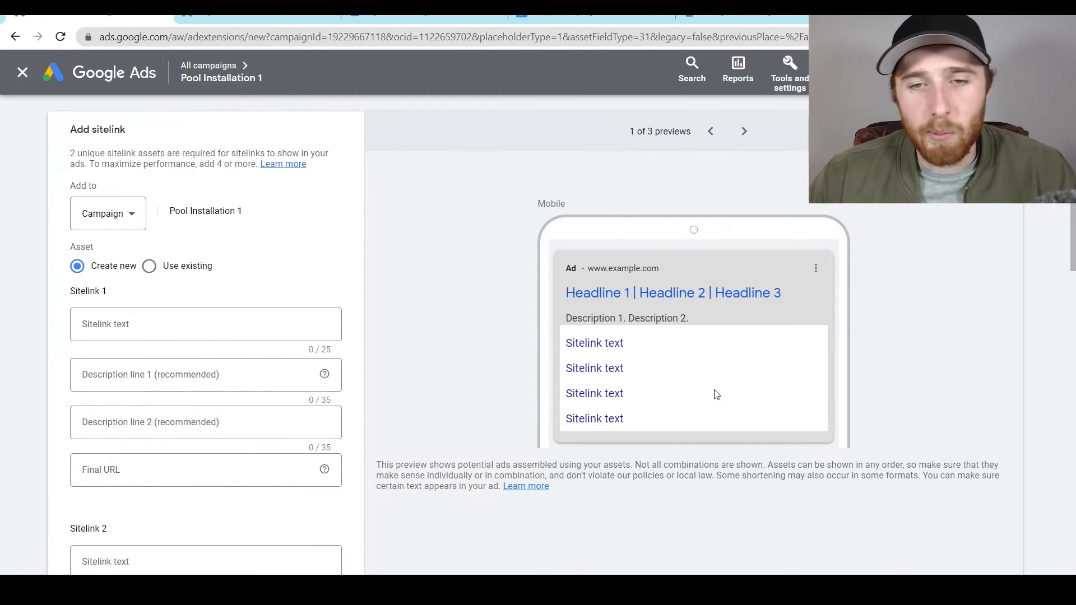
Enter "Award Winning Pools" as the sitelink text of Sitelink 1
{"action": "scroll", "coordinate": [339, 363], "scroll_direction": "down", "scroll_amount": 1}
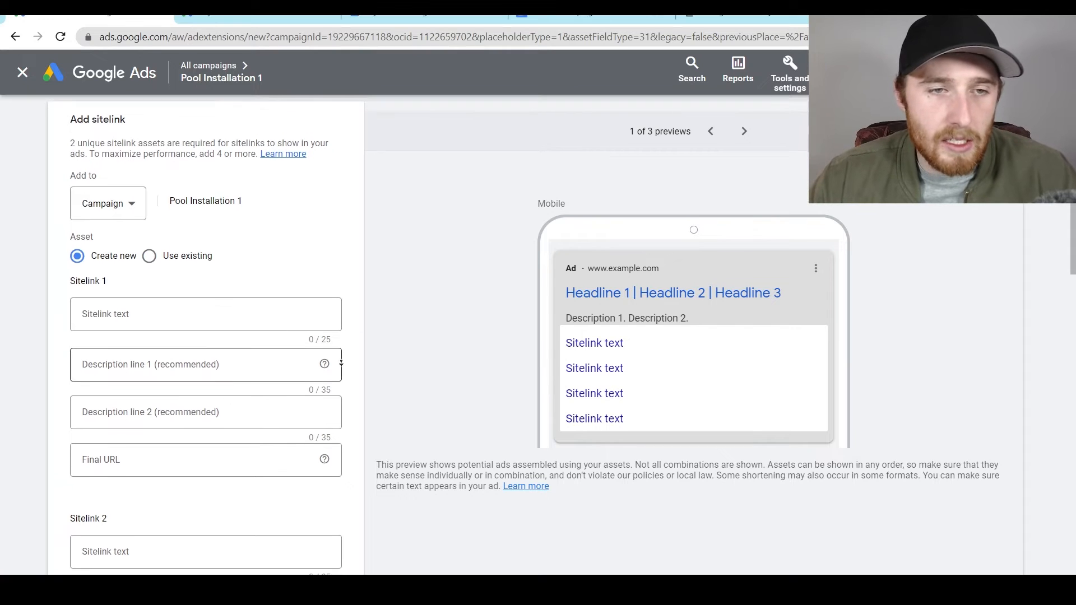
{"action": "left_click", "coordinate": [144, 277]}
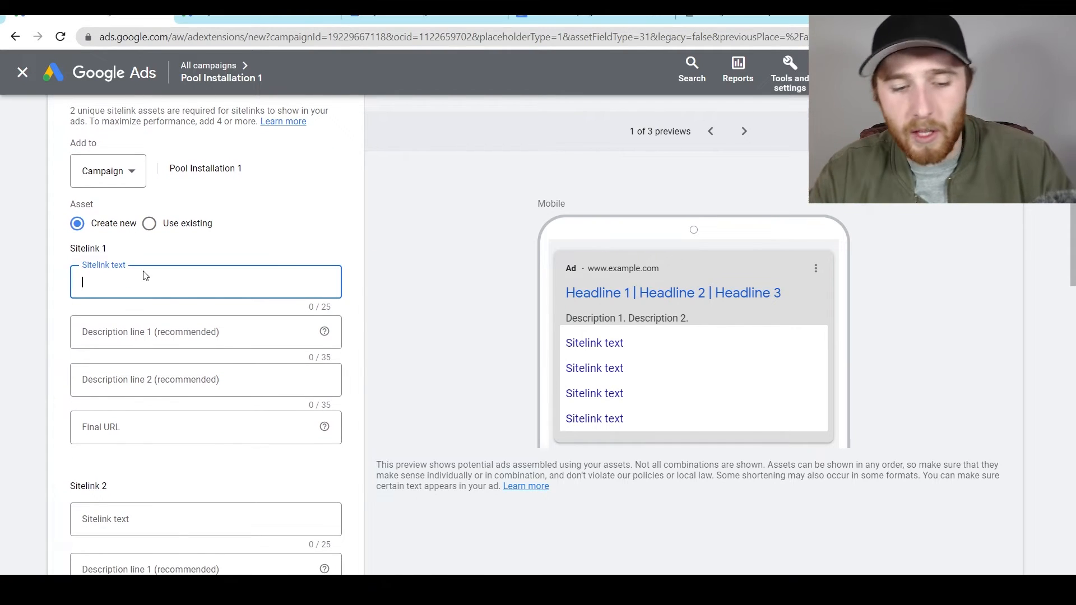
{"action": "type", "text": "Award Wining"}
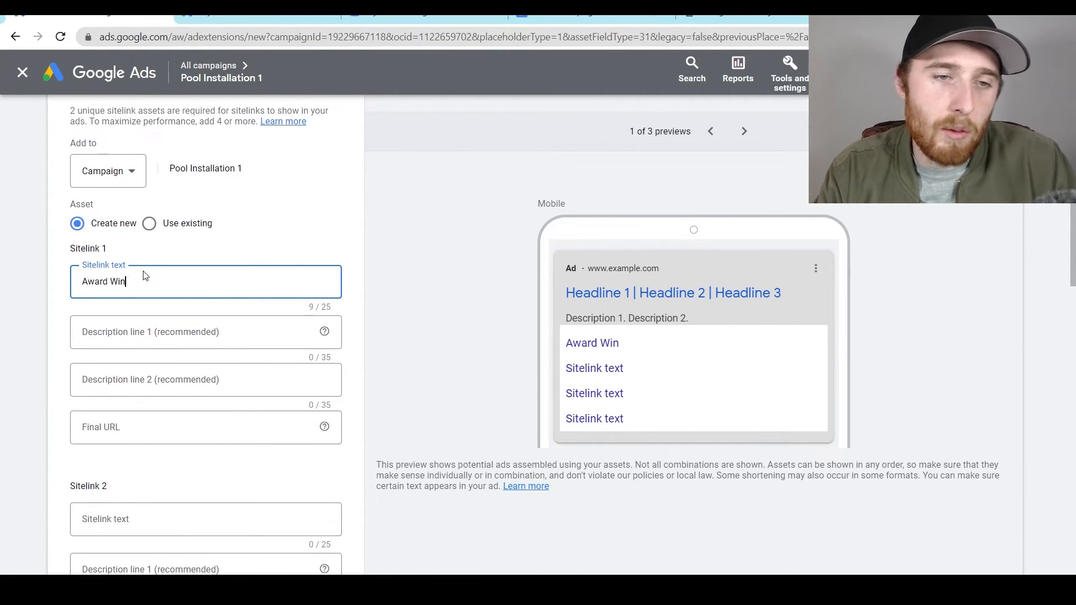
{"action": "key", "text": "BackSpace"}
{"action": "key", "text": "BackSpace"}
{"action": "type", "text": "nning"}
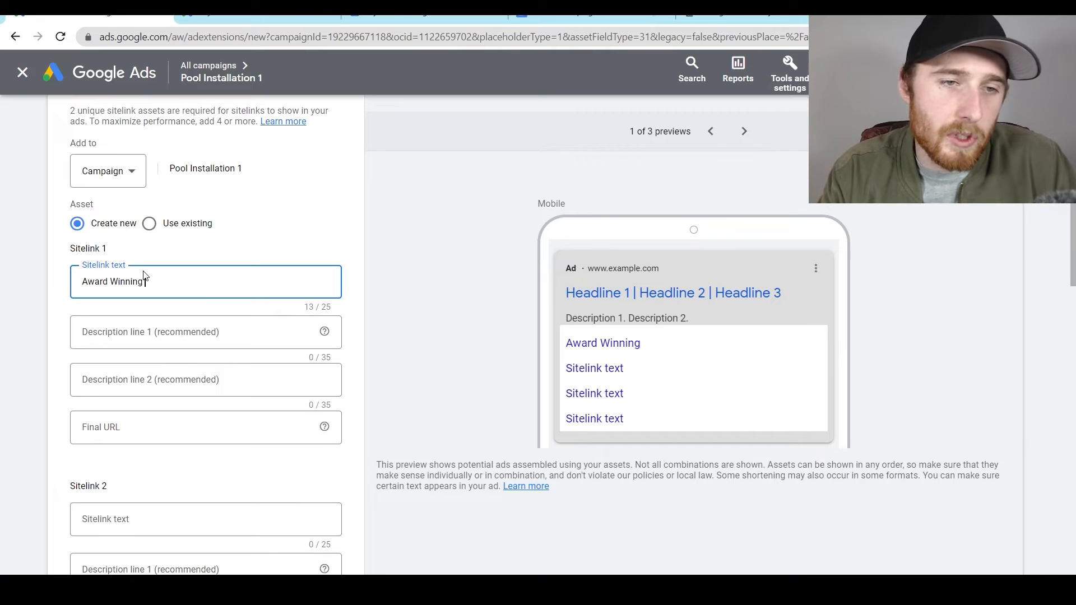
{"action": "type", "text": " Pools"}
{"action": "key", "text": "Tab"}
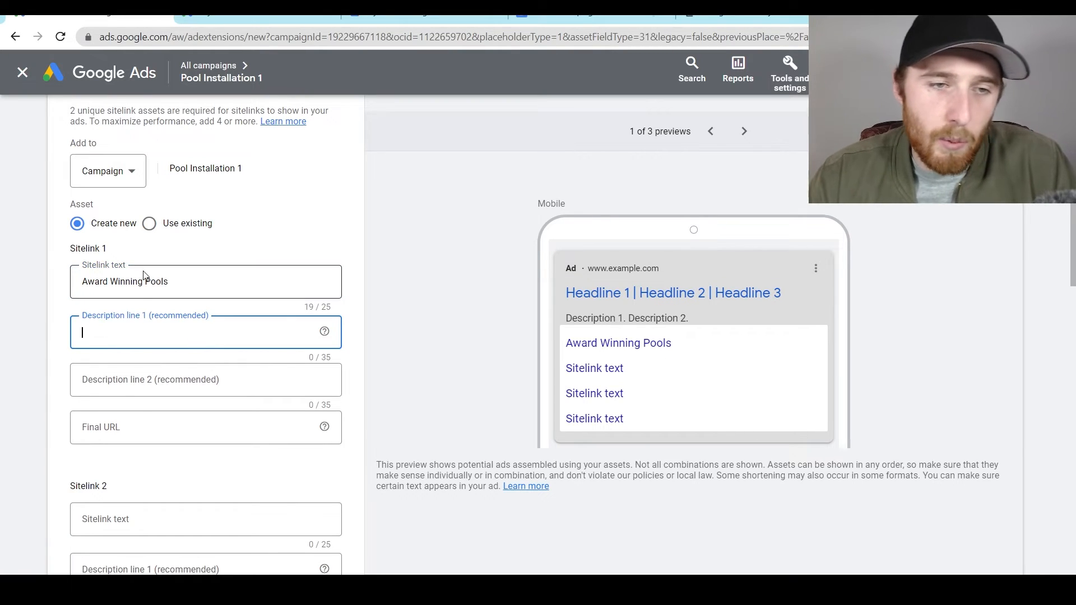
Fill in Sitelink 1's first description line with "Take A Look At Our Amazing Pools"
{"action": "type", "text": "Take  A"}
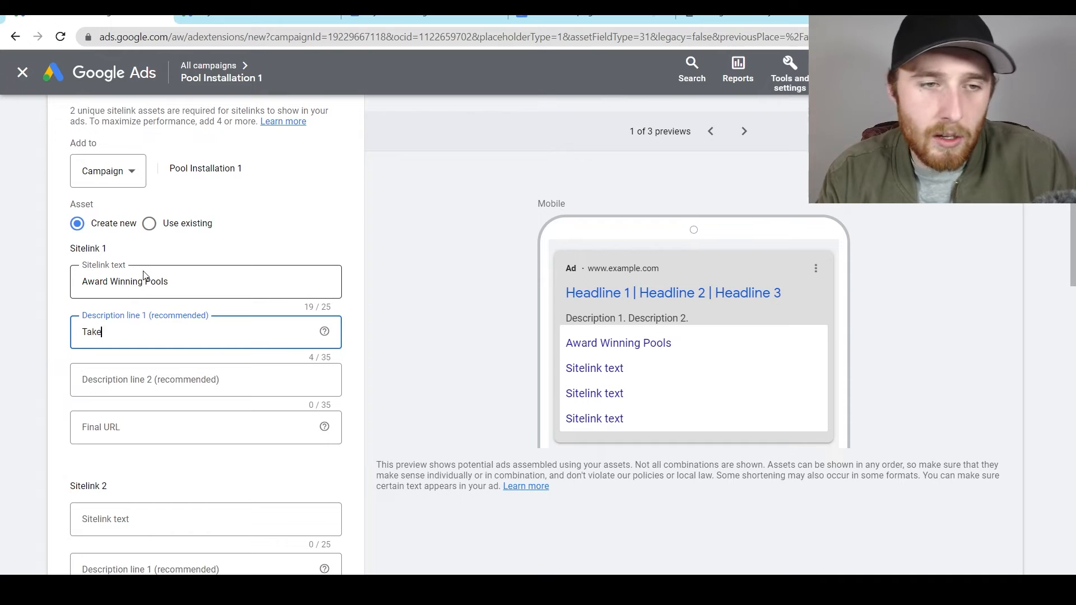
{"action": "key", "text": "BackSpace"}
{"action": "key", "text": "BackSpace"}
{"action": "type", "text": "A Look A"}
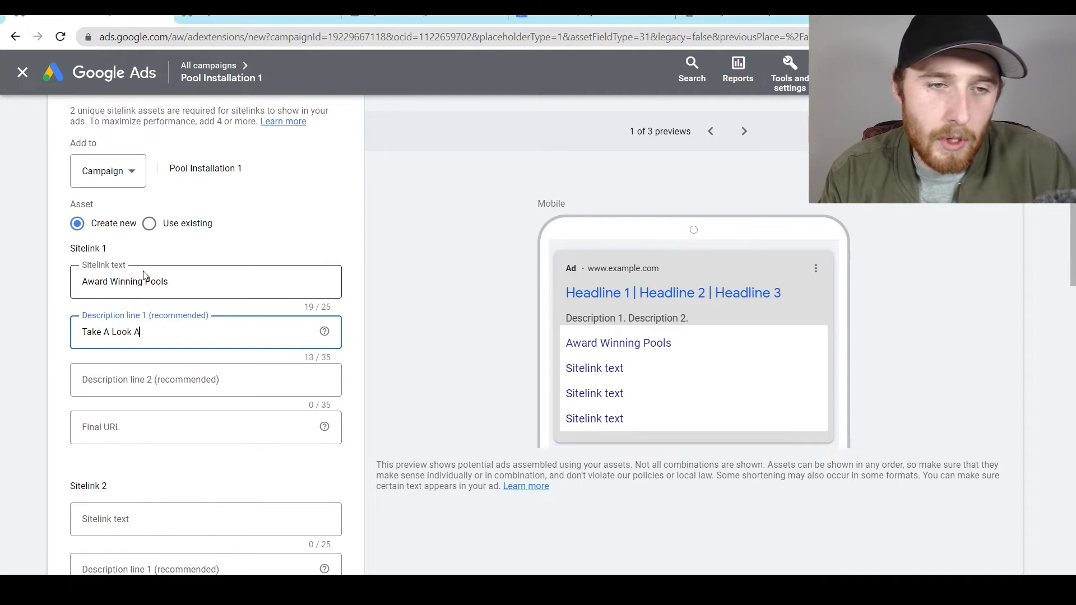
{"action": "type", "text": "t Our Amazing WOrks"}
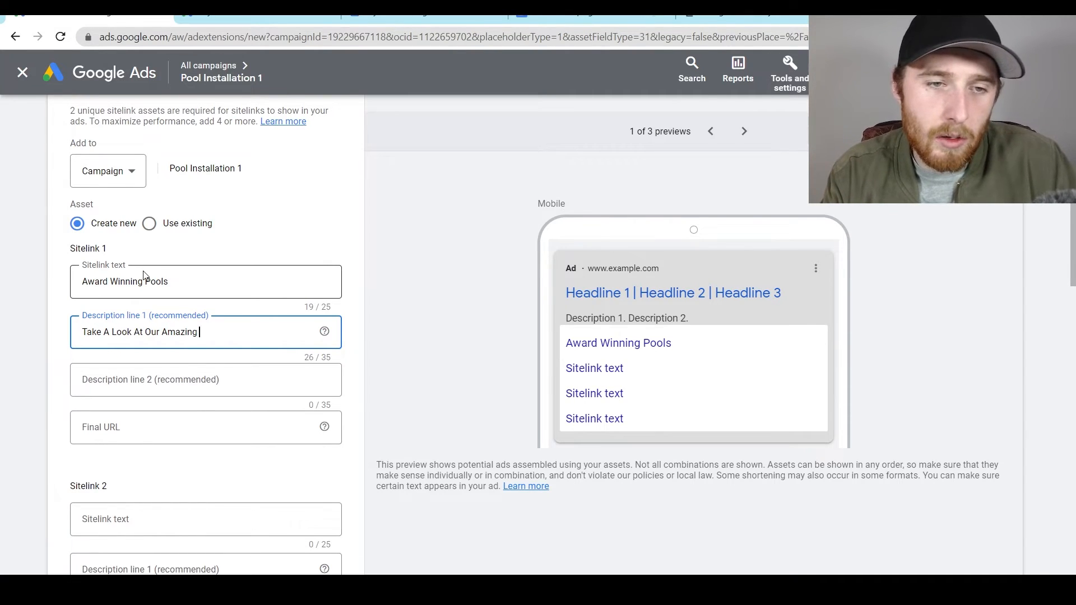
{"action": "key", "text": "BackSpace"}
{"action": "key", "text": "BackSpace"}
{"action": "key", "text": "BackSpace"}
{"action": "key", "text": "BackSpace"}
{"action": "key", "text": "BackSpace"}
{"action": "type", "text": "Pools"}
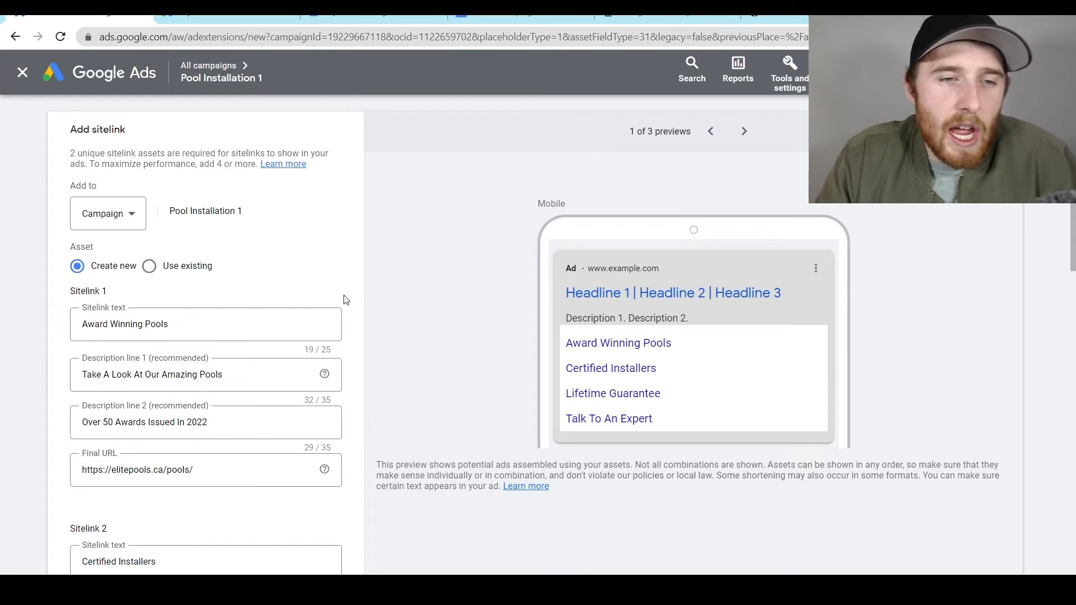
Review the sitelink text, description lines and final URL of Sitelink 1
{"action": "scroll", "coordinate": [360, 305], "scroll_direction": "down", "scroll_amount": 2}
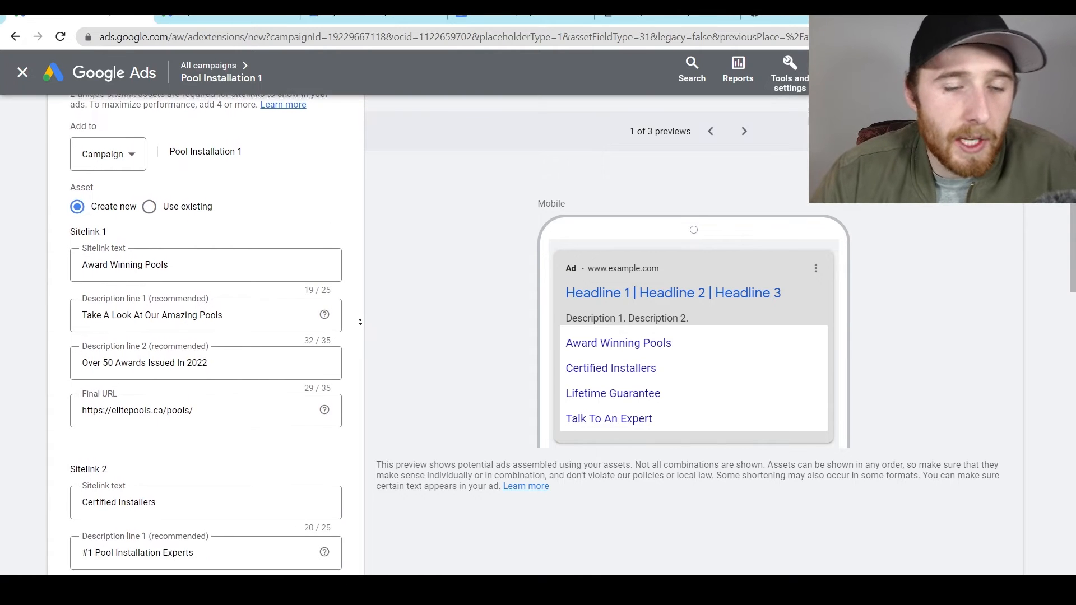
{"action": "scroll", "coordinate": [360, 322], "scroll_direction": "down", "scroll_amount": 3}
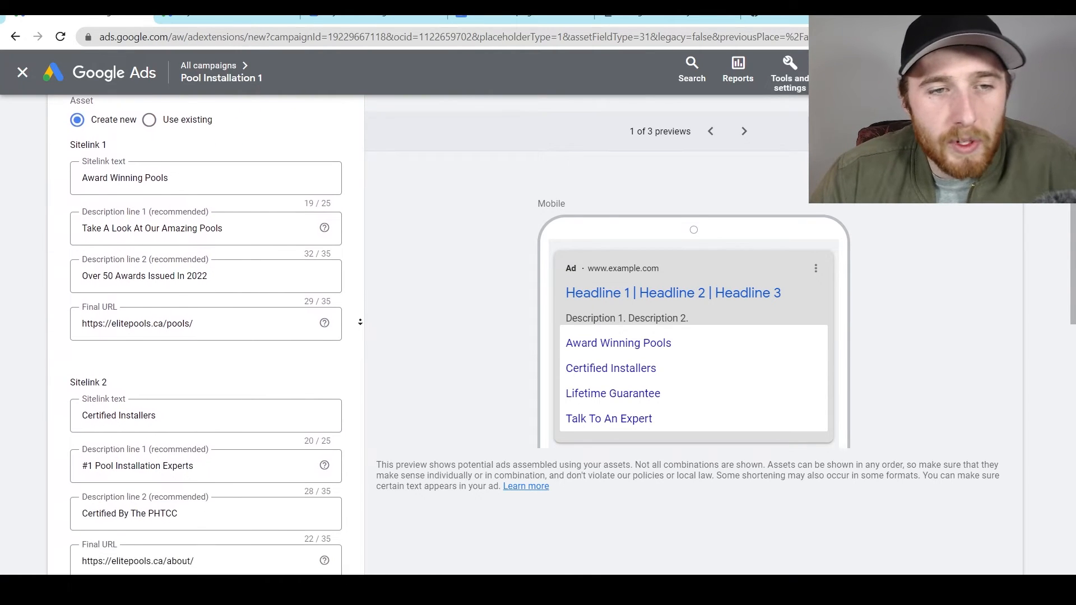
{"action": "scroll", "coordinate": [360, 323], "scroll_direction": "down", "scroll_amount": 2}
{"action": "triple_click", "coordinate": [202, 278]}
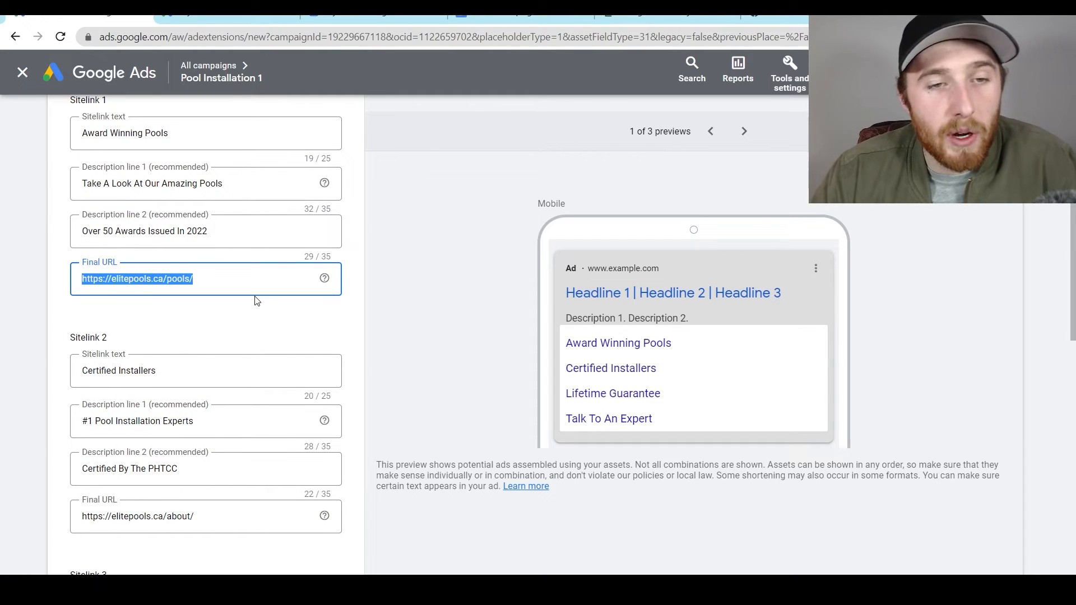
{"action": "scroll", "coordinate": [257, 300], "scroll_direction": "up", "scroll_amount": 3}
{"action": "left_click", "coordinate": [257, 300]}
{"action": "scroll", "coordinate": [258, 301], "scroll_direction": "down", "scroll_amount": 2}
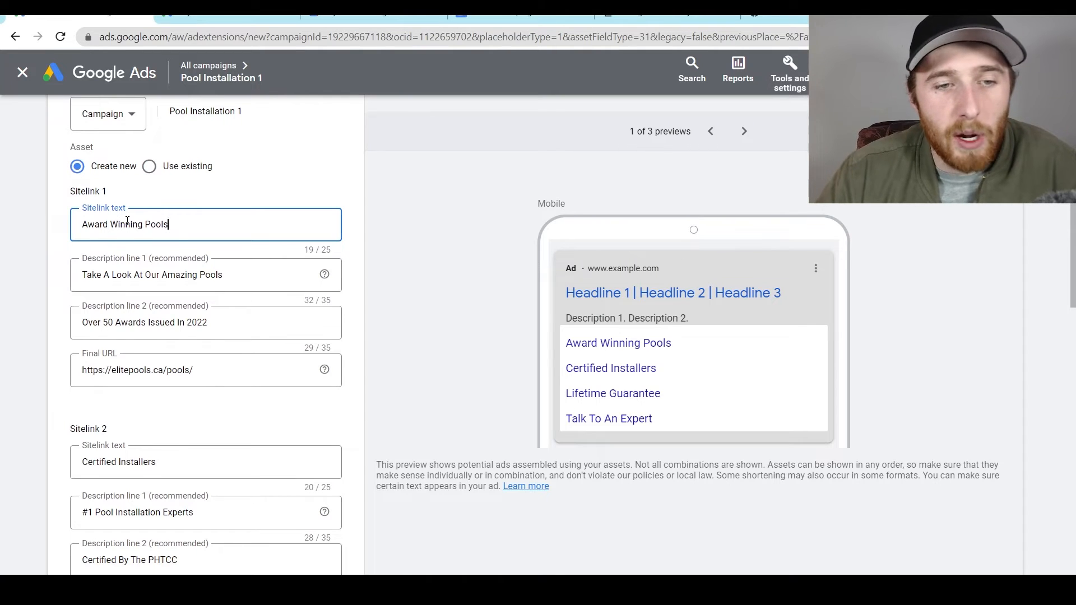
{"action": "triple_click", "coordinate": [203, 374]}
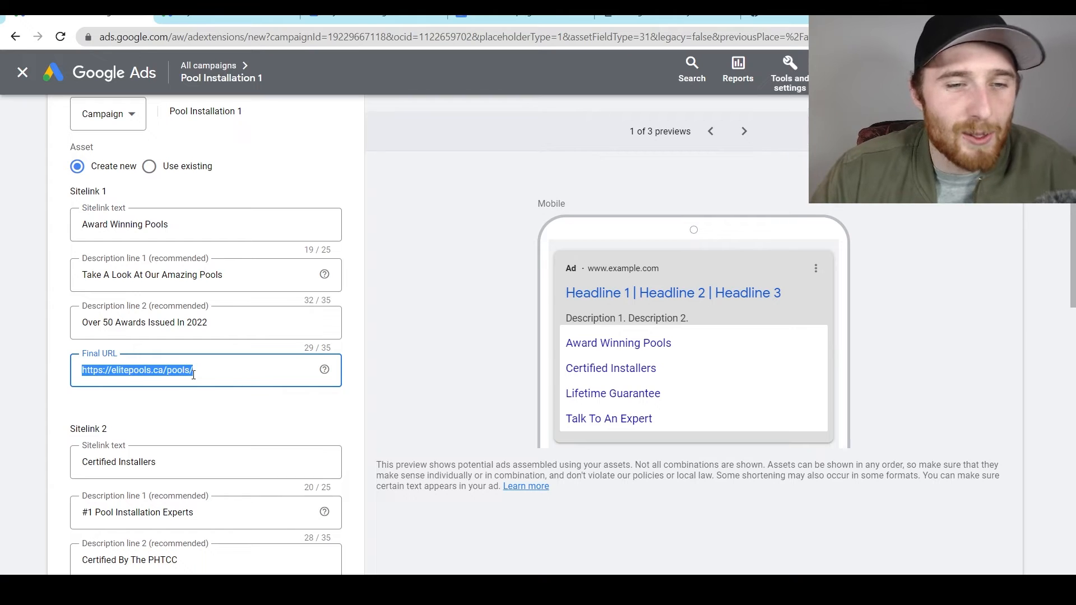
Review the texts, descriptions and final URLs of Sitelinks 2, 3 and 4, ending at the contact page URL
{"action": "scroll", "coordinate": [387, 330], "scroll_direction": "down", "scroll_amount": 4}
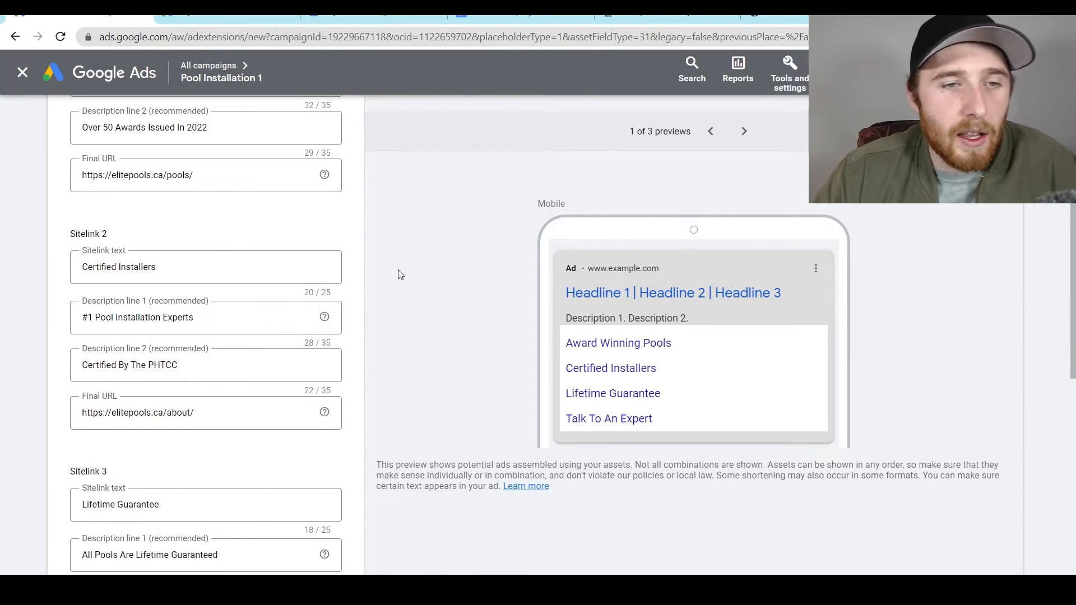
{"action": "scroll", "coordinate": [400, 288], "scroll_direction": "down", "scroll_amount": 2}
{"action": "scroll", "coordinate": [402, 292], "scroll_direction": "down", "scroll_amount": 1}
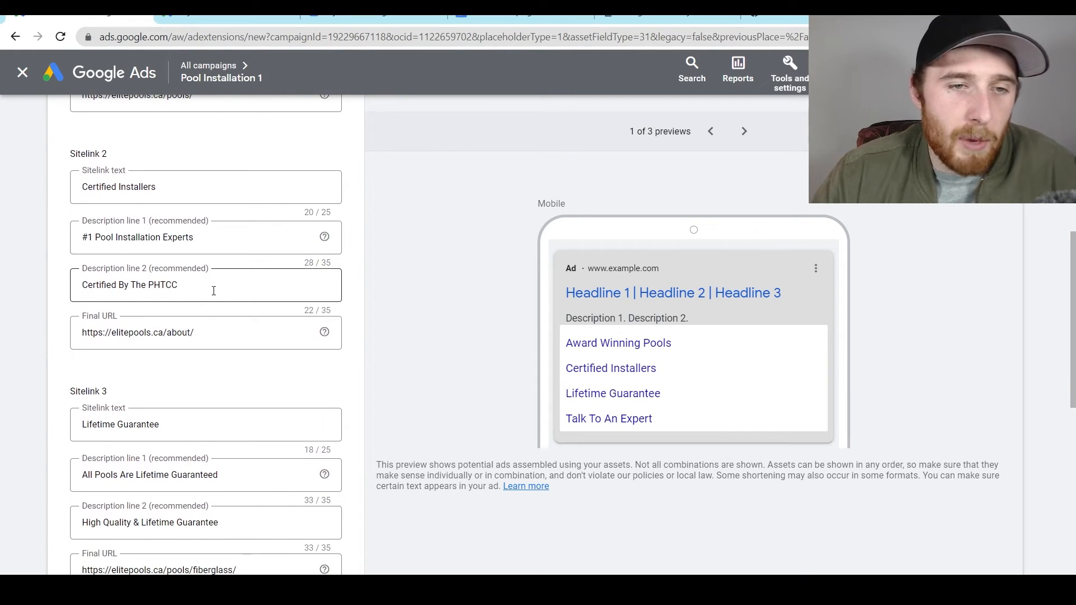
{"action": "middle_click", "coordinate": [410, 291]}
{"action": "middle_click", "coordinate": [409, 308]}
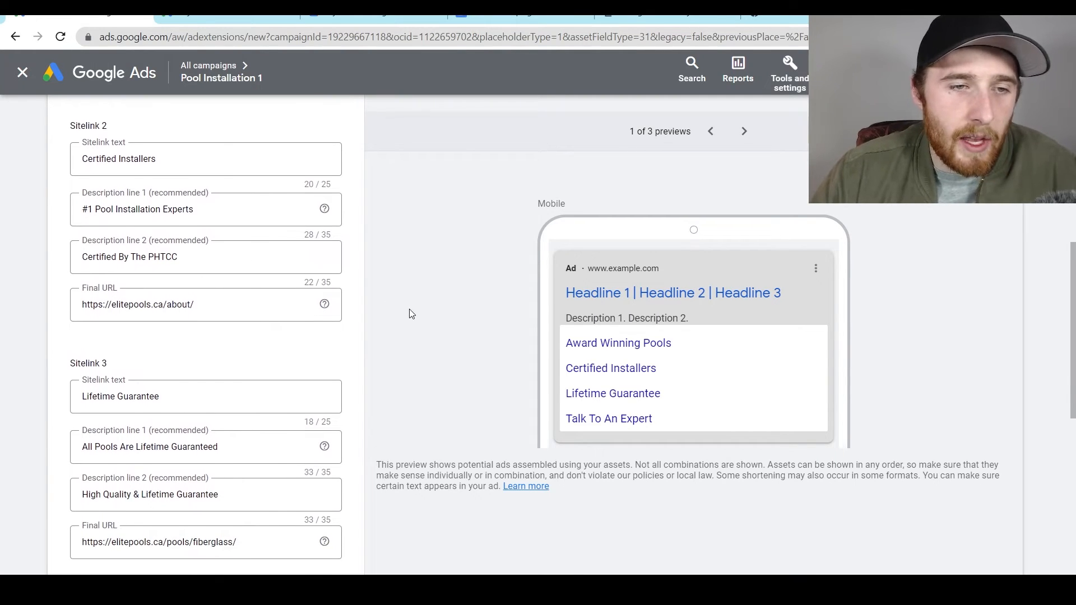
{"action": "middle_click", "coordinate": [368, 315]}
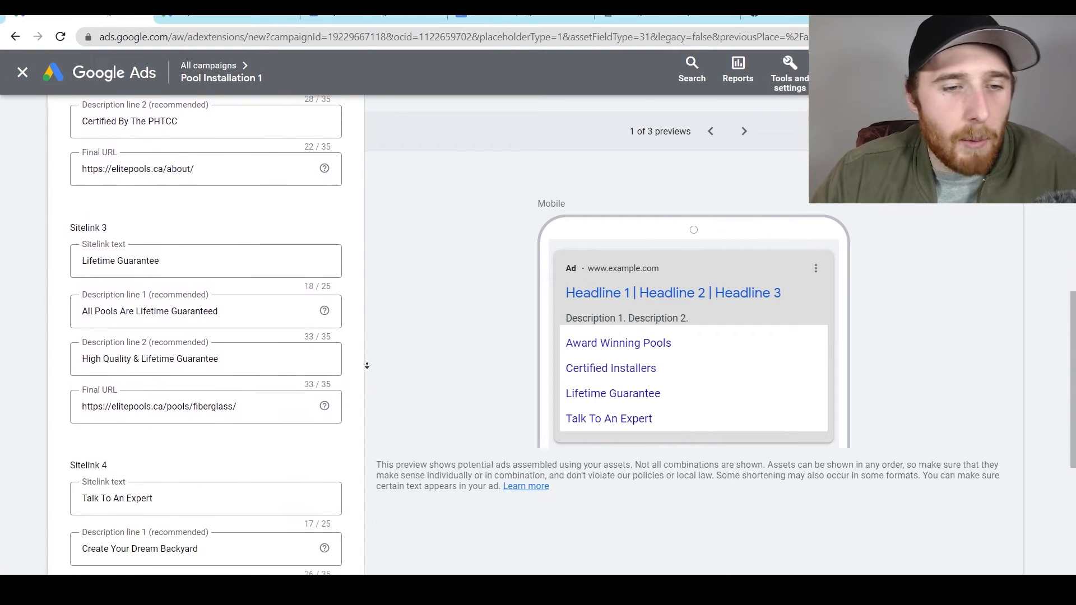
{"action": "middle_click", "coordinate": [366, 355]}
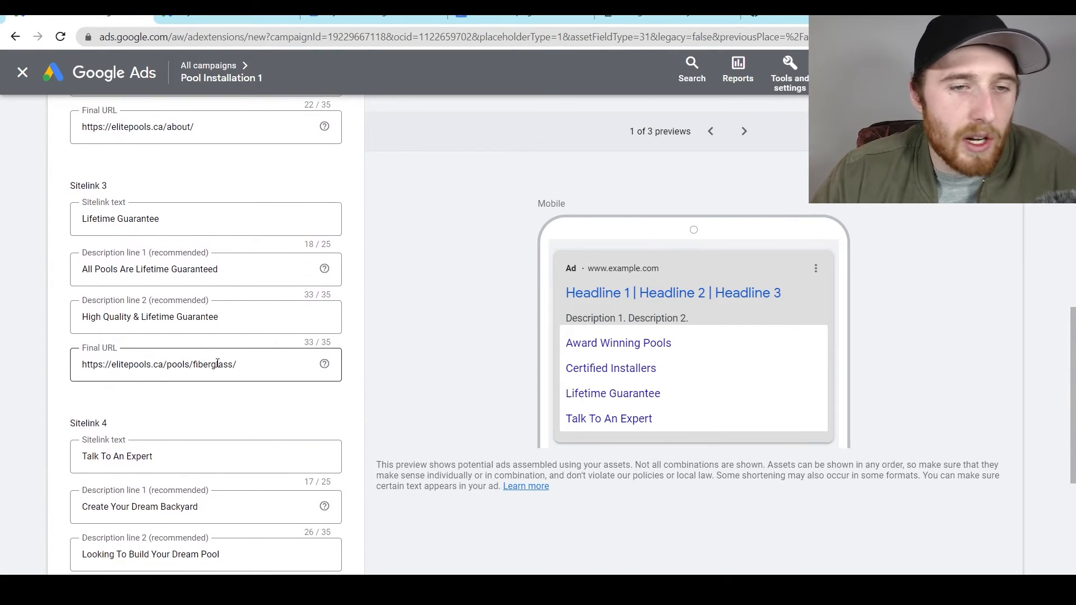
{"action": "scroll", "coordinate": [361, 259], "scroll_direction": "down", "scroll_amount": 3}
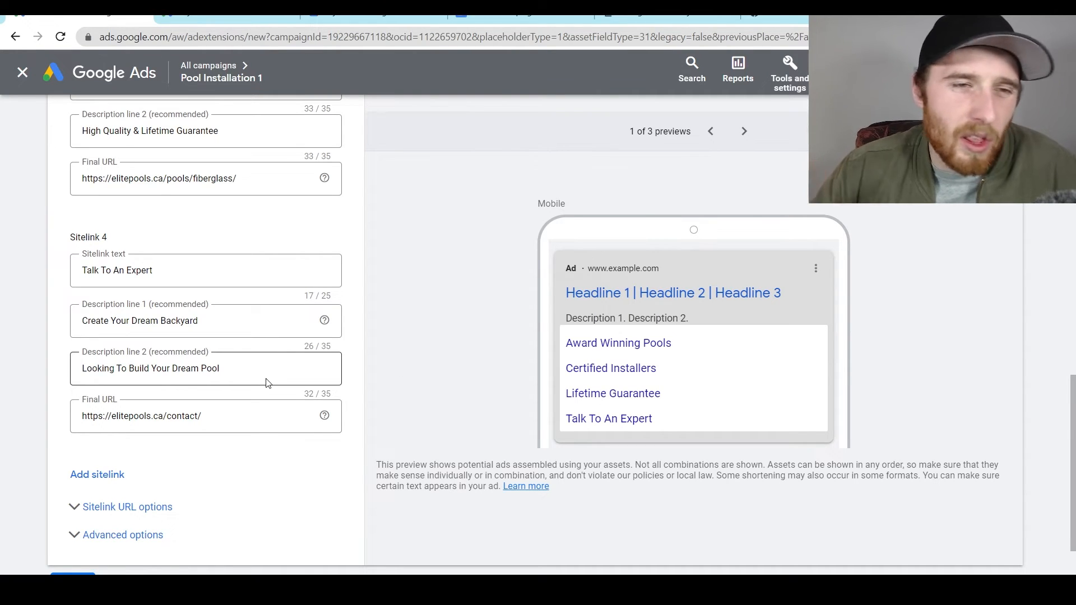
{"action": "left_click", "coordinate": [236, 416]}
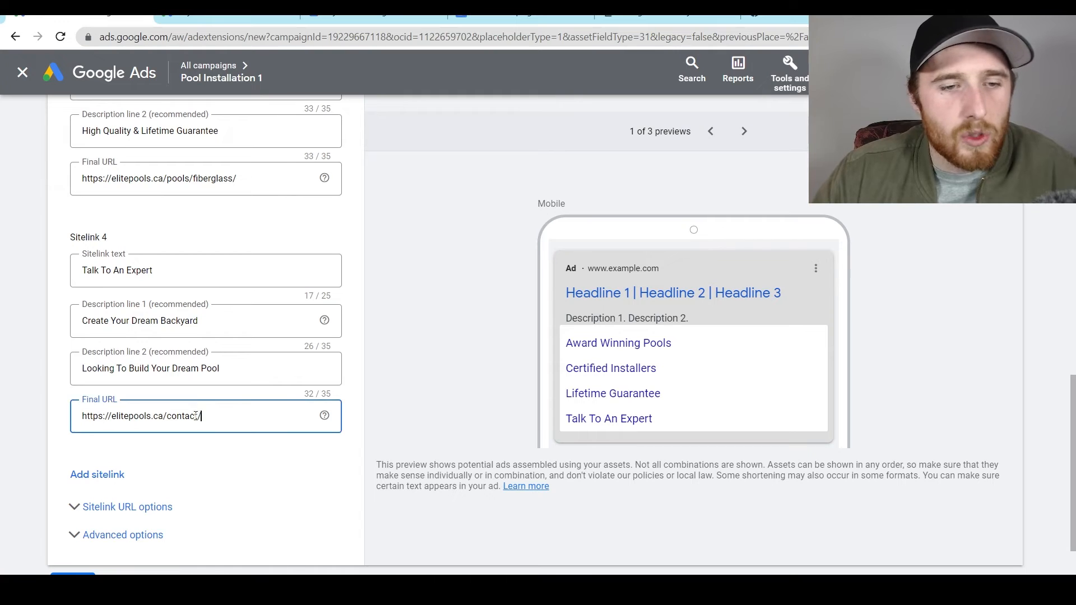
{"action": "left_click_drag", "start_coordinate": [236, 416], "coordinate": [66, 416]}
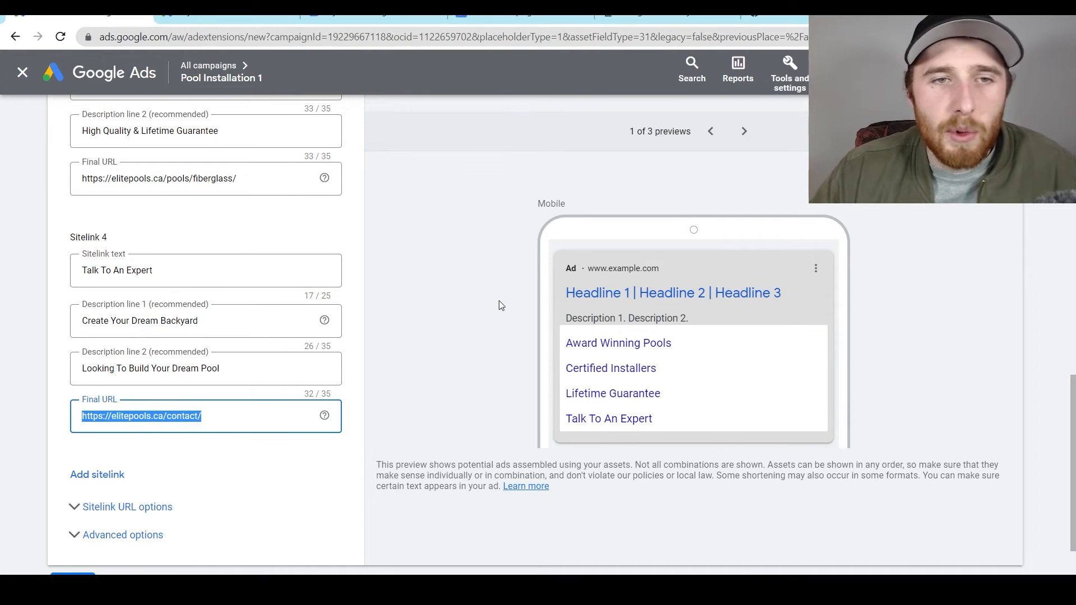
Check the levels the sitelinks can be added to, keep Campaign, and save the sitelinks
{"action": "scroll", "coordinate": [501, 305], "scroll_direction": "up", "scroll_amount": 6}
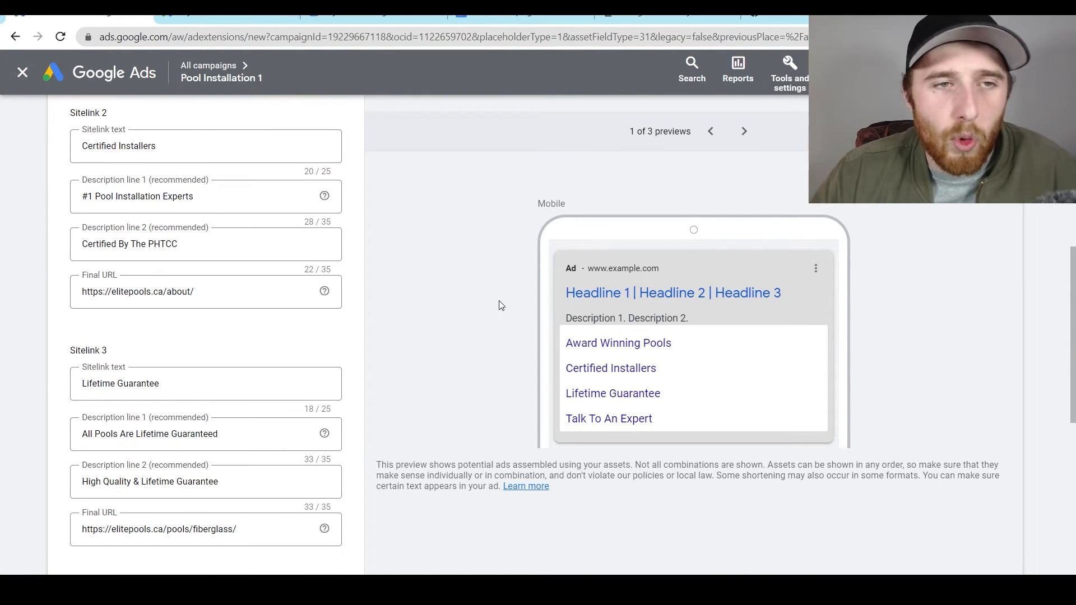
{"action": "scroll", "coordinate": [501, 305], "scroll_direction": "up", "scroll_amount": 7}
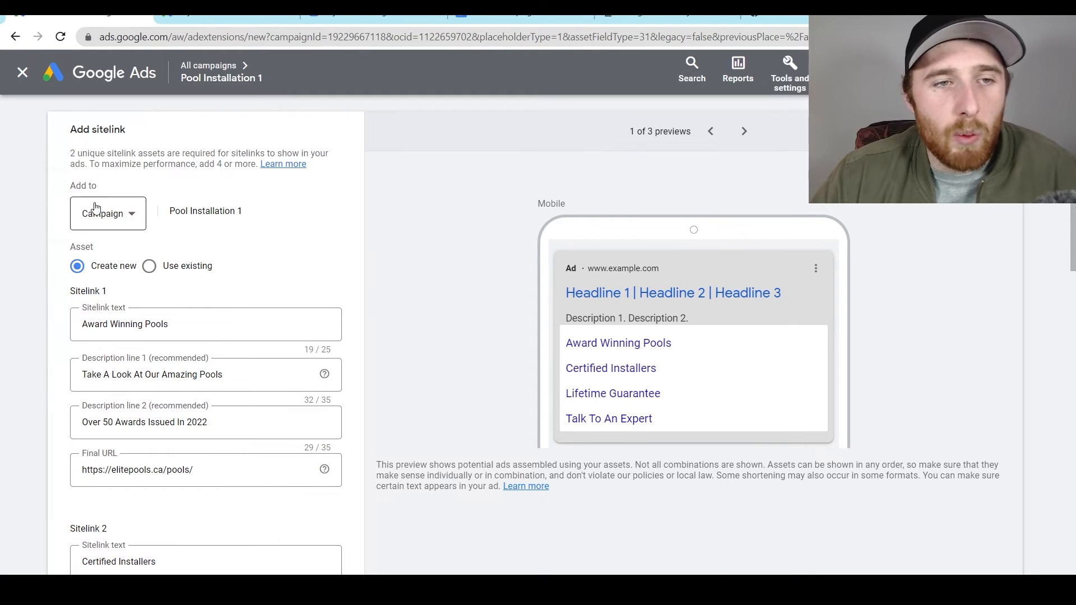
{"action": "left_click", "coordinate": [104, 221]}
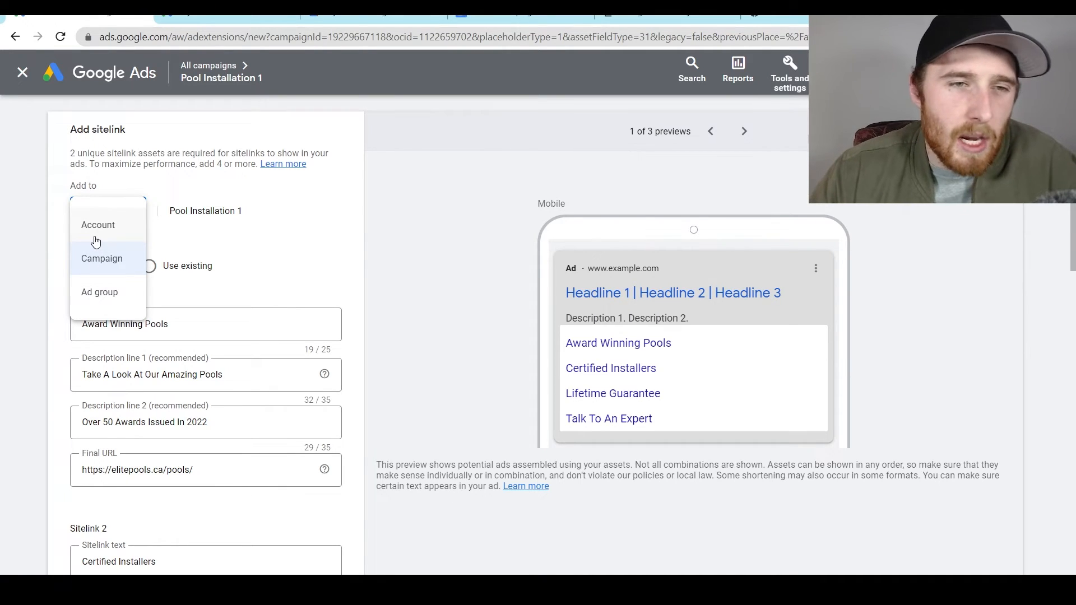
{"action": "left_click", "coordinate": [214, 242]}
{"action": "scroll", "coordinate": [365, 257], "scroll_direction": "down", "scroll_amount": 15}
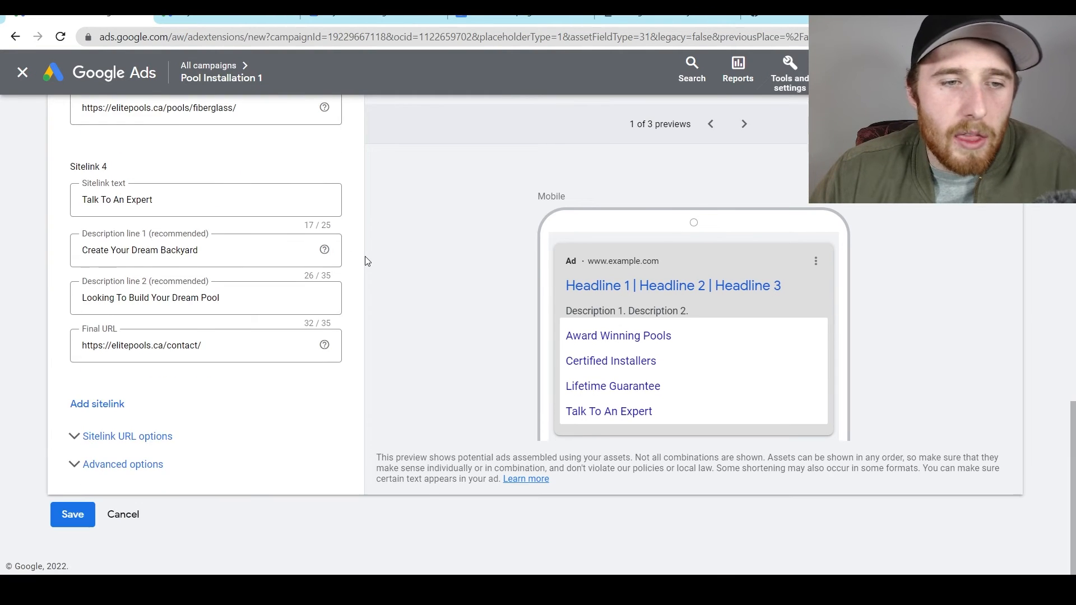
{"action": "left_click", "coordinate": [71, 513]}
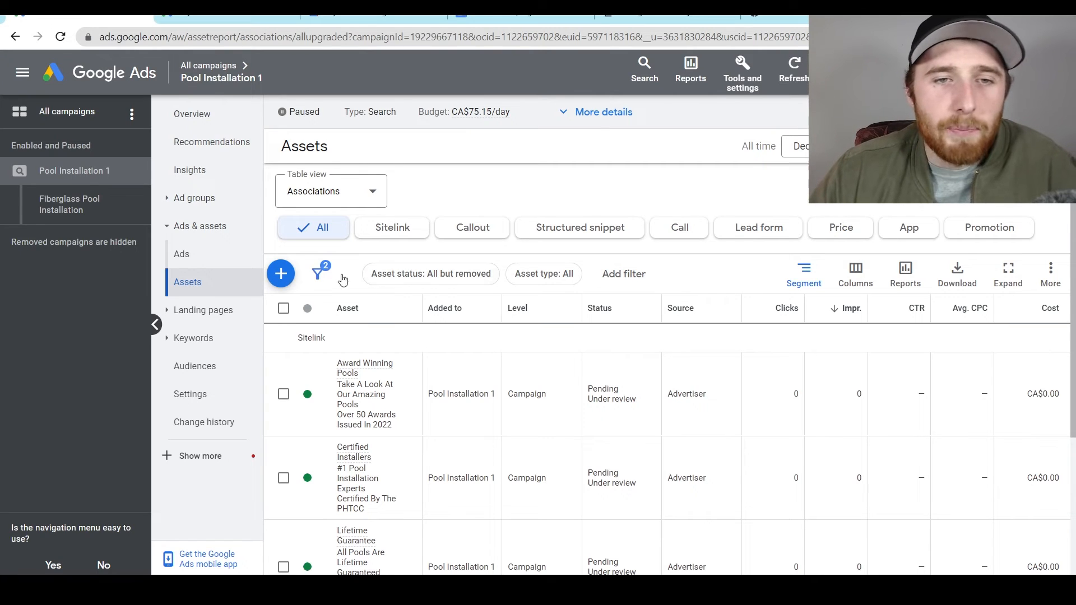
Start a new callout asset for Pool Installation 1 and check its level options, keeping Campaign
{"action": "left_click", "coordinate": [280, 273]}
{"action": "left_click", "coordinate": [356, 249]}
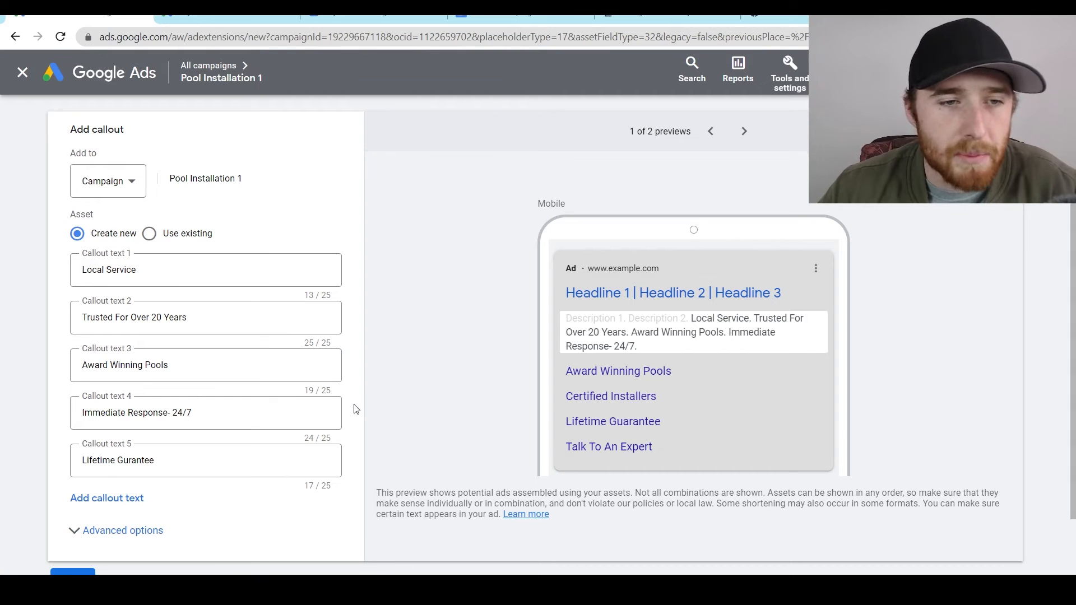
{"action": "left_click", "coordinate": [129, 199]}
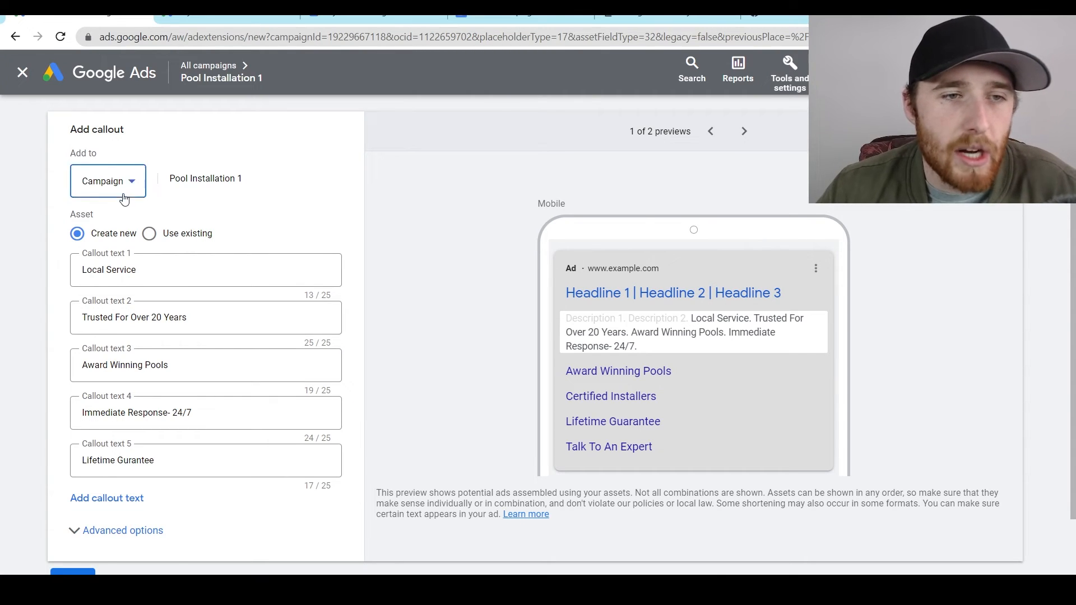
{"action": "left_click", "coordinate": [330, 196]}
{"action": "left_click", "coordinate": [144, 184]}
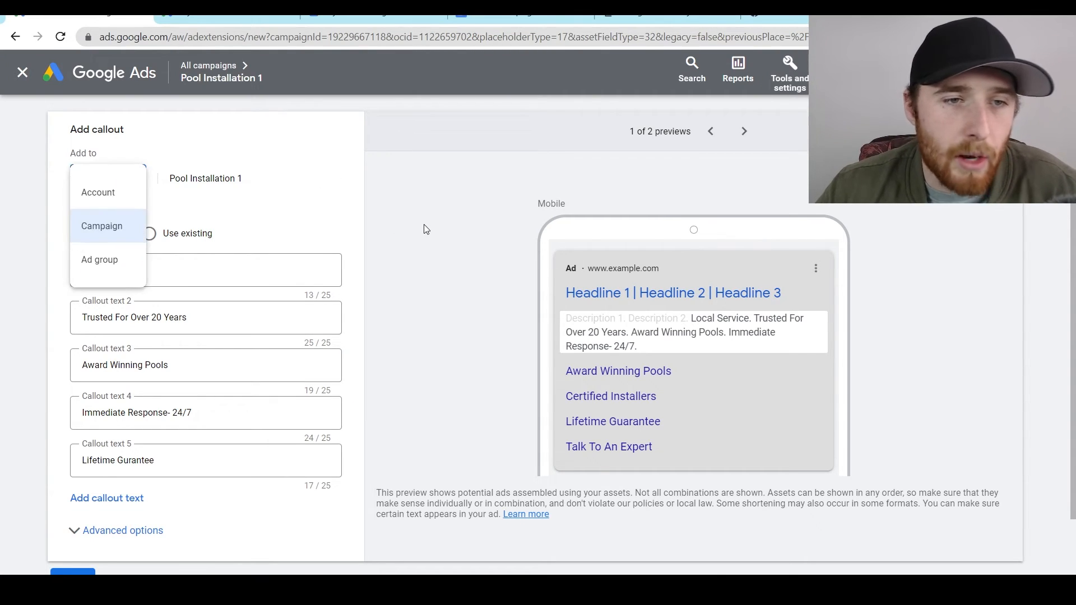
{"action": "left_click", "coordinate": [424, 224]}
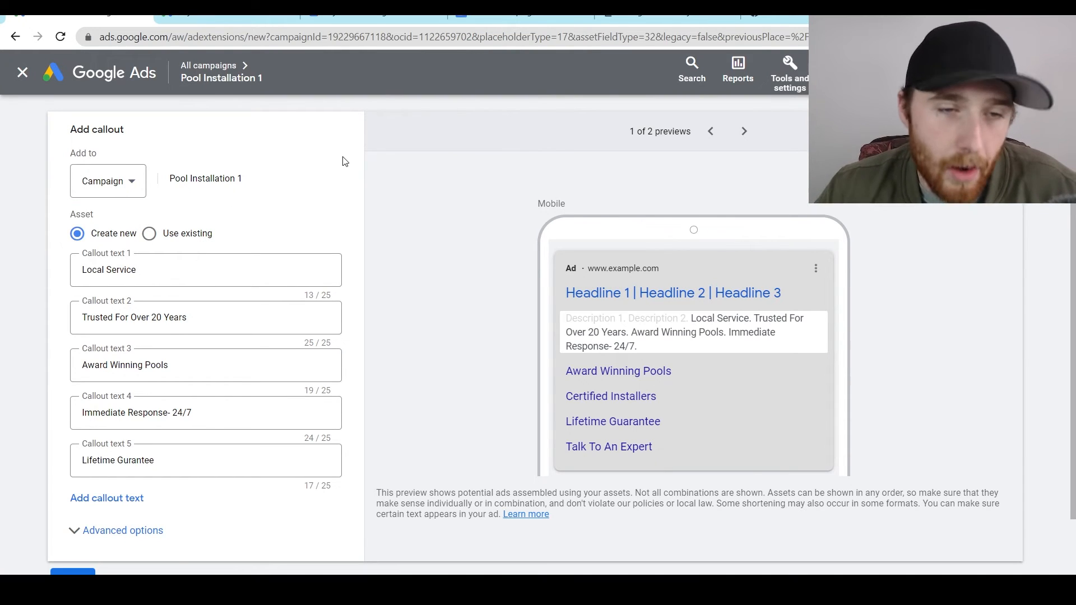
Check the callouts' advanced scheduling options without changing them, and save the callout assets
{"action": "scroll", "coordinate": [406, 204], "scroll_direction": "down", "scroll_amount": 2}
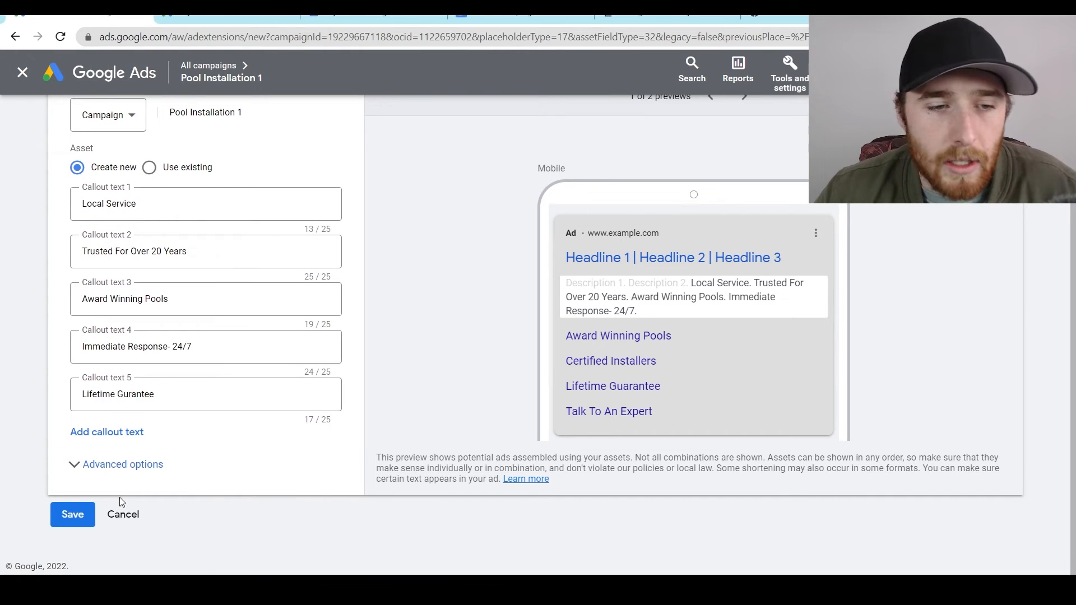
{"action": "left_click", "coordinate": [122, 475]}
{"action": "scroll", "coordinate": [192, 432], "scroll_direction": "down", "scroll_amount": 3}
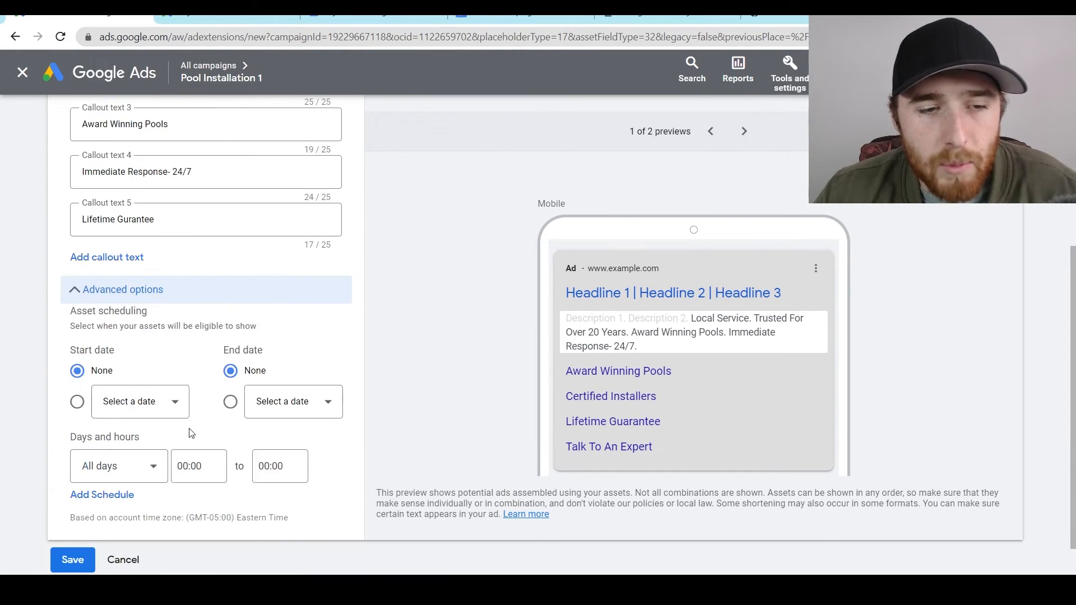
{"action": "left_click", "coordinate": [105, 297]}
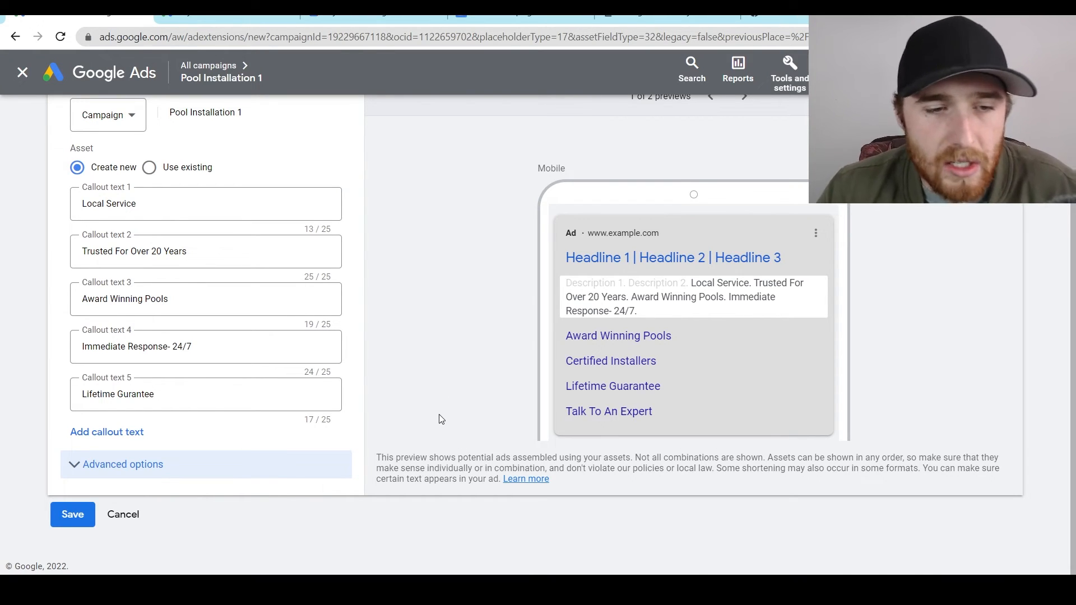
{"action": "left_click", "coordinate": [73, 515]}
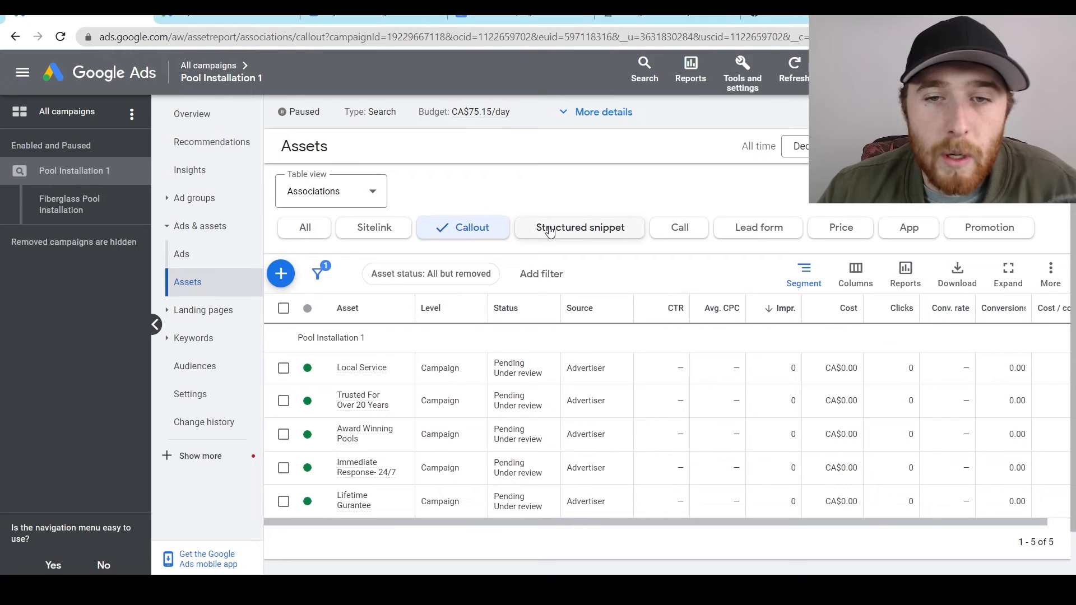
Start a new structured snippet asset for the campaign and set its header type to Types
{"action": "left_click", "coordinate": [513, 239]}
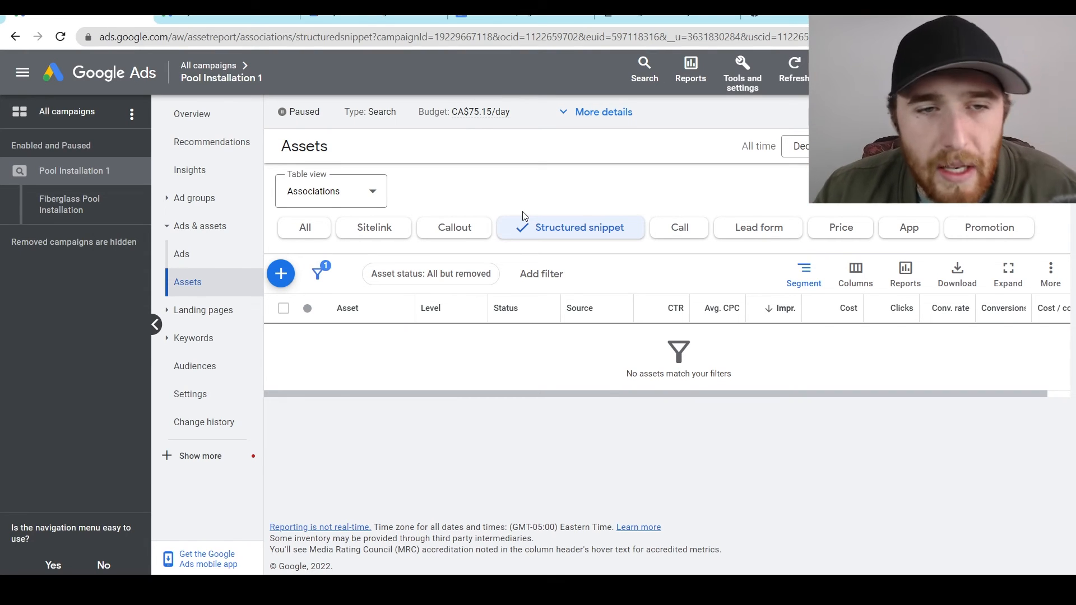
{"action": "left_click", "coordinate": [280, 274]}
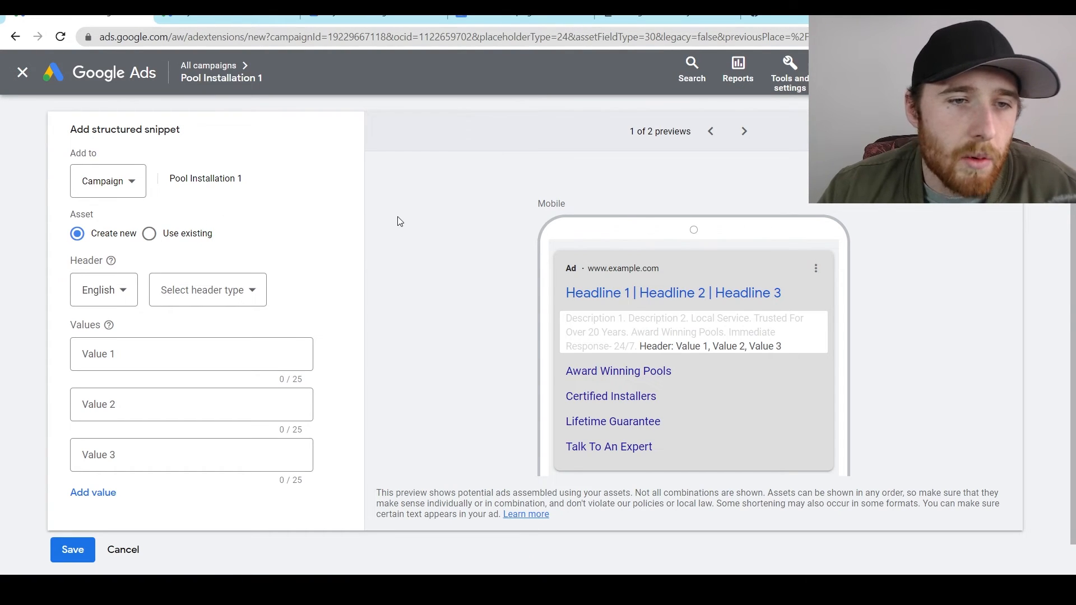
{"action": "scroll", "coordinate": [398, 224], "scroll_direction": "down", "scroll_amount": 1}
{"action": "left_click", "coordinate": [217, 257]}
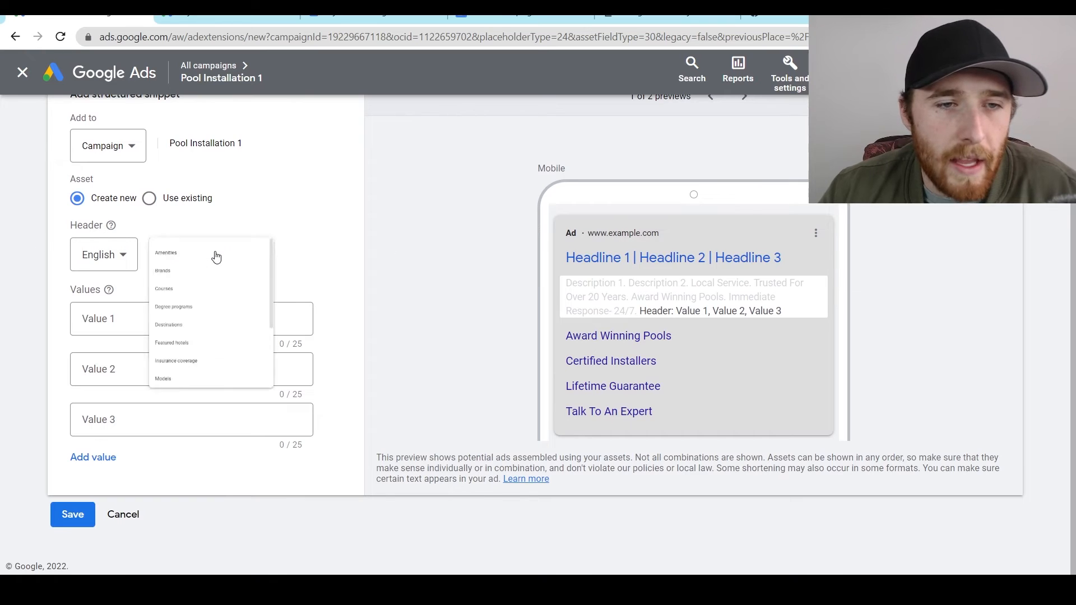
{"action": "scroll", "coordinate": [260, 280], "scroll_direction": "down", "scroll_amount": 3}
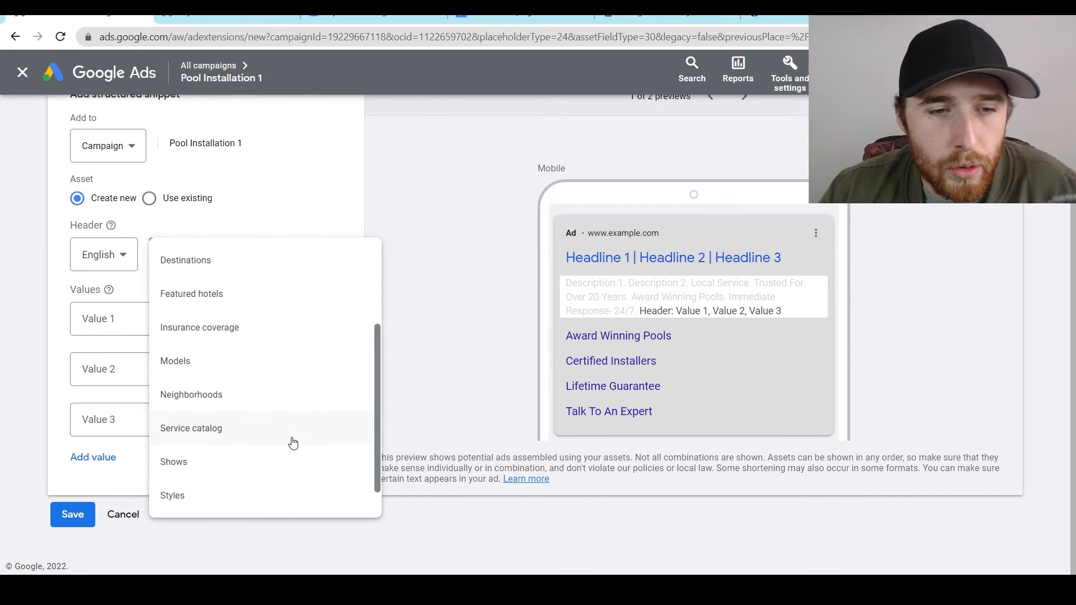
{"action": "scroll", "coordinate": [281, 451], "scroll_direction": "down", "scroll_amount": 1}
{"action": "left_click", "coordinate": [252, 496]}
Enter "Vinyl Pools", "Inground Pools" and "Fiberglass Pools" as the three structured snippet values
{"action": "left_click", "coordinate": [144, 317]}
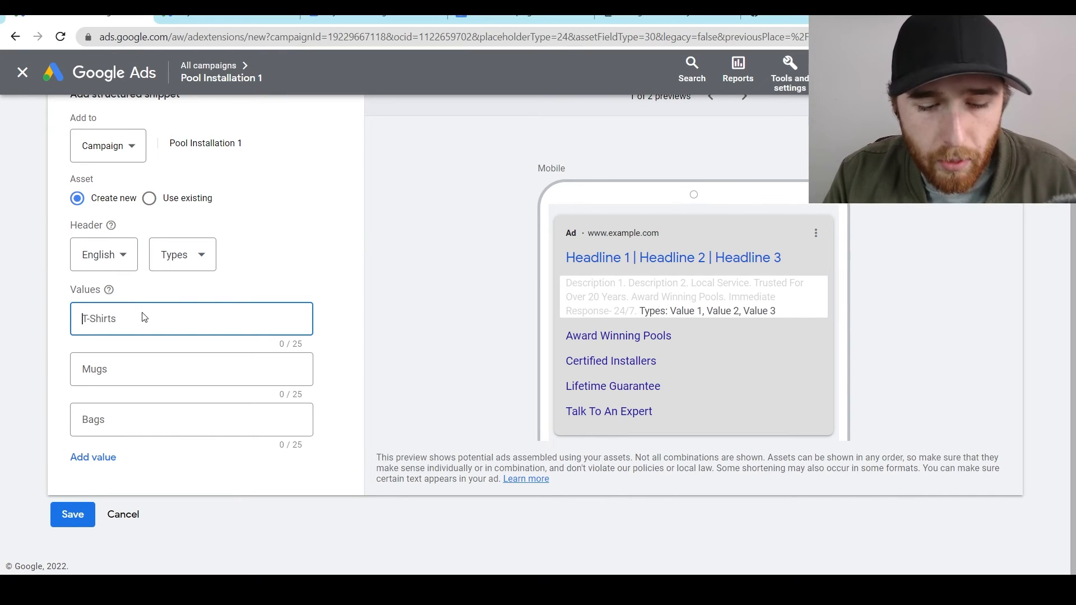
{"action": "type", "text": "Vinyl Pools"}
{"action": "key", "text": "Tab"}
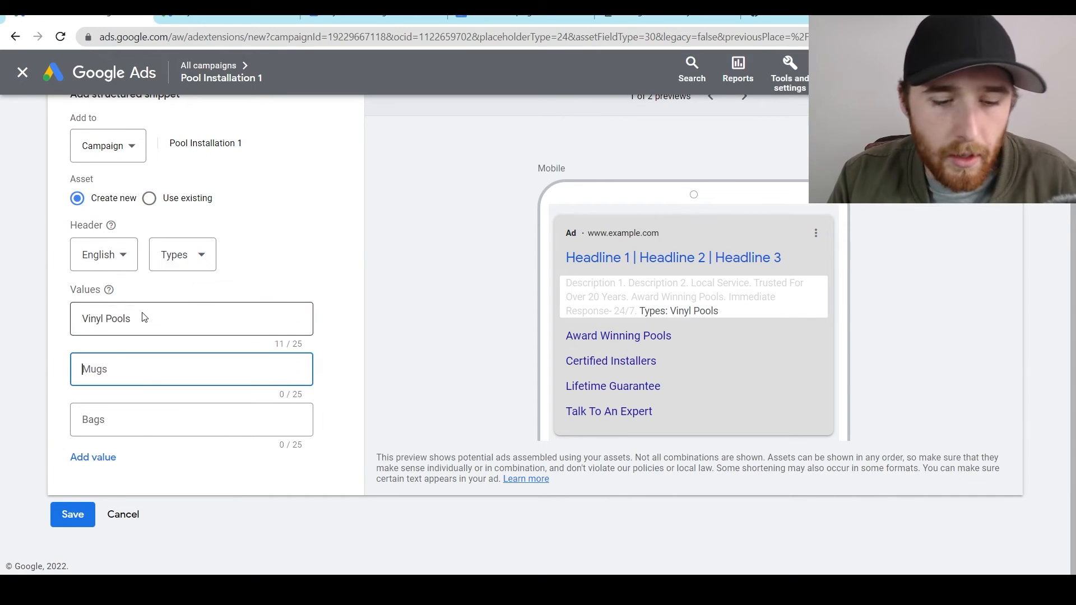
{"action": "type", "text": "Inground Poo"}
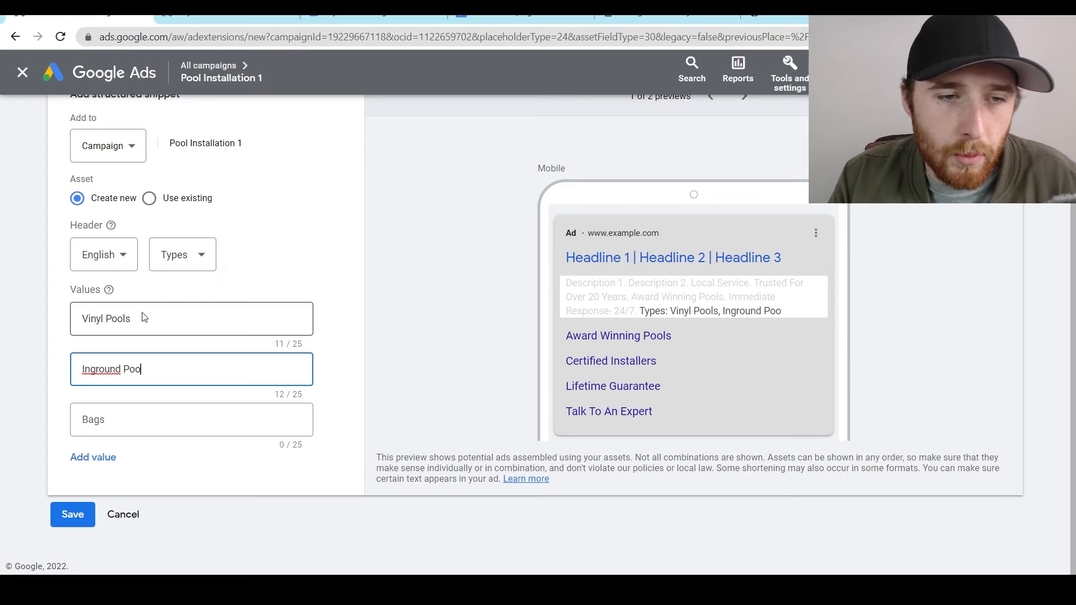
{"action": "type", "text": "ls"}
{"action": "key", "text": "Tab"}
{"action": "type", "text": "Fiberg"}
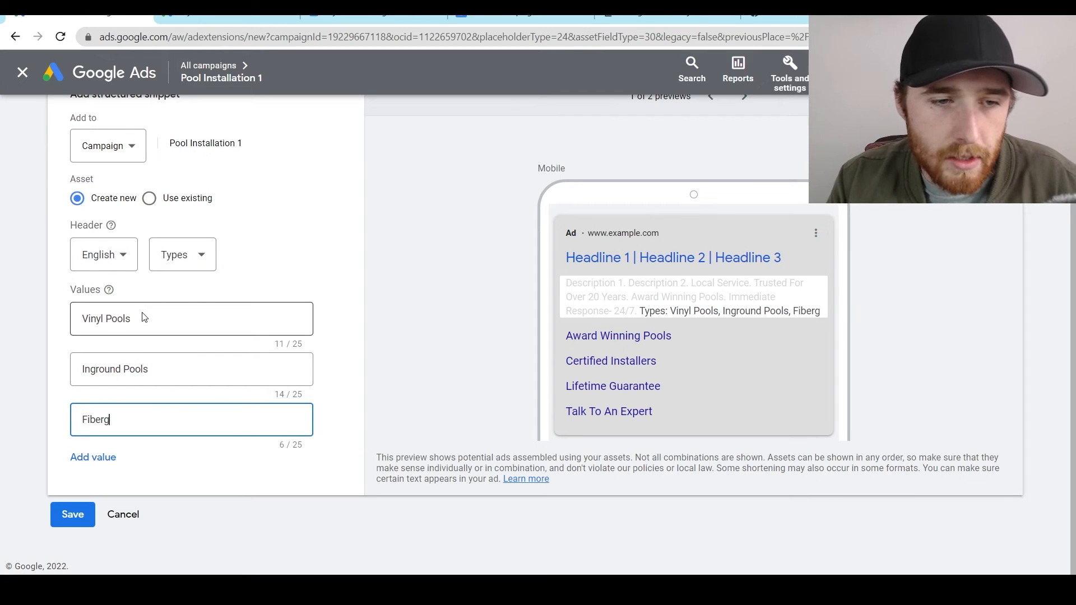
{"action": "type", "text": "lass Pools"}
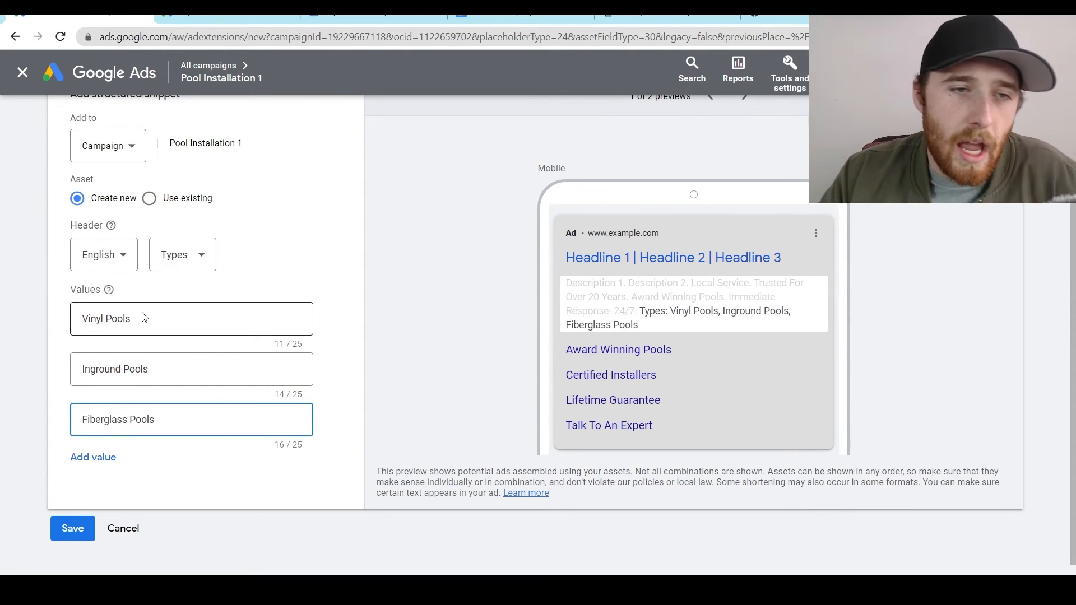
Review the available structured snippet header types, keep Types, and save the structured snippet asset
{"action": "left_click", "coordinate": [194, 263]}
{"action": "scroll", "coordinate": [305, 320], "scroll_direction": "up", "scroll_amount": 3}
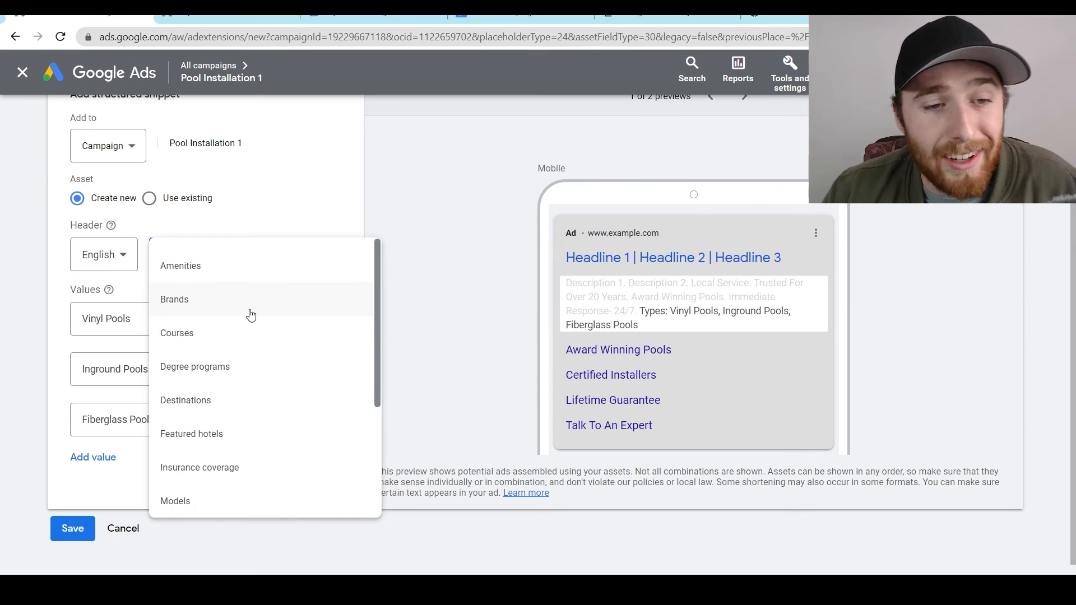
{"action": "scroll", "coordinate": [276, 354], "scroll_direction": "down", "scroll_amount": 3}
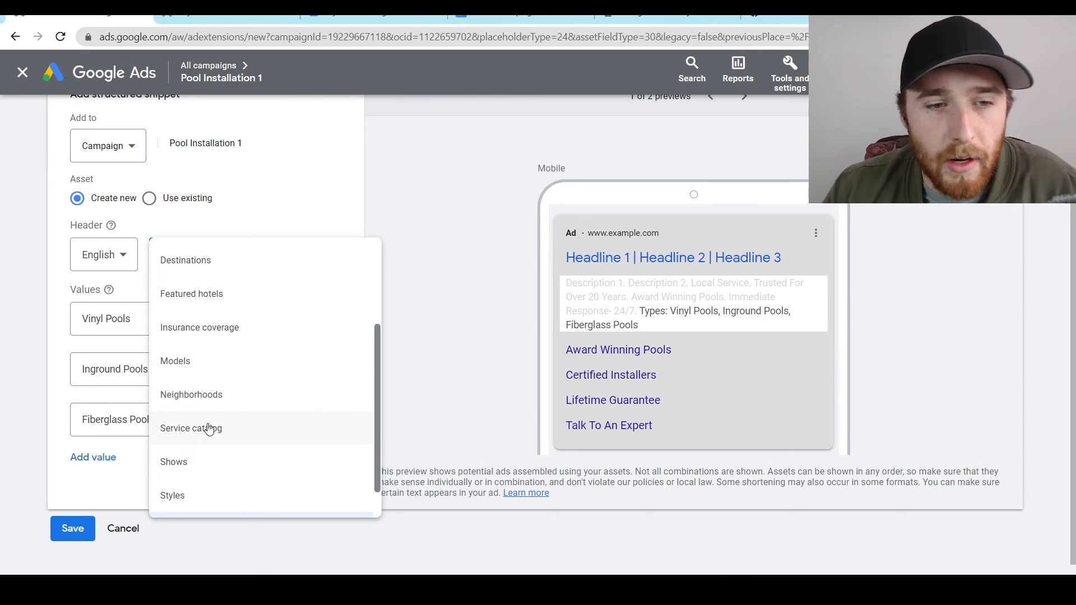
{"action": "scroll", "coordinate": [331, 475], "scroll_direction": "down", "scroll_amount": 1}
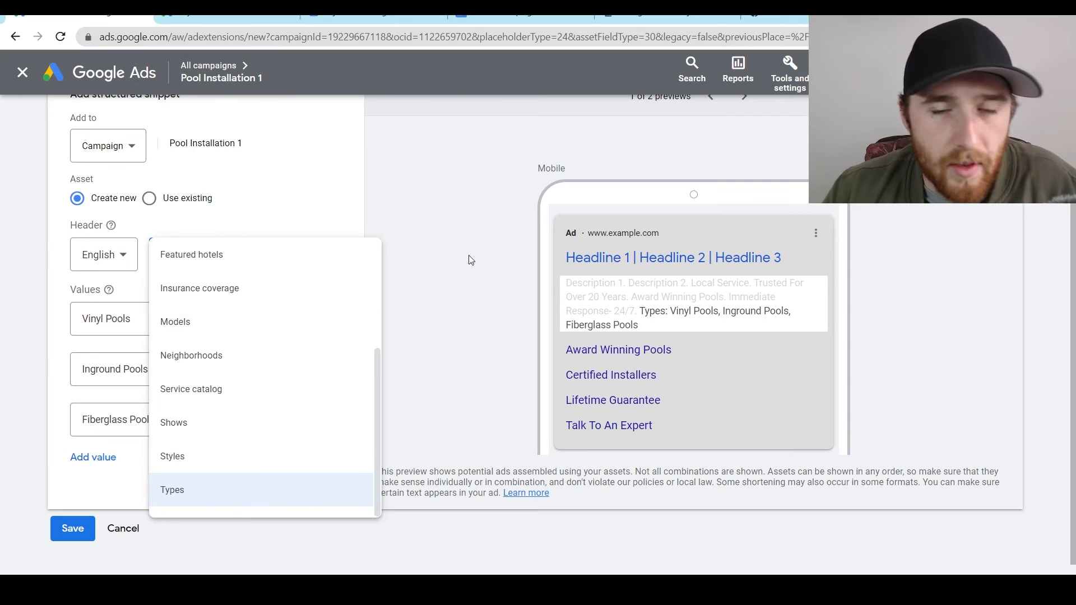
{"action": "left_click", "coordinate": [457, 264]}
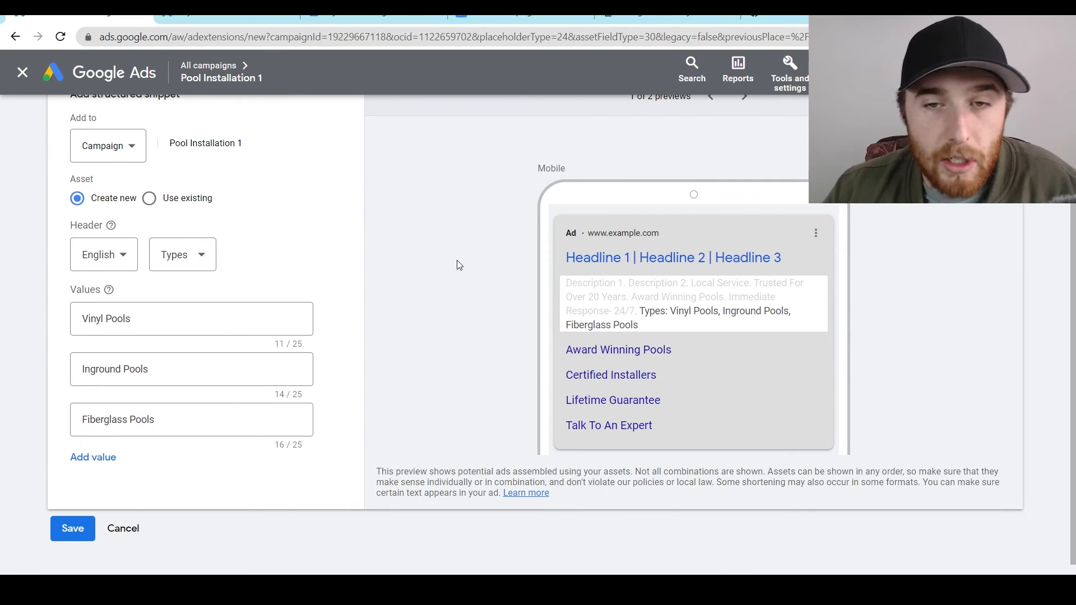
{"action": "left_click", "coordinate": [76, 528]}
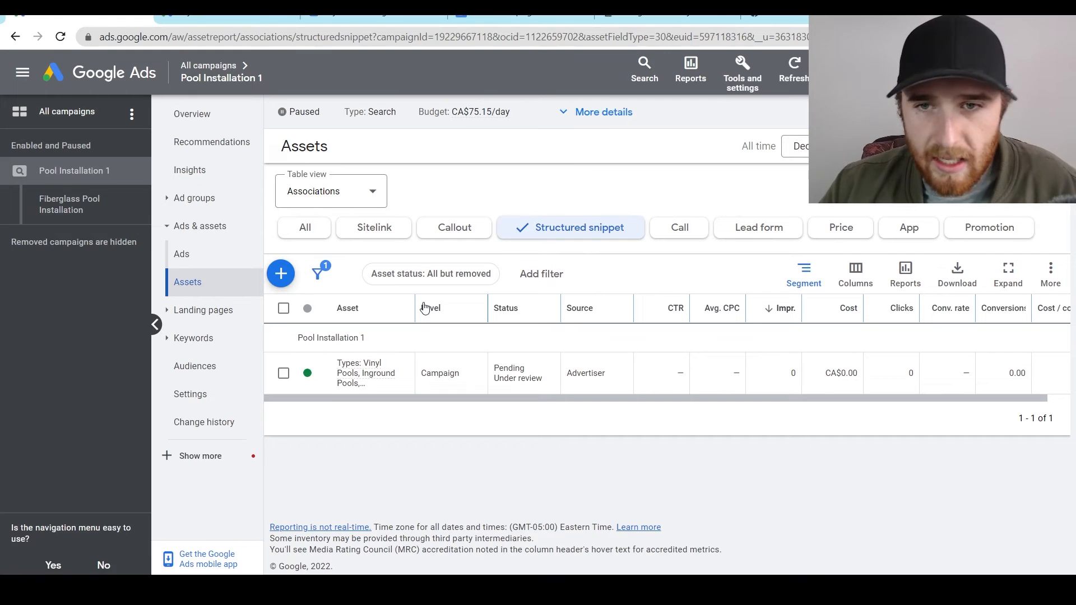
Add a call asset to the campaign with Canada as the country and the business phone number, and save it
{"action": "left_click", "coordinate": [679, 228]}
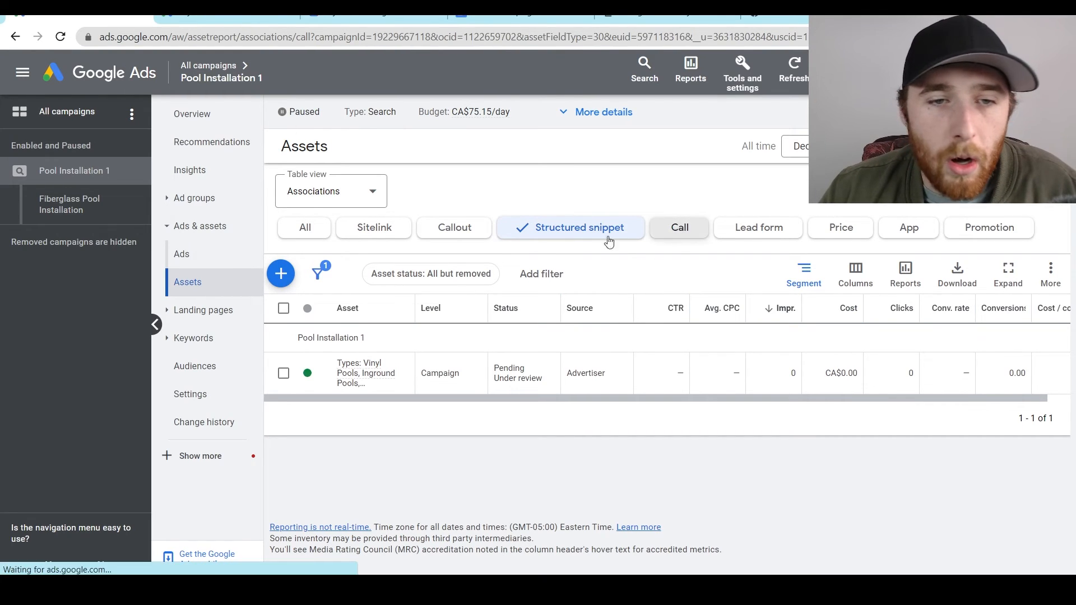
{"action": "left_click", "coordinate": [281, 274]}
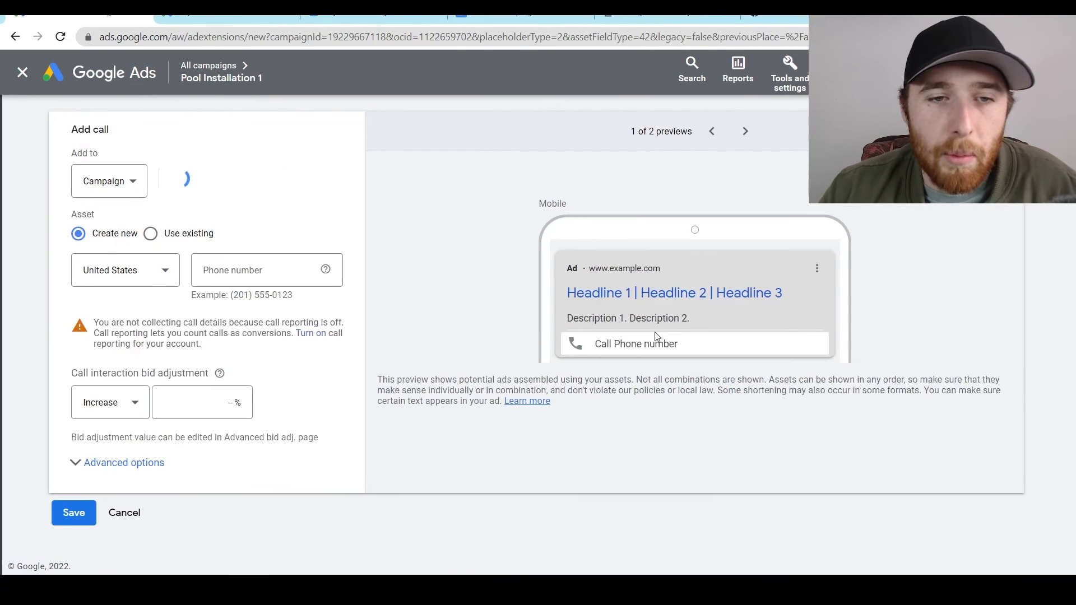
{"action": "left_click", "coordinate": [243, 270]}
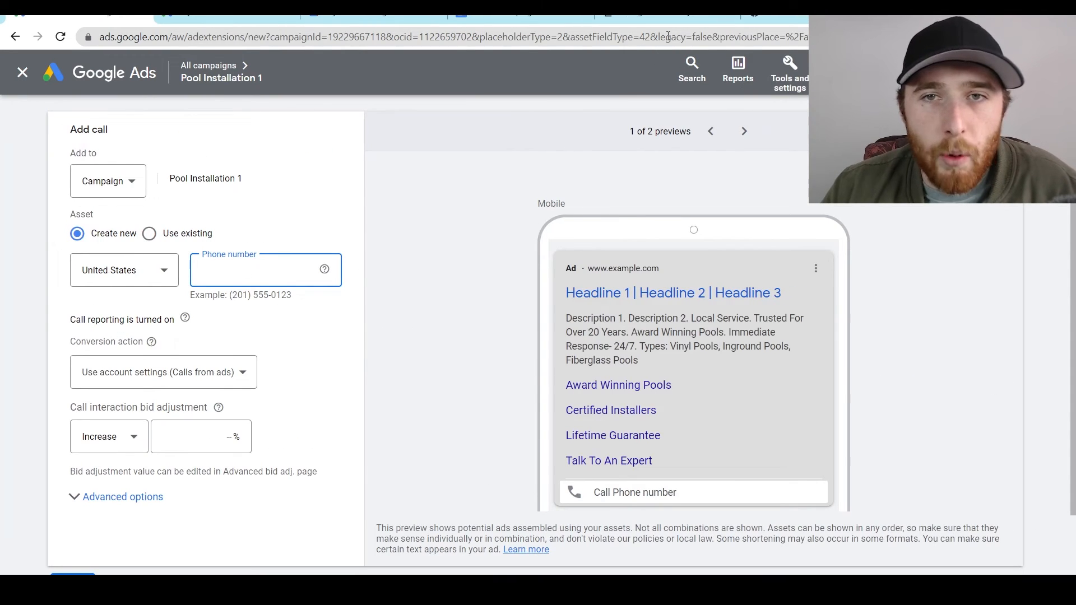
{"action": "key", "text": "ctrl+v"}
{"action": "left_click", "coordinate": [96, 273]}
{"action": "key", "text": "c"}
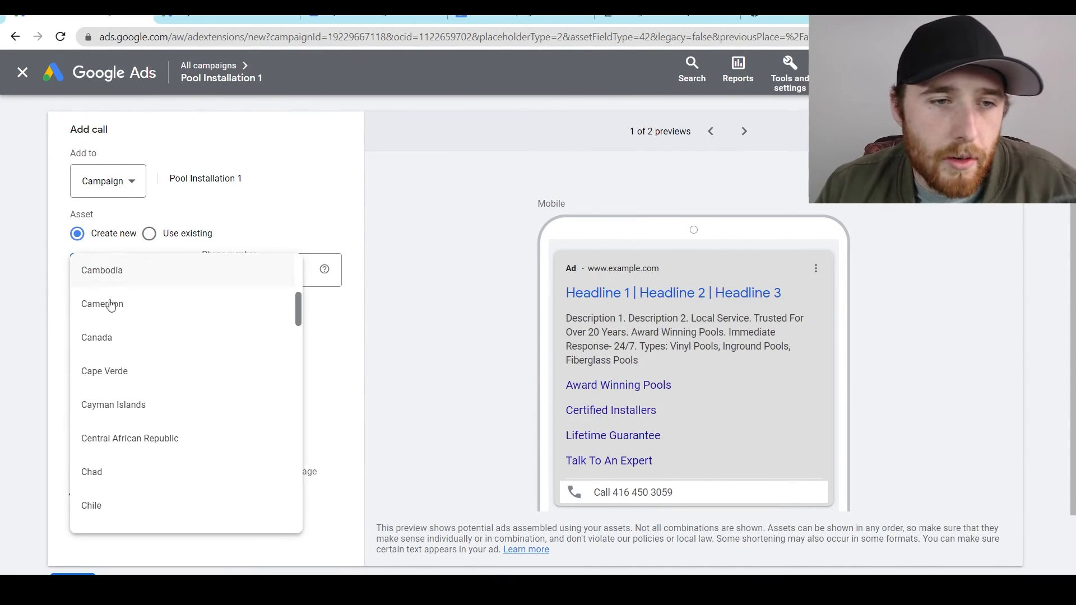
{"action": "left_click", "coordinate": [120, 336]}
{"action": "scroll", "coordinate": [437, 309], "scroll_direction": "down", "scroll_amount": 1}
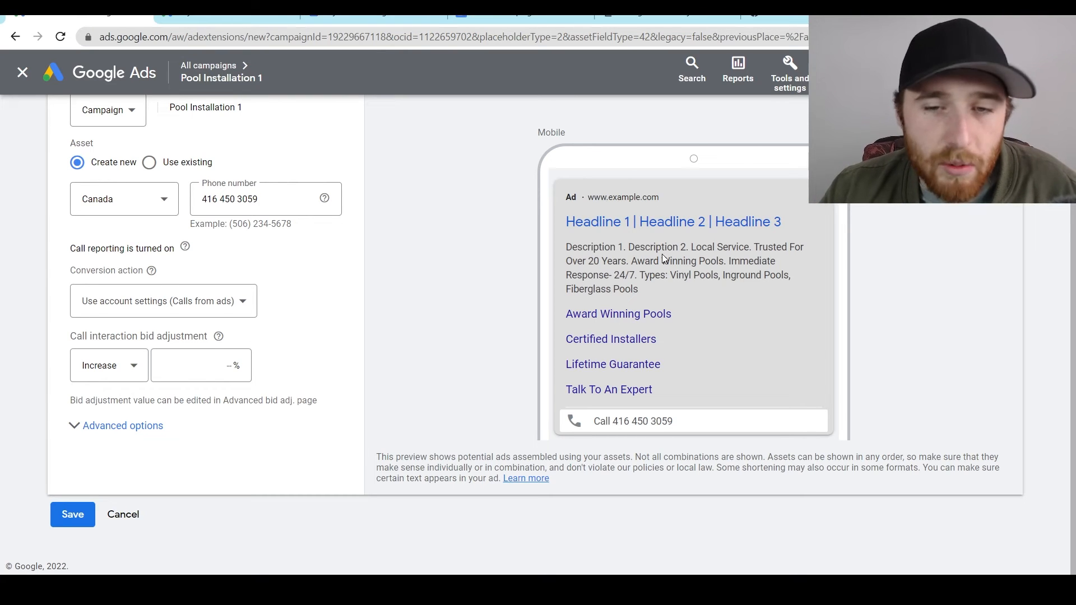
{"action": "left_click", "coordinate": [75, 516]}
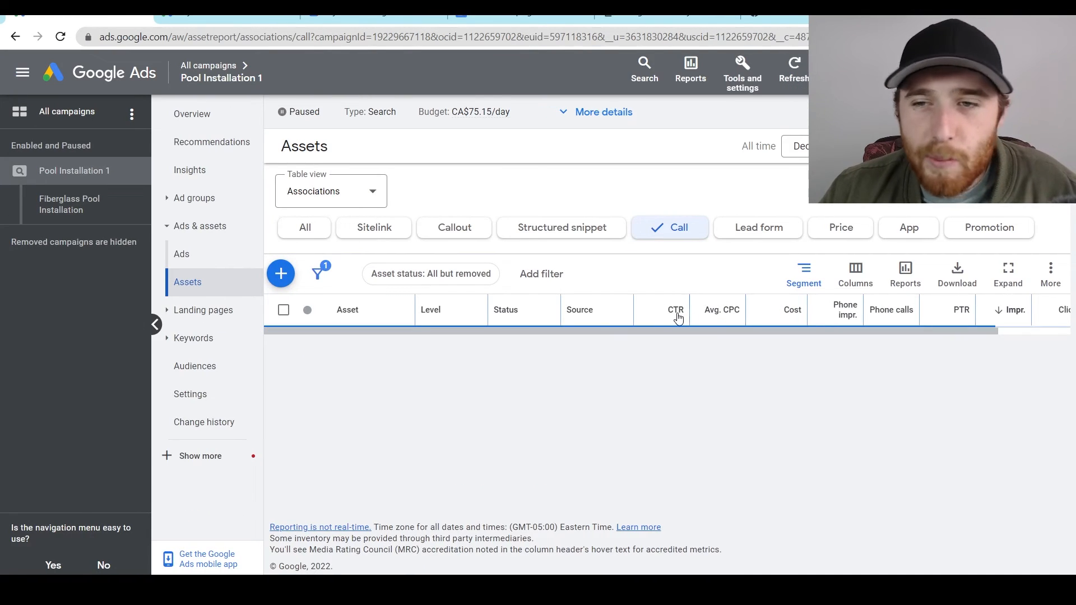
Examine the location asset's options for finding or linking a Business Profile Manager account, and leave without adding a location
{"action": "left_click", "coordinate": [305, 225]}
{"action": "left_click", "coordinate": [281, 274]}
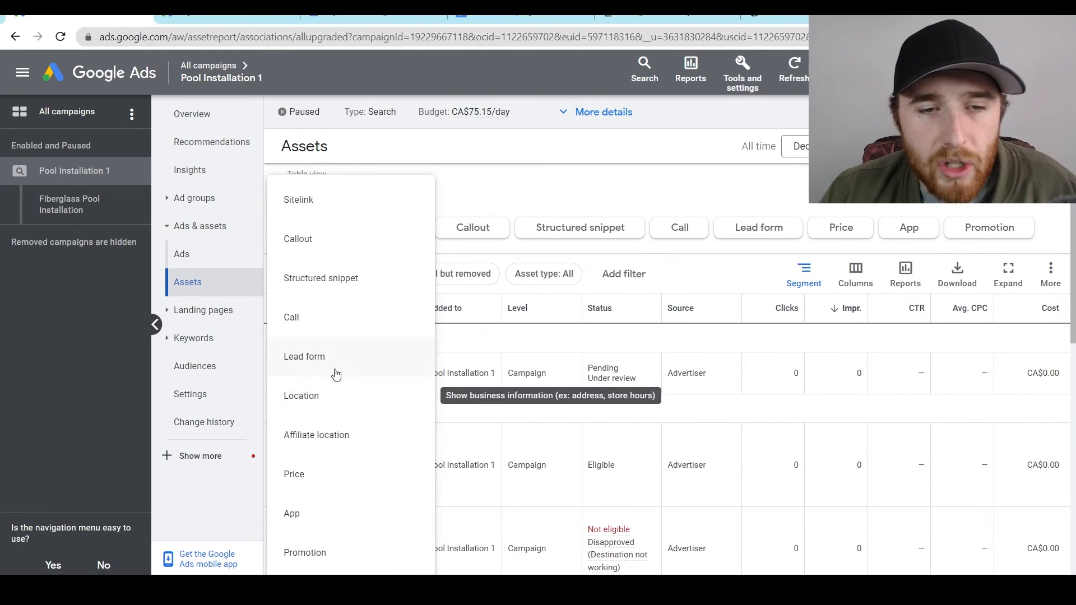
{"action": "left_click", "coordinate": [331, 395]}
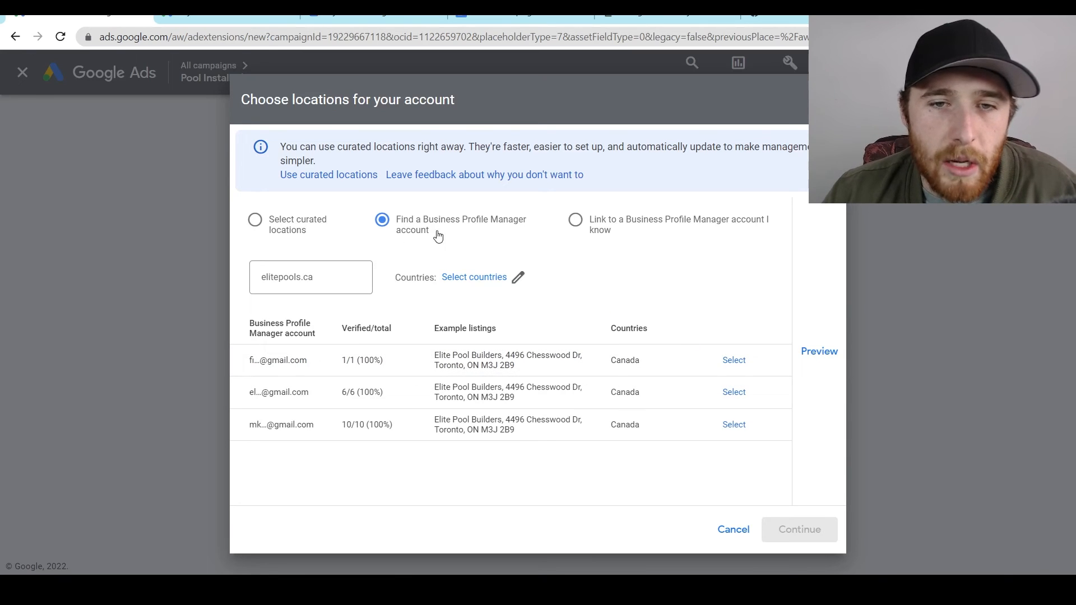
{"action": "left_click", "coordinate": [273, 234]}
{"action": "left_click", "coordinate": [595, 187]}
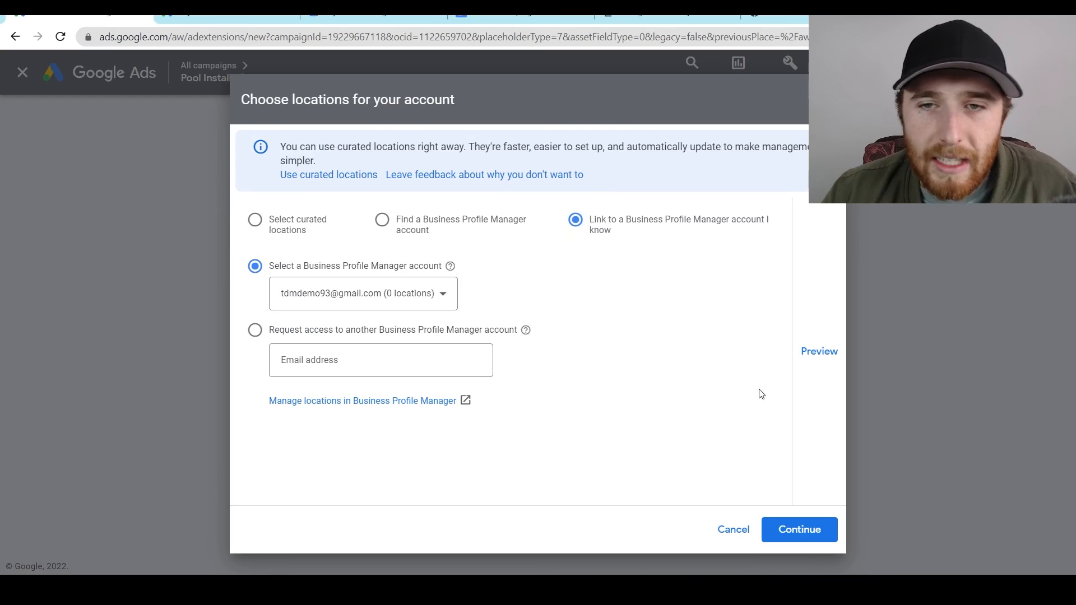
{"action": "left_click", "coordinate": [732, 530]}
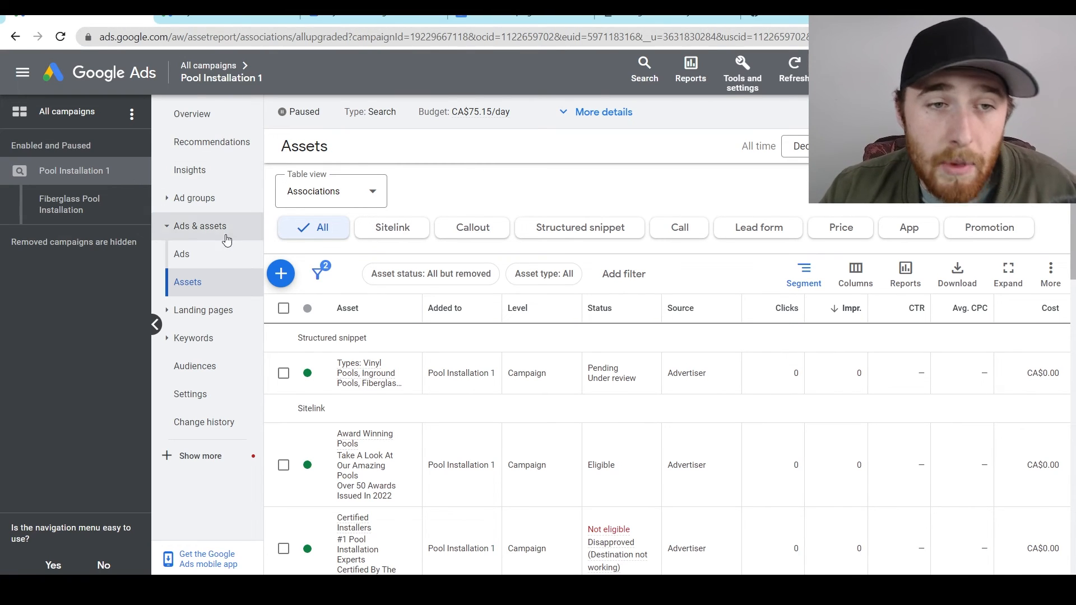
Copy the Fiberglass Pool Installation ad group and paste it into the Pool Installation 1 campaign, with new ad groups paused after pasting
{"action": "left_click", "coordinate": [227, 200]}
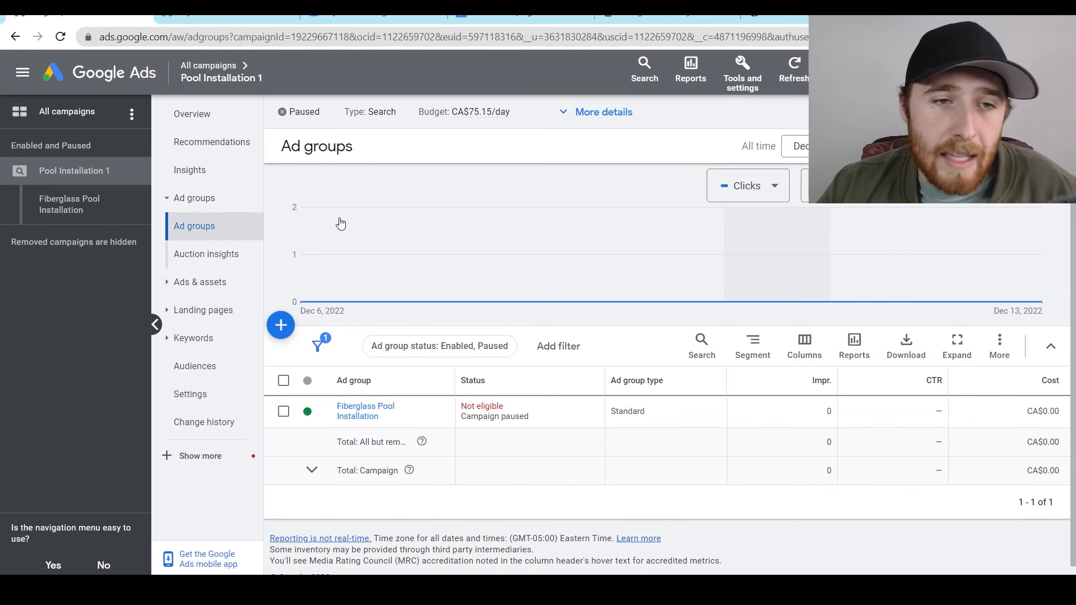
{"action": "left_click", "coordinate": [284, 412]}
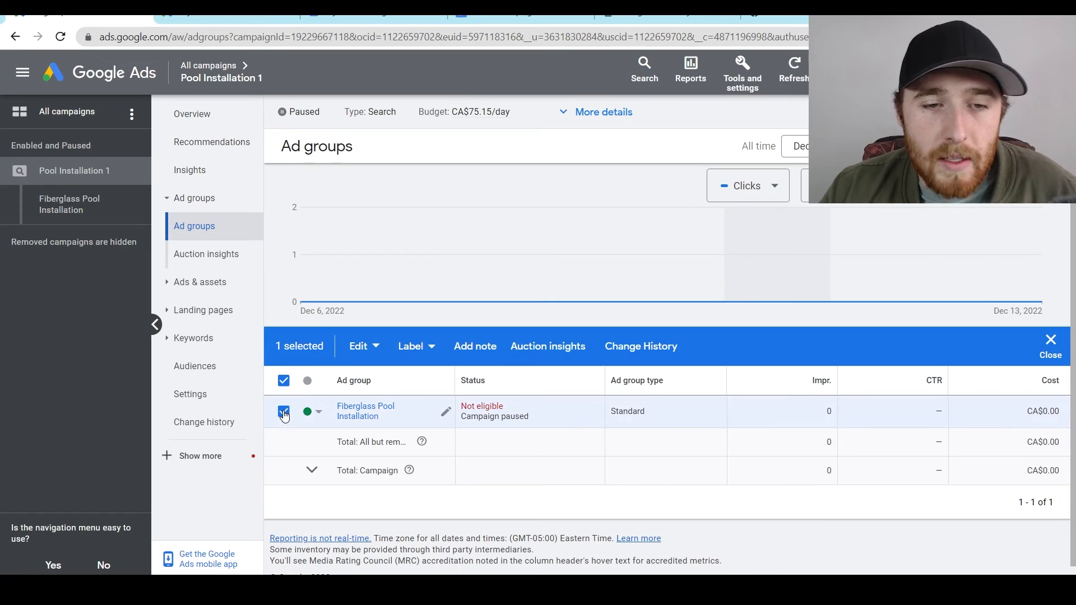
{"action": "left_click", "coordinate": [355, 350]}
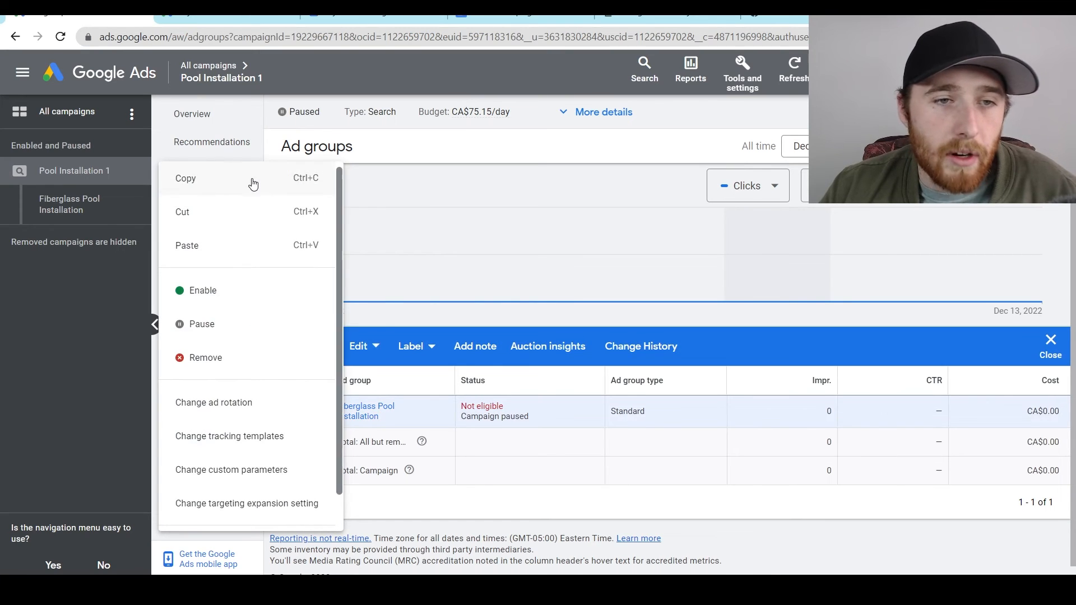
{"action": "left_click", "coordinate": [252, 180]}
{"action": "left_click", "coordinate": [370, 356]}
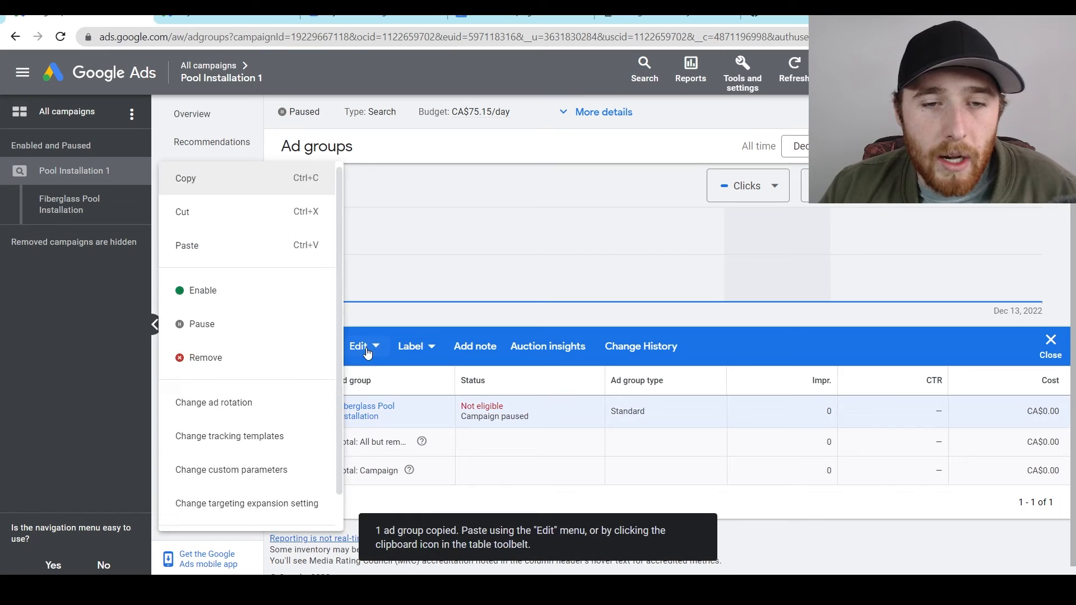
{"action": "left_click", "coordinate": [289, 244]}
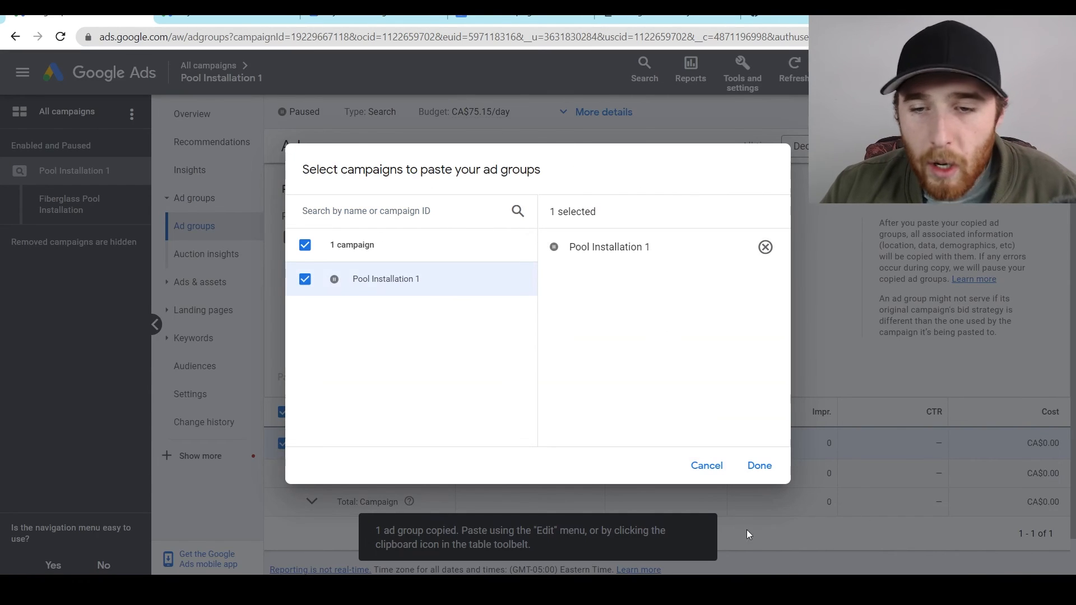
{"action": "left_click", "coordinate": [760, 466]}
{"action": "left_click", "coordinate": [396, 245]}
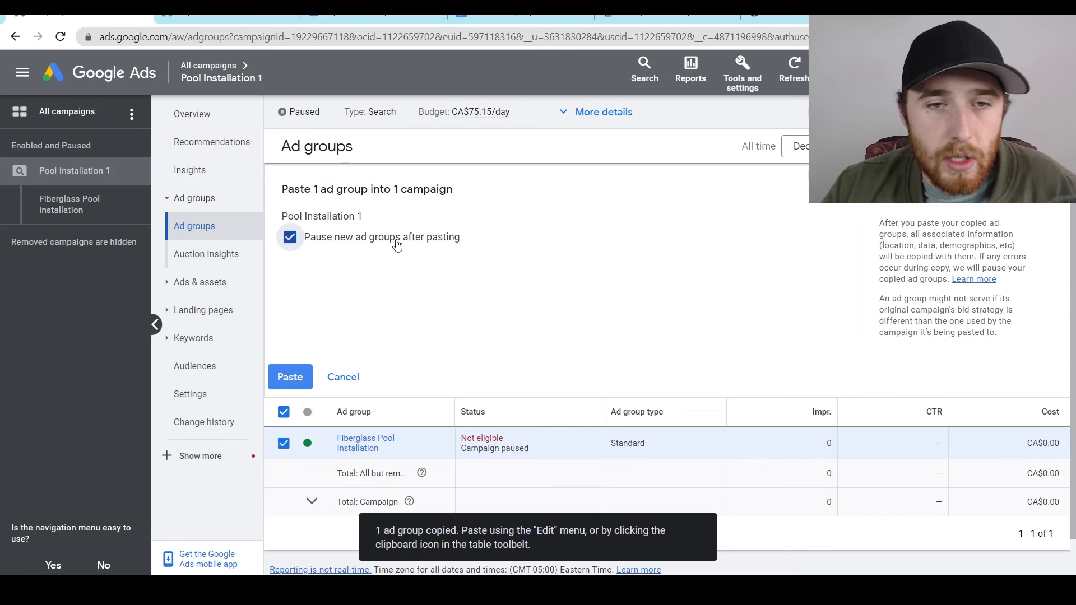
{"action": "left_click", "coordinate": [290, 377]}
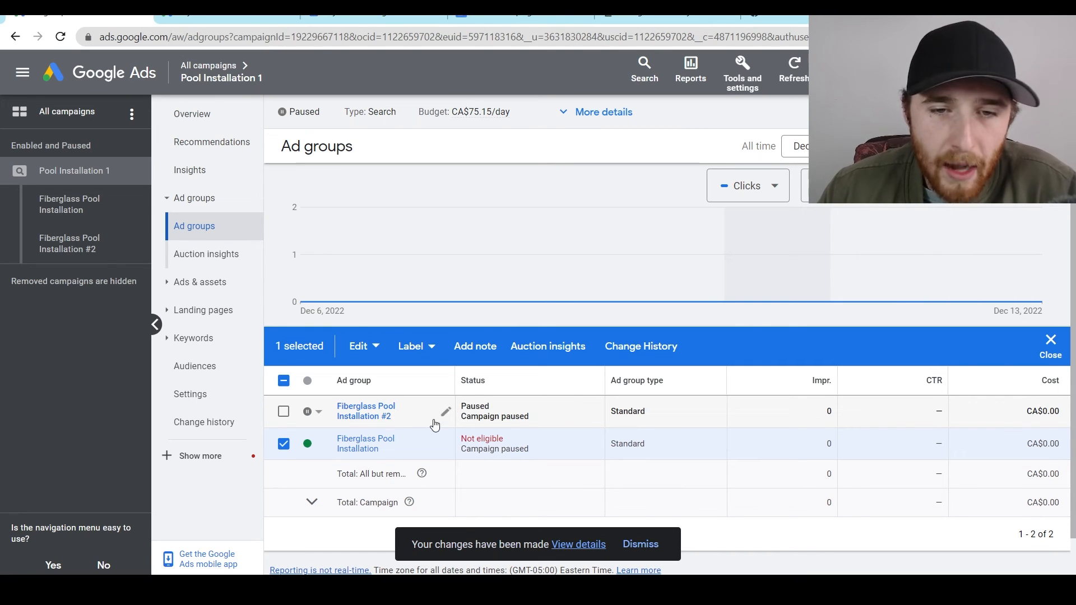
Rename the duplicated ad group to "Inground Pool Installation"
{"action": "left_click", "coordinate": [448, 413]}
{"action": "double_click", "coordinate": [413, 440]}
{"action": "left_click", "coordinate": [415, 436]}
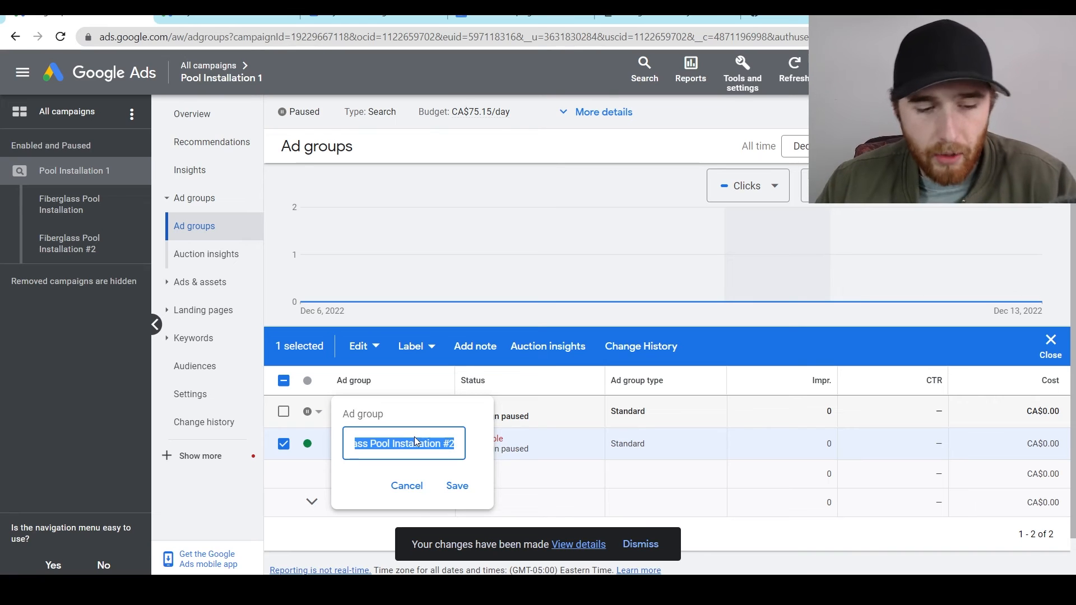
{"action": "type", "text": "Ingroun"}
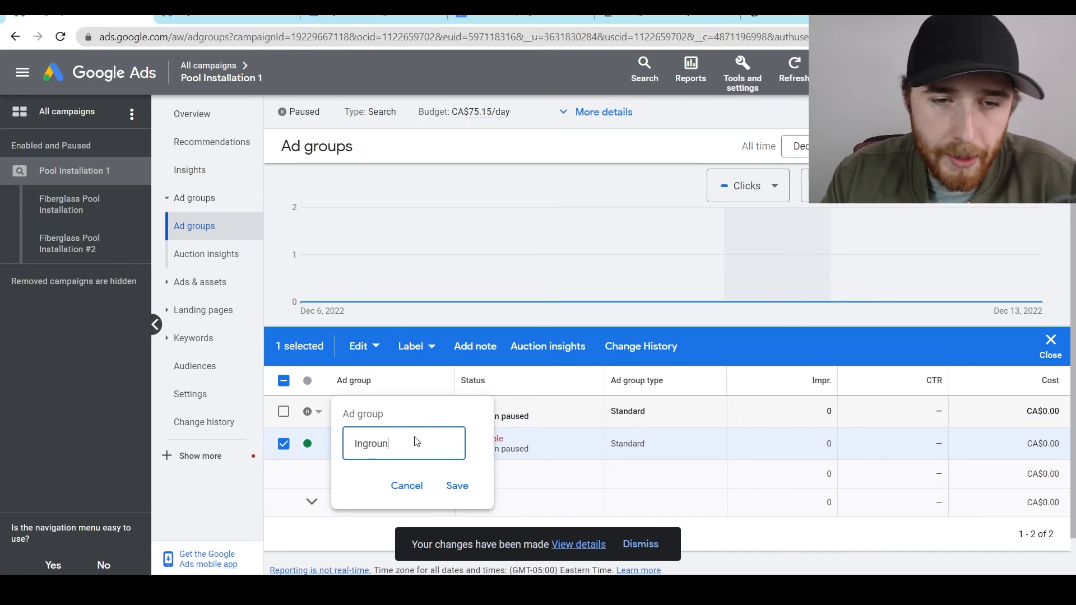
{"action": "type", "text": "d Pool Installation"}
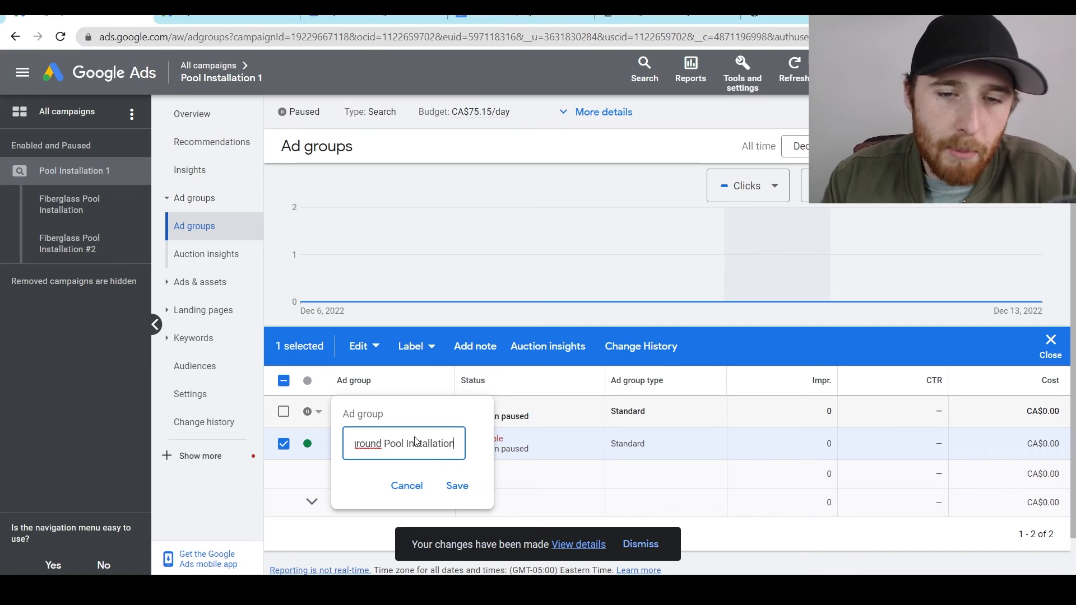
{"action": "key", "text": "Return"}
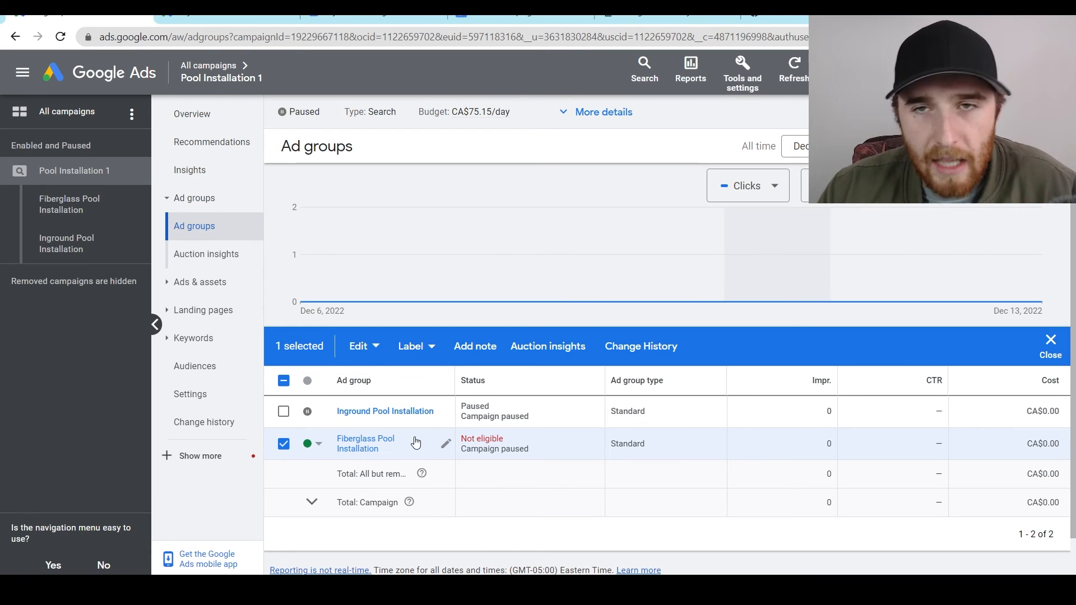
Examine the Keyword Planner ideas for "pool installation" for terms that suit an inground pool ad group
{"action": "left_click", "coordinate": [218, 18]}
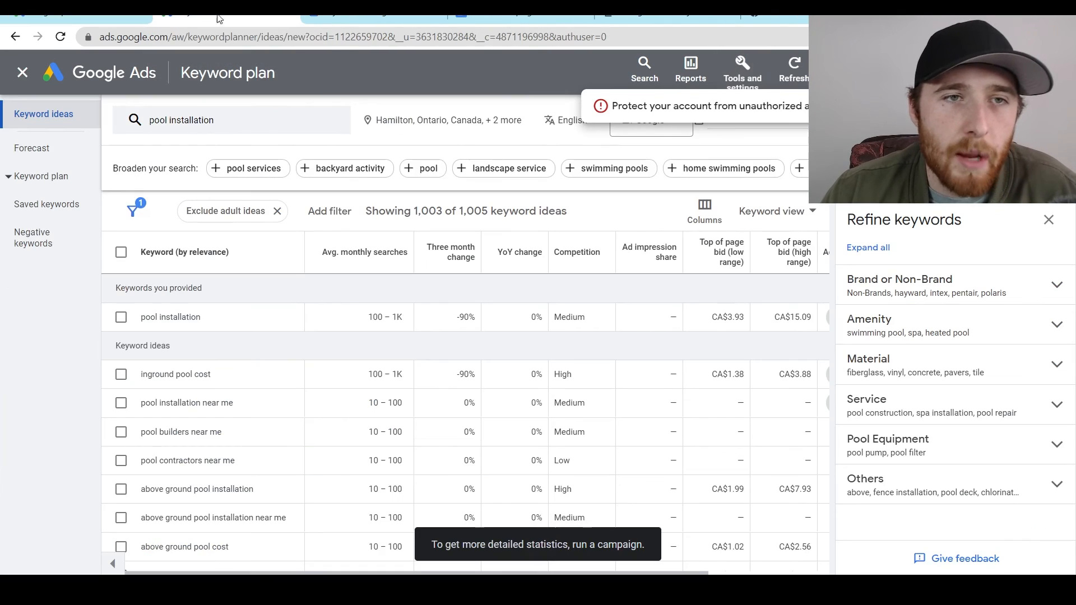
{"action": "scroll", "coordinate": [187, 398], "scroll_direction": "down", "scroll_amount": 1}
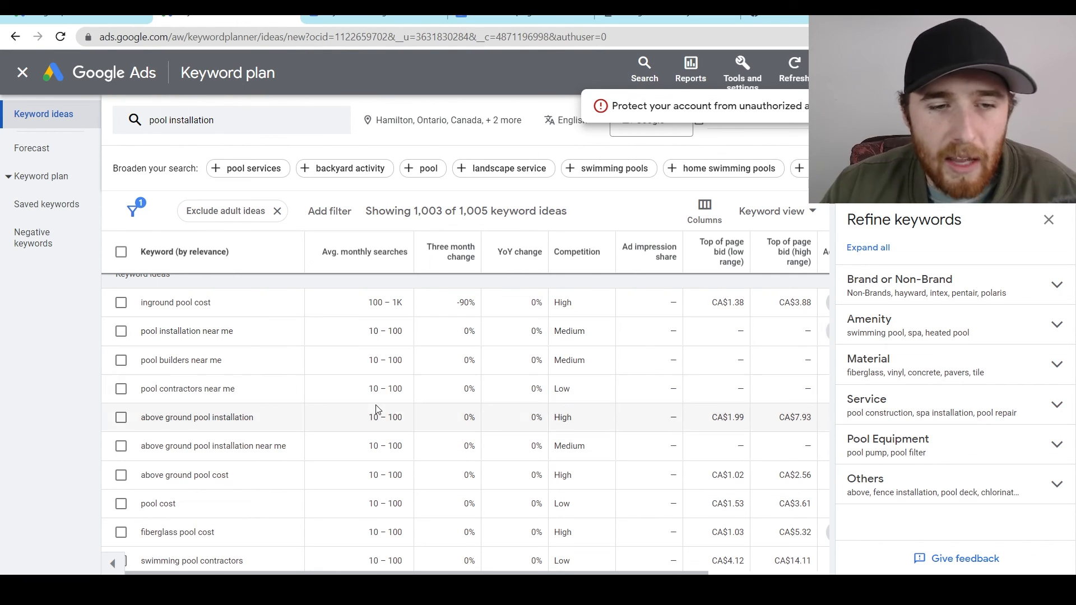
{"action": "scroll", "coordinate": [371, 437], "scroll_direction": "down", "scroll_amount": 1}
{"action": "scroll", "coordinate": [361, 401], "scroll_direction": "up", "scroll_amount": 3}
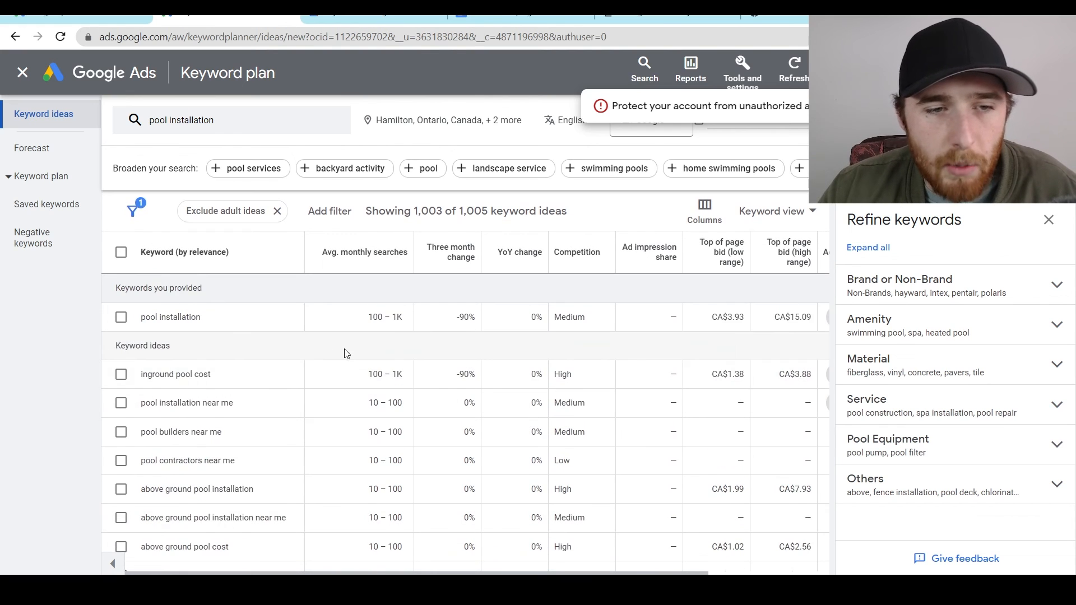
{"action": "scroll", "coordinate": [358, 370], "scroll_direction": "down", "scroll_amount": 2}
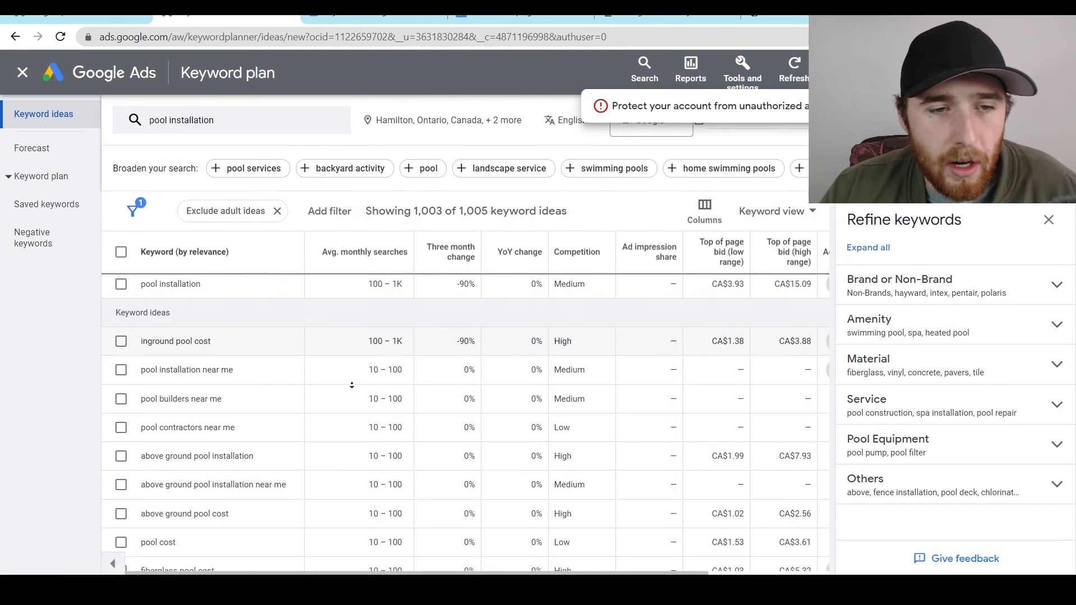
{"action": "scroll", "coordinate": [418, 348], "scroll_direction": "up", "scroll_amount": 3}
{"action": "scroll", "coordinate": [309, 342], "scroll_direction": "down", "scroll_amount": 3}
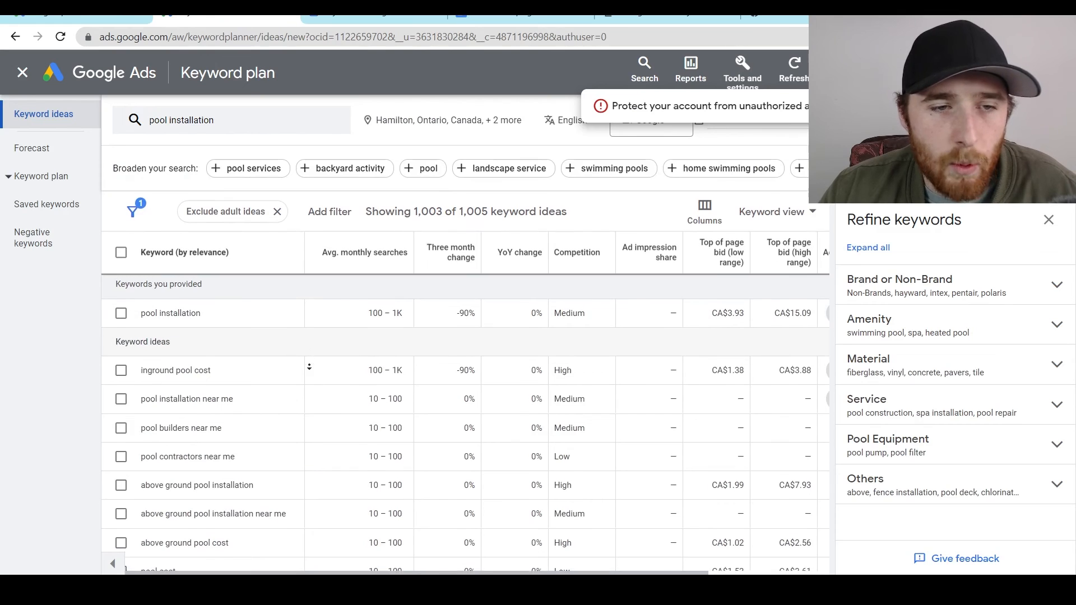
{"action": "scroll", "coordinate": [312, 368], "scroll_direction": "down", "scroll_amount": 1}
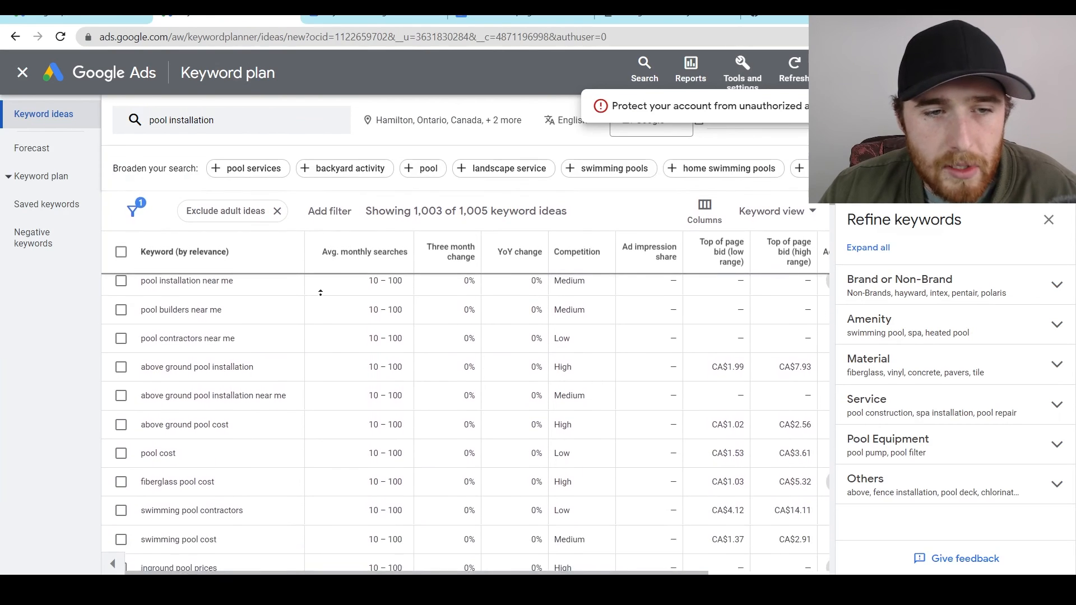
{"action": "scroll", "coordinate": [310, 336], "scroll_direction": "up", "scroll_amount": 3}
{"action": "triple_click", "coordinate": [191, 343]}
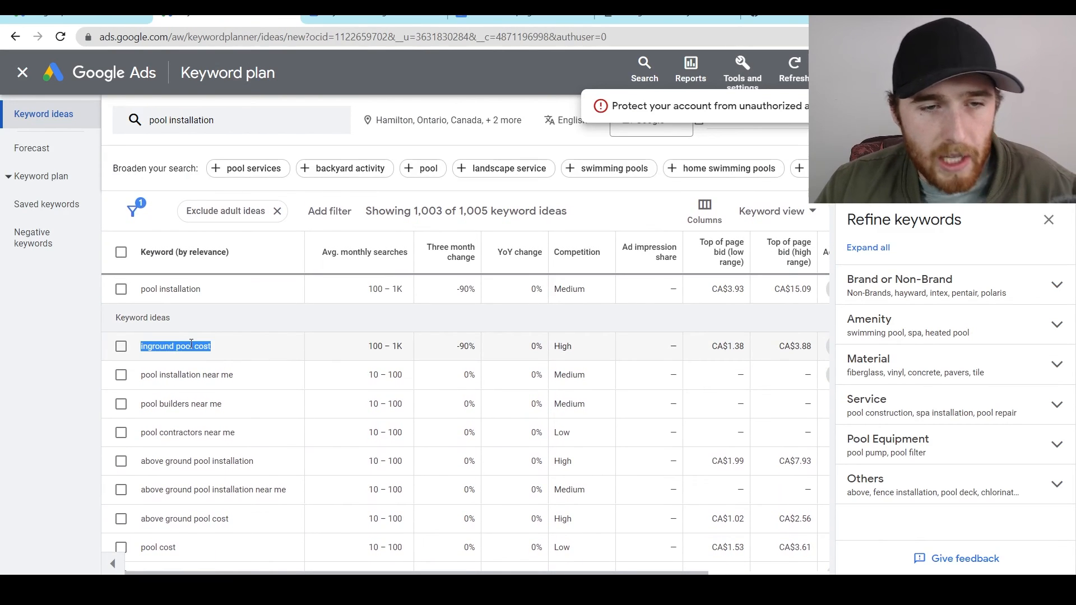
In the Inground Pool Installation ad group's keywords, change [fiberglass inground pool] to the exact-match keyword [inground pool installation]
{"action": "left_click", "coordinate": [115, 18]}
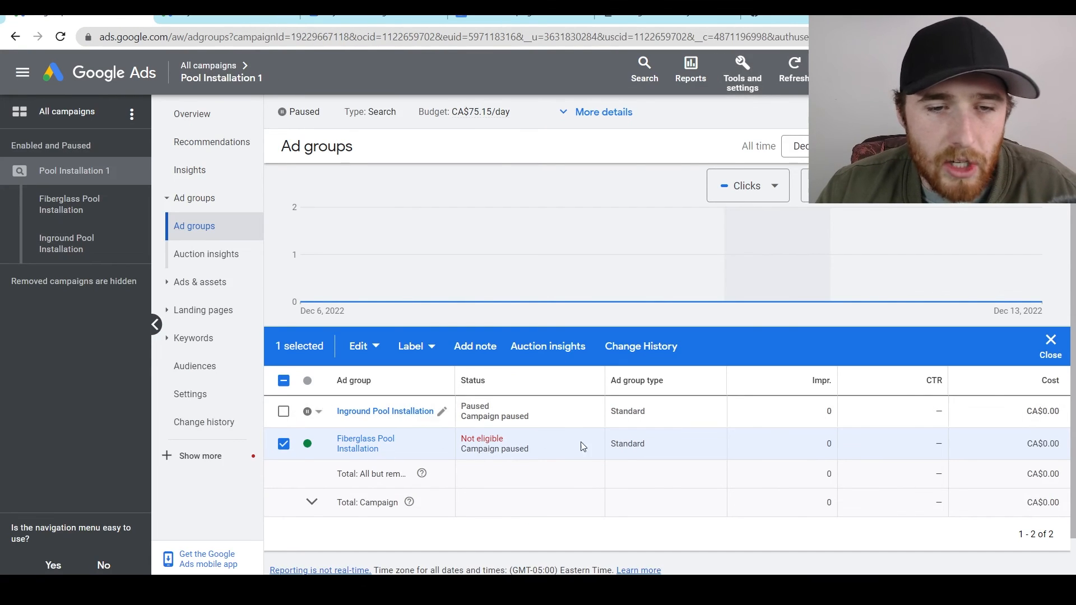
{"action": "left_click", "coordinate": [412, 412]}
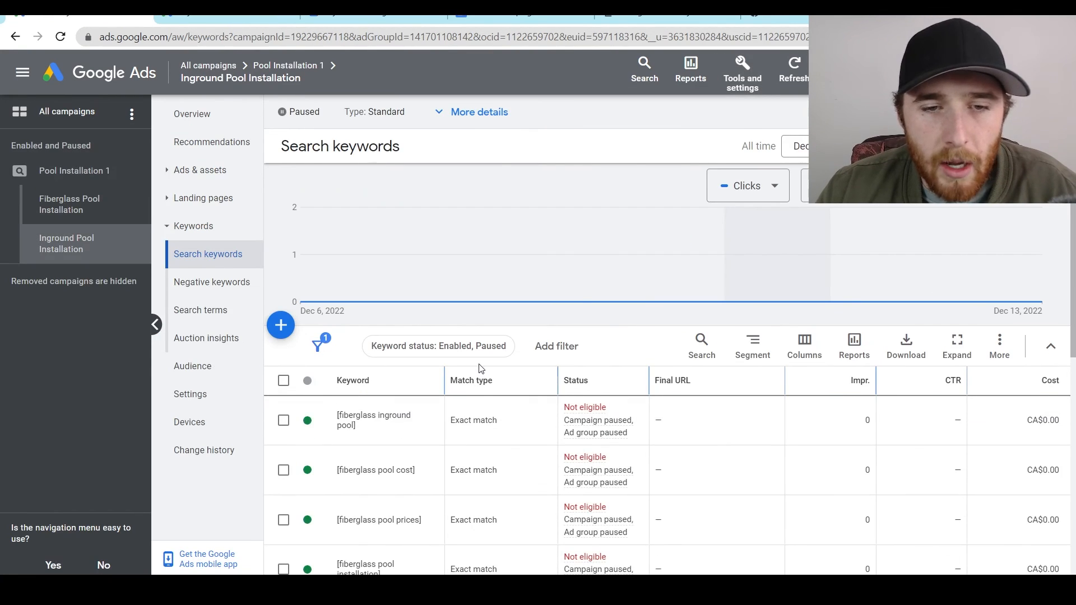
{"action": "scroll", "coordinate": [482, 367], "scroll_direction": "down", "scroll_amount": 3}
{"action": "left_click", "coordinate": [437, 247]}
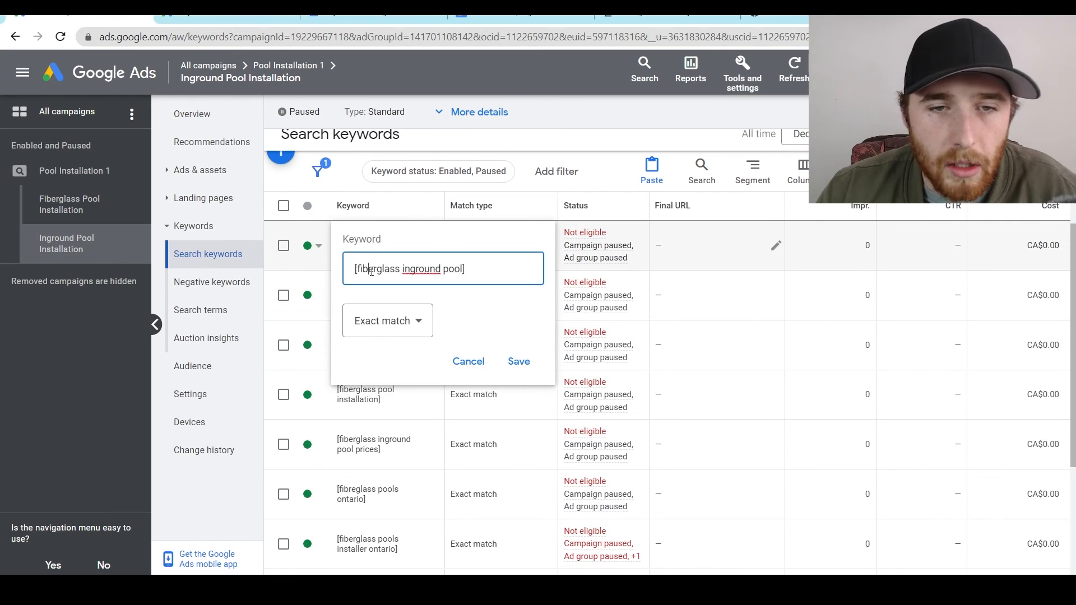
{"action": "double_click", "coordinate": [374, 270]}
{"action": "key", "text": "BackSpace"}
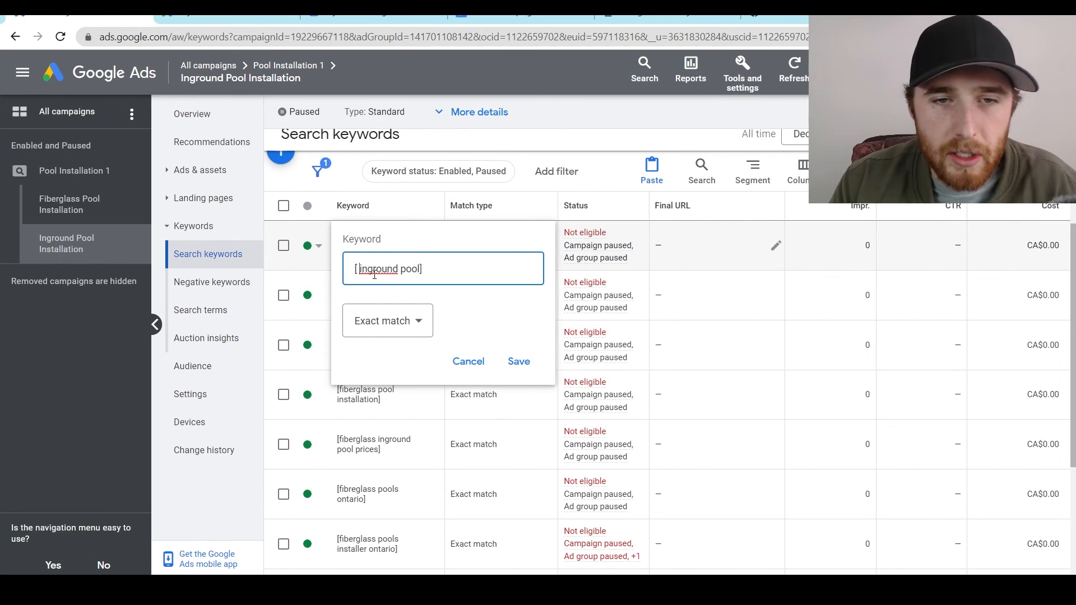
{"action": "key", "text": "BackSpace"}
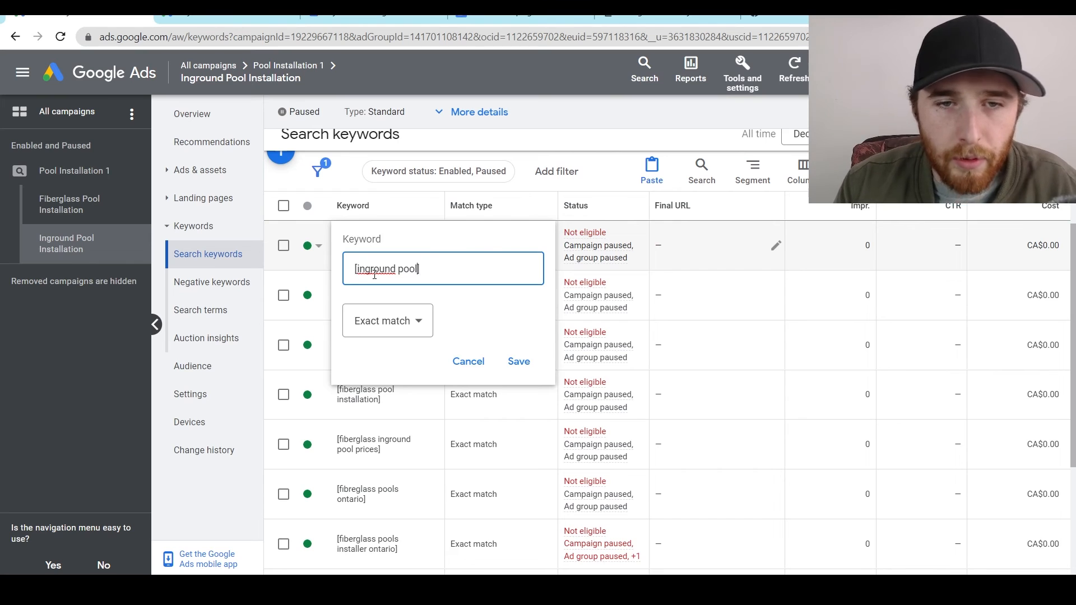
{"action": "type", "text": "installatio"}
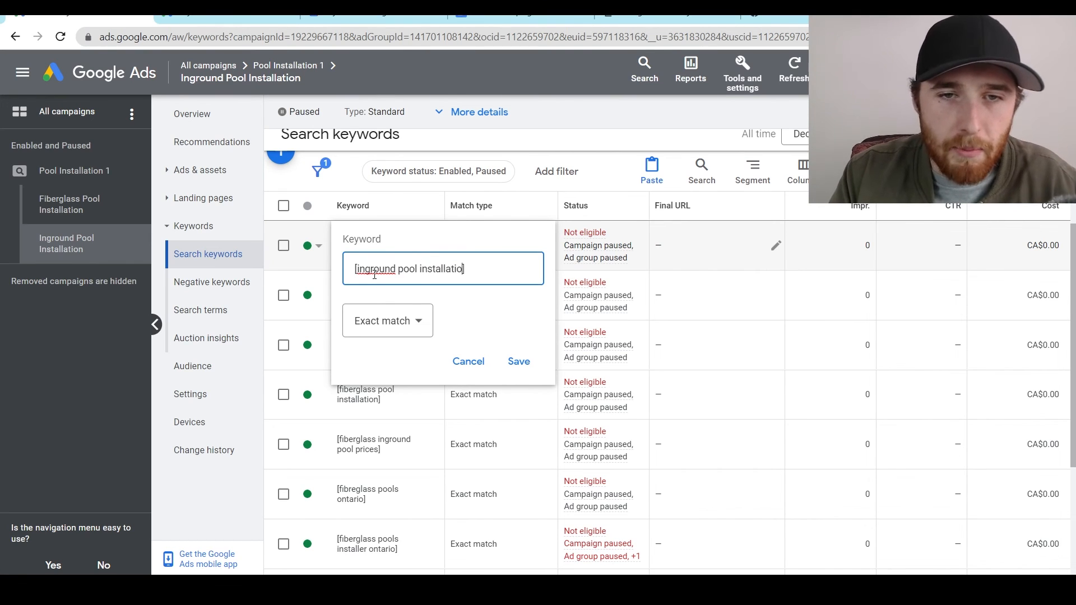
{"action": "type", "text": "n"}
{"action": "key", "text": "Return"}
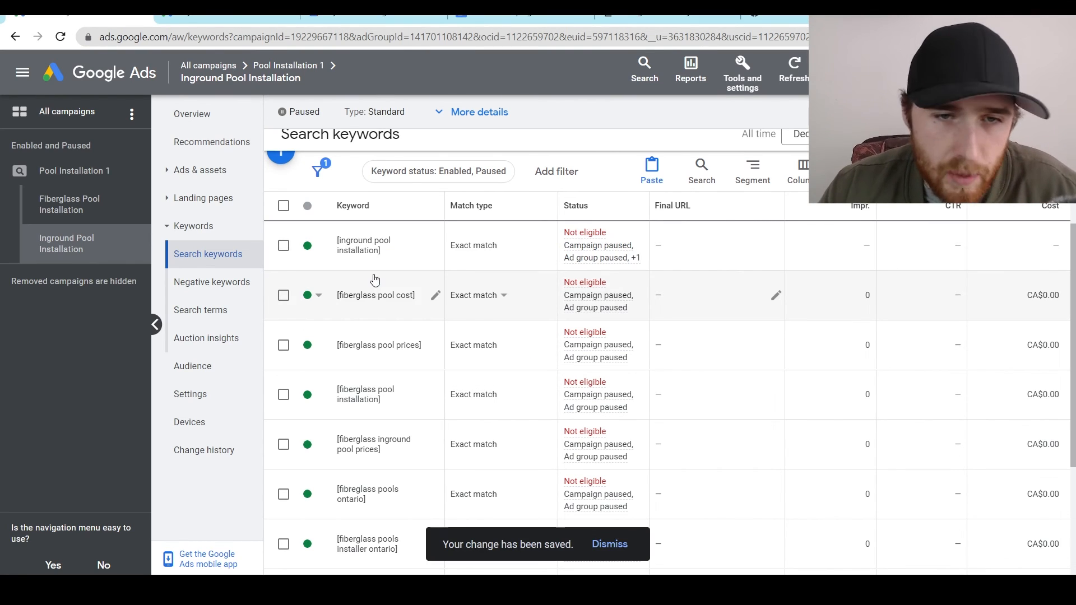
Change the keywords [fiberglass pool cost] and [fiberglass pool prices] to [inground pool cost] and [inground pool prices]
{"action": "left_click", "coordinate": [435, 295]}
{"action": "double_click", "coordinate": [375, 319]}
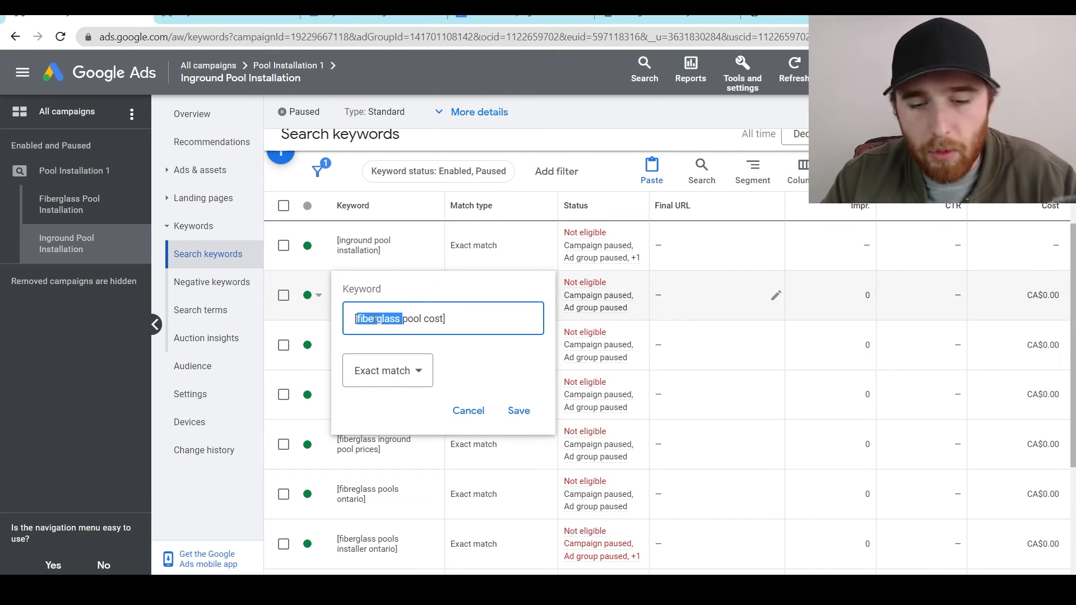
{"action": "type", "text": "inground"}
{"action": "key", "text": "Return"}
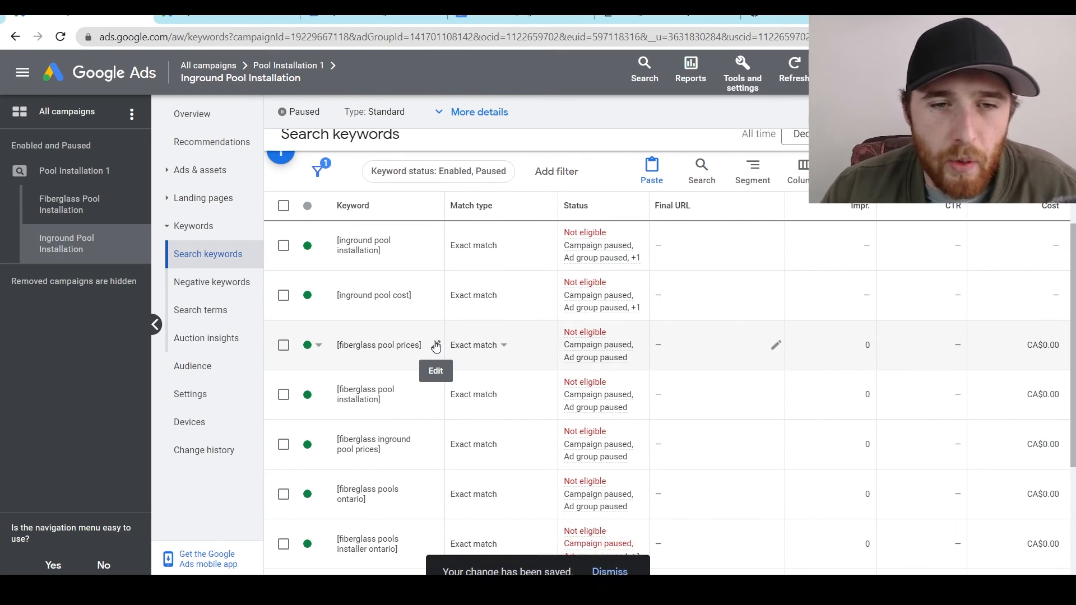
{"action": "left_click", "coordinate": [436, 345]}
{"action": "double_click", "coordinate": [384, 368]}
{"action": "type", "text": "inground"}
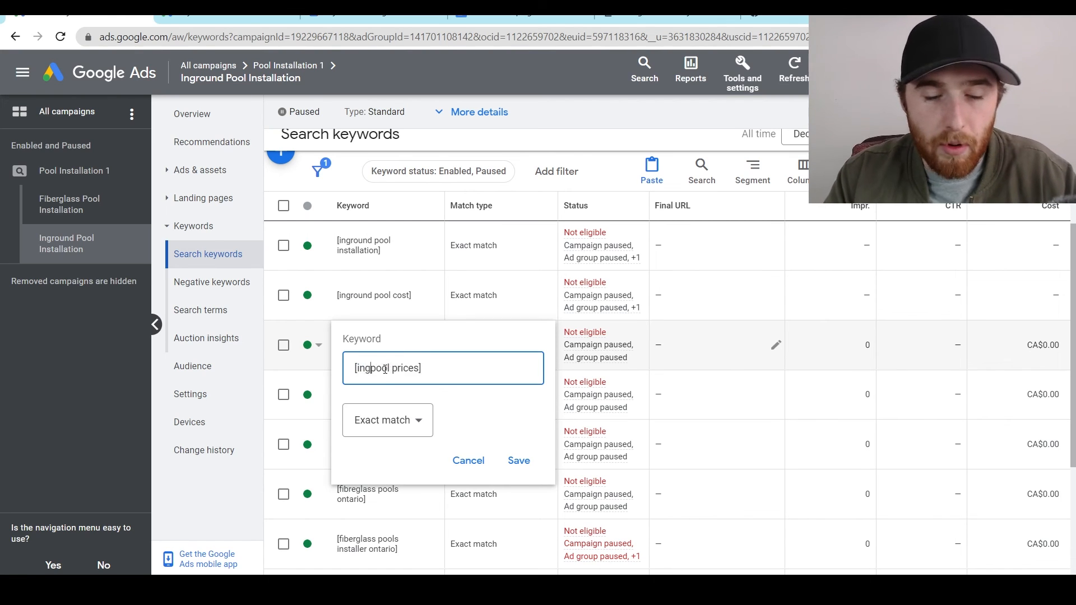
{"action": "key", "text": "Return"}
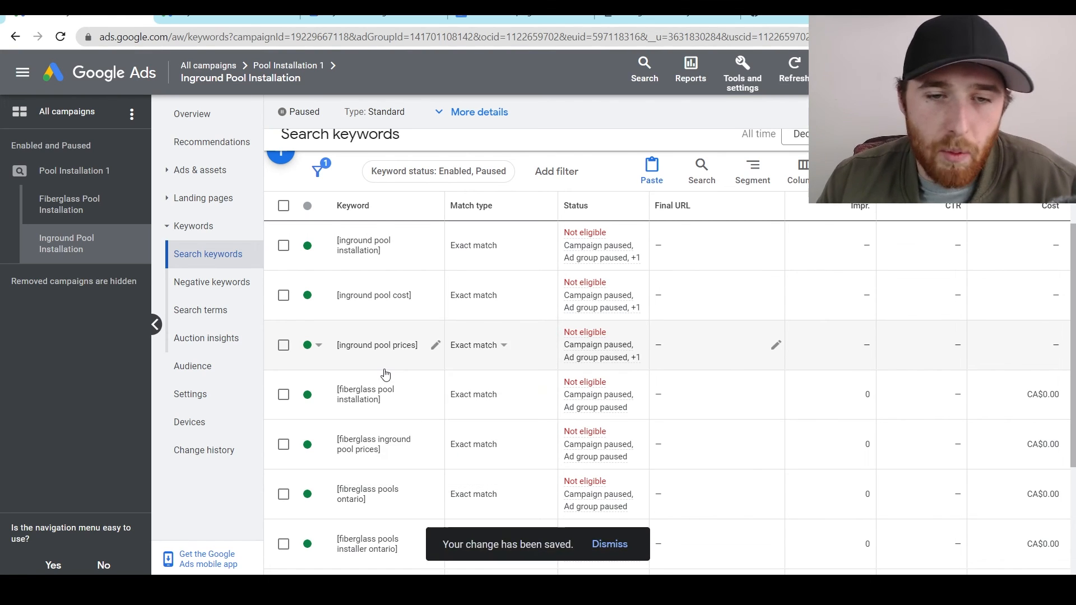
Change the keyword [fiberglass pool installation] to the hyphenated variant [in-ground pool installation]
{"action": "left_click", "coordinate": [436, 396]}
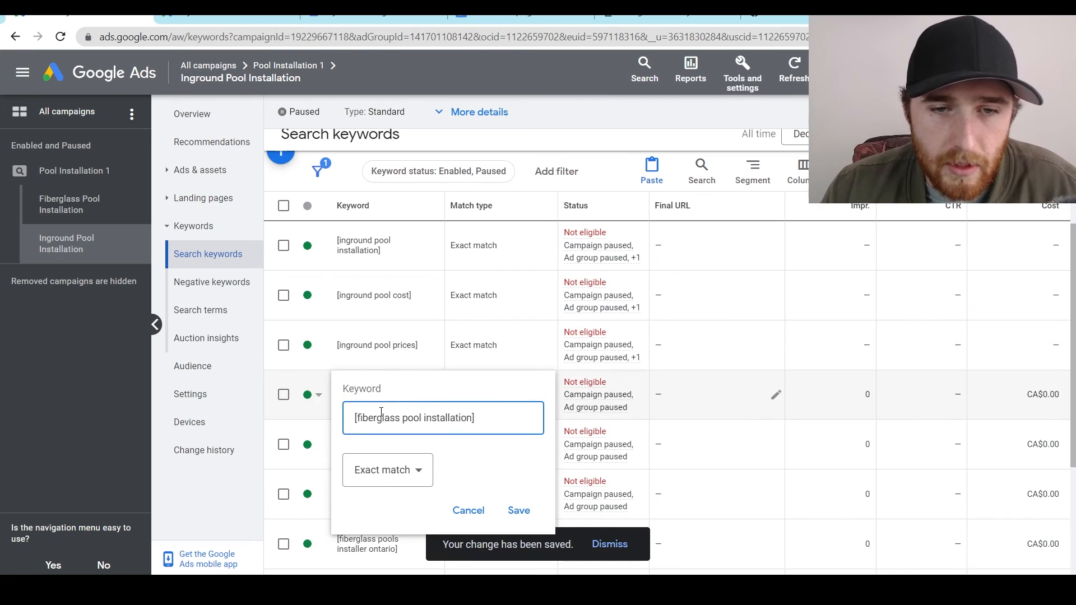
{"action": "type", "text": "inground"}
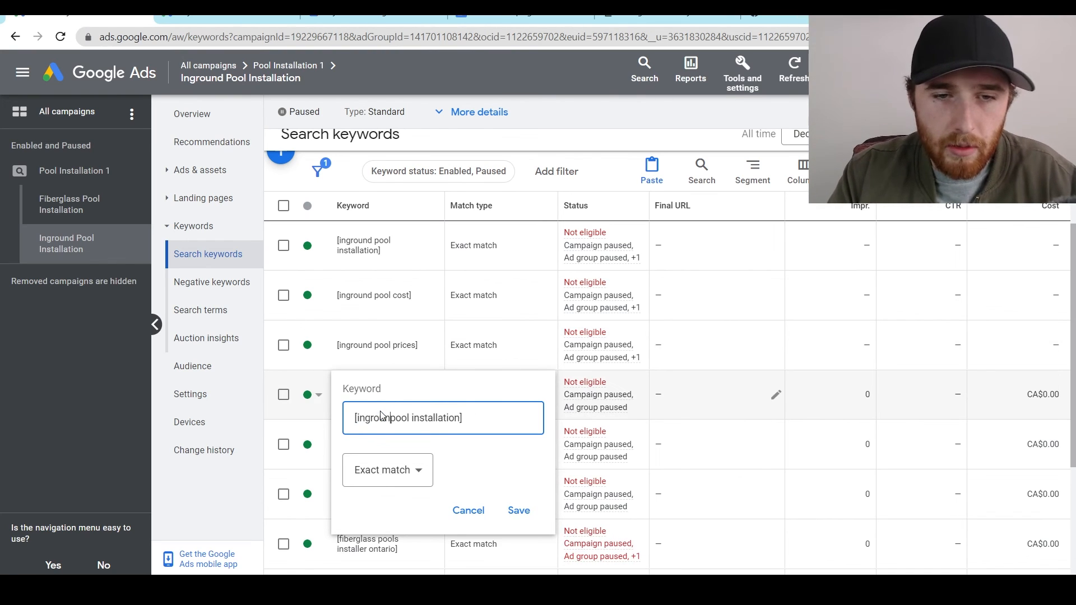
{"action": "key", "text": "BackSpace"}
{"action": "key", "text": "BackSpace"}
{"action": "key", "text": "BackSpace"}
{"action": "key", "text": "BackSpace"}
{"action": "key", "text": "BackSpace"}
{"action": "key", "text": "BackSpace"}
{"action": "type", "text": "-gr"}
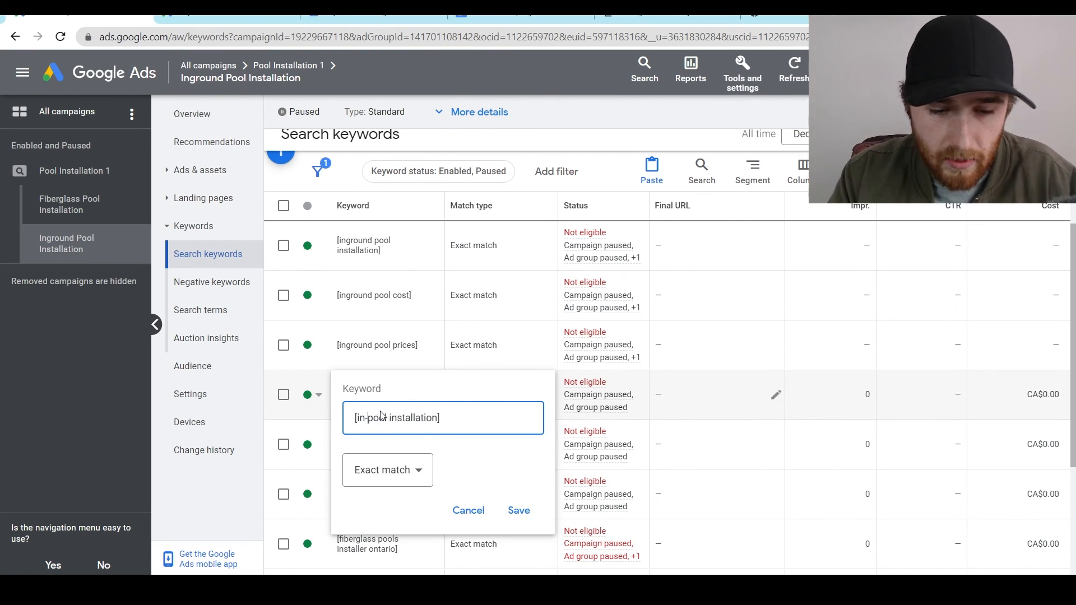
{"action": "type", "text": "ound"}
{"action": "key", "text": "Return"}
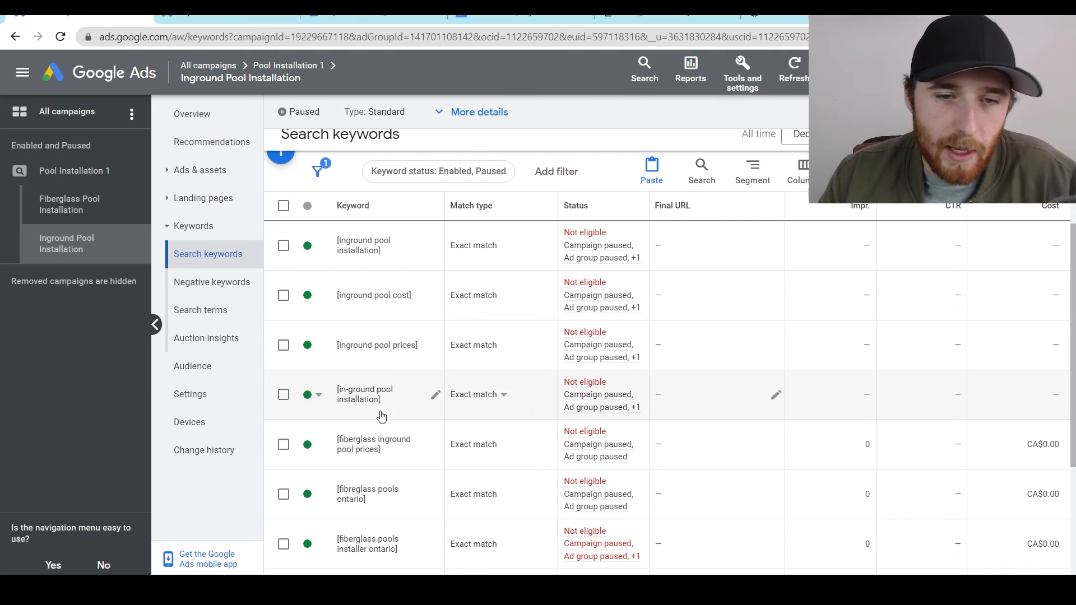
Remove "fiberglass" from the keyword [fiberglass inground pool prices] and save it as [inground pool prices]
{"action": "scroll", "coordinate": [443, 417], "scroll_direction": "down", "scroll_amount": 2}
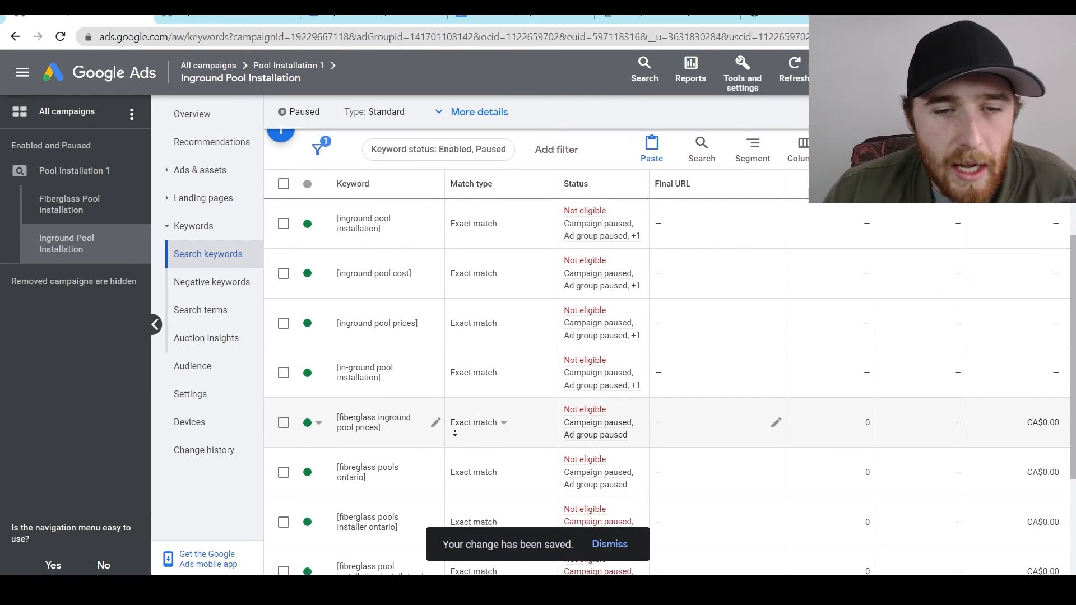
{"action": "left_click", "coordinate": [435, 399]}
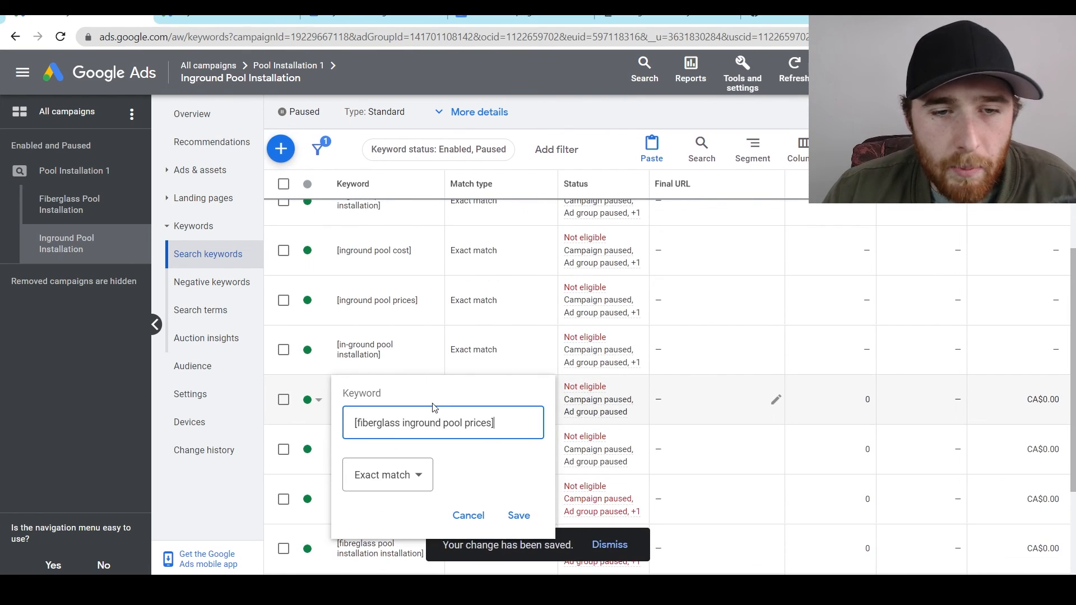
{"action": "double_click", "coordinate": [387, 424]}
{"action": "key", "text": "BackSpace"}
{"action": "key", "text": "Return"}
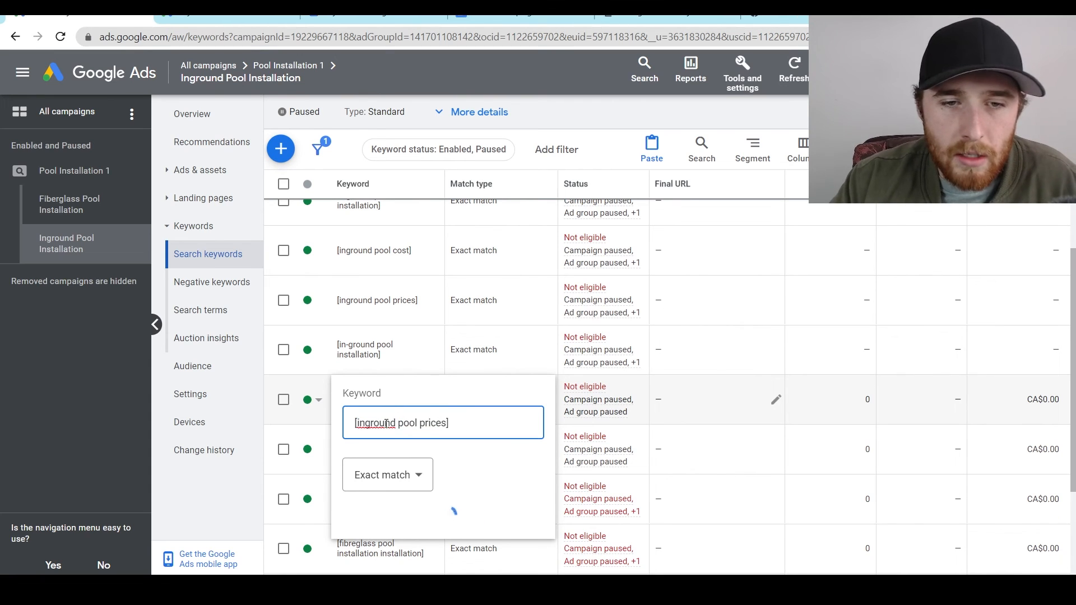
Change the two Ontario keywords to [inground pools ontario] and [inground pools installer ontario]
{"action": "scroll", "coordinate": [402, 366], "scroll_direction": "down", "scroll_amount": 1}
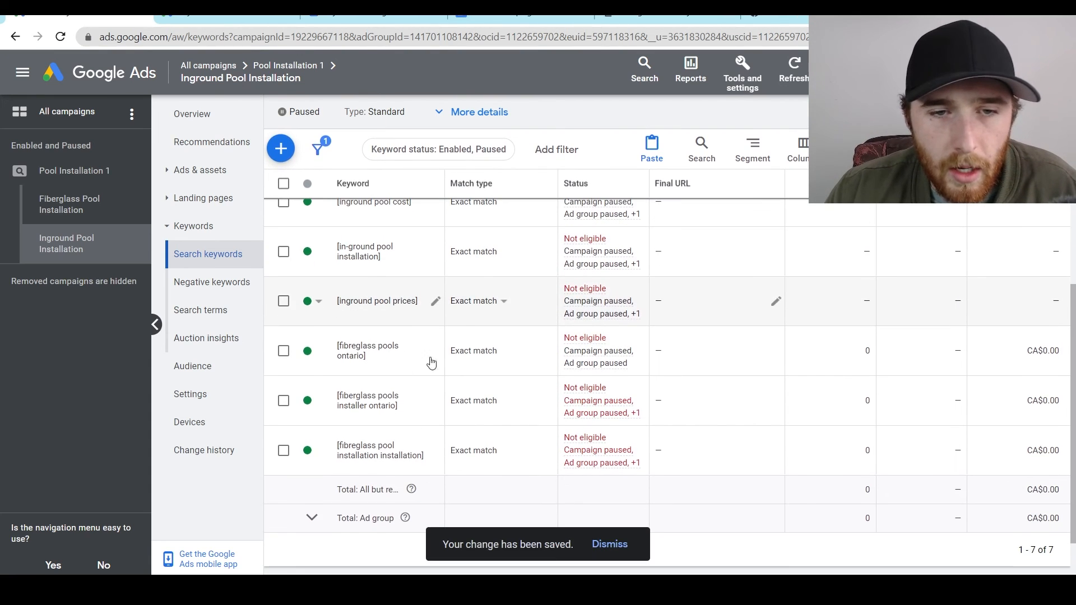
{"action": "left_click", "coordinate": [435, 349]}
{"action": "double_click", "coordinate": [367, 372]}
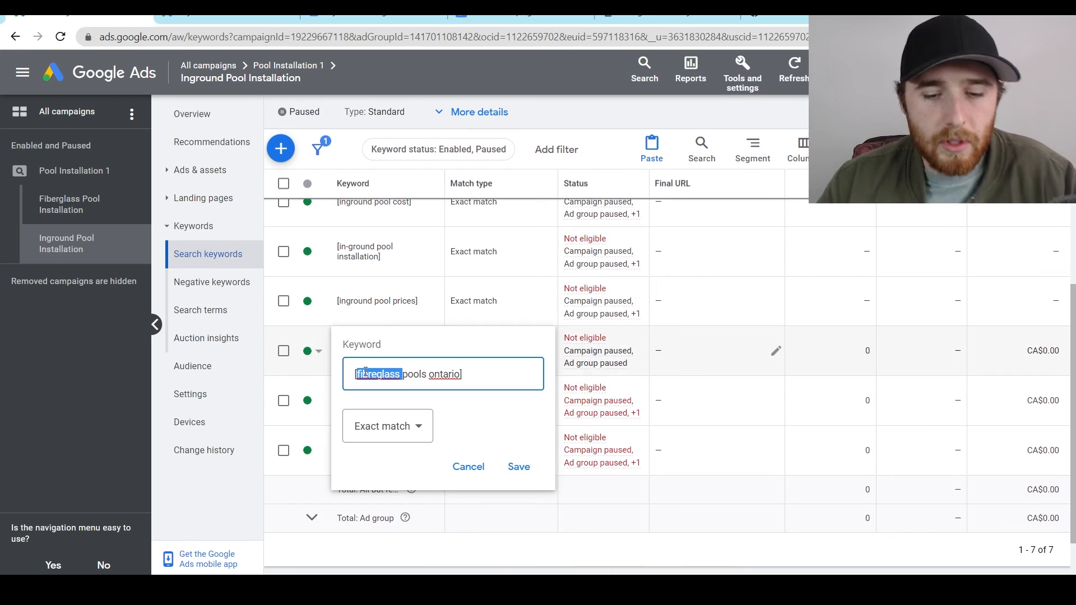
{"action": "type", "text": "inground"}
{"action": "key", "text": "Return"}
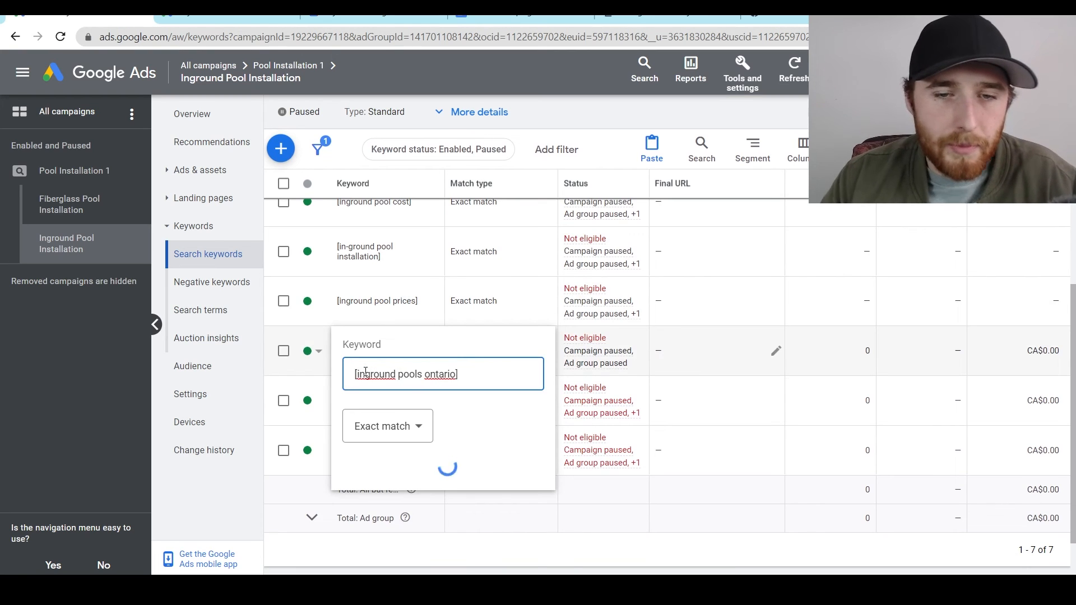
{"action": "left_click", "coordinate": [436, 400]}
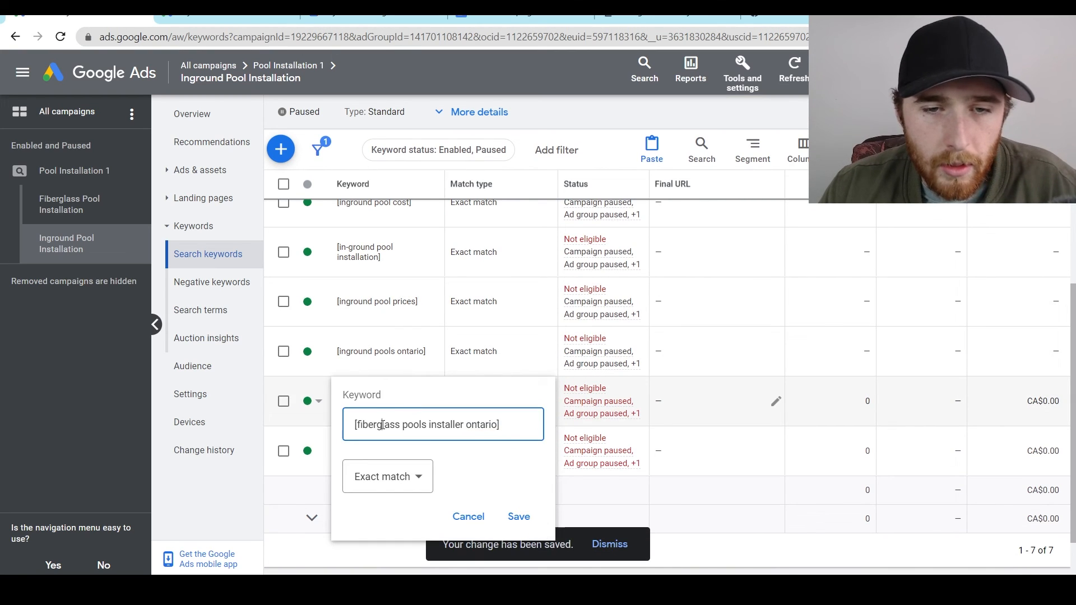
{"action": "double_click", "coordinate": [383, 425]}
{"action": "type", "text": "inground"}
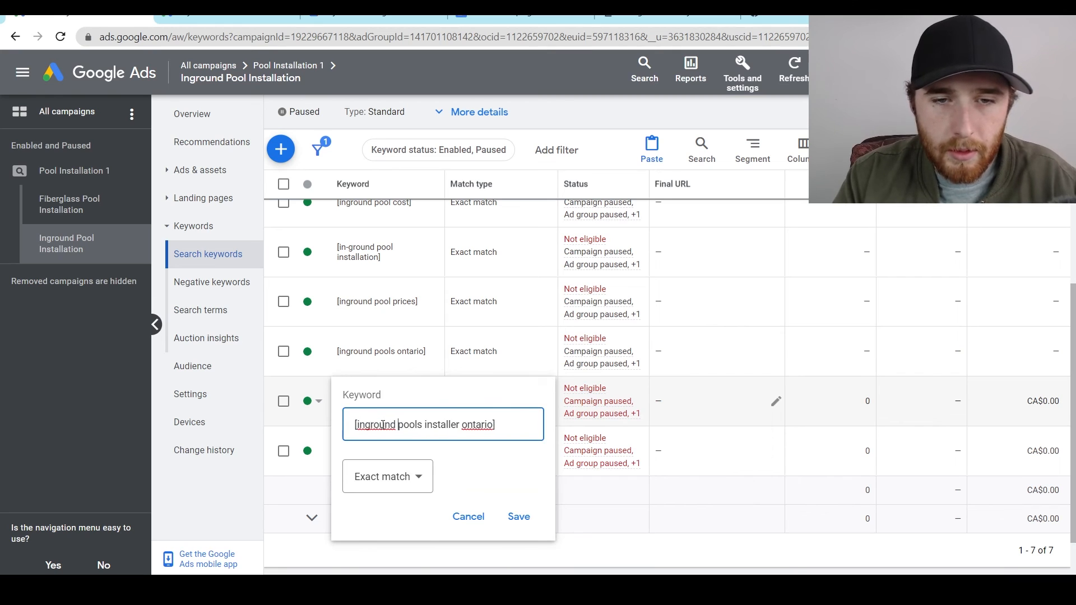
{"action": "key", "text": "Return"}
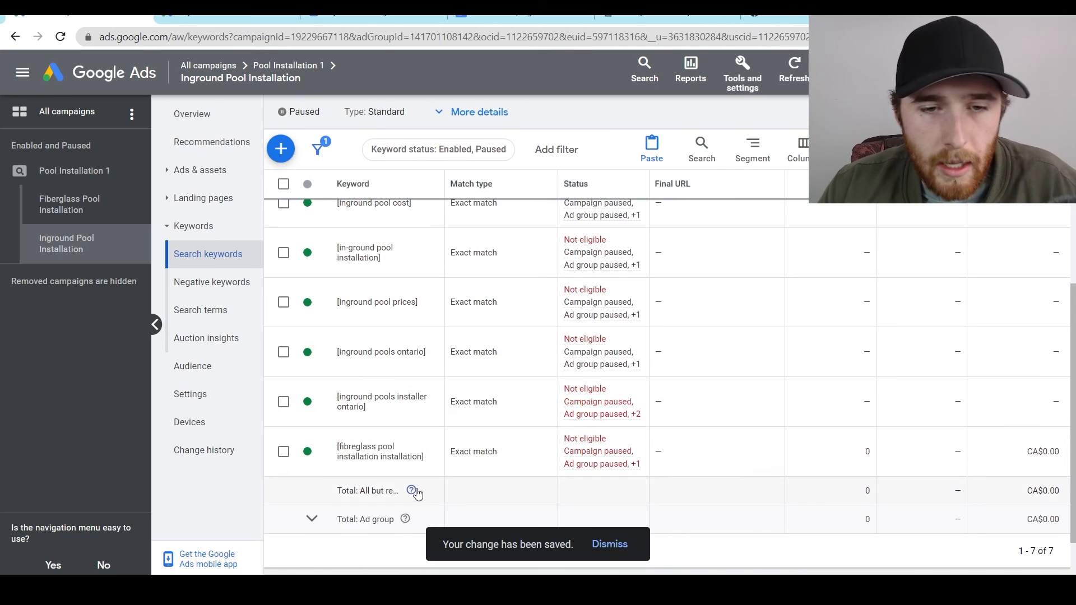
Change the keyword [fibreglass pool installation installation] to [inground pool installation company]
{"action": "left_click", "coordinate": [436, 451]}
{"action": "double_click", "coordinate": [377, 462]}
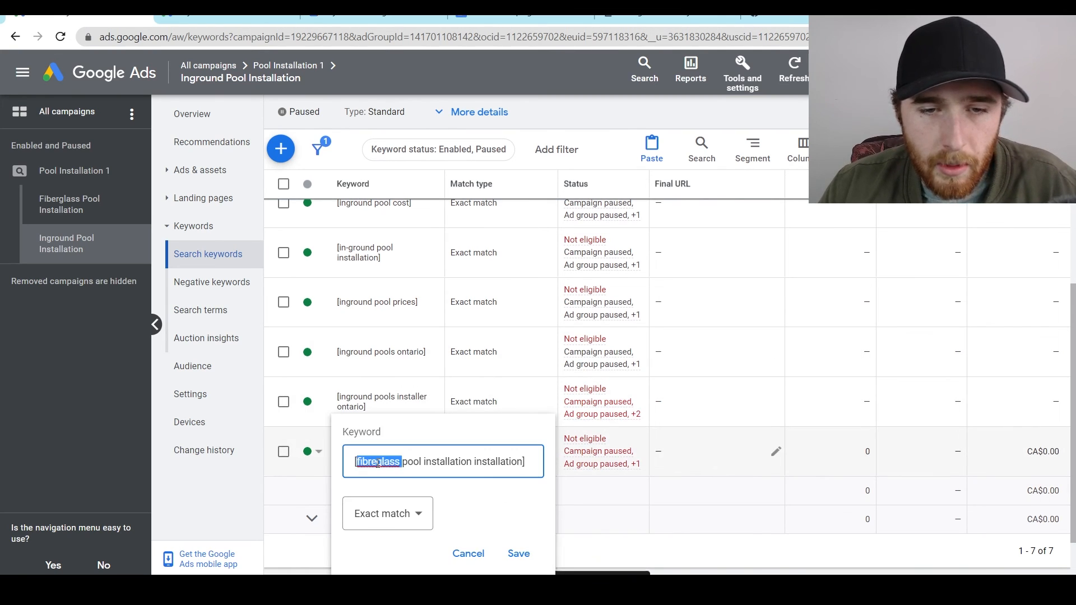
{"action": "type", "text": "inground"}
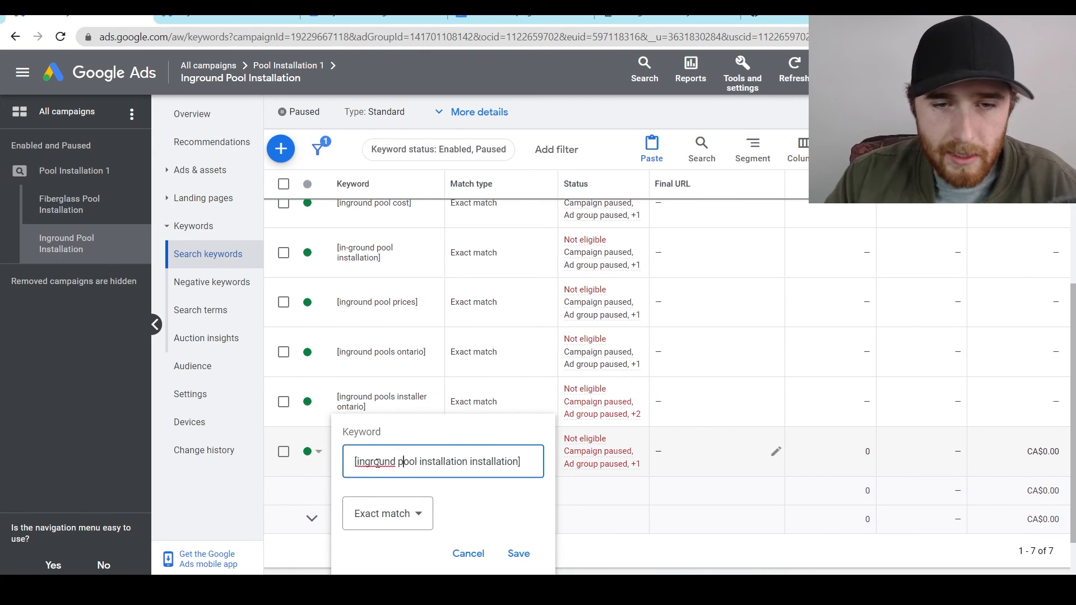
{"action": "key", "text": "Delete"}
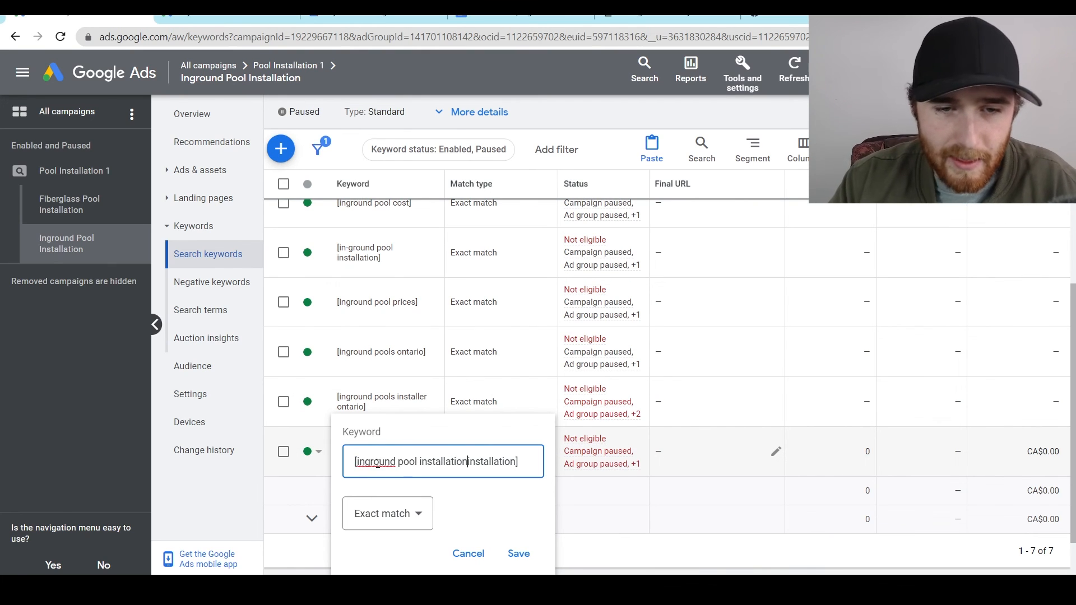
{"action": "key", "text": "BackSpace"}
{"action": "key", "text": "BackSpace"}
{"action": "key", "text": "BackSpace"}
{"action": "key", "text": "BackSpace"}
{"action": "key", "text": "BackSpace"}
{"action": "key", "text": "BackSpace"}
{"action": "key", "text": "BackSpace"}
{"action": "key", "text": "BackSpace"}
{"action": "key", "text": "BackSpace"}
{"action": "key", "text": "BackSpace"}
{"action": "key", "text": "BackSpace"}
{"action": "key", "text": "BackSpace"}
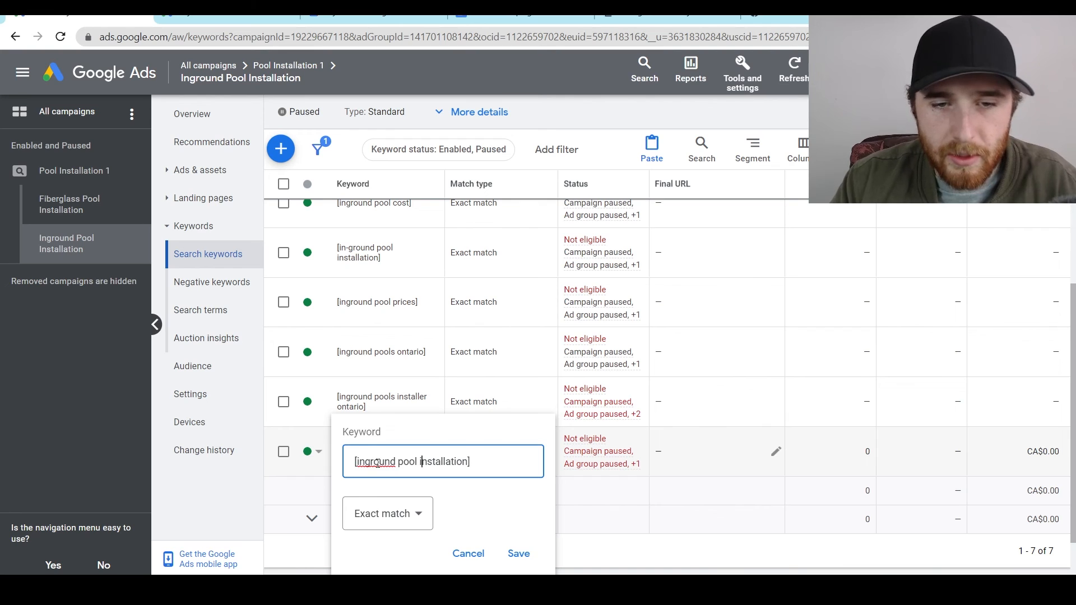
{"action": "key", "text": "BackSpace"}
{"action": "key", "text": "BackSpace"}
{"action": "key", "text": "BackSpace"}
{"action": "key", "text": "BackSpace"}
{"action": "key", "text": "BackSpace"}
{"action": "key", "text": "BackSpace"}
{"action": "key", "text": "BackSpace"}
{"action": "key", "text": "BackSpace"}
{"action": "key", "text": "BackSpace"}
{"action": "key", "text": "BackSpace"}
{"action": "key", "text": "BackSpace"}
{"action": "key", "text": "BackSpace"}
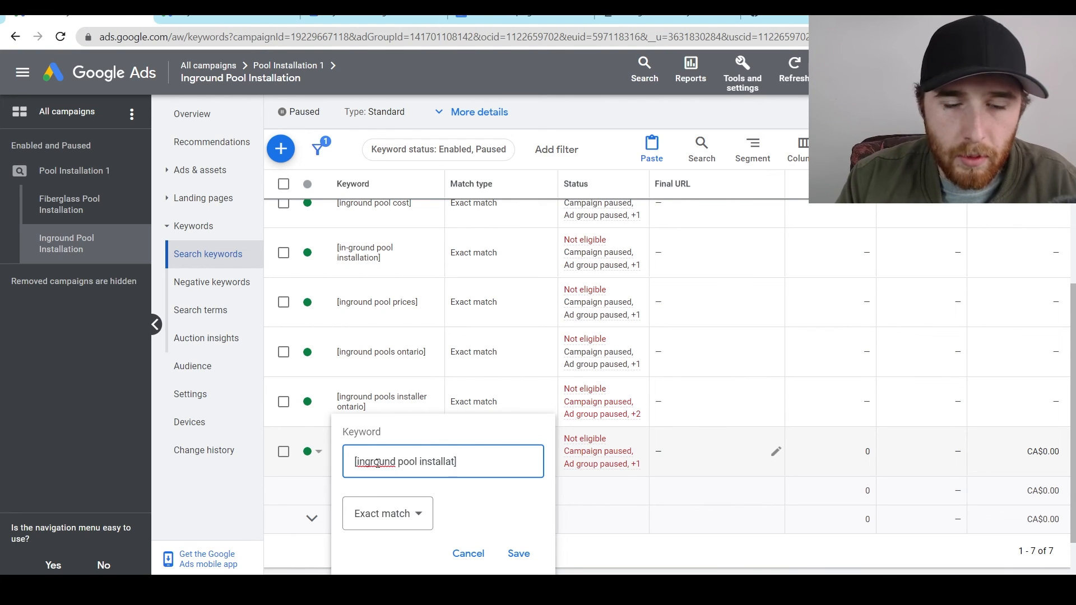
{"action": "type", "text": "compa"}
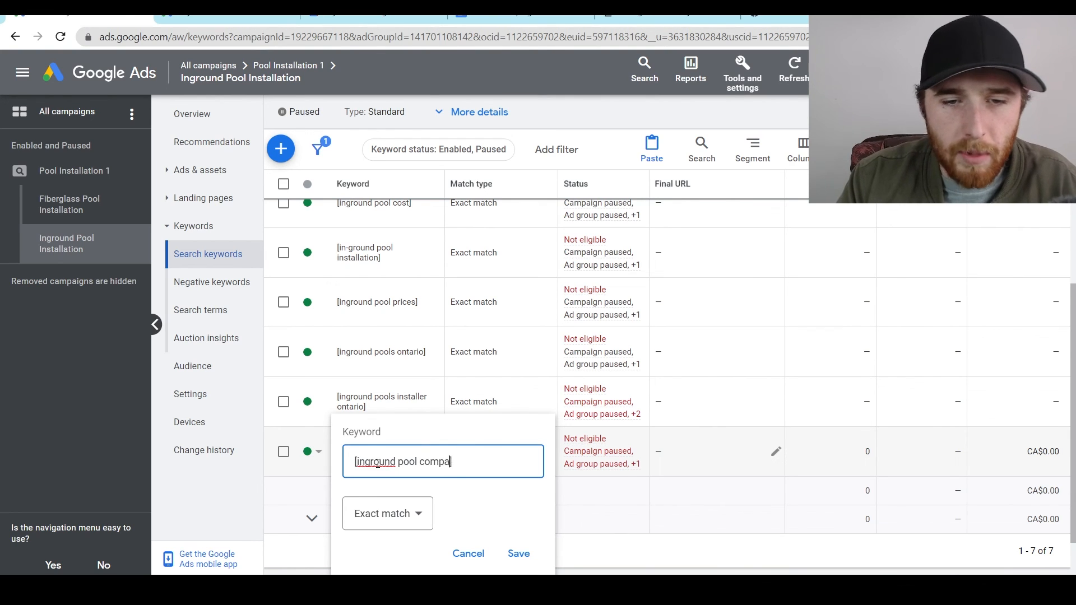
{"action": "key", "text": "BackSpace"}
{"action": "key", "text": "BackSpace"}
{"action": "type", "text": "instal"}
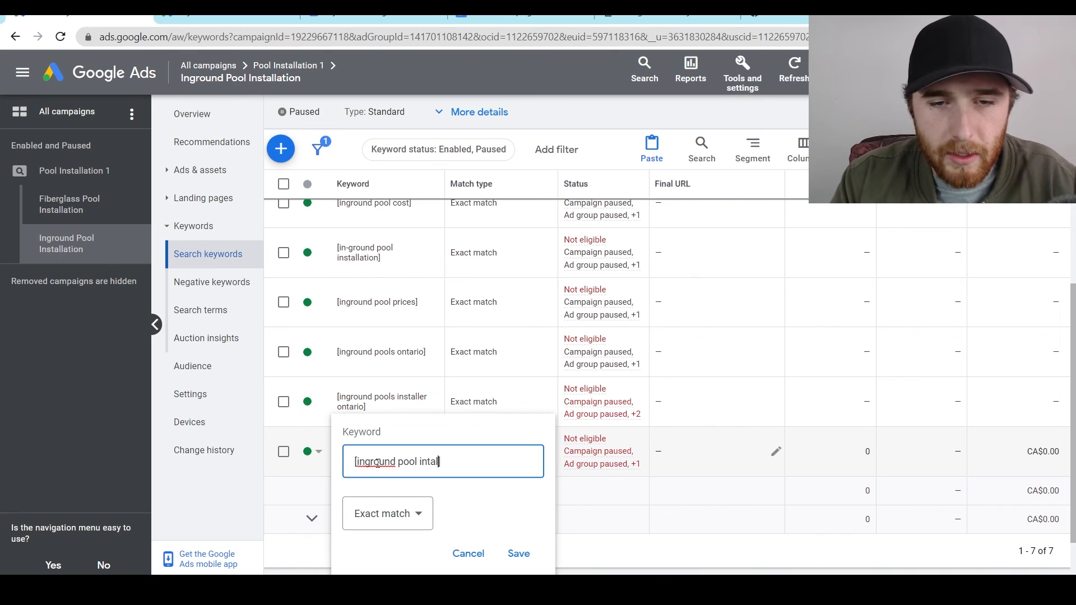
{"action": "type", "text": "lation company]"}
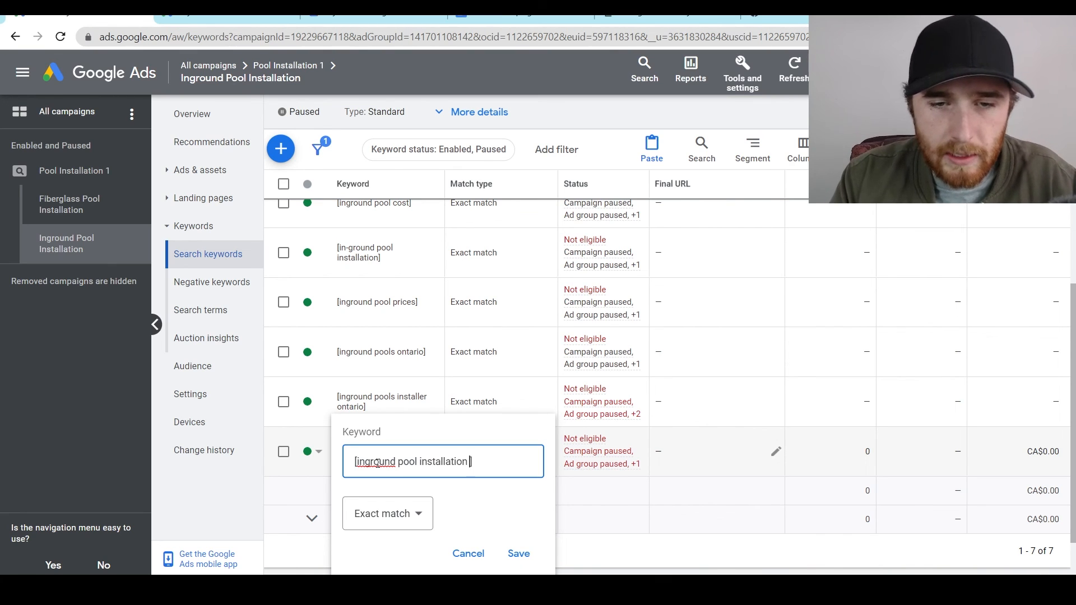
{"action": "key", "text": "Return"}
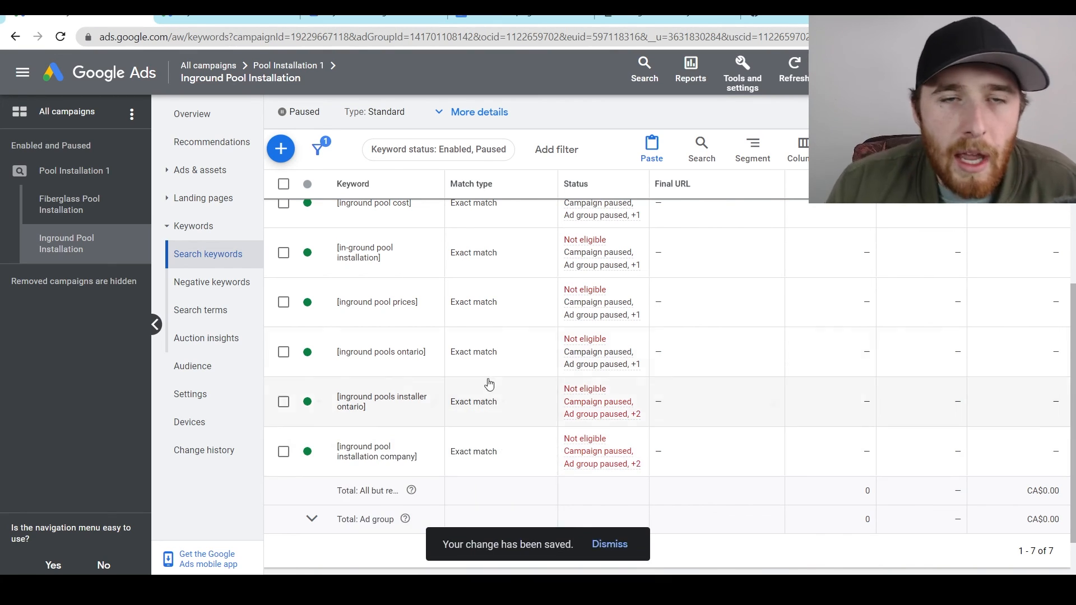
Return to the Keyword Planner ideas and examine the search volume of "inground pool cost"
{"action": "key", "text": "ctrl+Tab"}
{"action": "scroll", "coordinate": [203, 391], "scroll_direction": "down", "scroll_amount": 2}
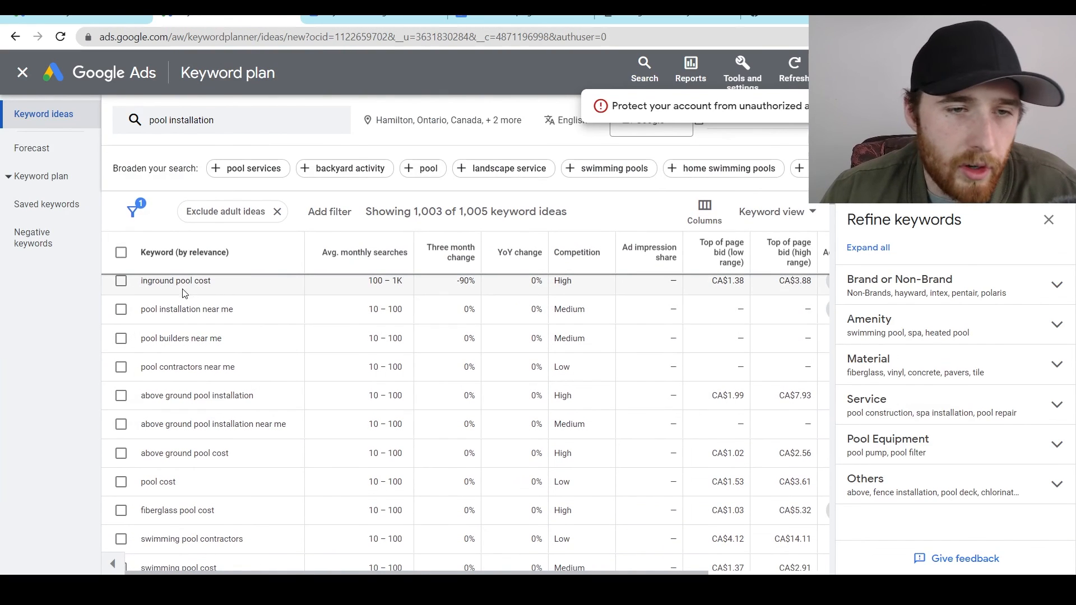
{"action": "scroll", "coordinate": [186, 293], "scroll_direction": "up", "scroll_amount": 1}
{"action": "left_click_drag", "start_coordinate": [145, 309], "coordinate": [220, 315]}
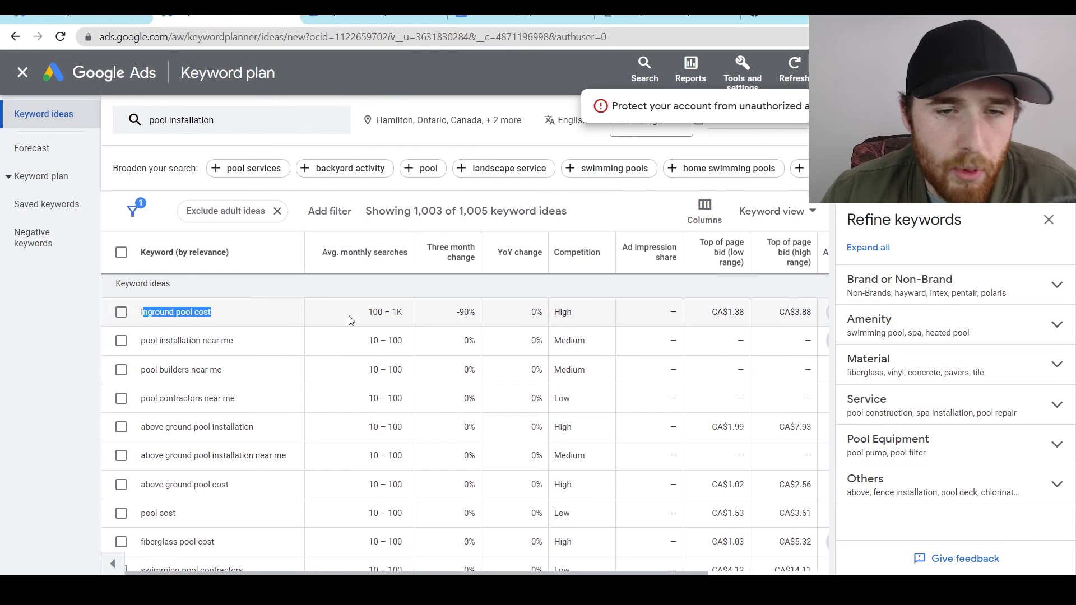
Examine the keyword ideas and their monthly searches for further inground pool terms, such as "inground pool installation near me"
{"action": "scroll", "coordinate": [370, 353], "scroll_direction": "down", "scroll_amount": 2}
{"action": "scroll", "coordinate": [370, 364], "scroll_direction": "down", "scroll_amount": 4}
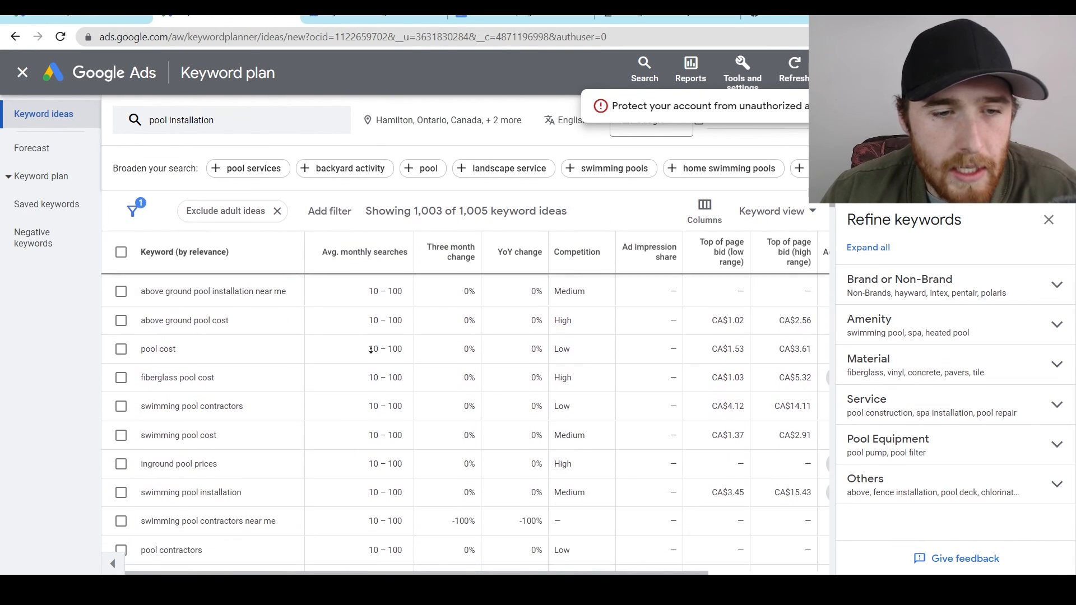
{"action": "left_click_drag", "start_coordinate": [146, 422], "coordinate": [215, 424]}
{"action": "scroll", "coordinate": [266, 375], "scroll_direction": "down", "scroll_amount": 3}
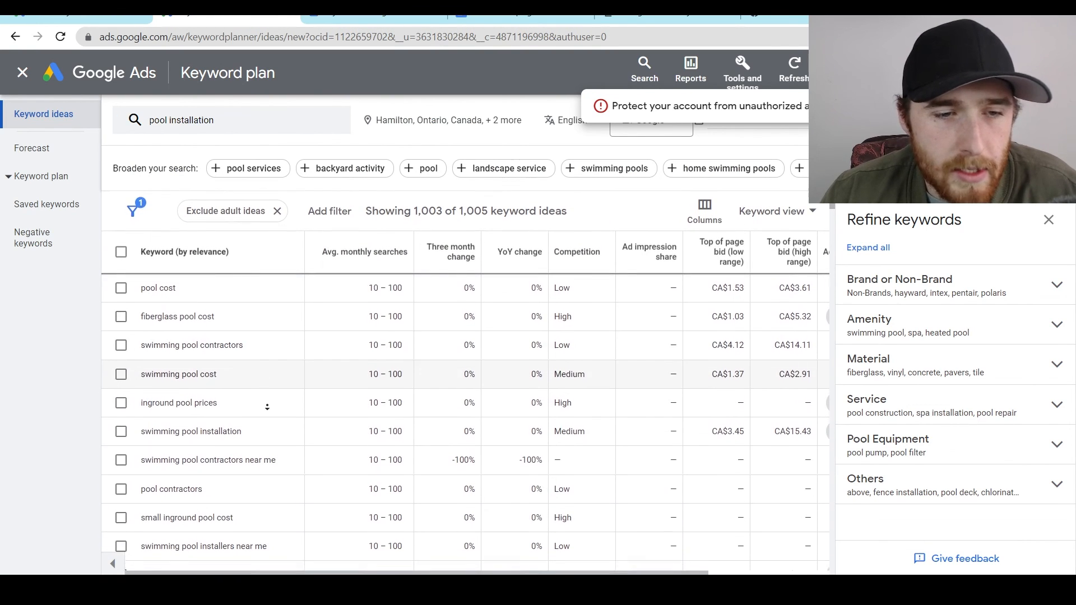
{"action": "scroll", "coordinate": [274, 398], "scroll_direction": "down", "scroll_amount": 6}
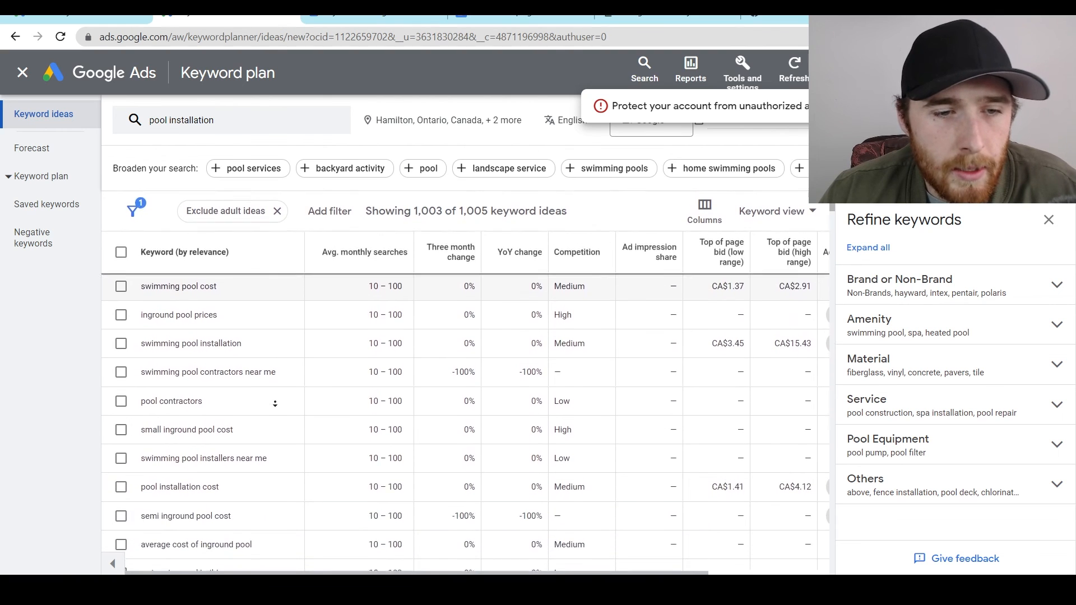
{"action": "scroll", "coordinate": [278, 419], "scroll_direction": "down", "scroll_amount": 2}
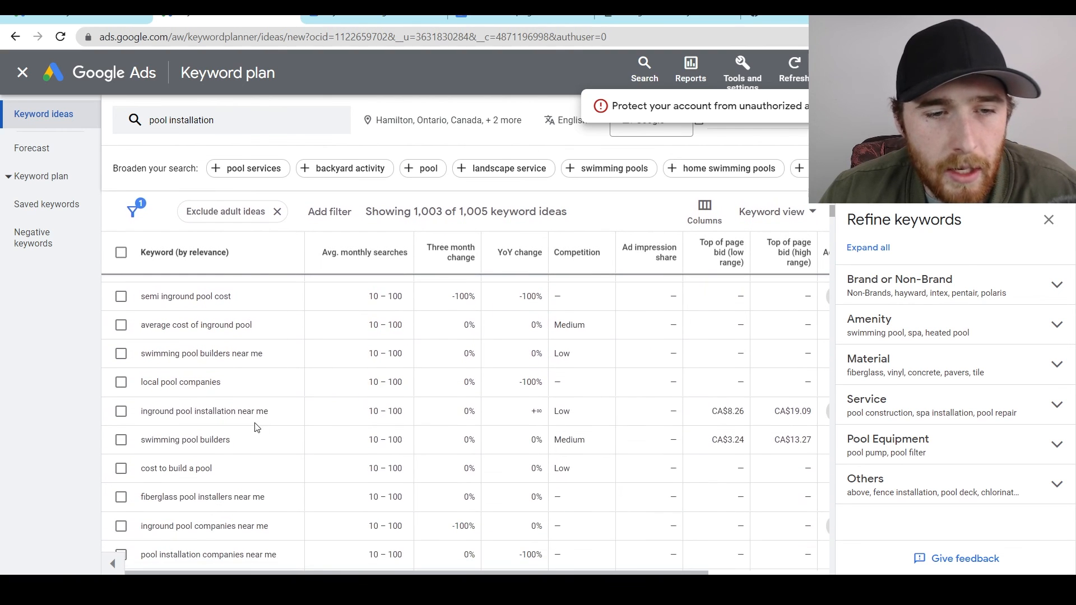
{"action": "left_click_drag", "start_coordinate": [265, 412], "coordinate": [147, 412]}
{"action": "scroll", "coordinate": [334, 418], "scroll_direction": "down", "scroll_amount": 1}
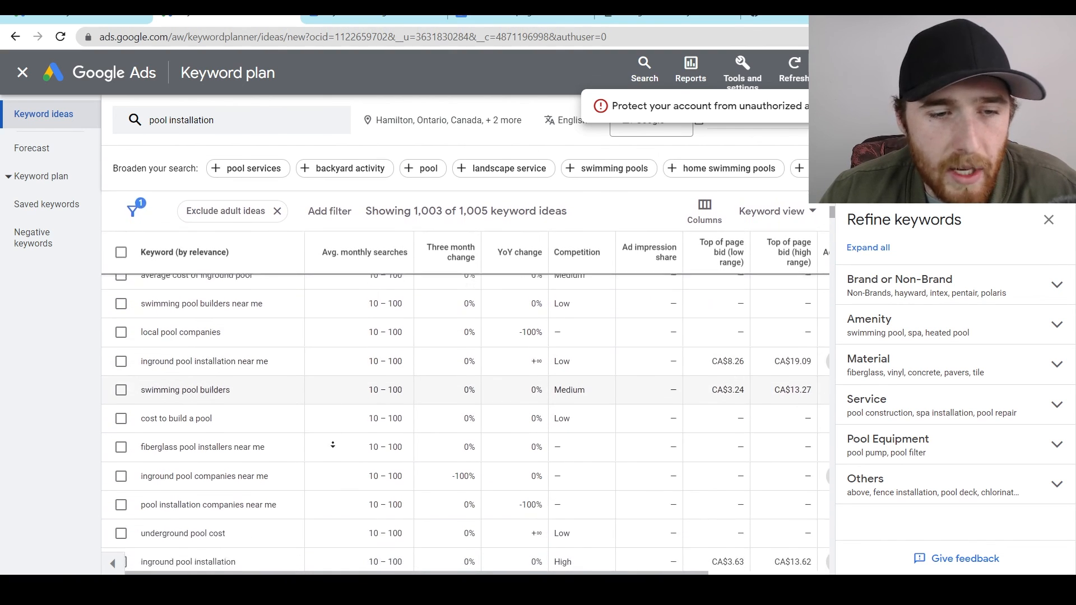
{"action": "scroll", "coordinate": [330, 443], "scroll_direction": "up", "scroll_amount": 3}
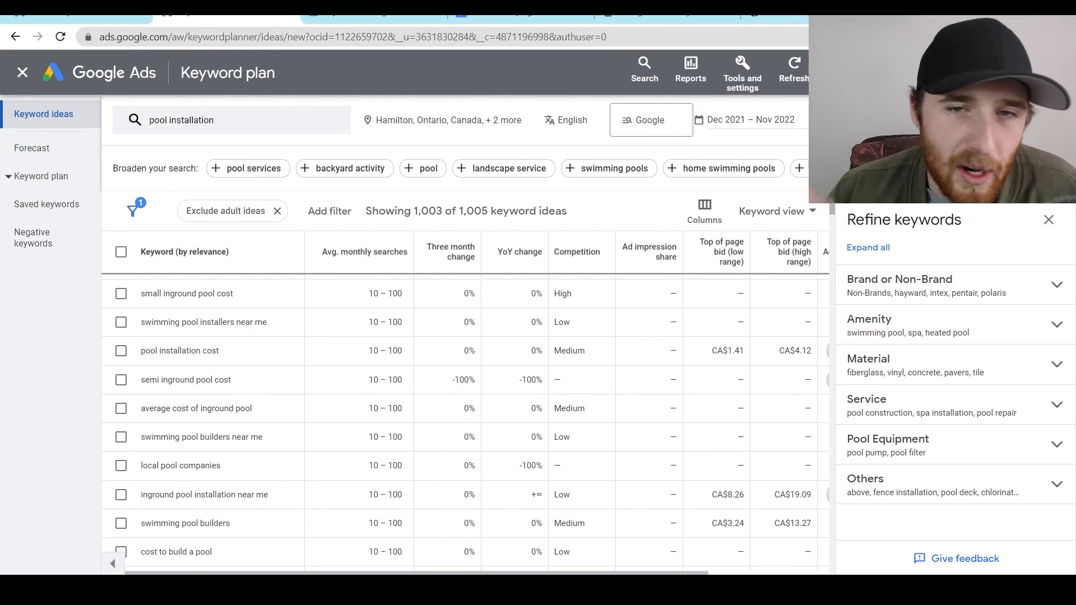
Return to the Inground Pool Installation ad group and review its exact match search keywords
{"action": "left_click", "coordinate": [78, 19]}
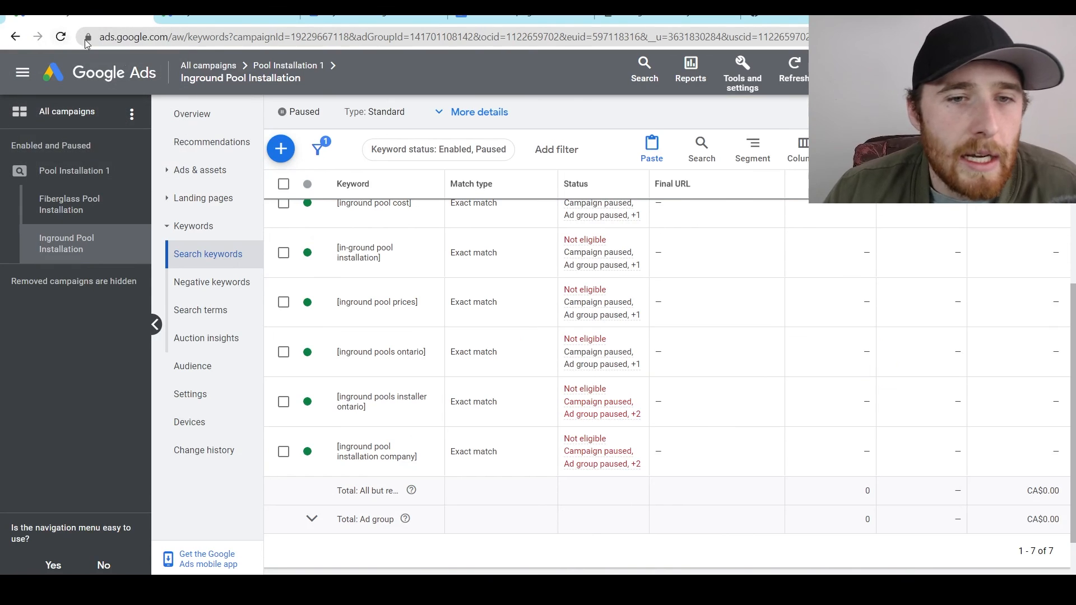
{"action": "scroll", "coordinate": [574, 411], "scroll_direction": "up", "scroll_amount": 5}
{"action": "scroll", "coordinate": [568, 408], "scroll_direction": "down", "scroll_amount": 4}
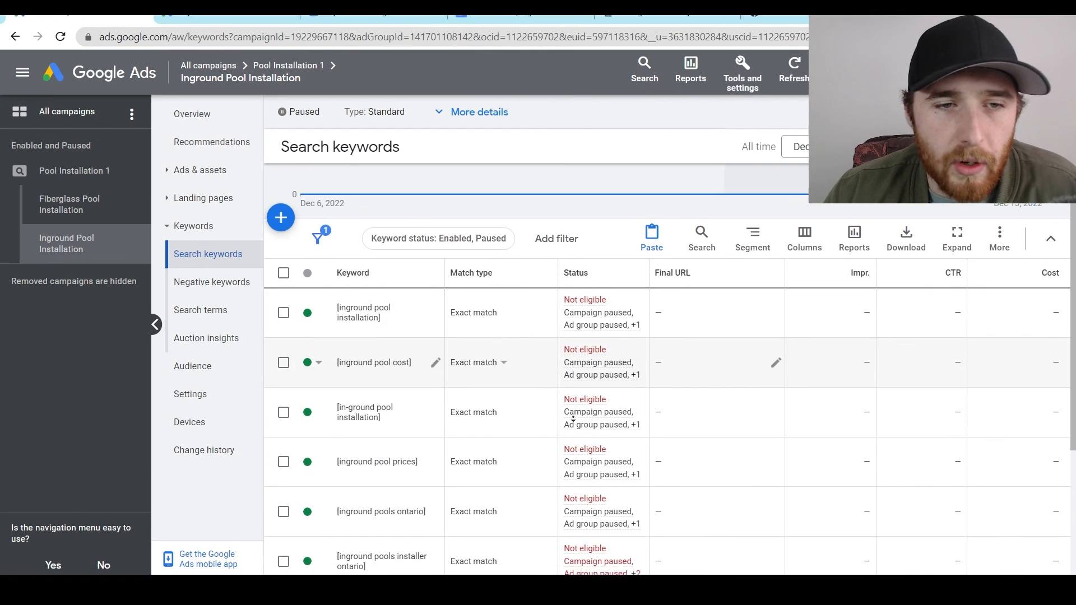
{"action": "scroll", "coordinate": [569, 407], "scroll_direction": "up", "scroll_amount": 4}
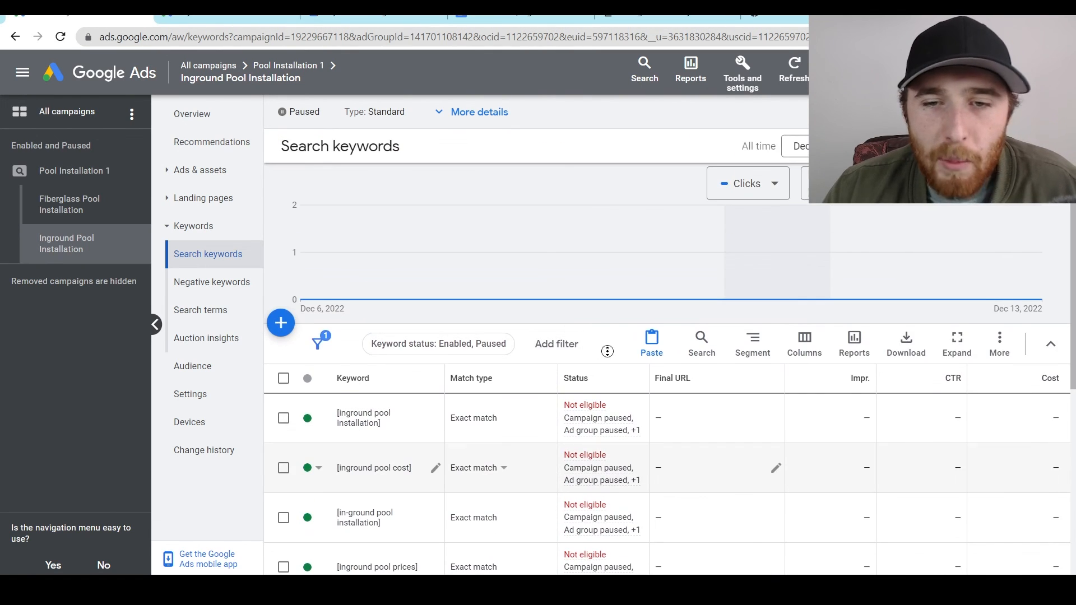
{"action": "scroll", "coordinate": [600, 414], "scroll_direction": "down", "scroll_amount": 1}
{"action": "mouse_move", "coordinate": [601, 413]}
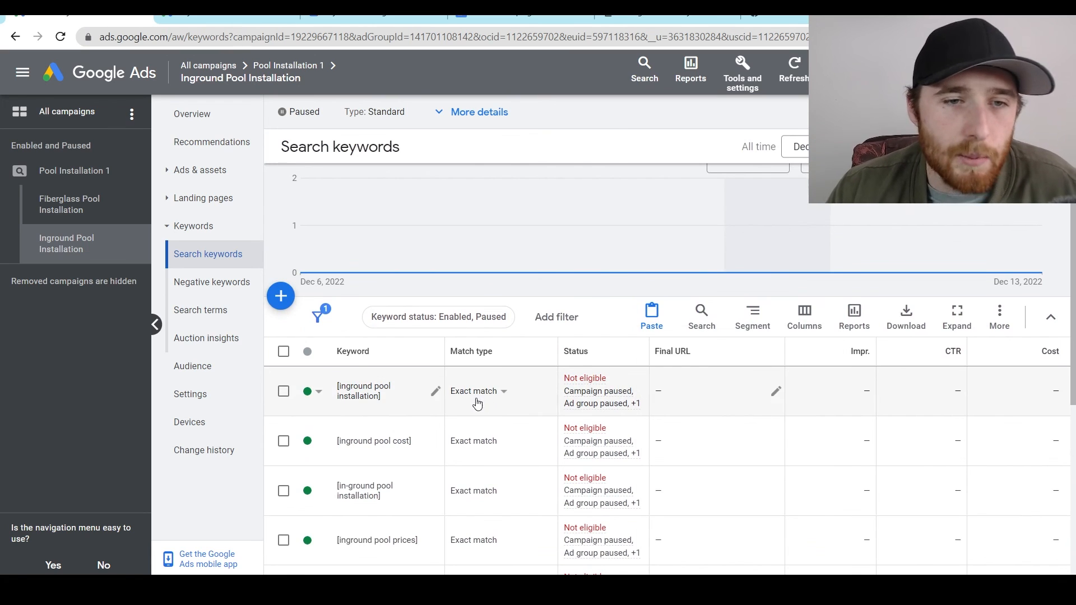
{"action": "scroll", "coordinate": [485, 405], "scroll_direction": "down", "scroll_amount": 3}
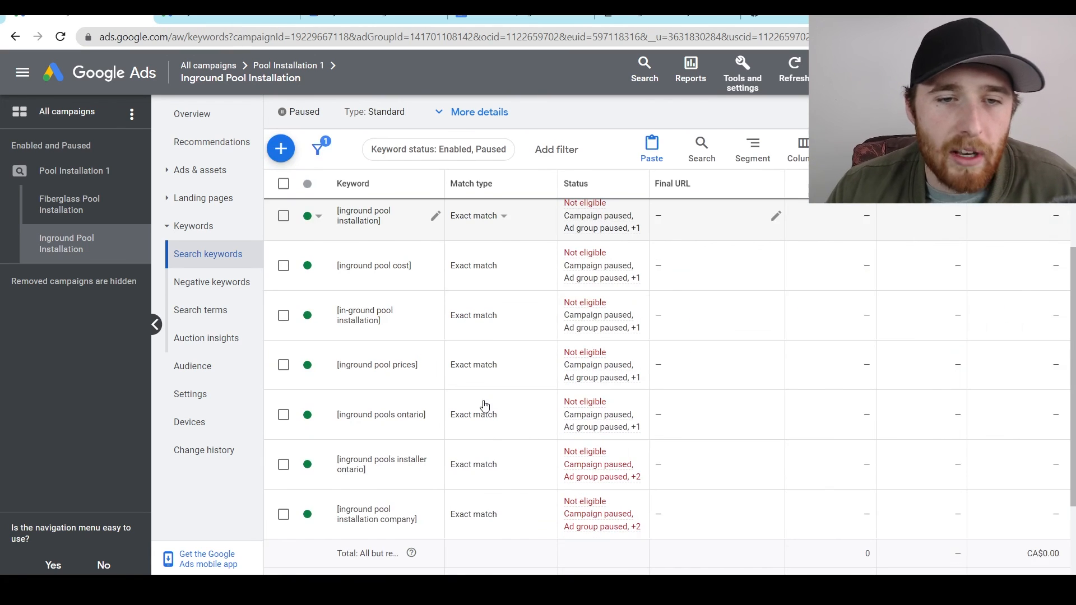
Open the "Fiberglass Pool Installation" responsive search ad in the Inground Pool Installation ad group for editing
{"action": "left_click", "coordinate": [193, 170]}
{"action": "left_click", "coordinate": [185, 196]}
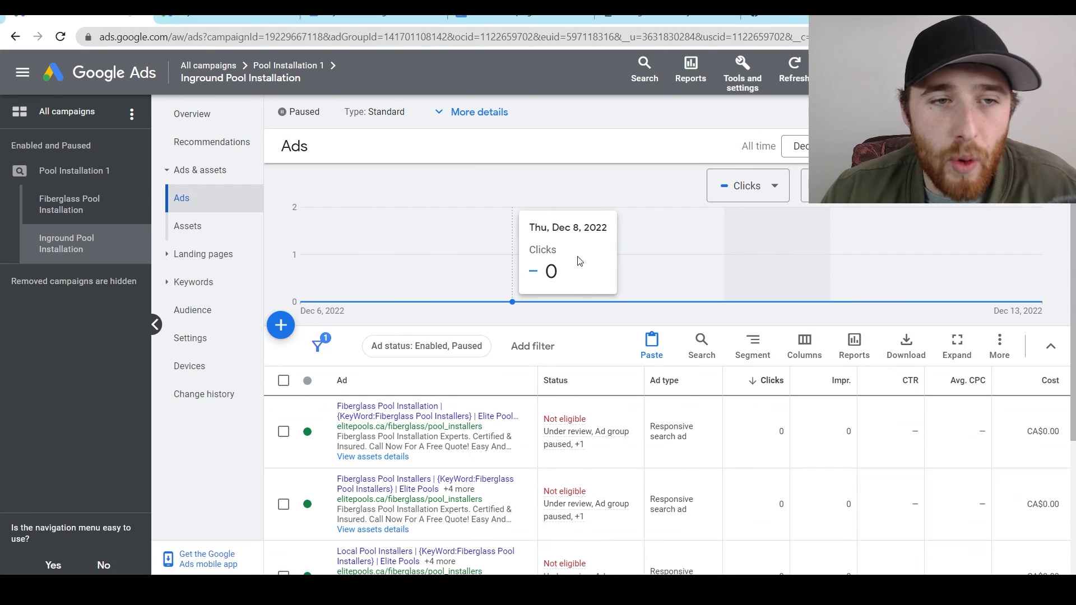
{"action": "scroll", "coordinate": [657, 291], "scroll_direction": "down", "scroll_amount": 1}
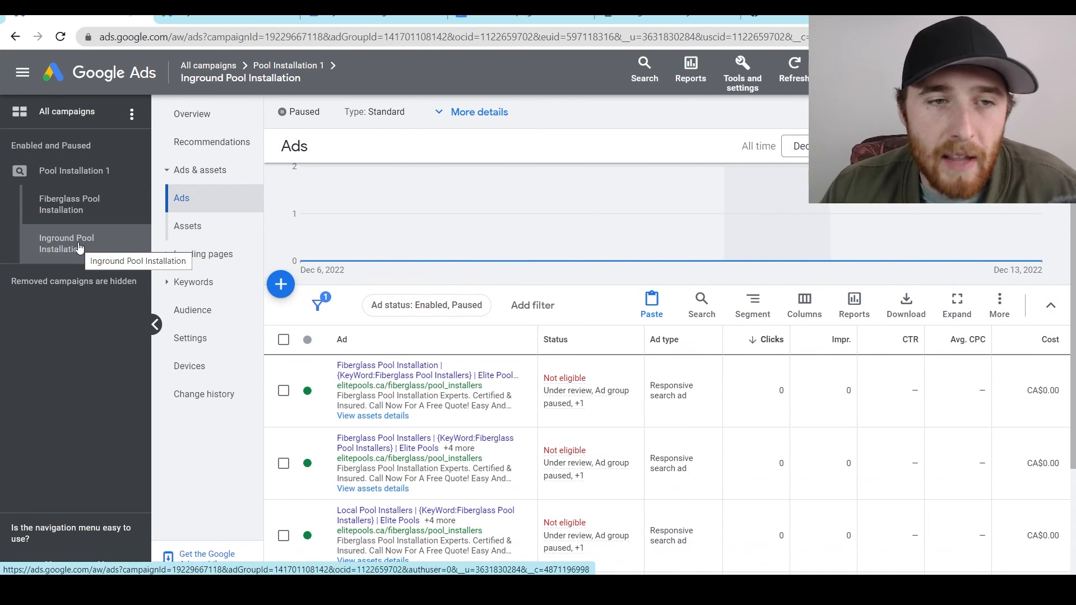
{"action": "mouse_move", "coordinate": [540, 402]}
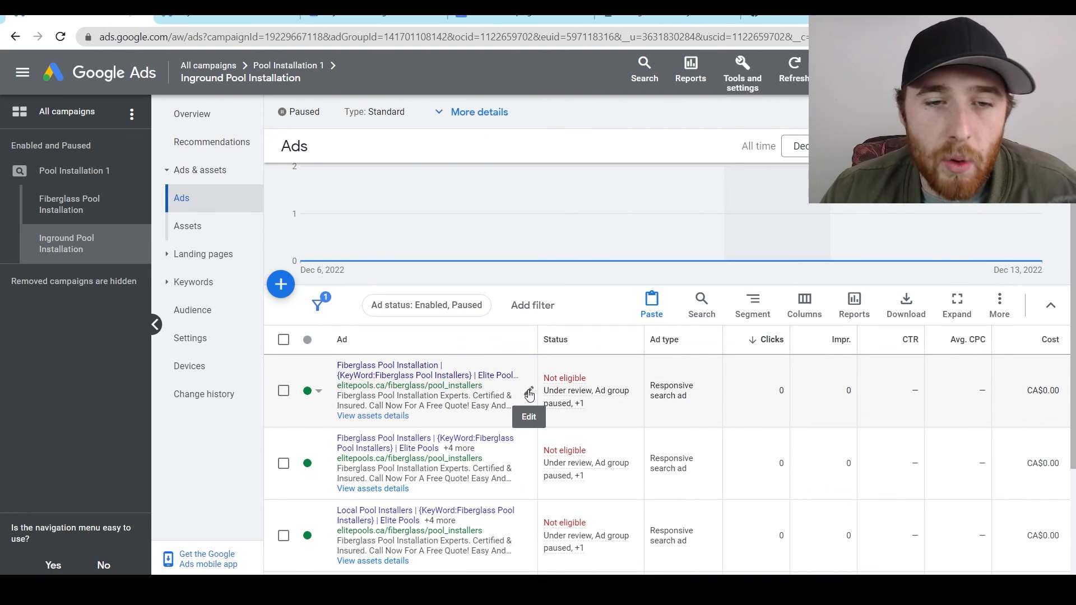
{"action": "left_click", "coordinate": [529, 395]}
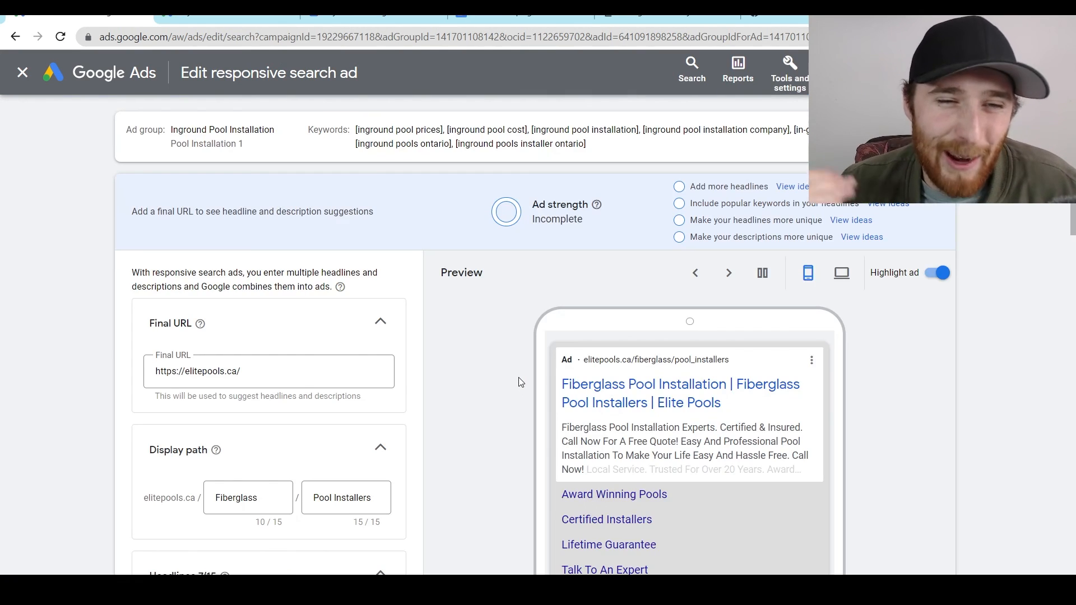
Set the first part of the display path to "Inground" and the first headline to "In-ground Pool Installation"
{"action": "double_click", "coordinate": [244, 498]}
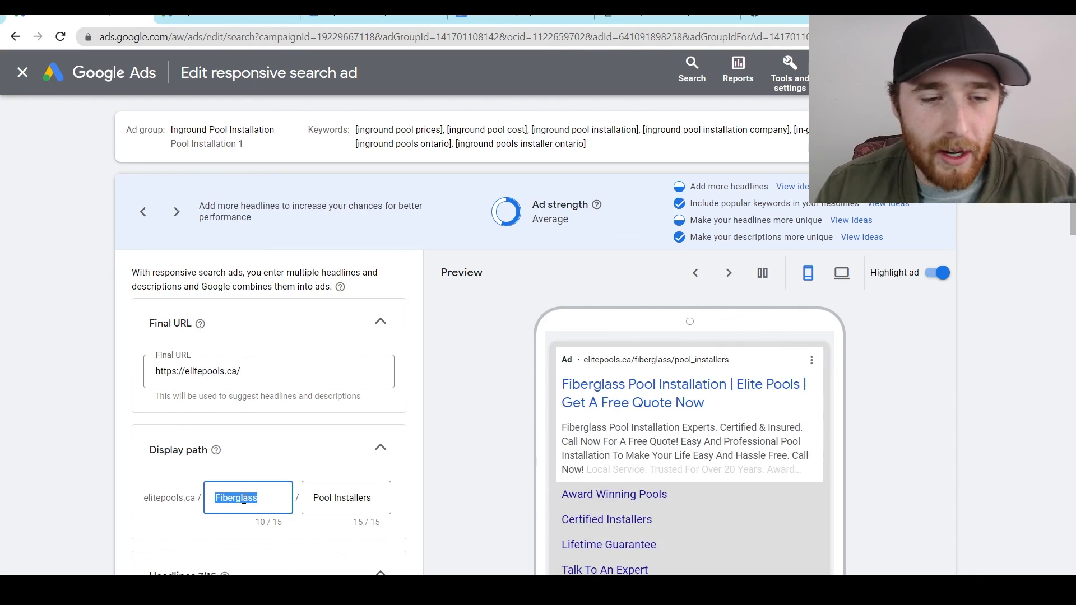
{"action": "type", "text": "Ingrou"}
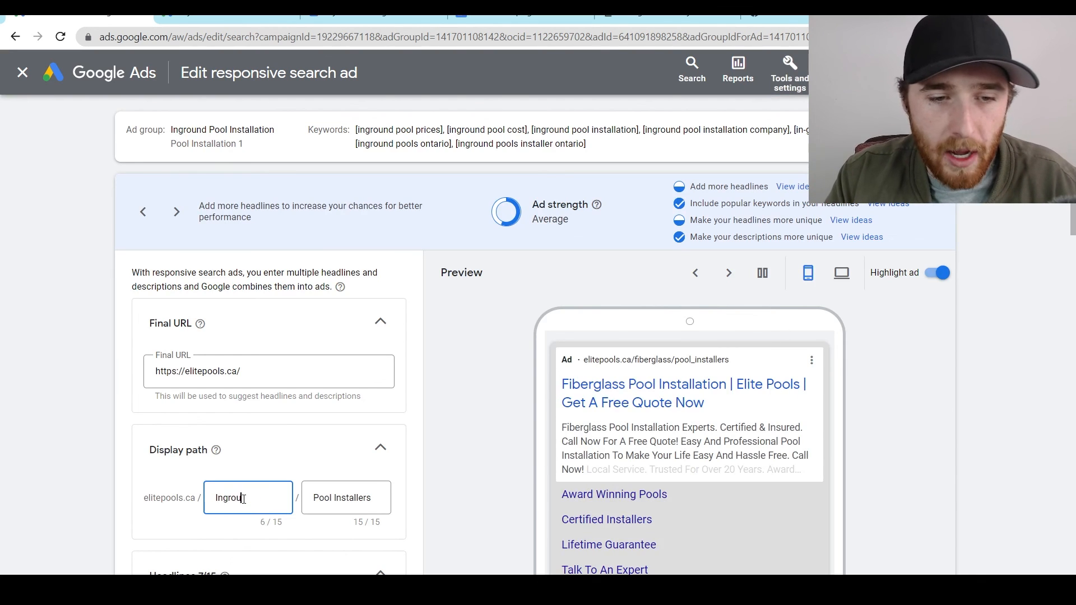
{"action": "type", "text": "nd"}
{"action": "scroll", "coordinate": [260, 473], "scroll_direction": "down", "scroll_amount": 6}
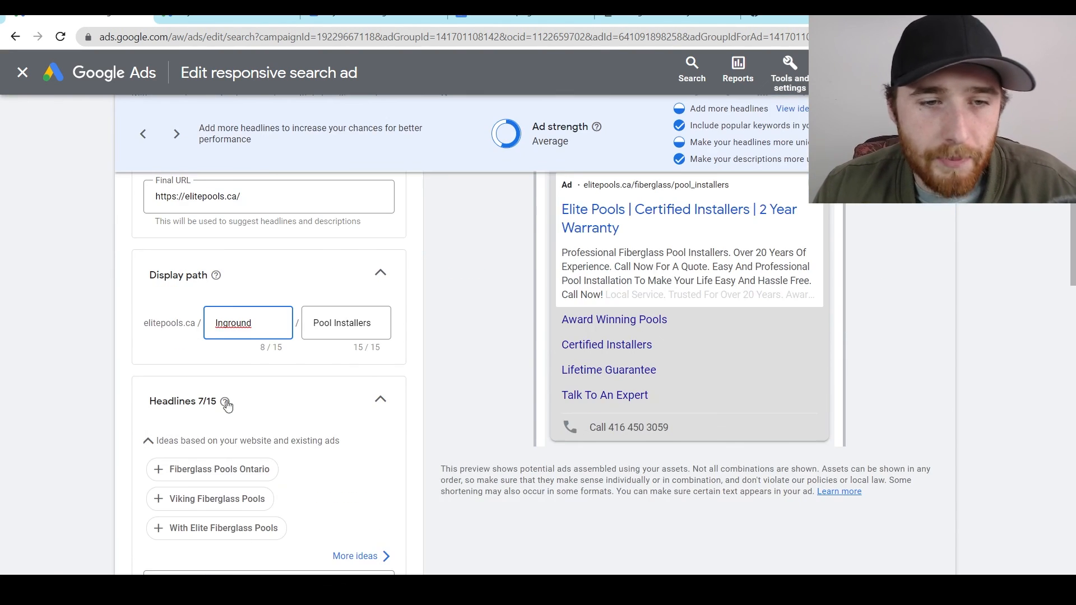
{"action": "left_click", "coordinate": [183, 414]}
{"action": "double_click", "coordinate": [182, 415]}
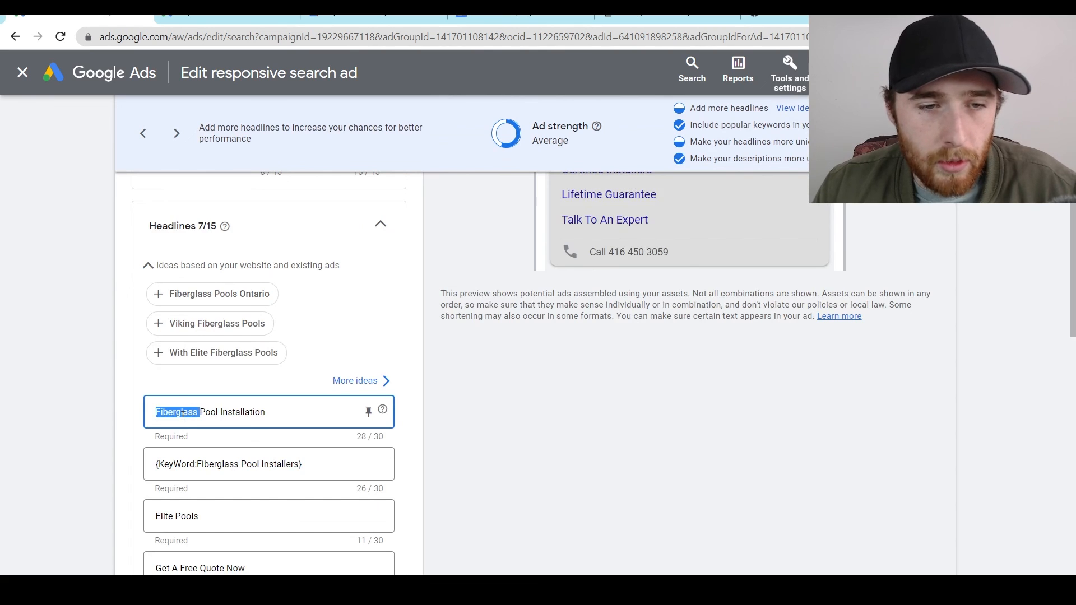
{"action": "type", "text": "In-ground"}
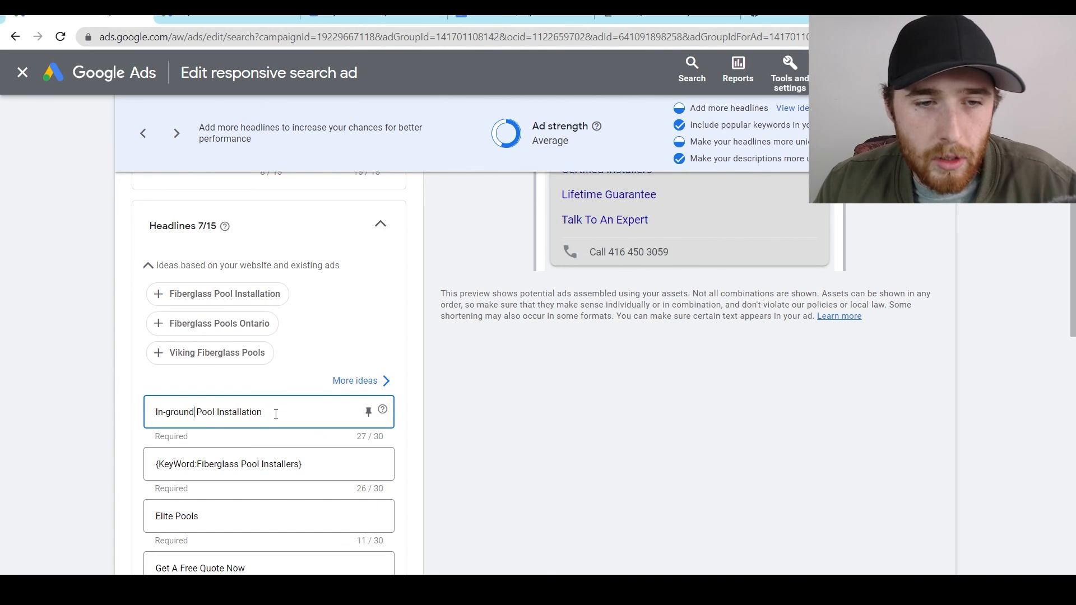
Change the second headline to the title-case keyword insertion {KeyWord:In-ground Pool Installers} and apply it
{"action": "triple_click", "coordinate": [274, 413]}
{"action": "left_click_drag", "start_coordinate": [197, 465], "coordinate": [302, 465]}
{"action": "type", "text": "In-ground Pool Installation"}
{"action": "scroll", "coordinate": [233, 411], "scroll_direction": "down", "scroll_amount": 3}
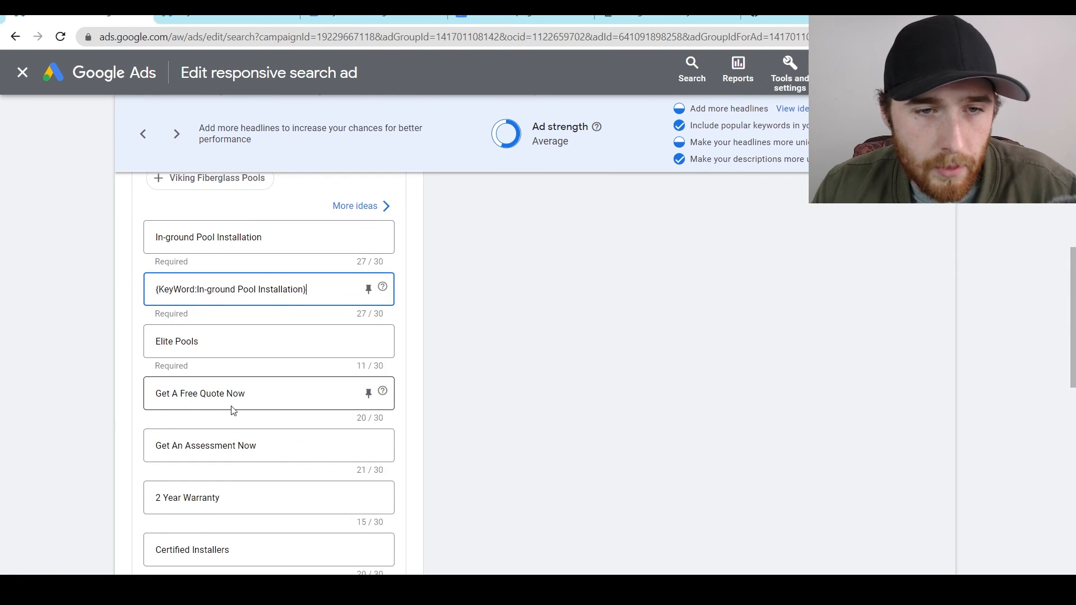
{"action": "double_click", "coordinate": [280, 289]}
{"action": "type", "text": "Install"}
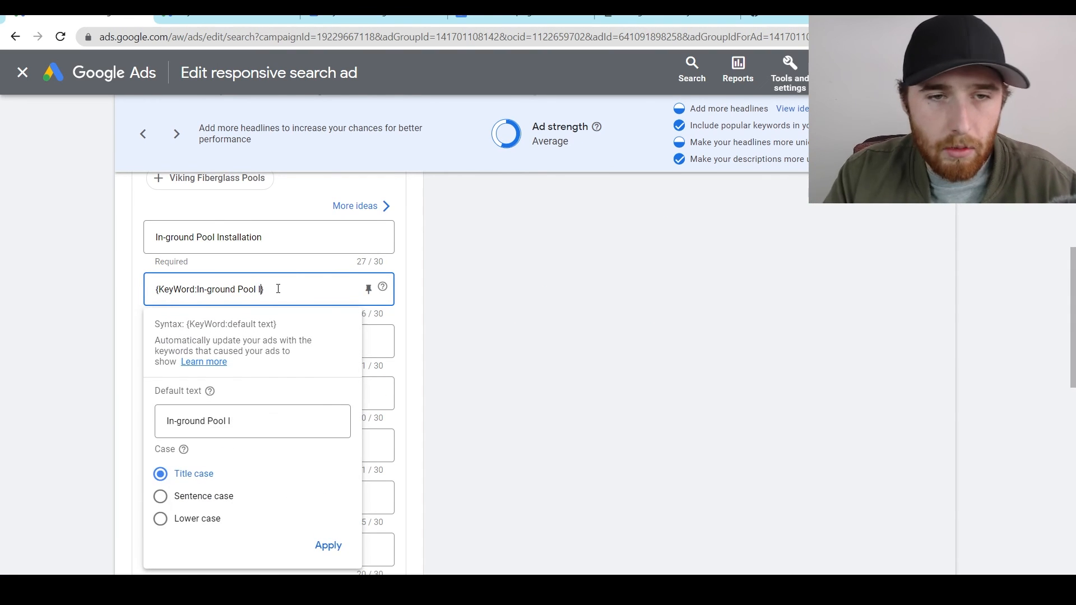
{"action": "type", "text": "stallers"}
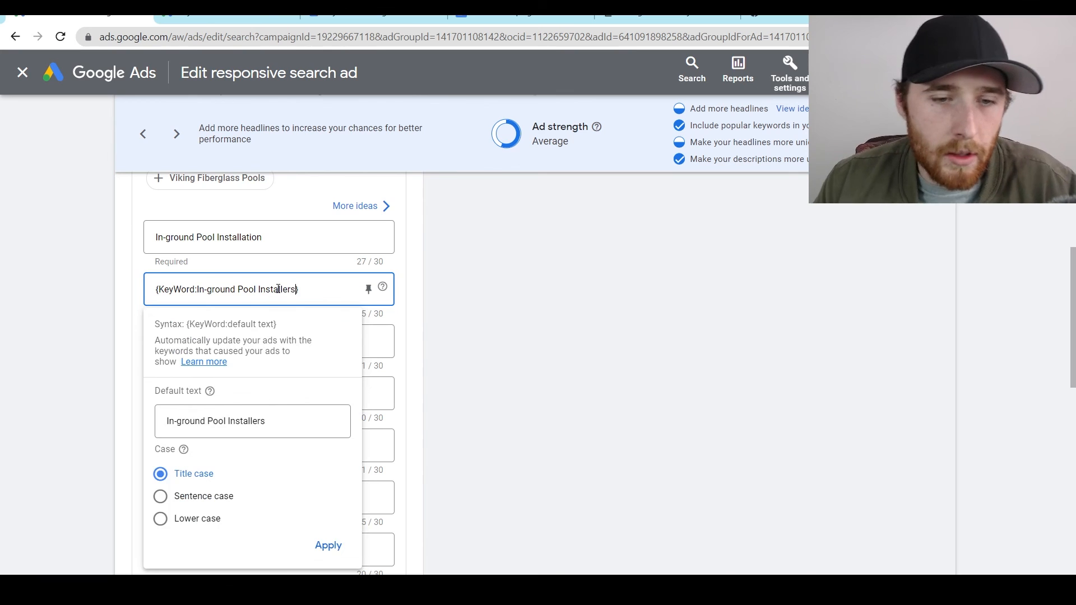
{"action": "left_click", "coordinate": [341, 550]}
{"action": "left_click", "coordinate": [459, 362]}
Review the ad's remaining headlines and its descriptions for wording that still needs adapting to inground pools
{"action": "scroll", "coordinate": [460, 391], "scroll_direction": "down", "scroll_amount": 1}
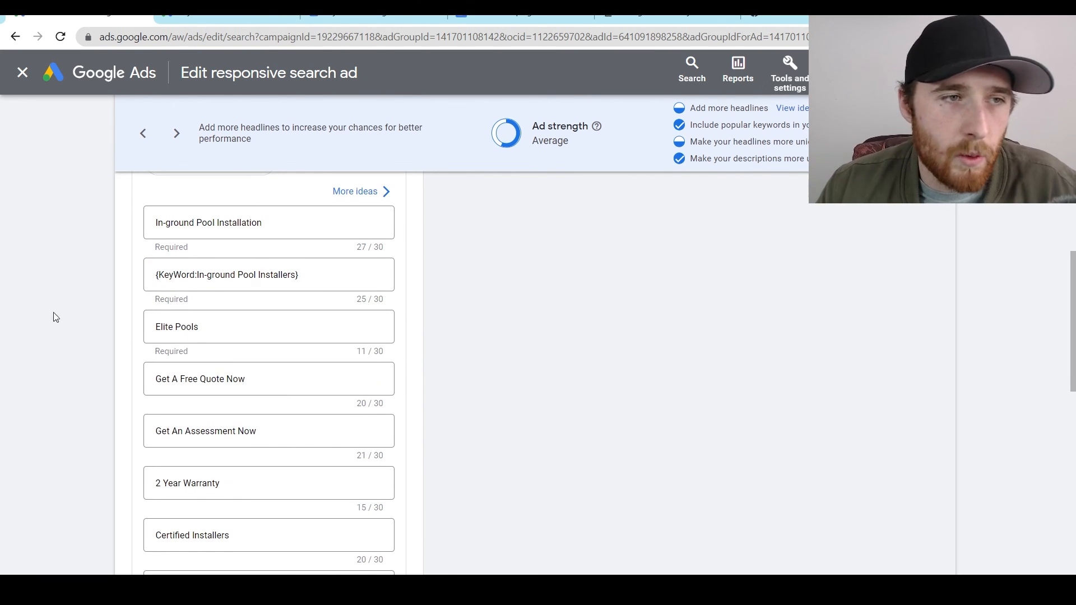
{"action": "scroll", "coordinate": [457, 365], "scroll_direction": "up", "scroll_amount": 8}
{"action": "scroll", "coordinate": [457, 366], "scroll_direction": "down", "scroll_amount": 10}
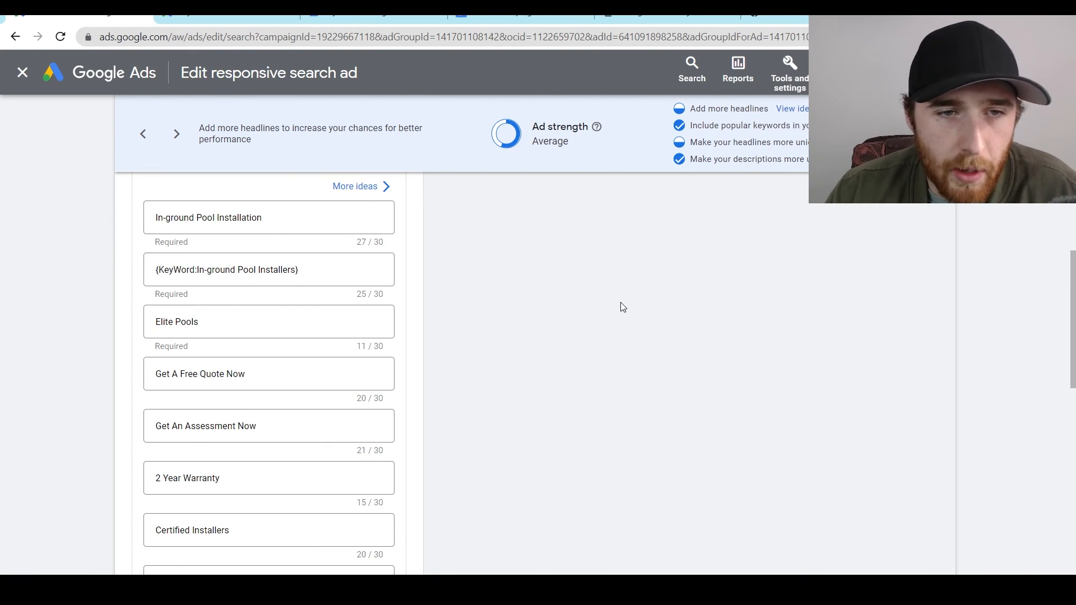
{"action": "scroll", "coordinate": [613, 331], "scroll_direction": "down", "scroll_amount": 1}
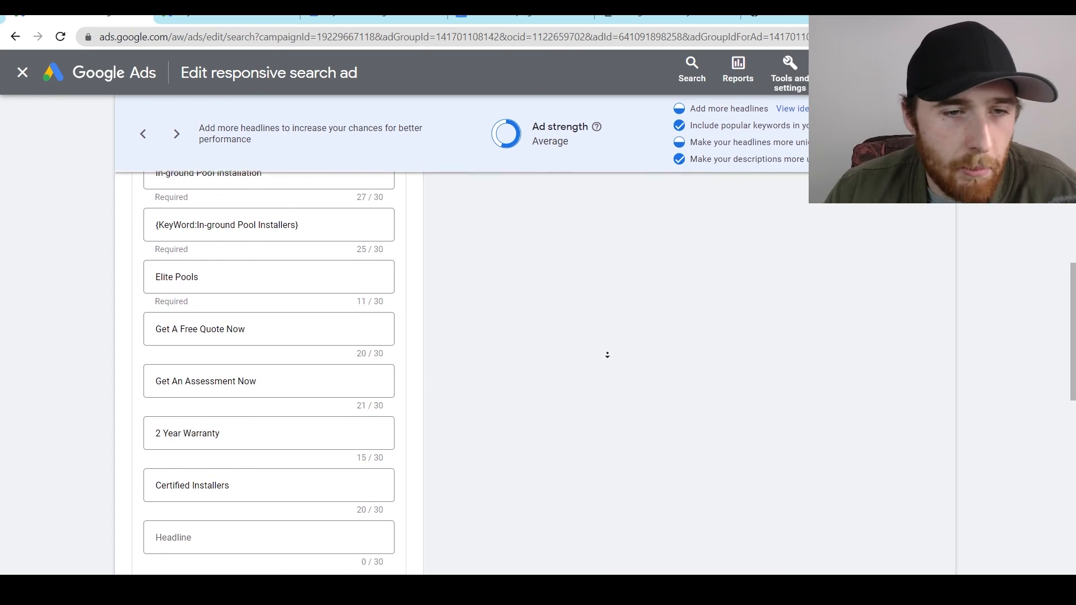
{"action": "scroll", "coordinate": [607, 354], "scroll_direction": "down", "scroll_amount": 1}
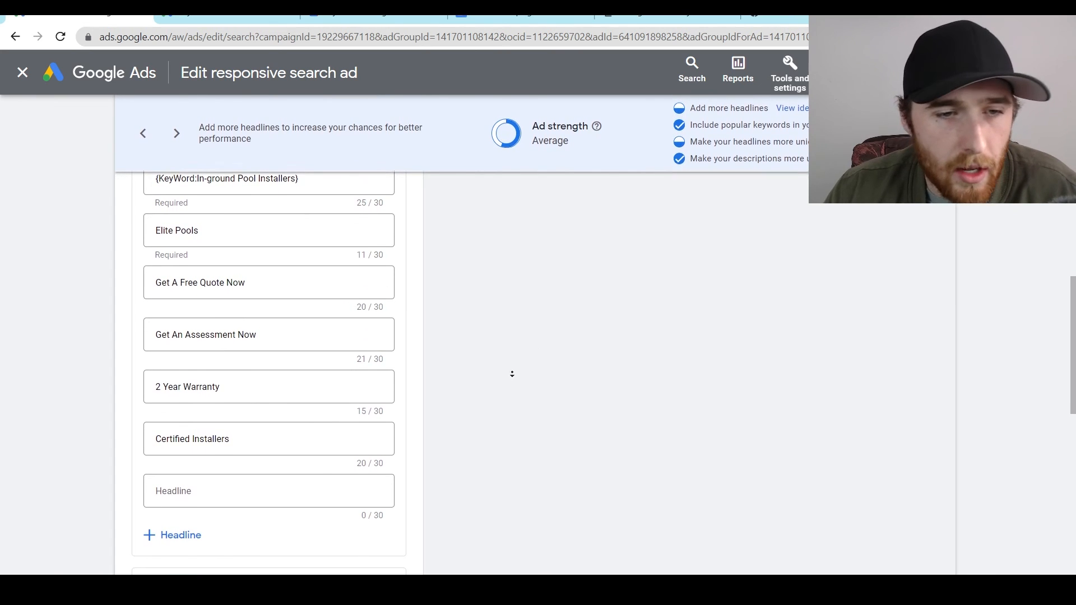
{"action": "scroll", "coordinate": [512, 374], "scroll_direction": "down", "scroll_amount": 1}
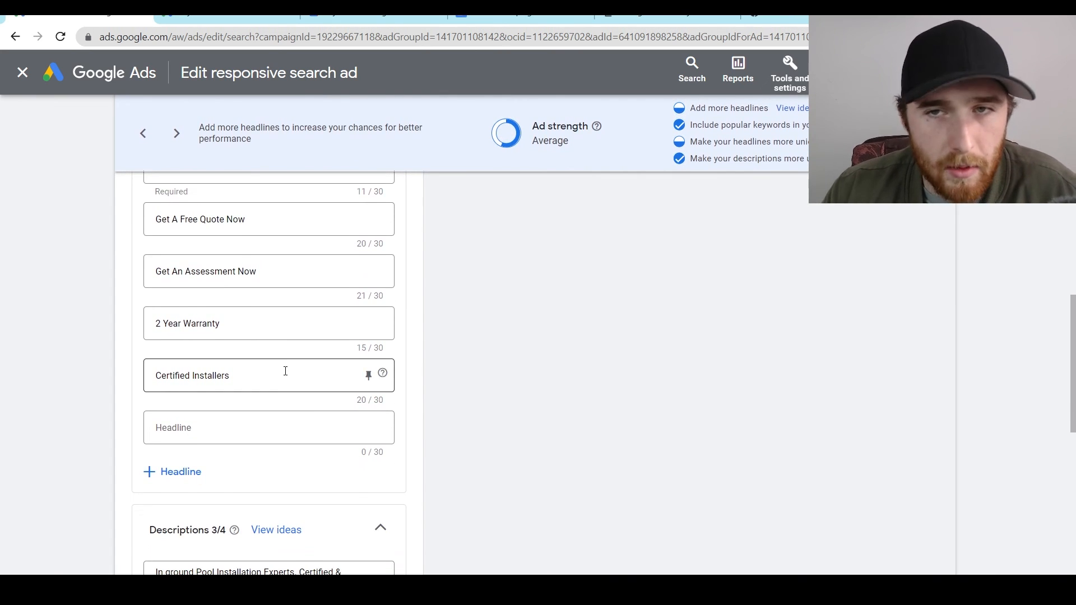
{"action": "scroll", "coordinate": [287, 432], "scroll_direction": "down", "scroll_amount": 2}
{"action": "scroll", "coordinate": [457, 424], "scroll_direction": "down", "scroll_amount": 3}
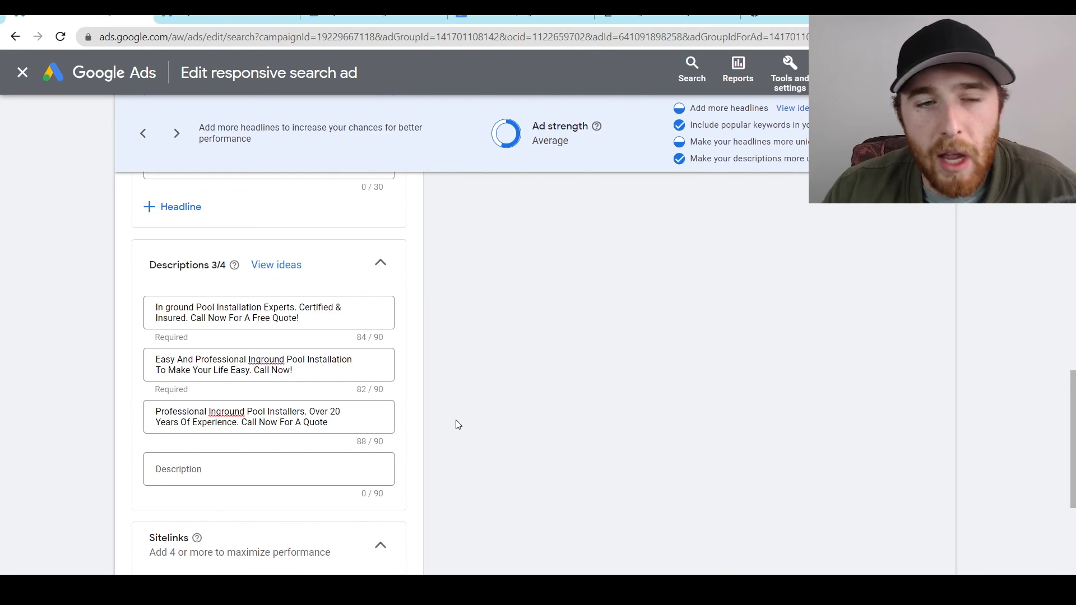
Change "In ground" and "Inground" to "In-ground" in the three ad descriptions and save the ad
{"action": "left_click_drag", "start_coordinate": [163, 307], "coordinate": [241, 308]}
{"action": "left_click", "coordinate": [166, 309]}
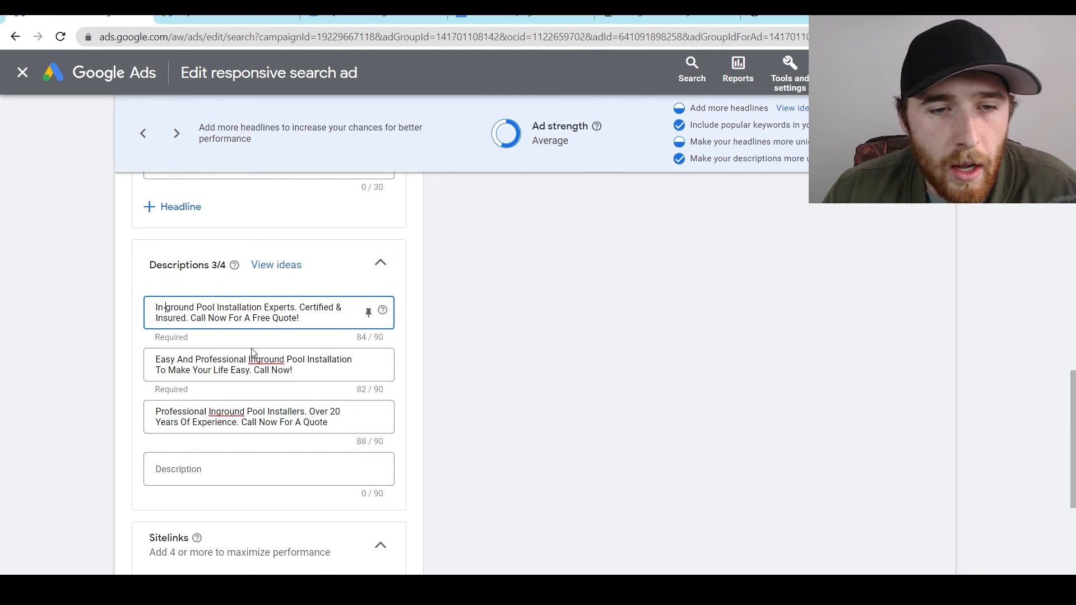
{"action": "right_click", "coordinate": [262, 363]}
{"action": "left_click", "coordinate": [294, 391]}
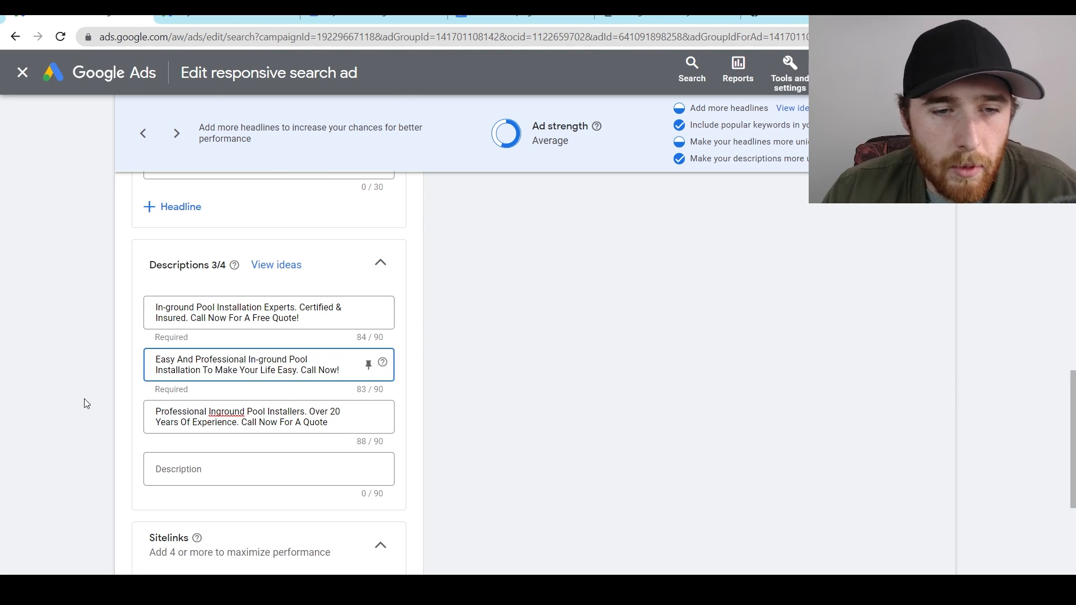
{"action": "right_click", "coordinate": [226, 413]}
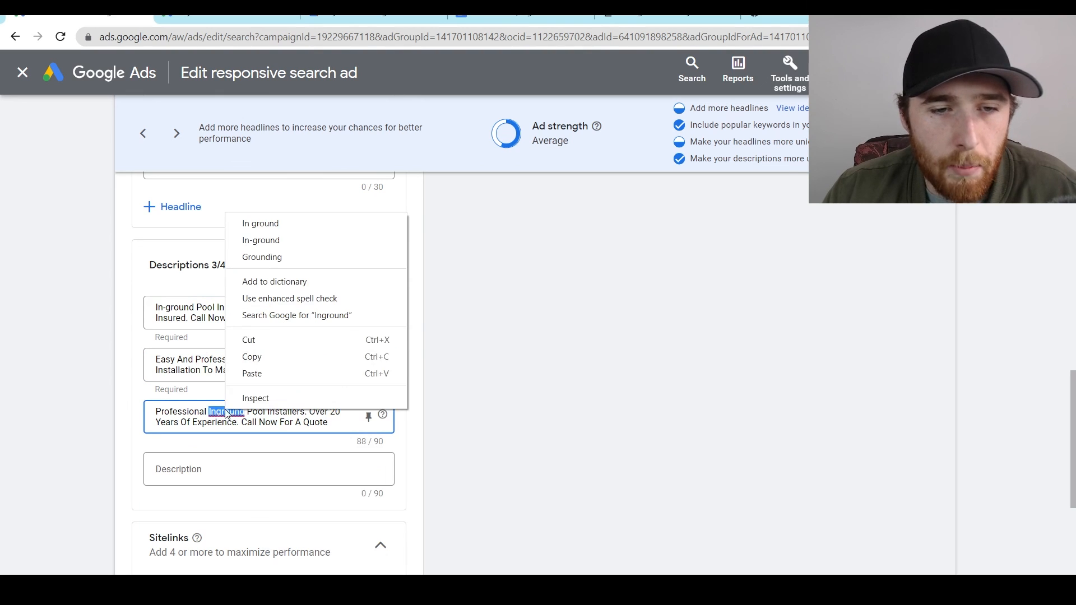
{"action": "left_click", "coordinate": [278, 241]}
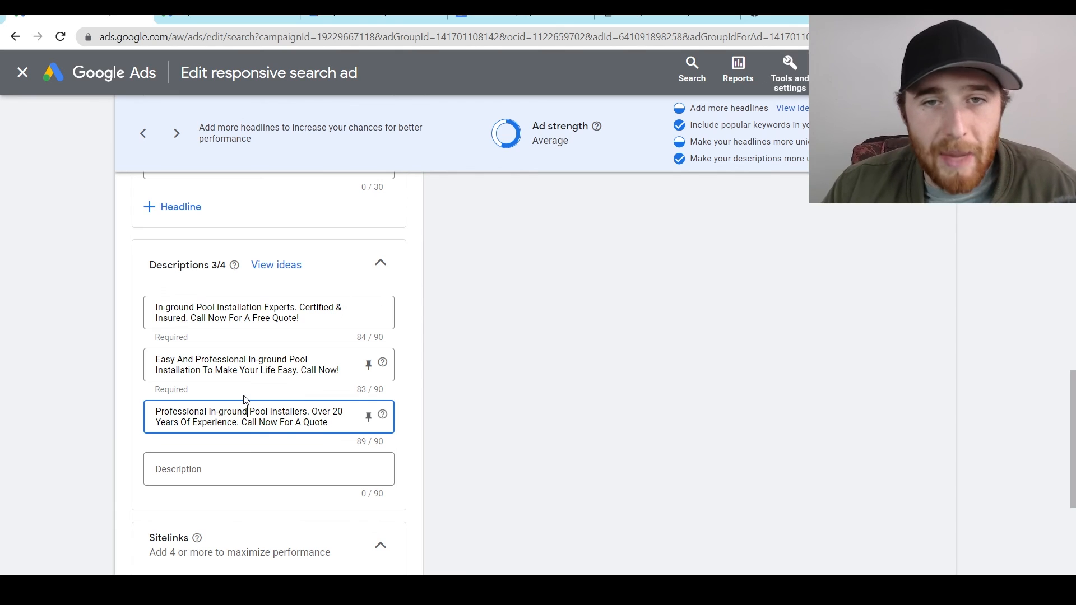
{"action": "scroll", "coordinate": [473, 344], "scroll_direction": "down", "scroll_amount": 5}
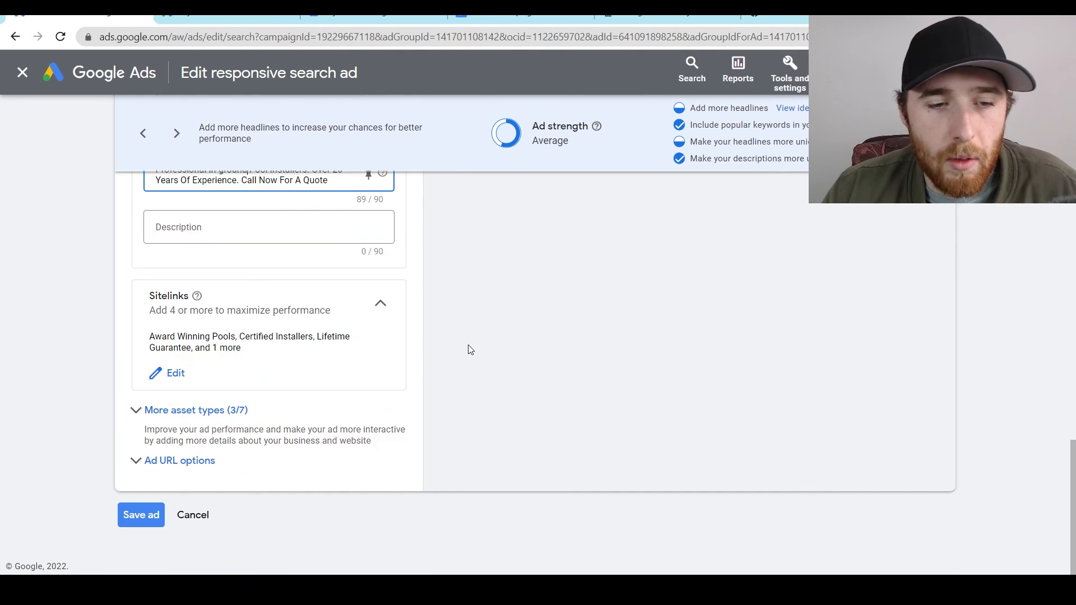
{"action": "left_click", "coordinate": [148, 515]}
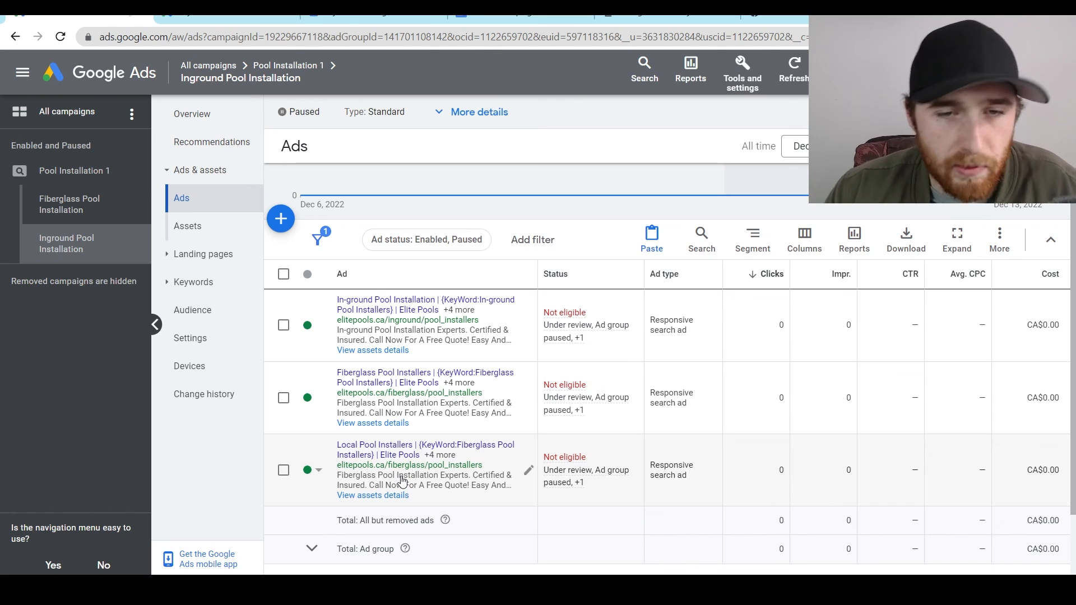
Enable the paused Inground Pool Installation ad group and the Pool Installation 1 campaign that contains it
{"action": "scroll", "coordinate": [475, 411], "scroll_direction": "up", "scroll_amount": 2}
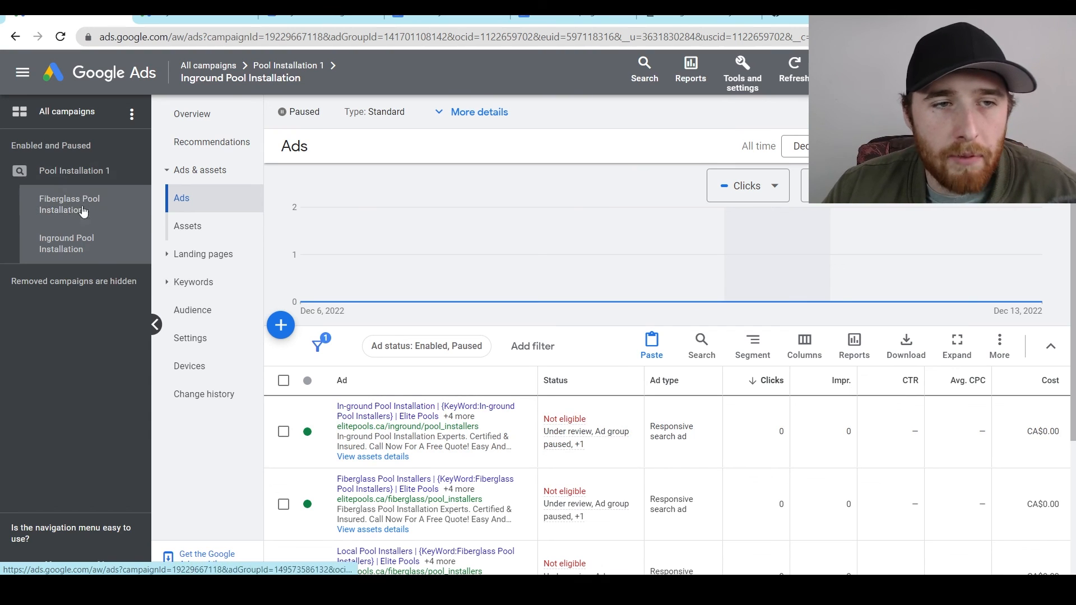
{"action": "left_click", "coordinate": [82, 170]}
{"action": "left_click", "coordinate": [220, 201]}
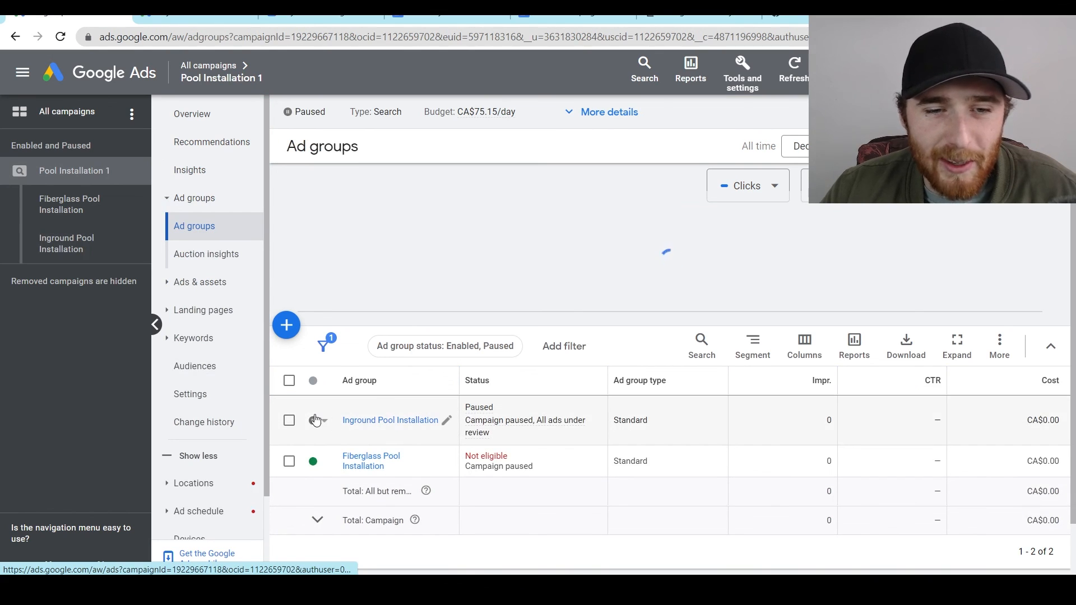
{"action": "left_click", "coordinate": [326, 434]}
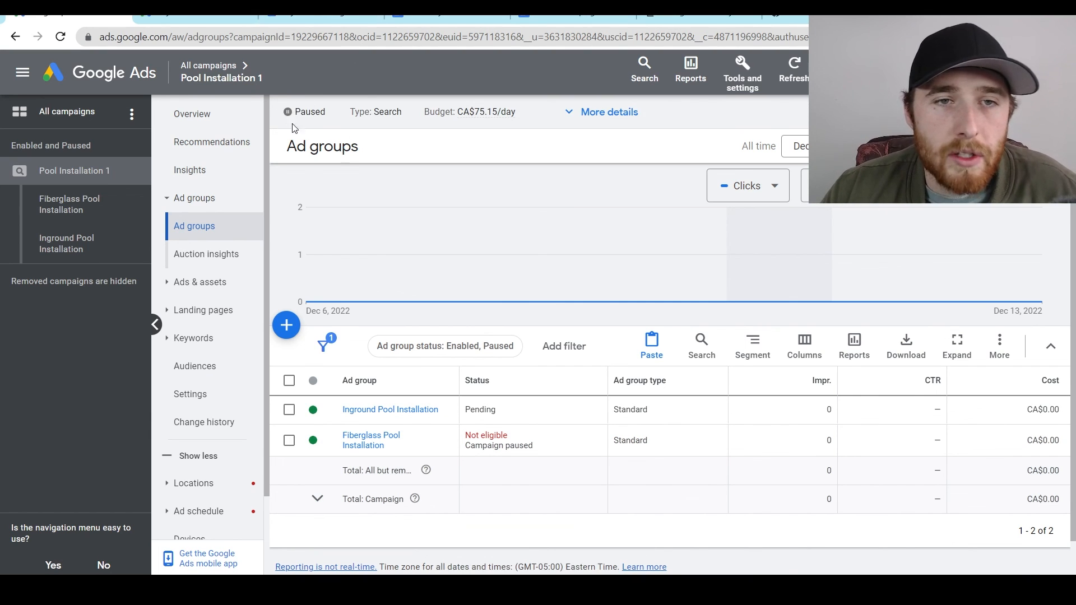
{"action": "left_click", "coordinate": [300, 114]}
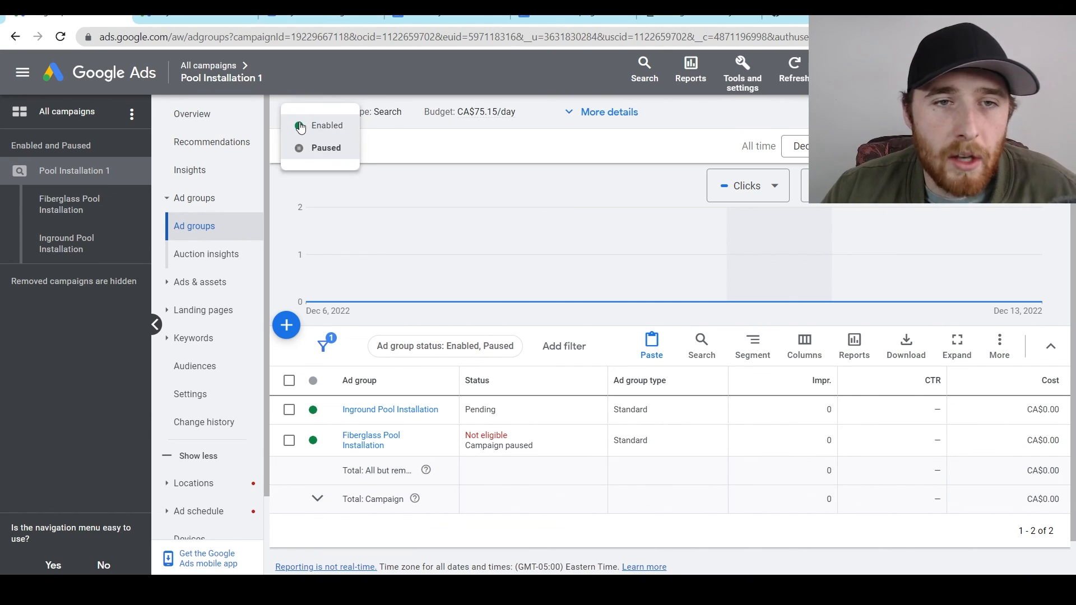
{"action": "left_click", "coordinate": [310, 126]}
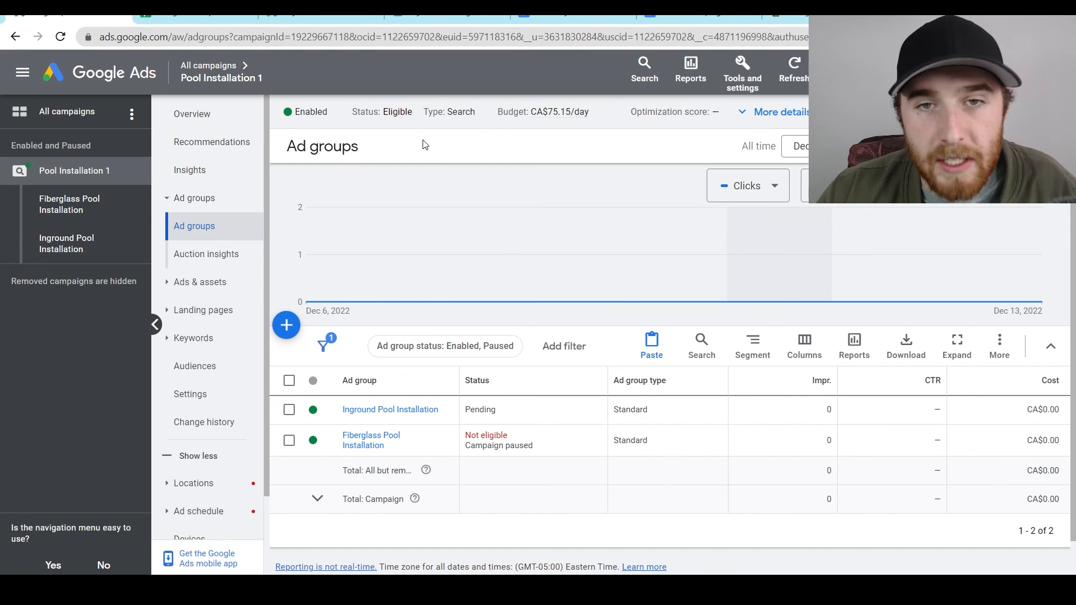
Look through the Weekly, Monthly and 3 Months sheets of the Google Ads Optimization Checklist in Google Sheets, and return to Google Ads
{"action": "left_click", "coordinate": [196, 17]}
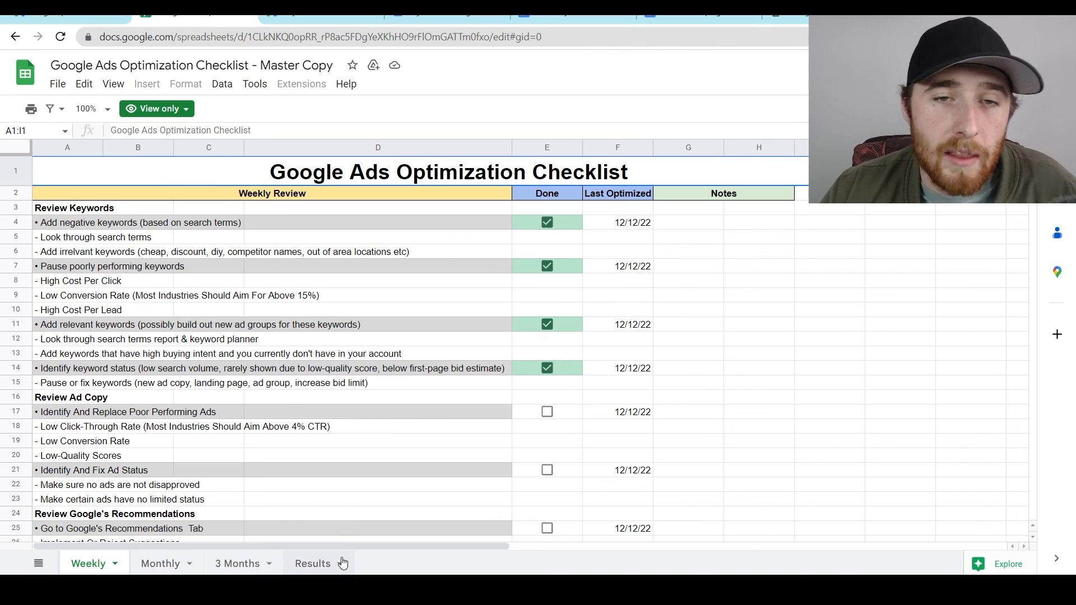
{"action": "left_click", "coordinate": [162, 564]}
{"action": "left_click", "coordinate": [217, 560]}
{"action": "left_click", "coordinate": [95, 559]}
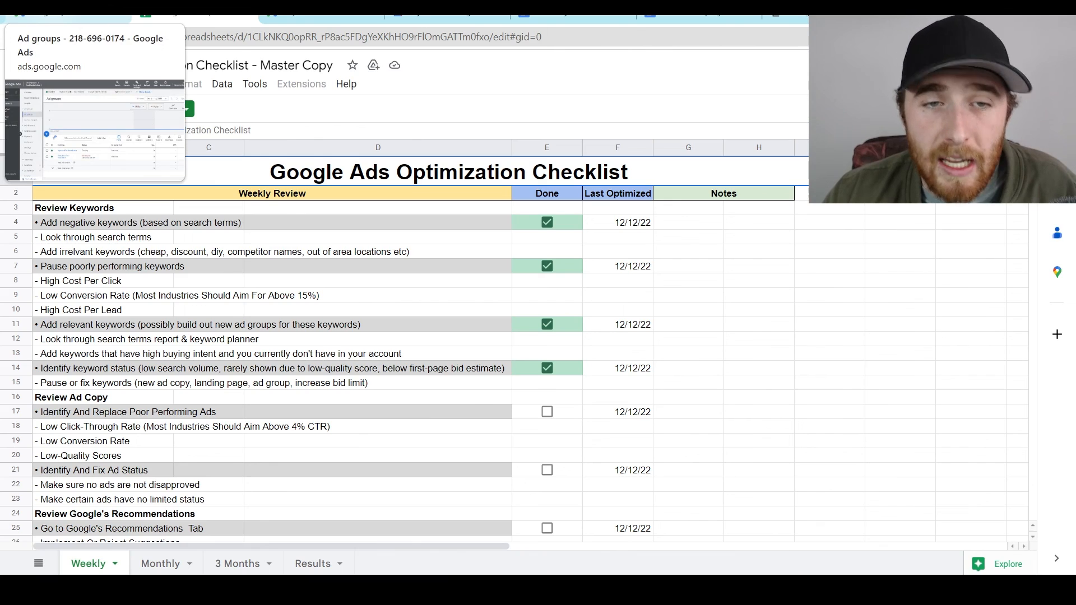
{"action": "left_click", "coordinate": [67, 11]}
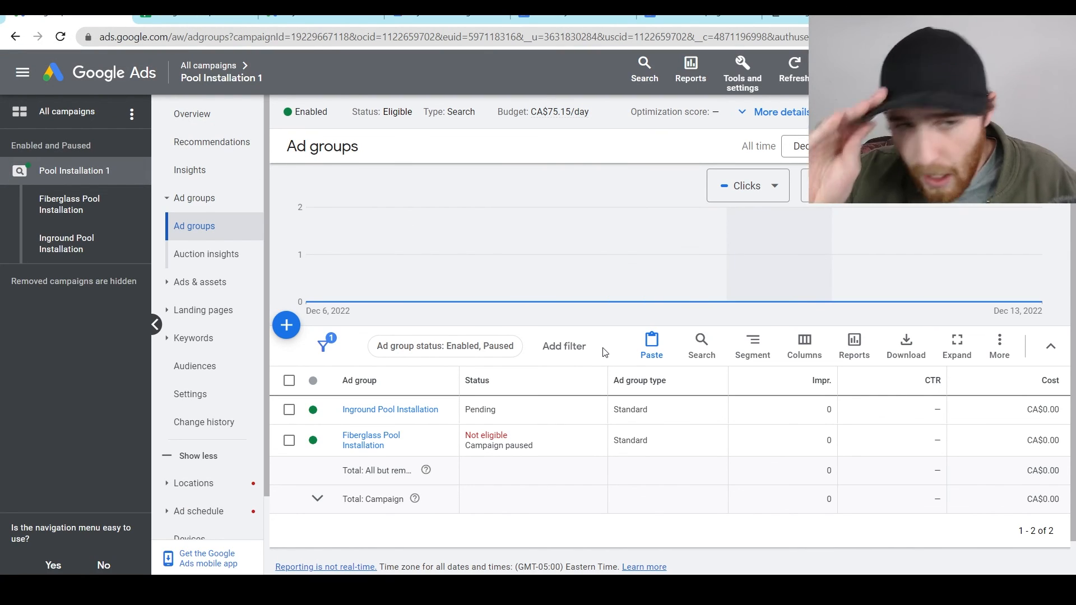